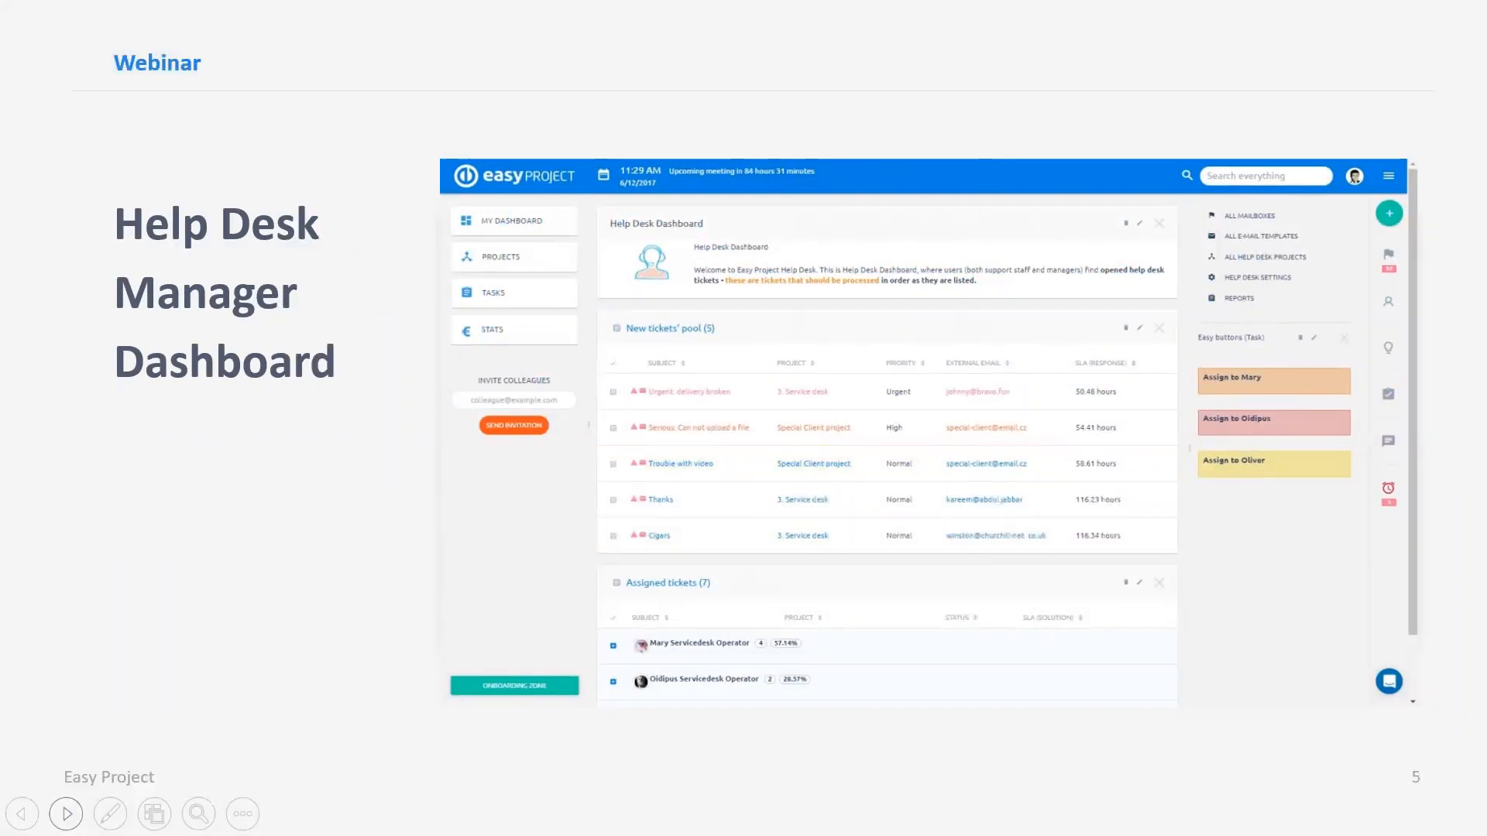
left_click(66, 814)
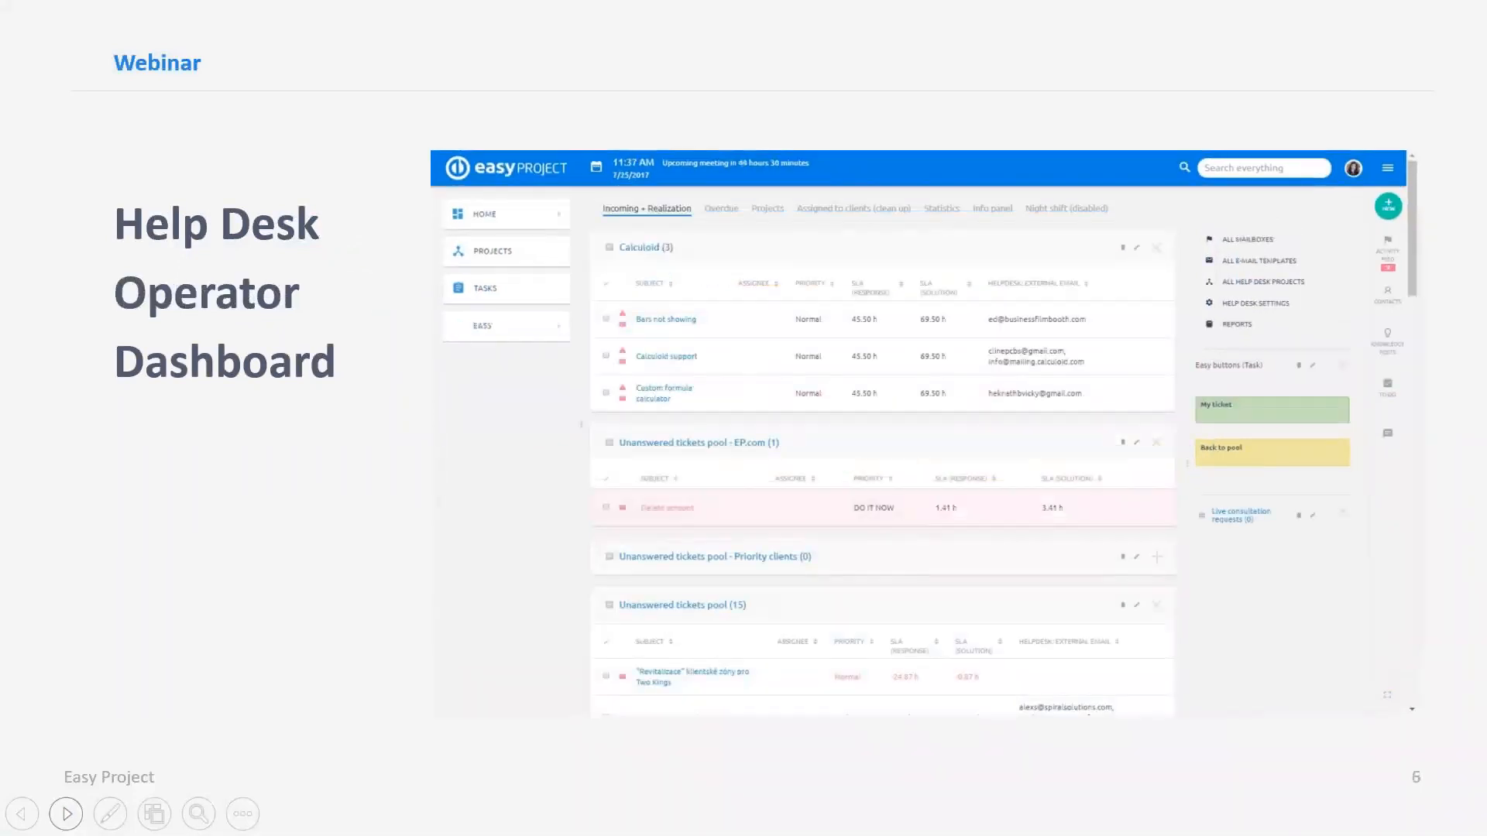
left_click(66, 814)
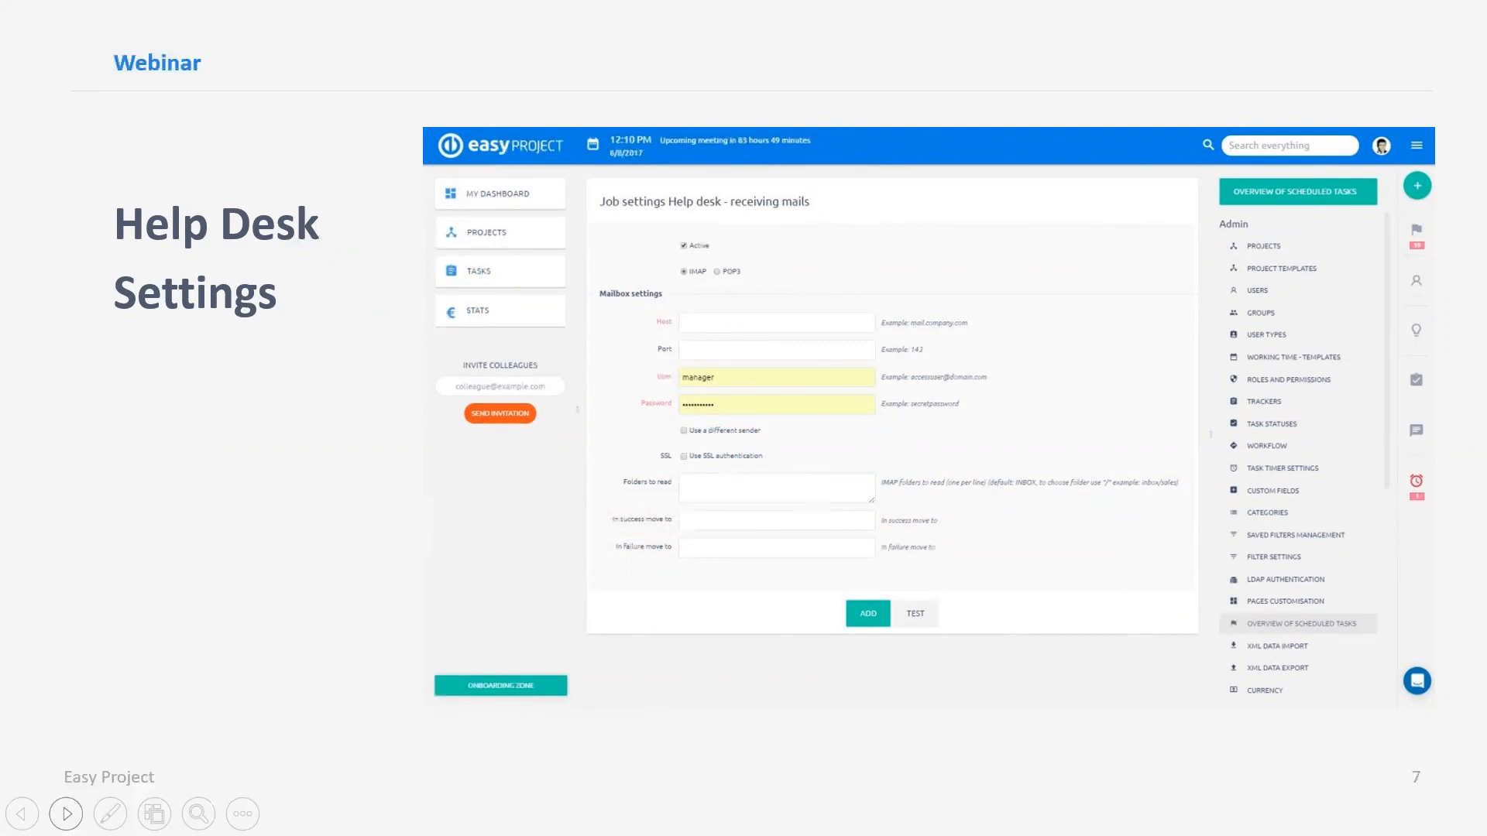
left_click(66, 814)
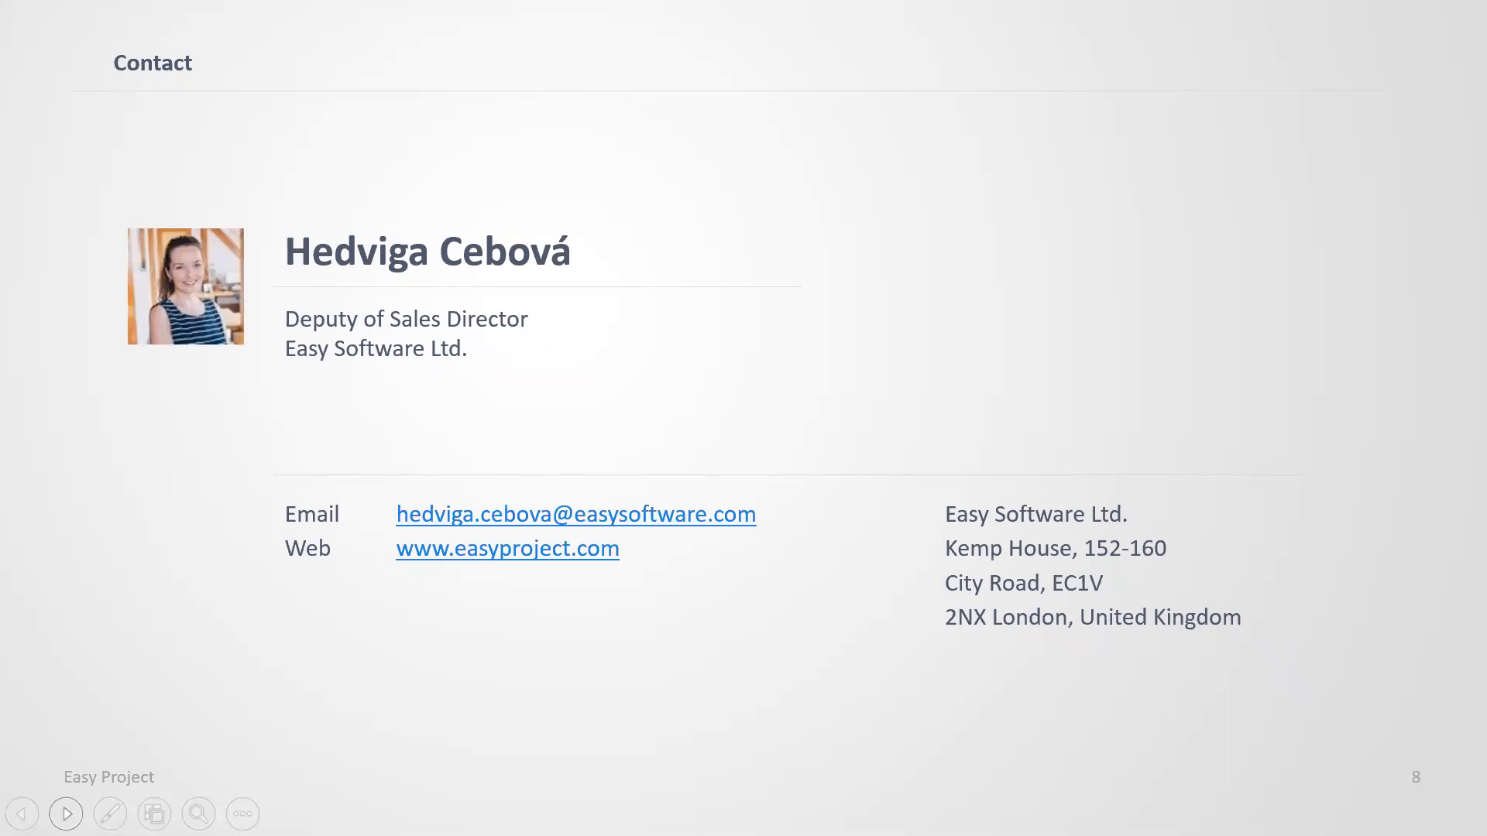
key("Right")
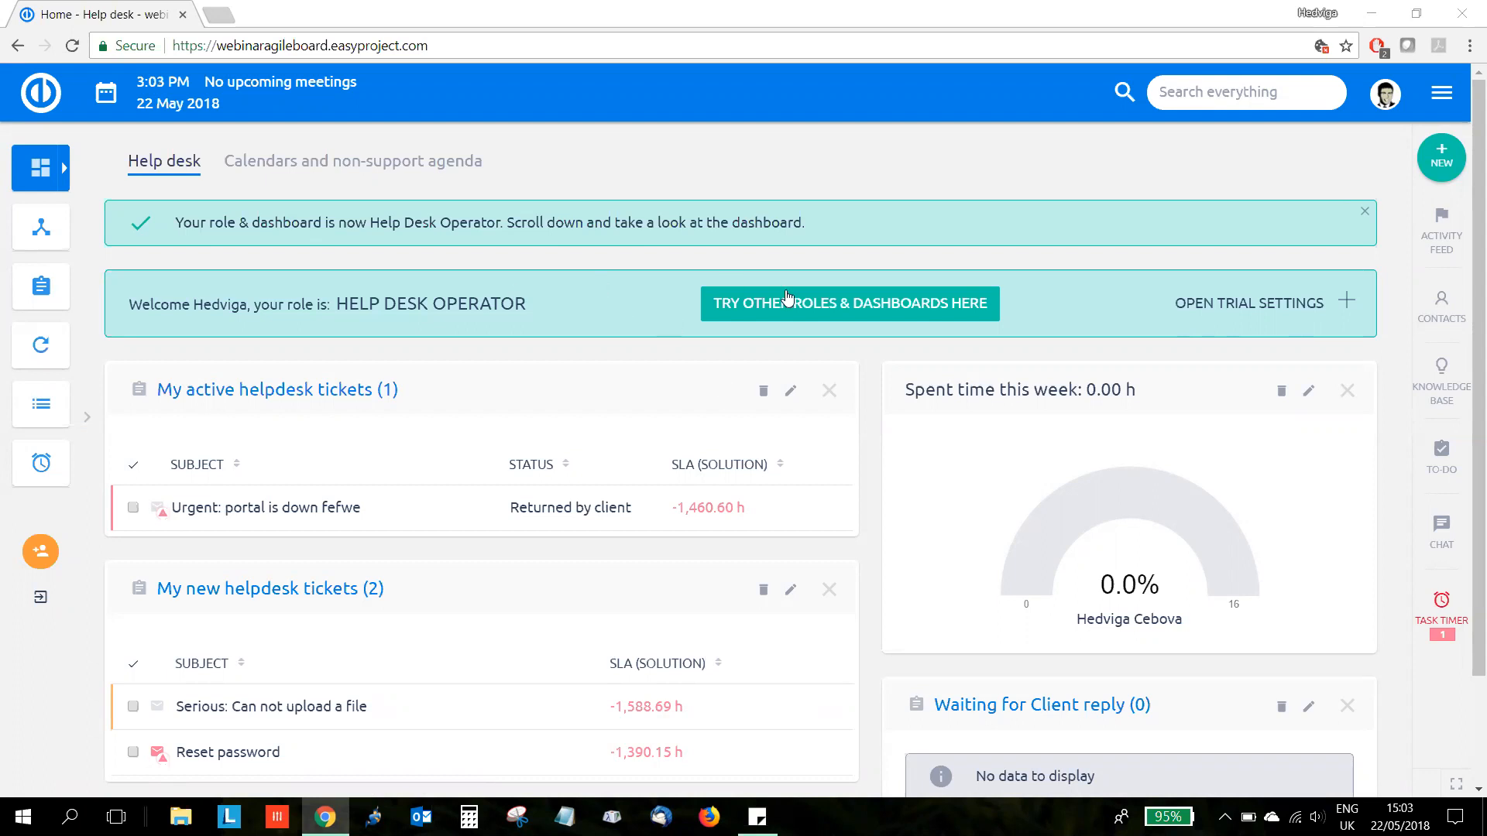
- Apply the Help Desk Operator role and dashboard, and expand the main side menu to show its labels
left_click(810, 303)
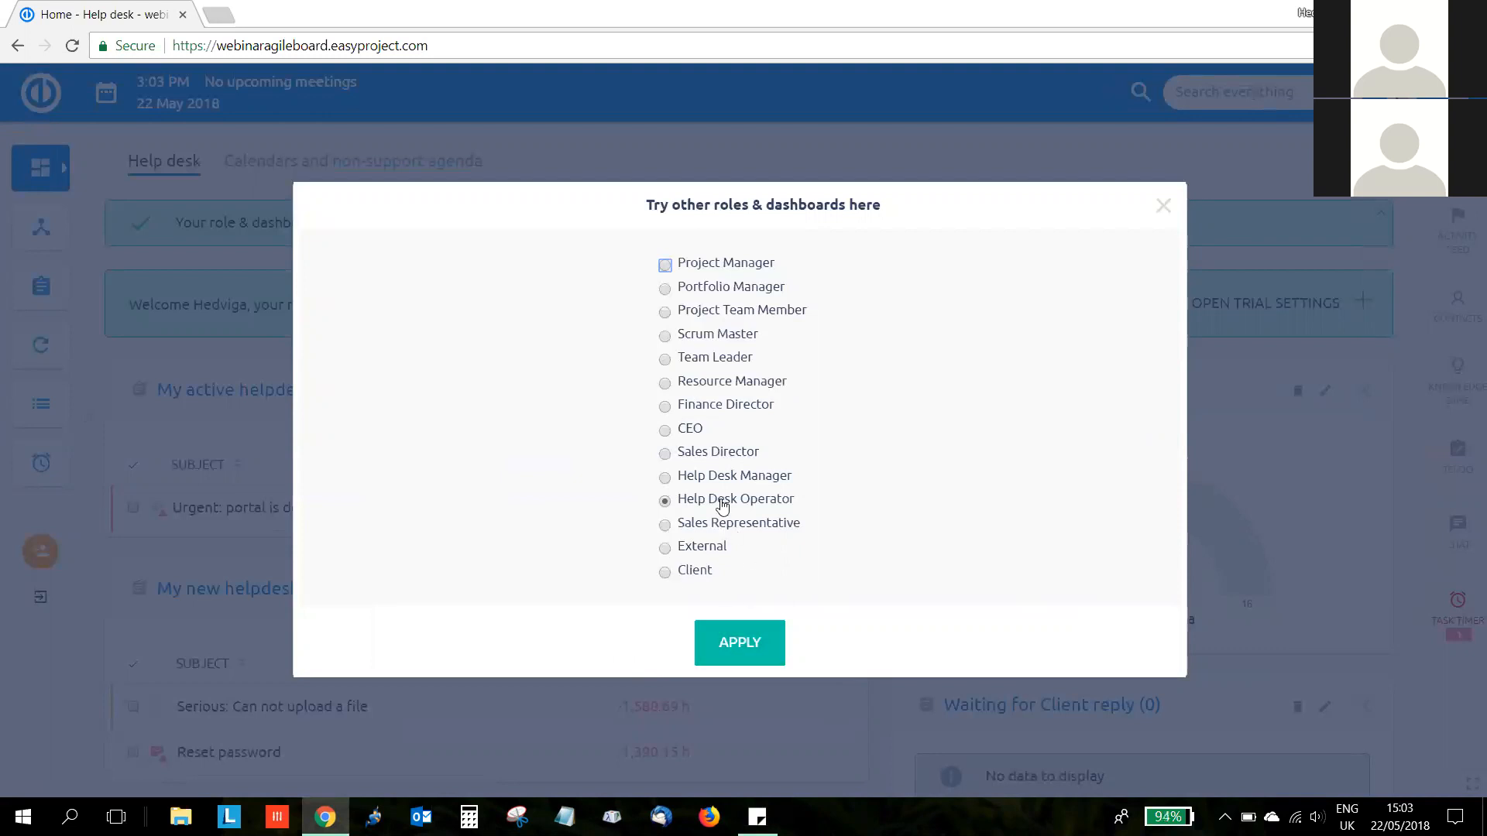
left_click(737, 644)
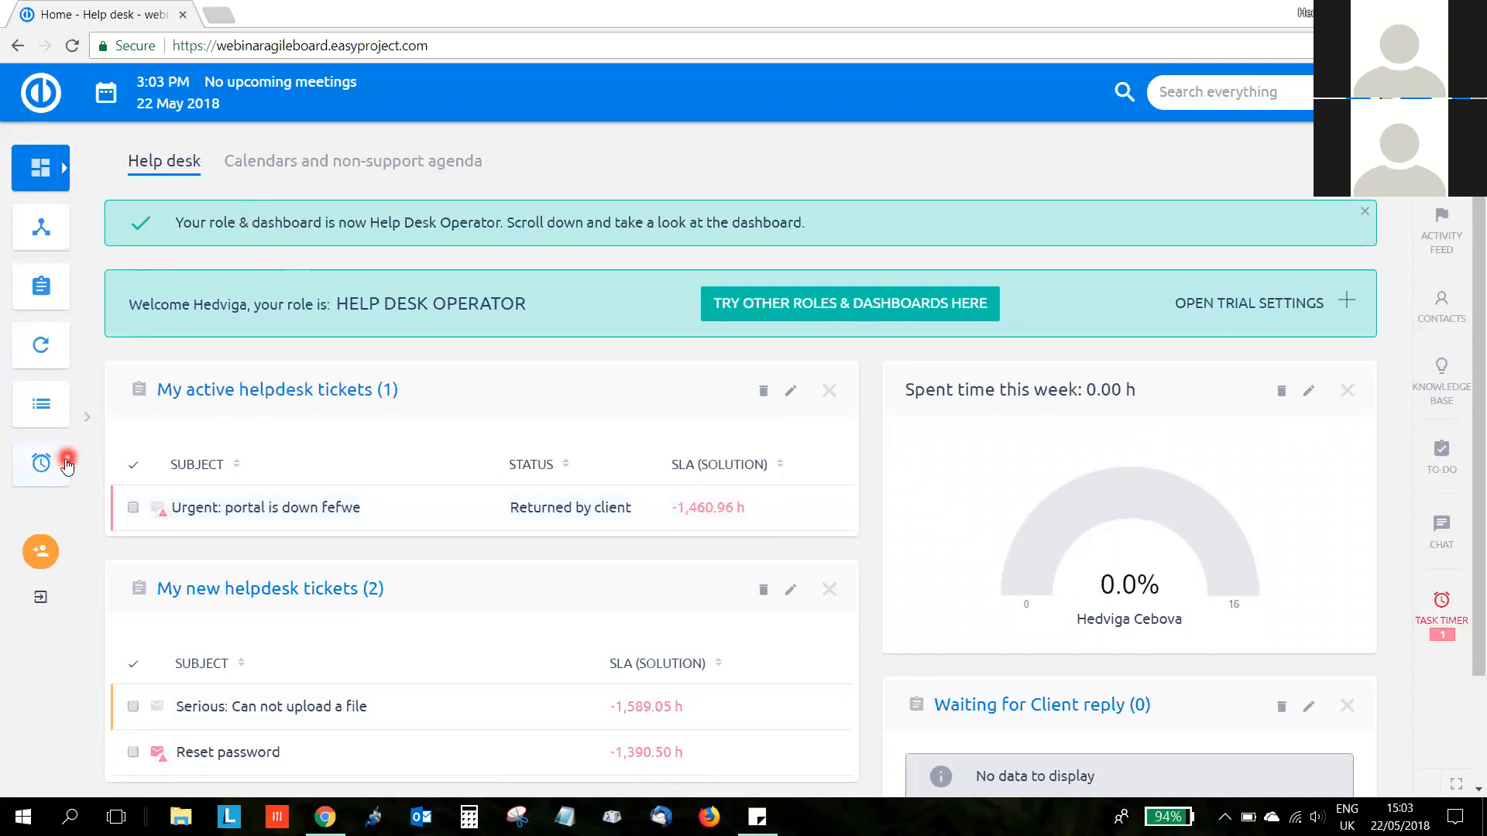
left_click(86, 416)
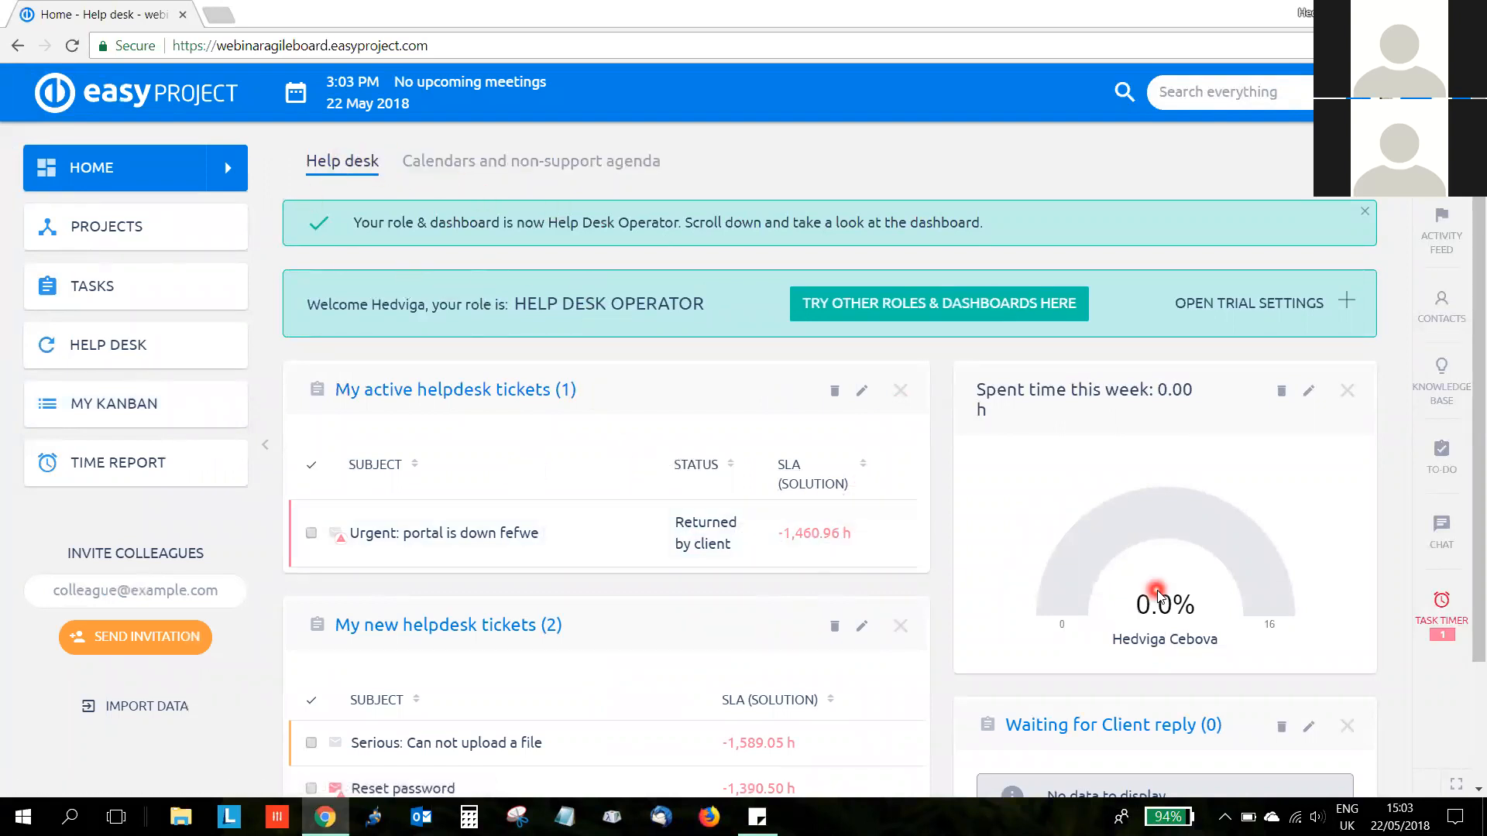
scroll(1152, 589, "down", 1)
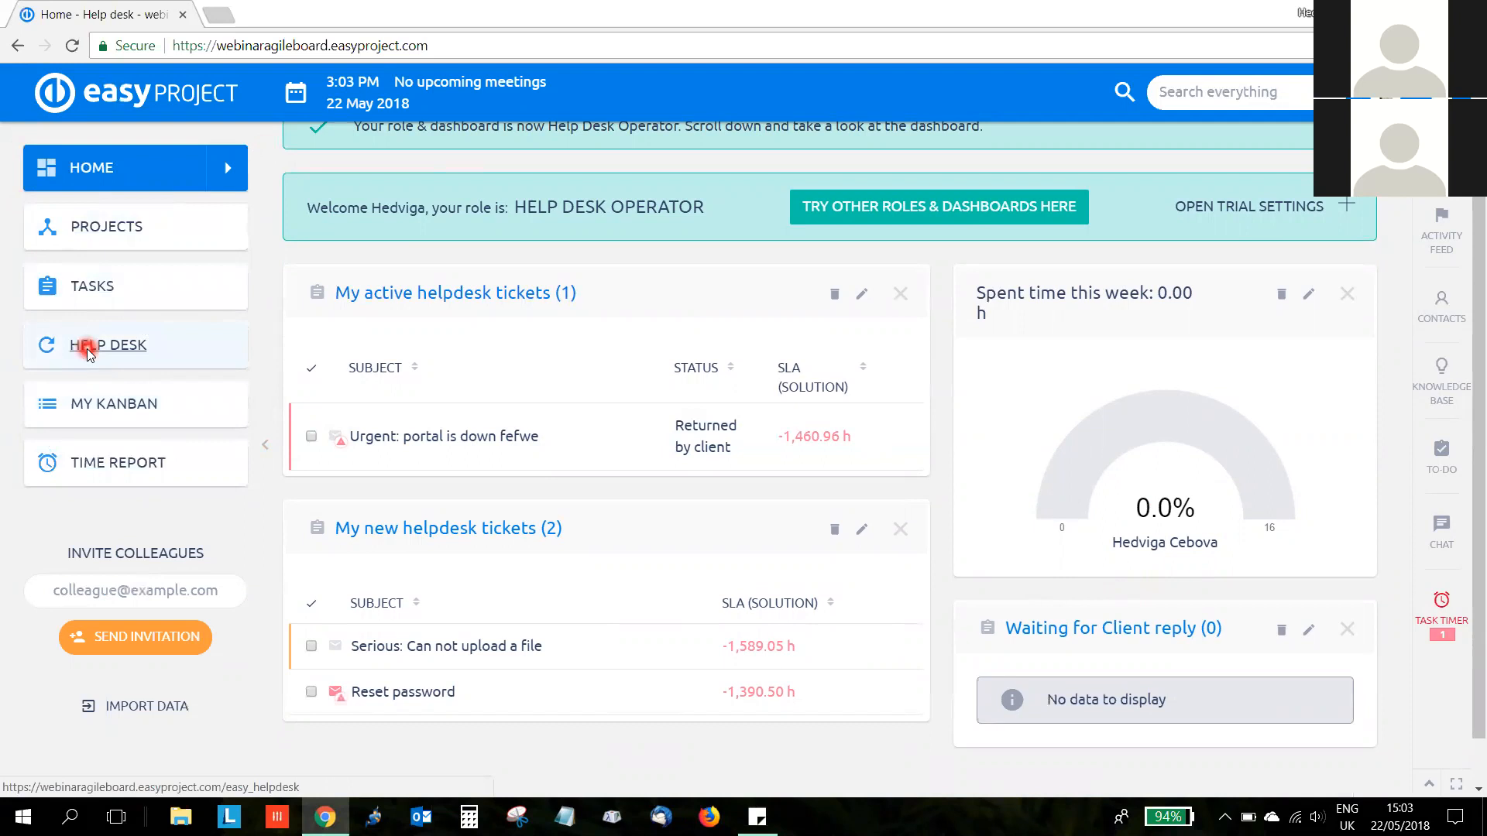
- View the Help Desk Operations page and return to the home dashboard
left_click(129, 369)
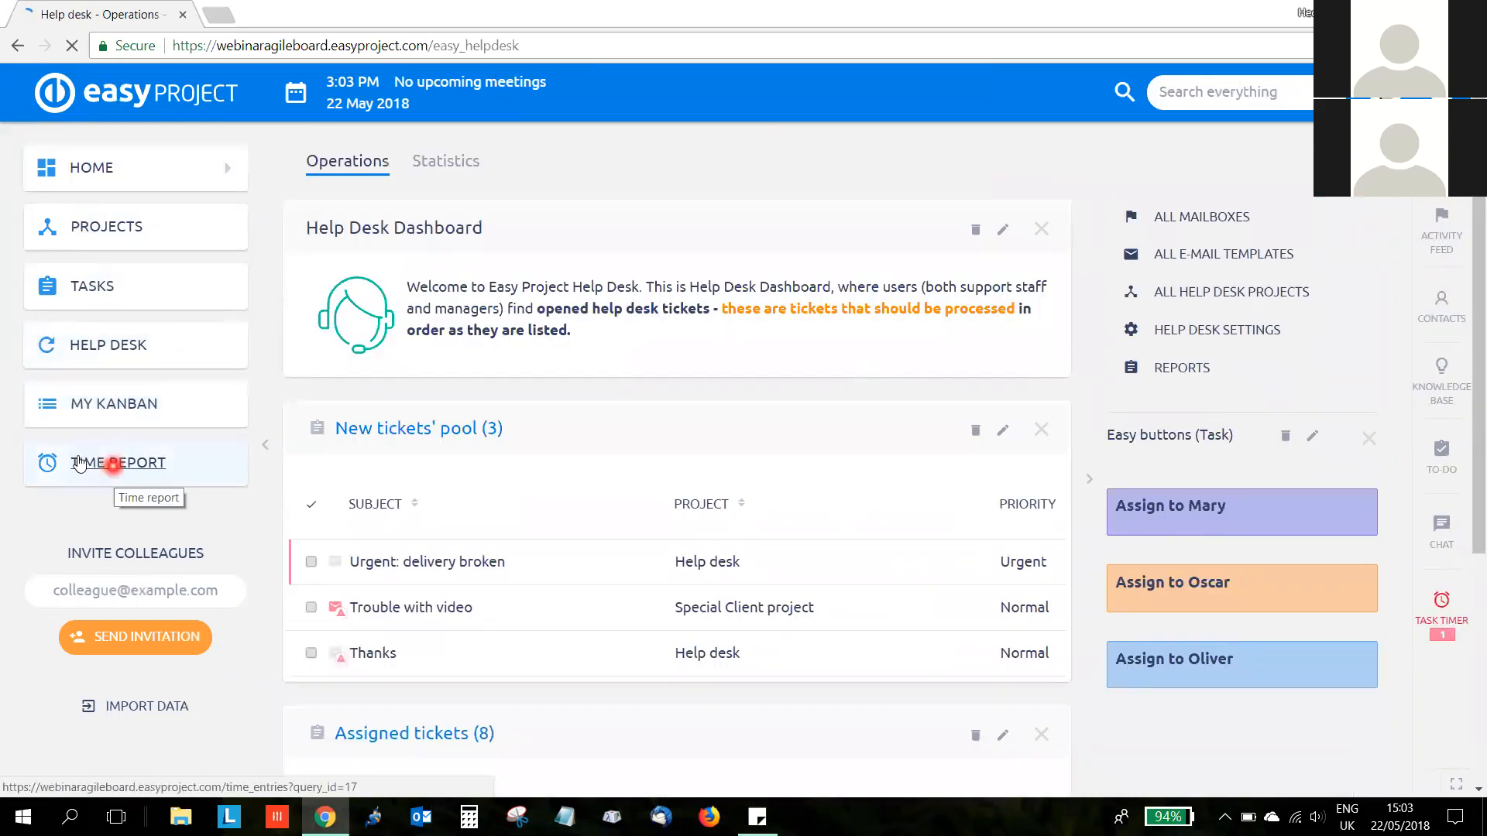
left_click(36, 99)
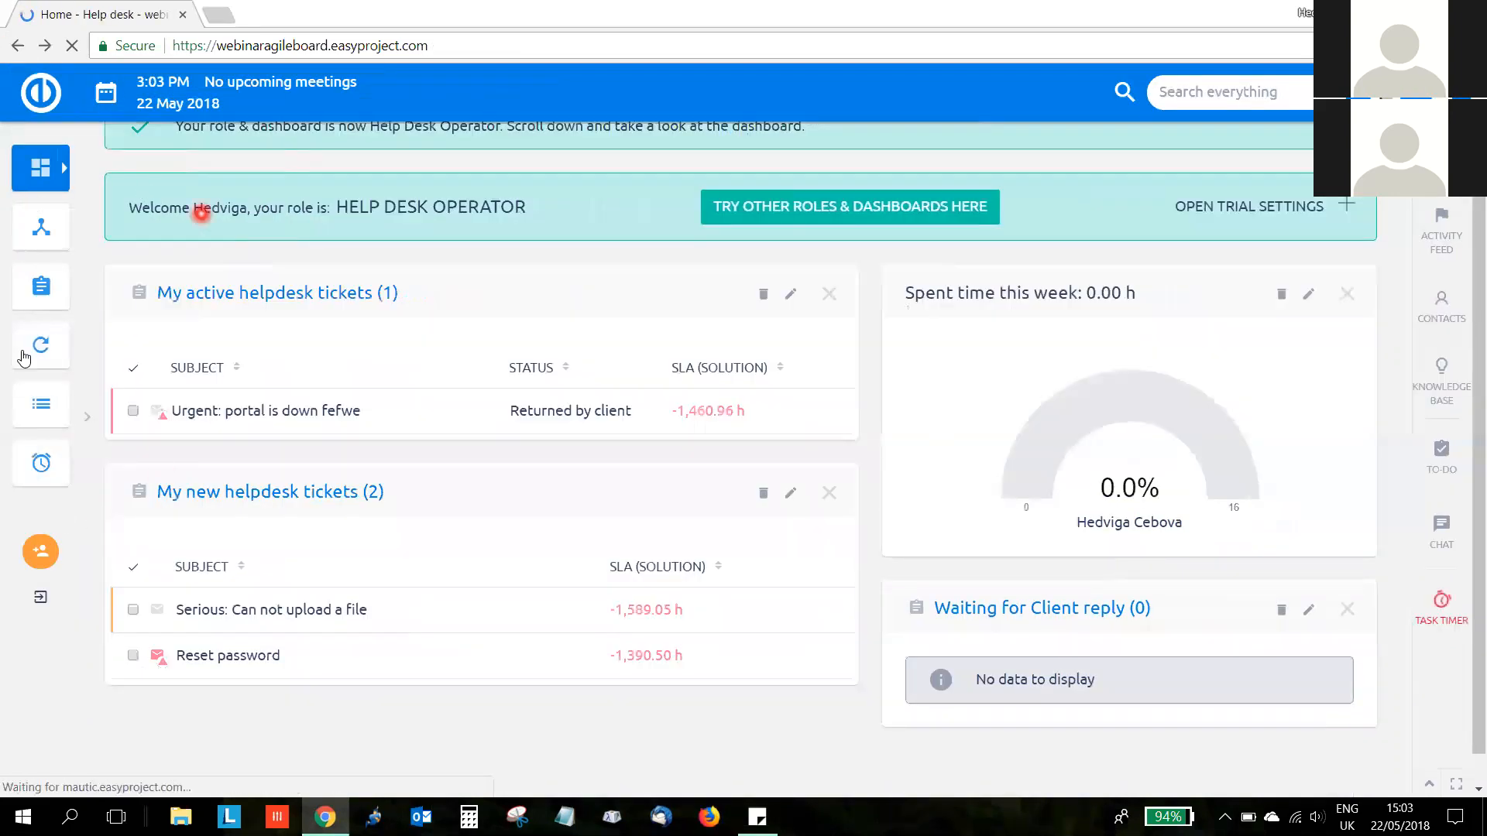
scroll(836, 463, "down", 2)
scroll(835, 463, "up", 2)
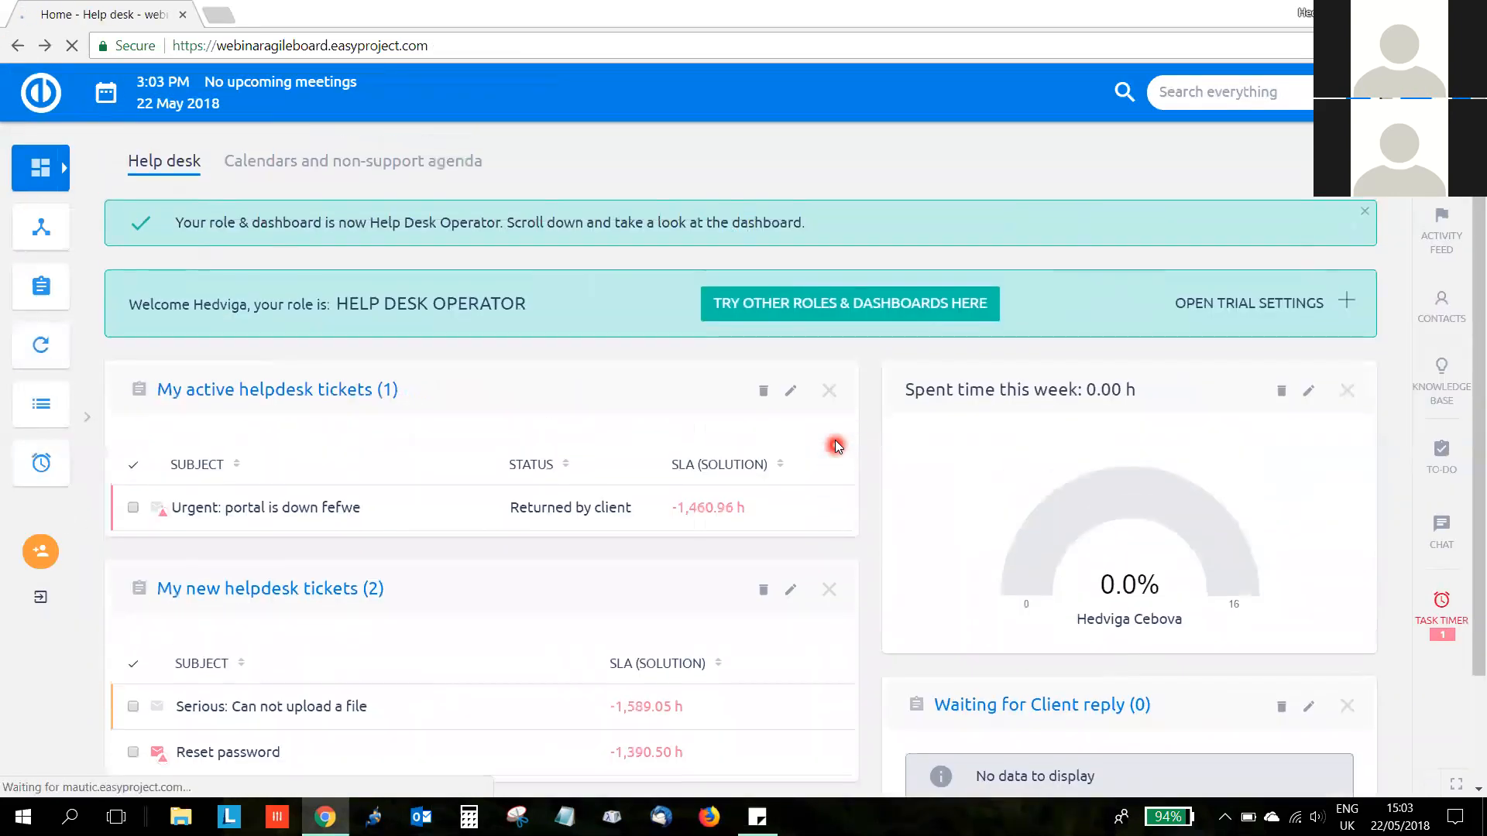
- Switch the role and dashboard to Help Desk Manager and look through its My work page
left_click(833, 309)
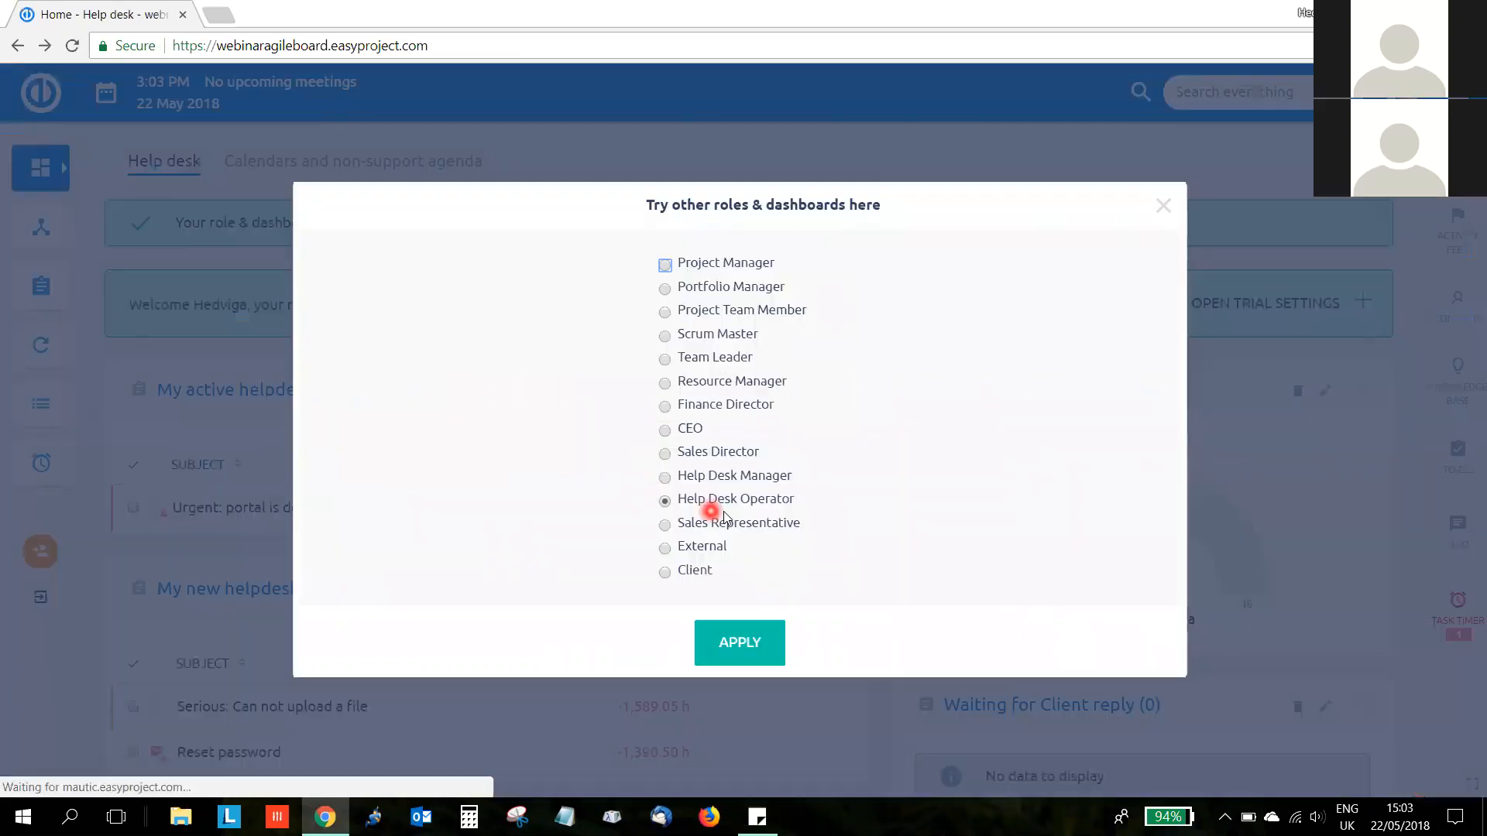
left_click(738, 640)
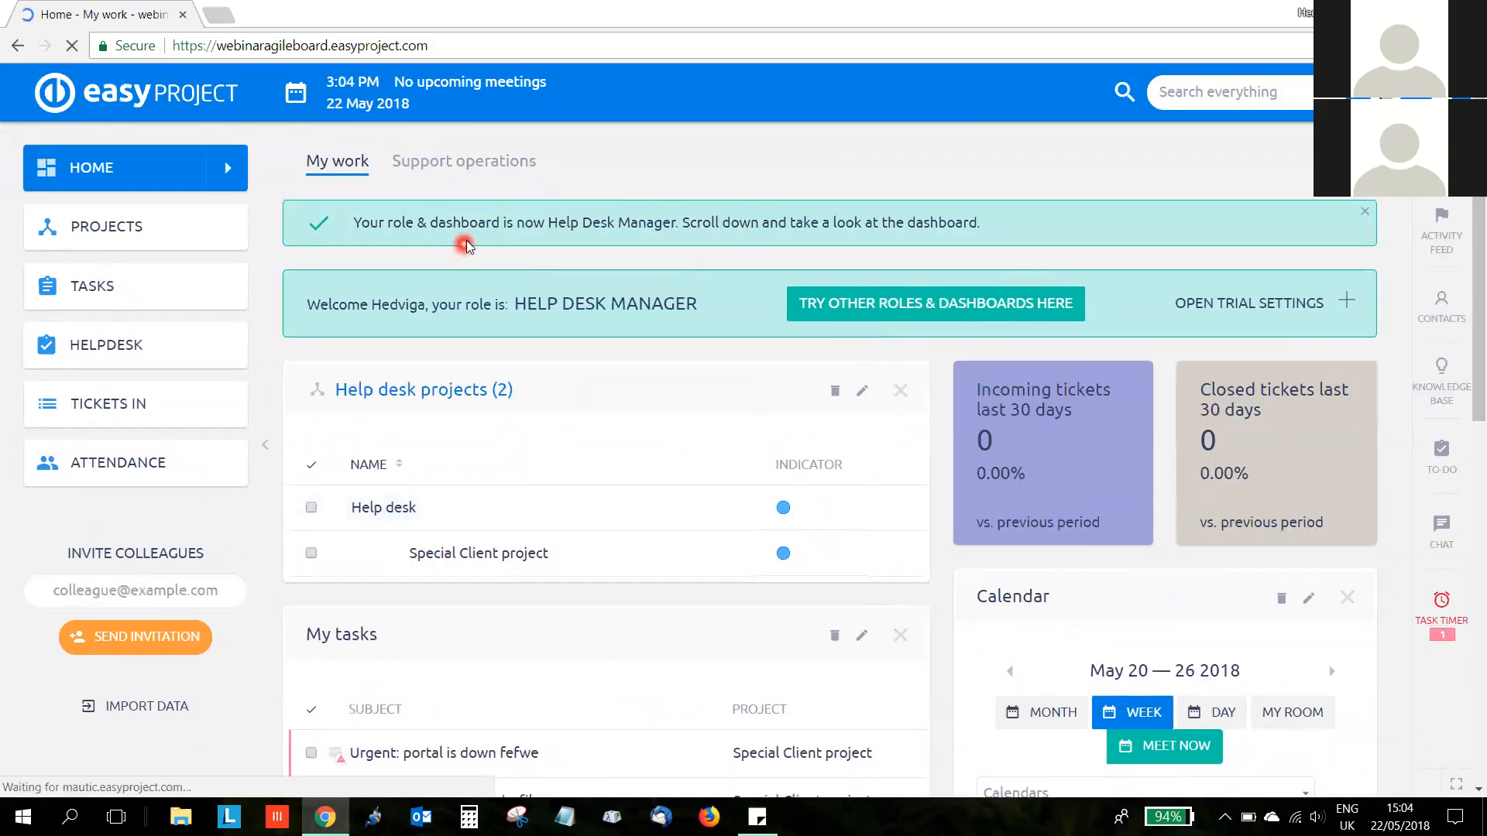
scroll(1079, 466, "down", 3)
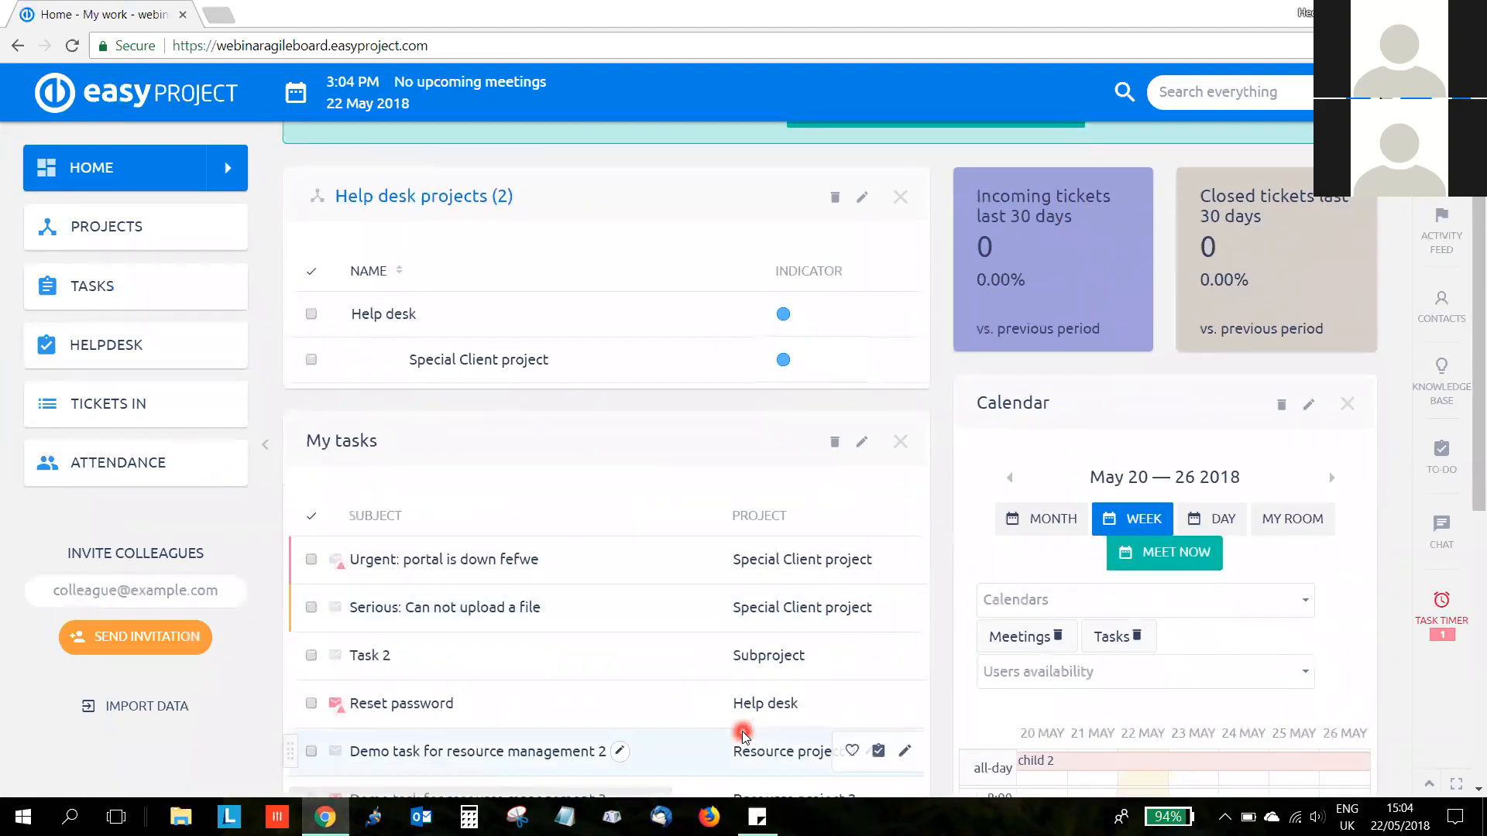
scroll(742, 735, "up", 3)
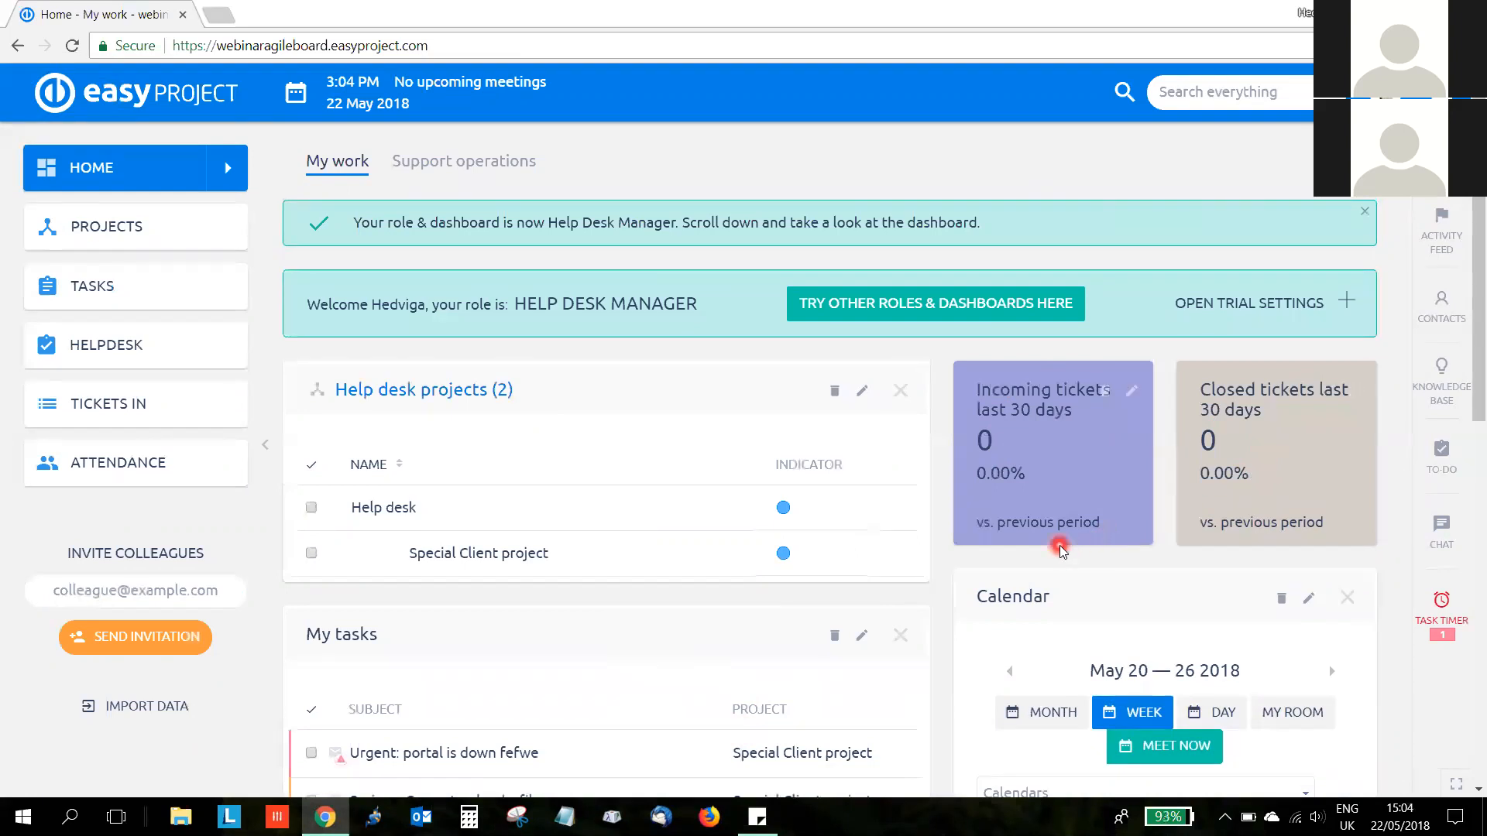
scroll(1058, 550, "down", 4)
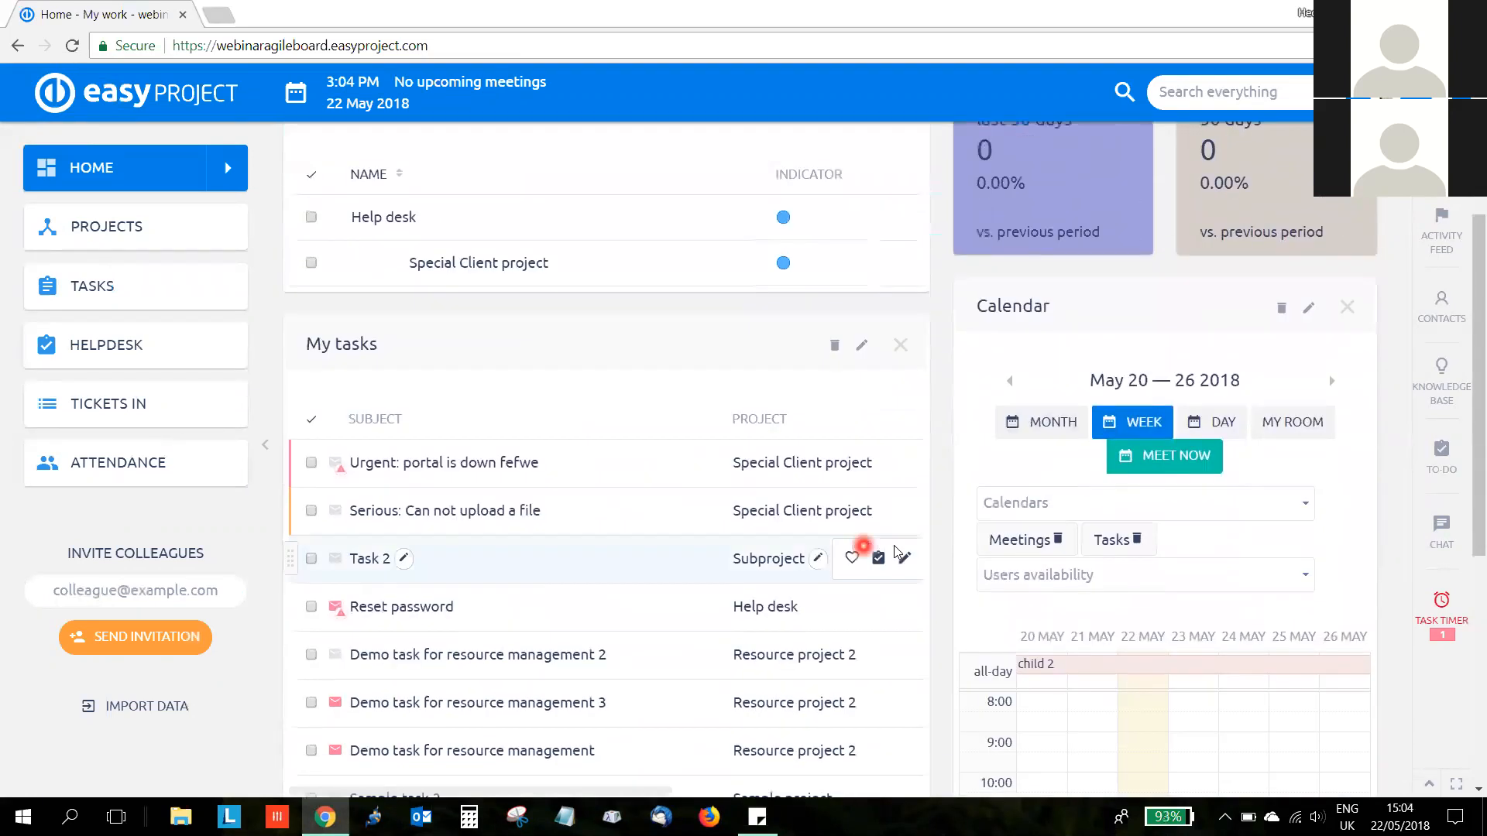
scroll(771, 558, "down", 1)
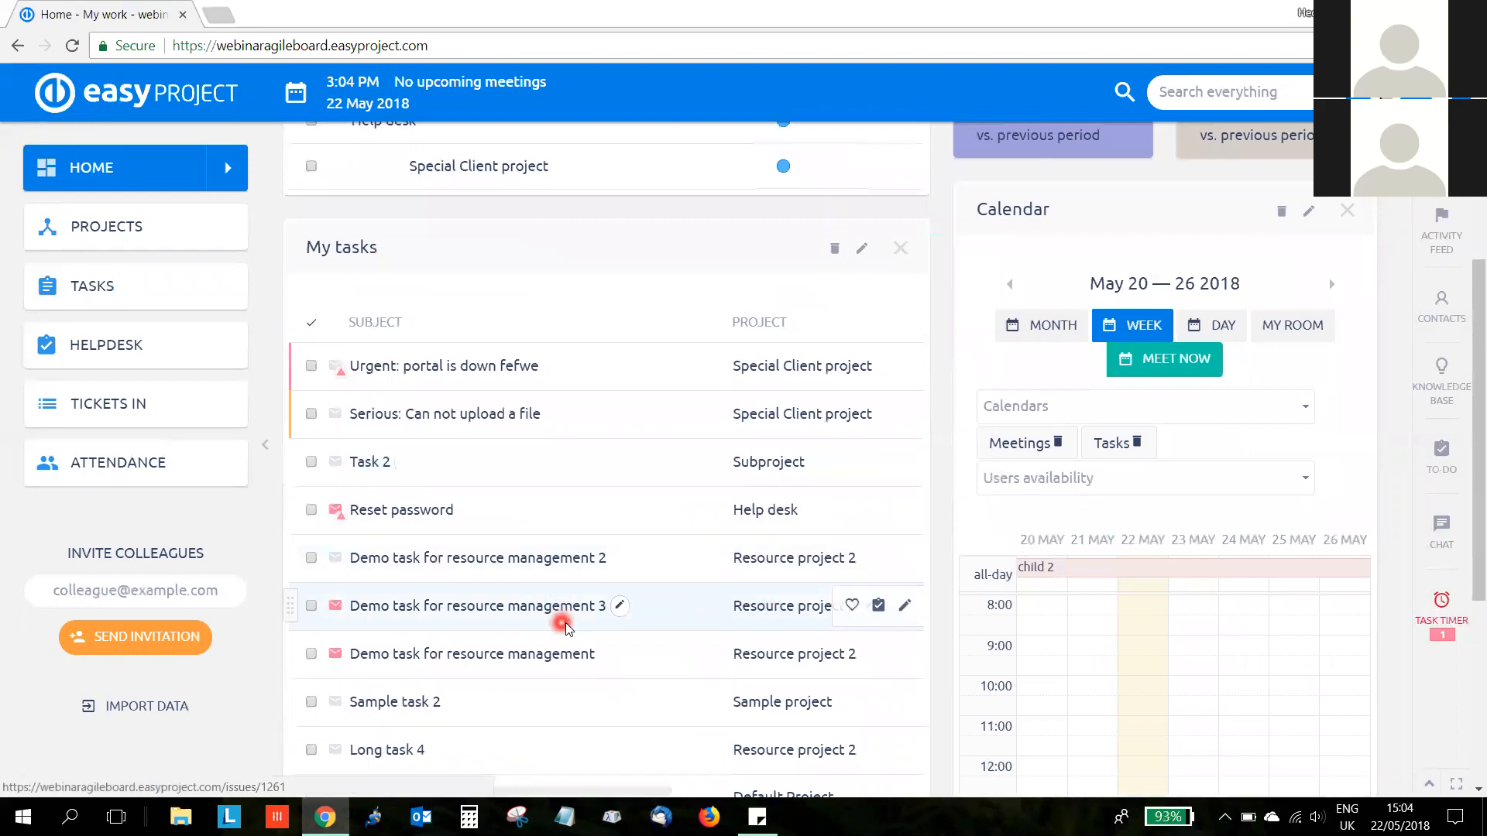
scroll(568, 629, "down", 3)
scroll(770, 683, "up", 4)
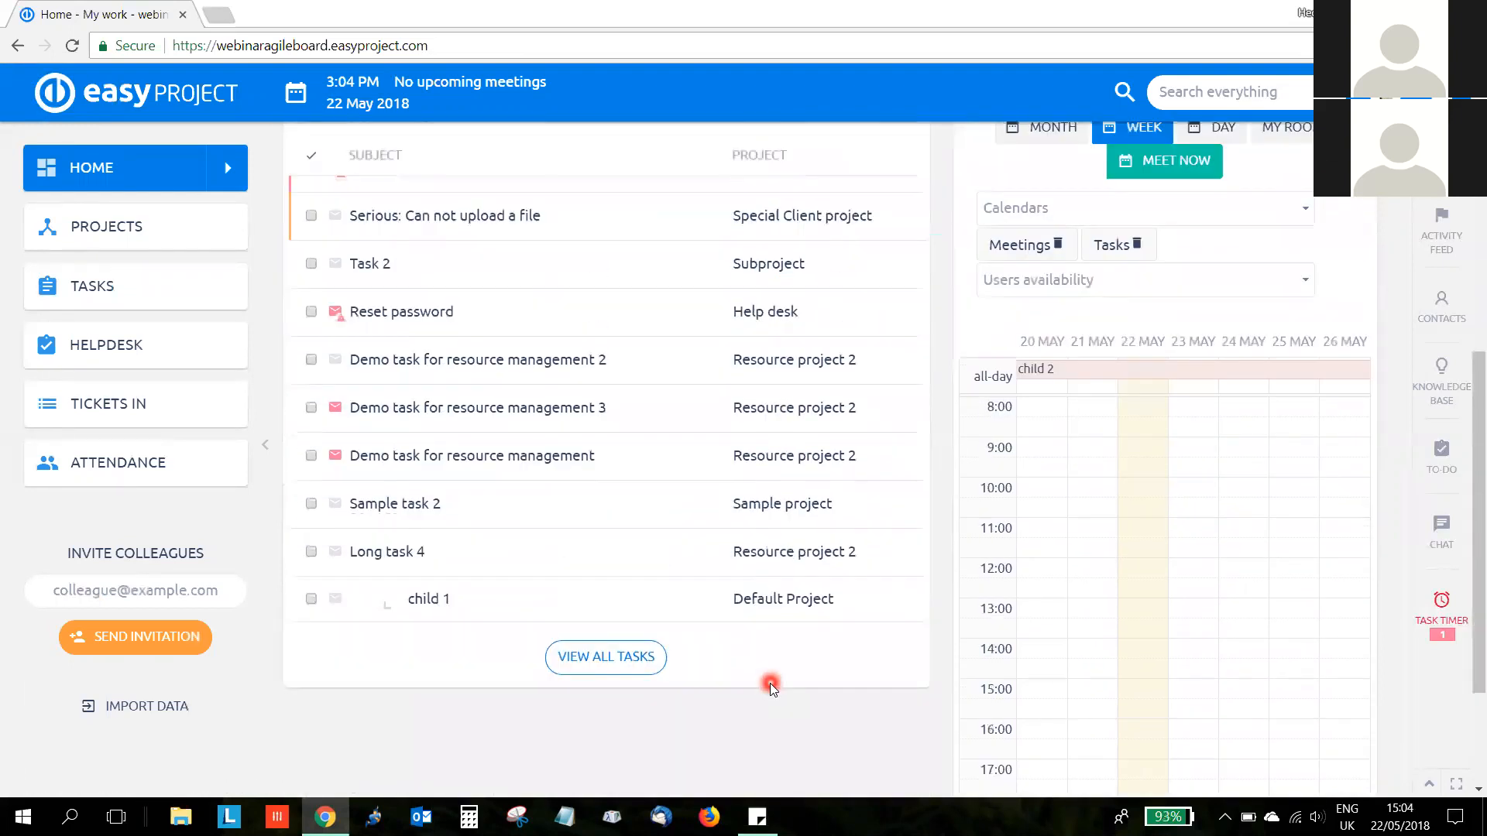
scroll(770, 683, "up", 4)
- View the Support operations page, including the helpdesk kanban and the tickets grouped by assignee
left_click(504, 172)
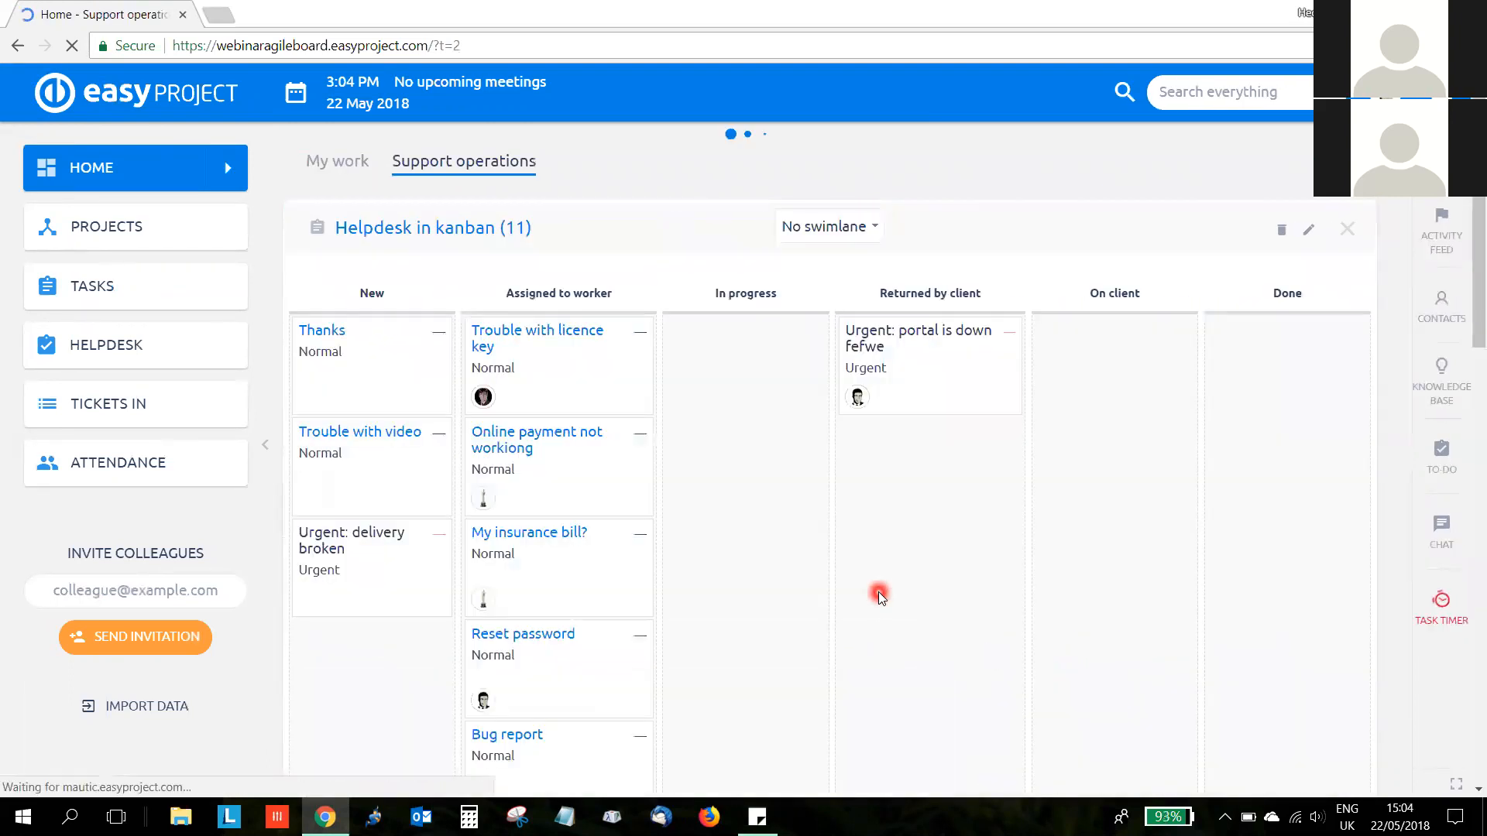
scroll(872, 606, "down", 10)
scroll(872, 606, "up", 5)
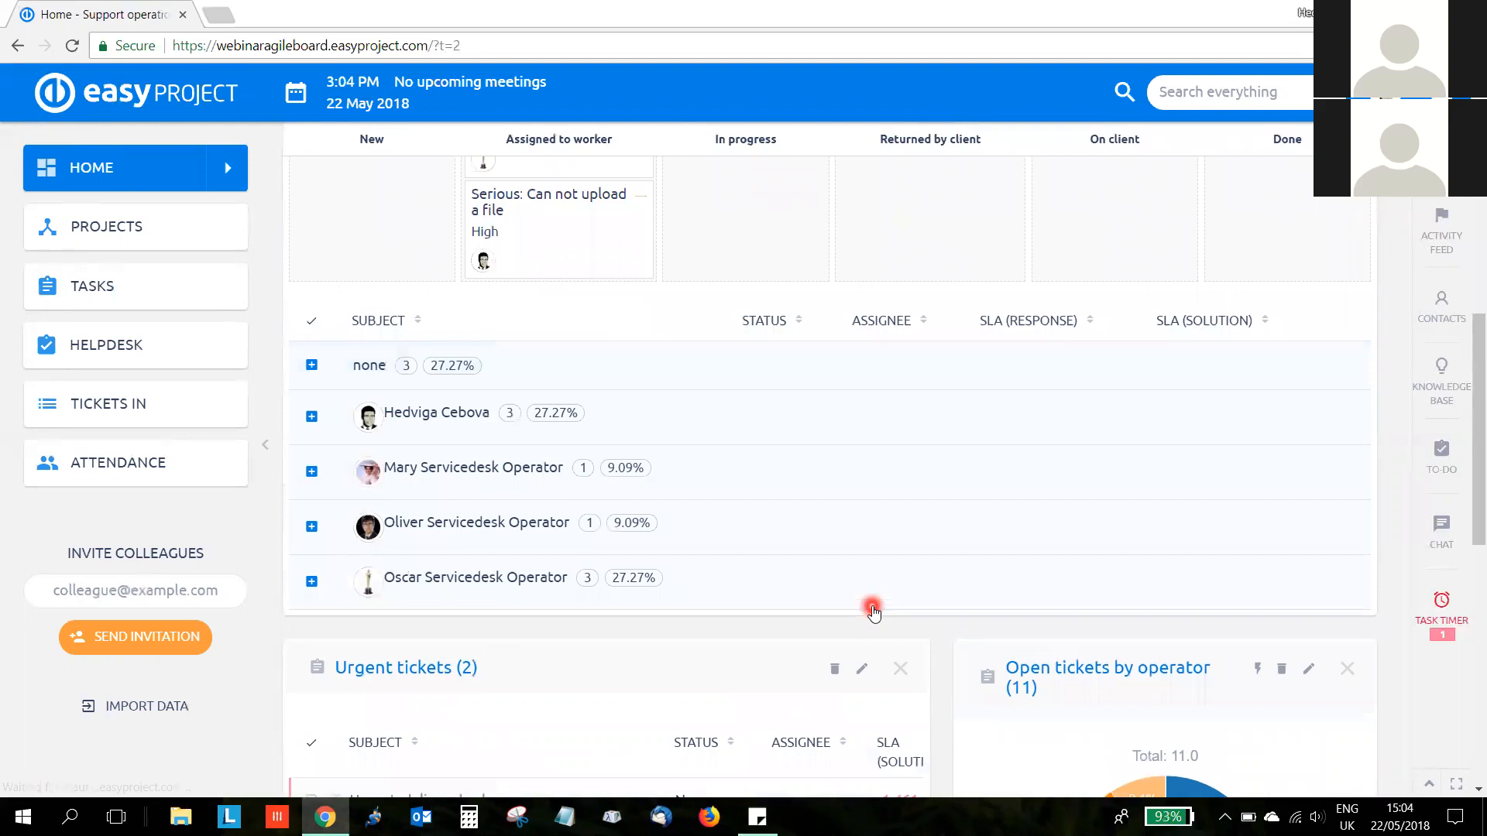
scroll(872, 606, "up", 8)
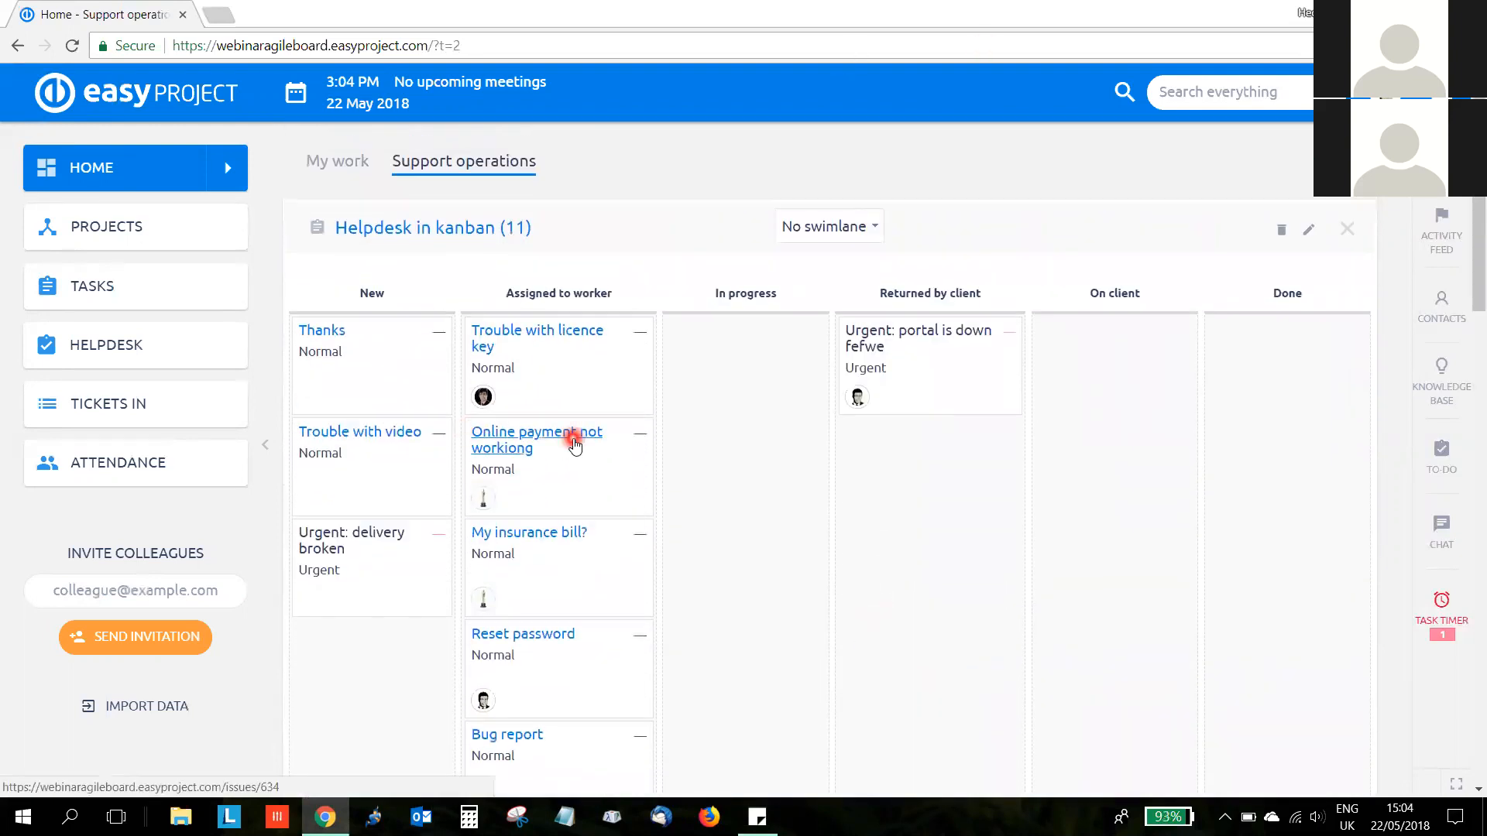
- Open the Help desk extension module and collapse the main side menu
left_click(1441, 93)
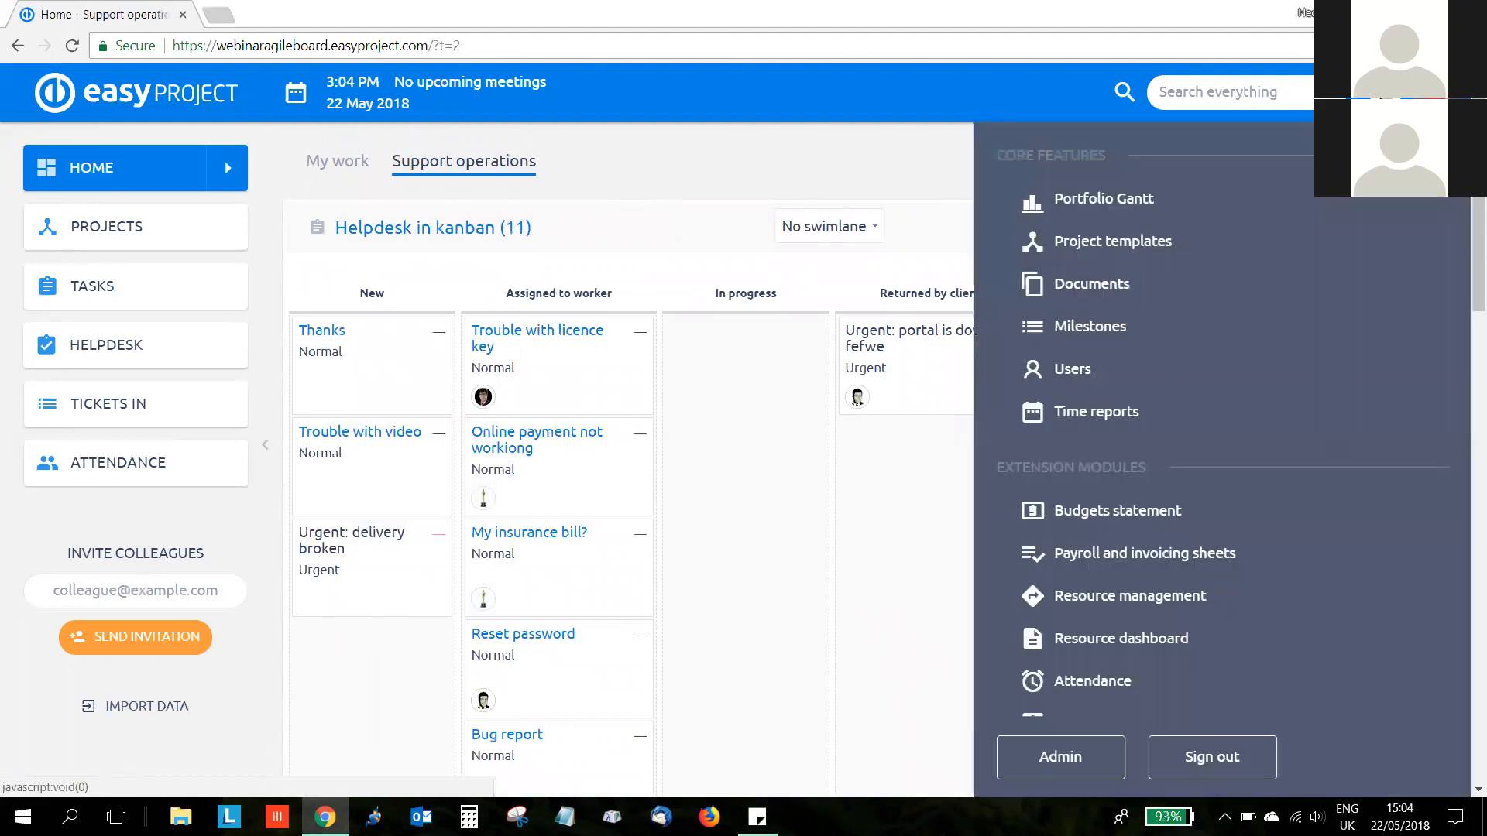
scroll(1195, 493, "down", 3)
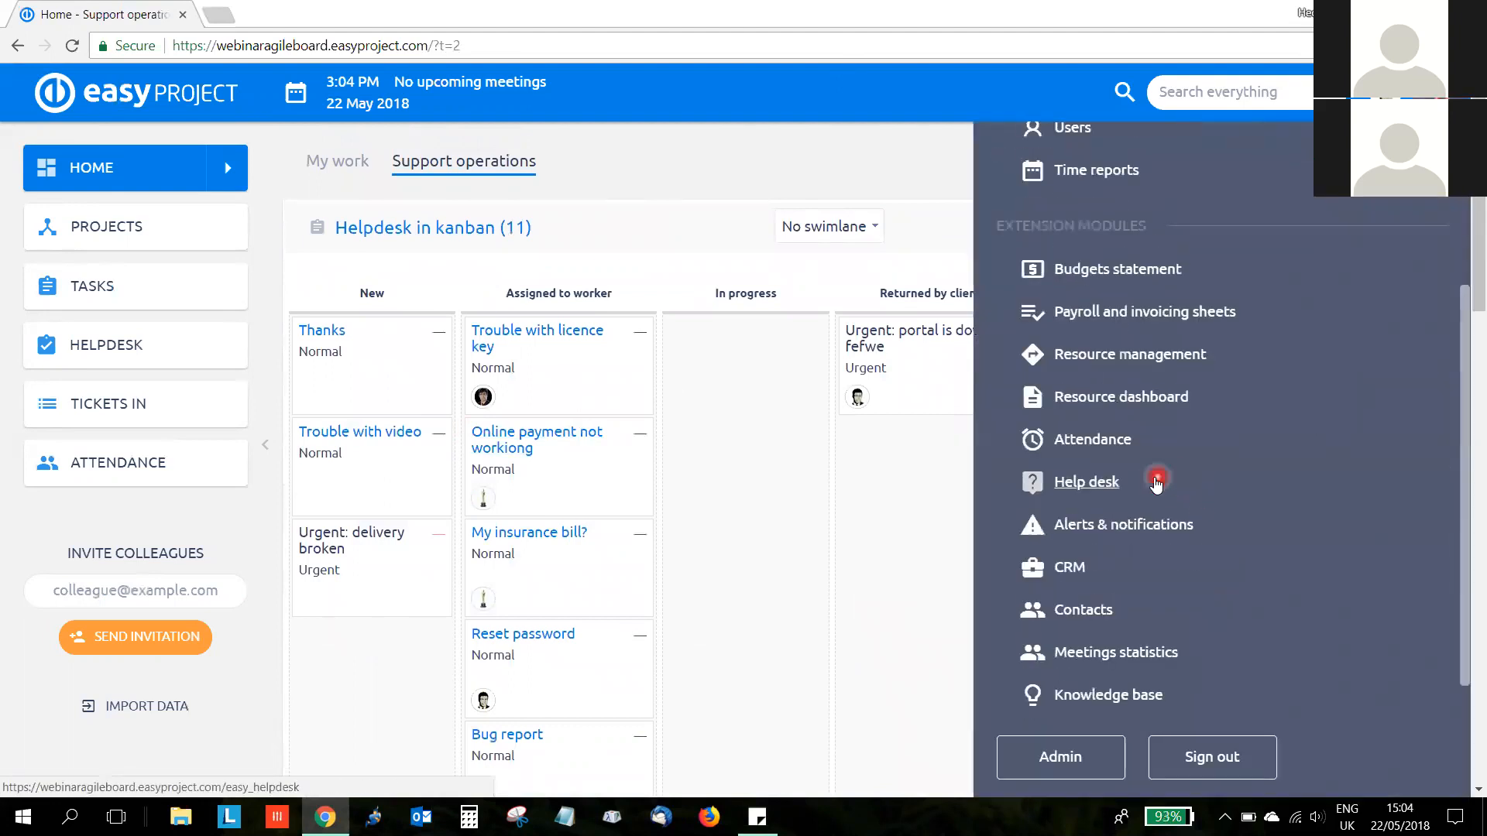
left_click(1087, 487)
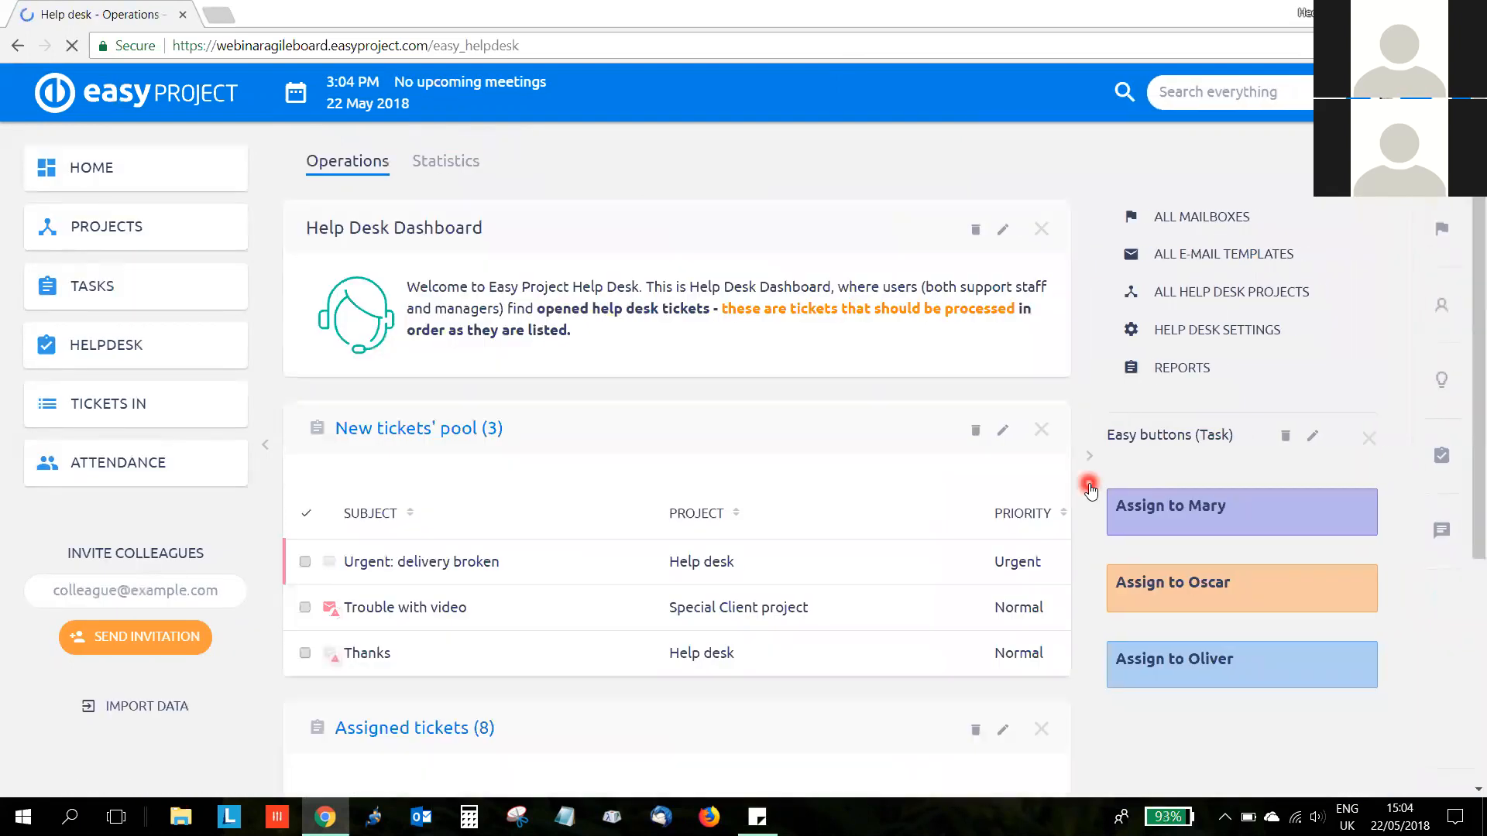
left_click(265, 445)
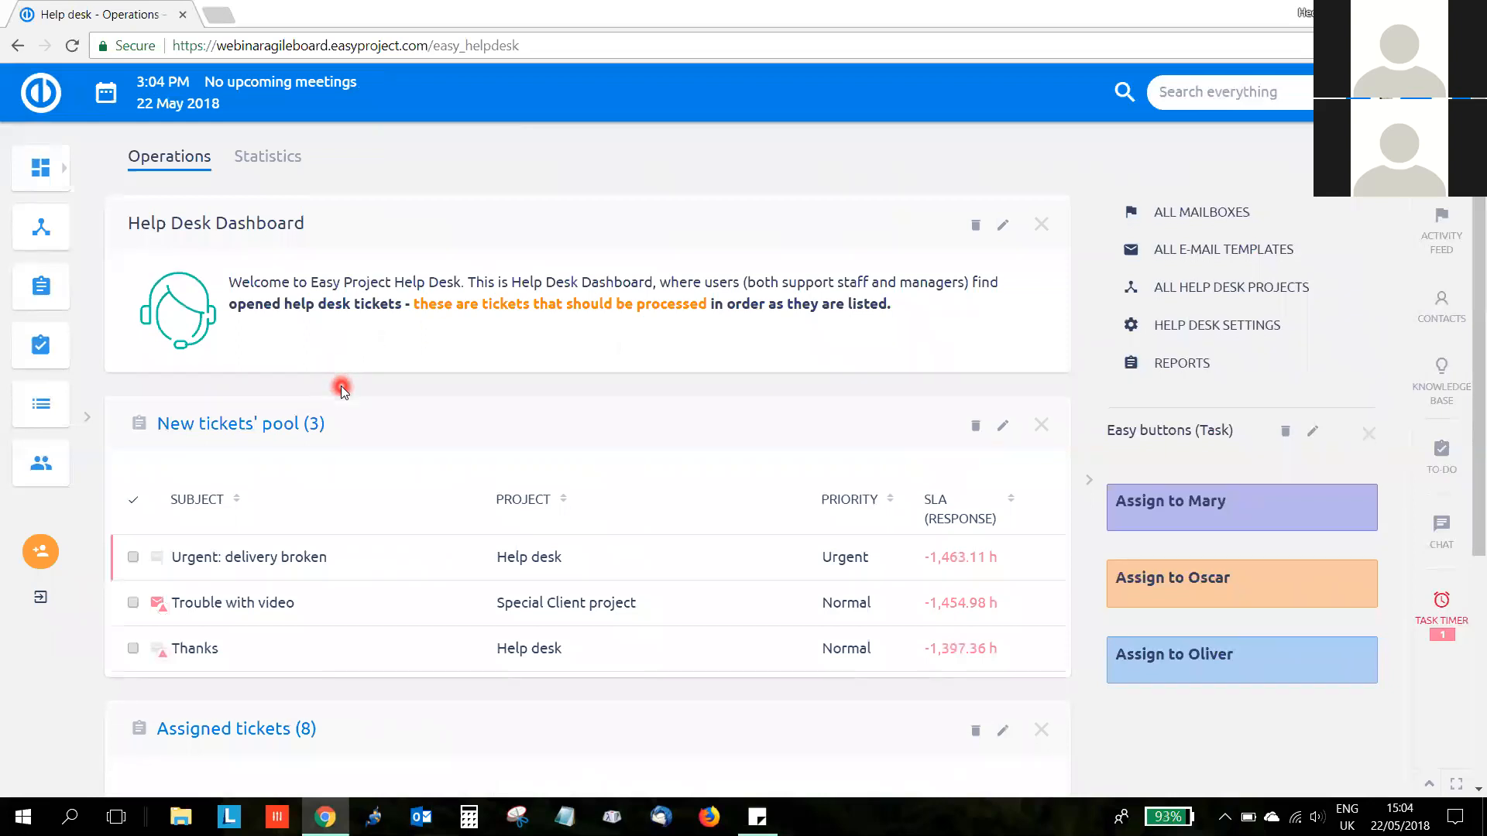
- Review the new tickets' pool and the assigned tickets on the Help Desk Operations page
scroll(335, 385, "down", 5)
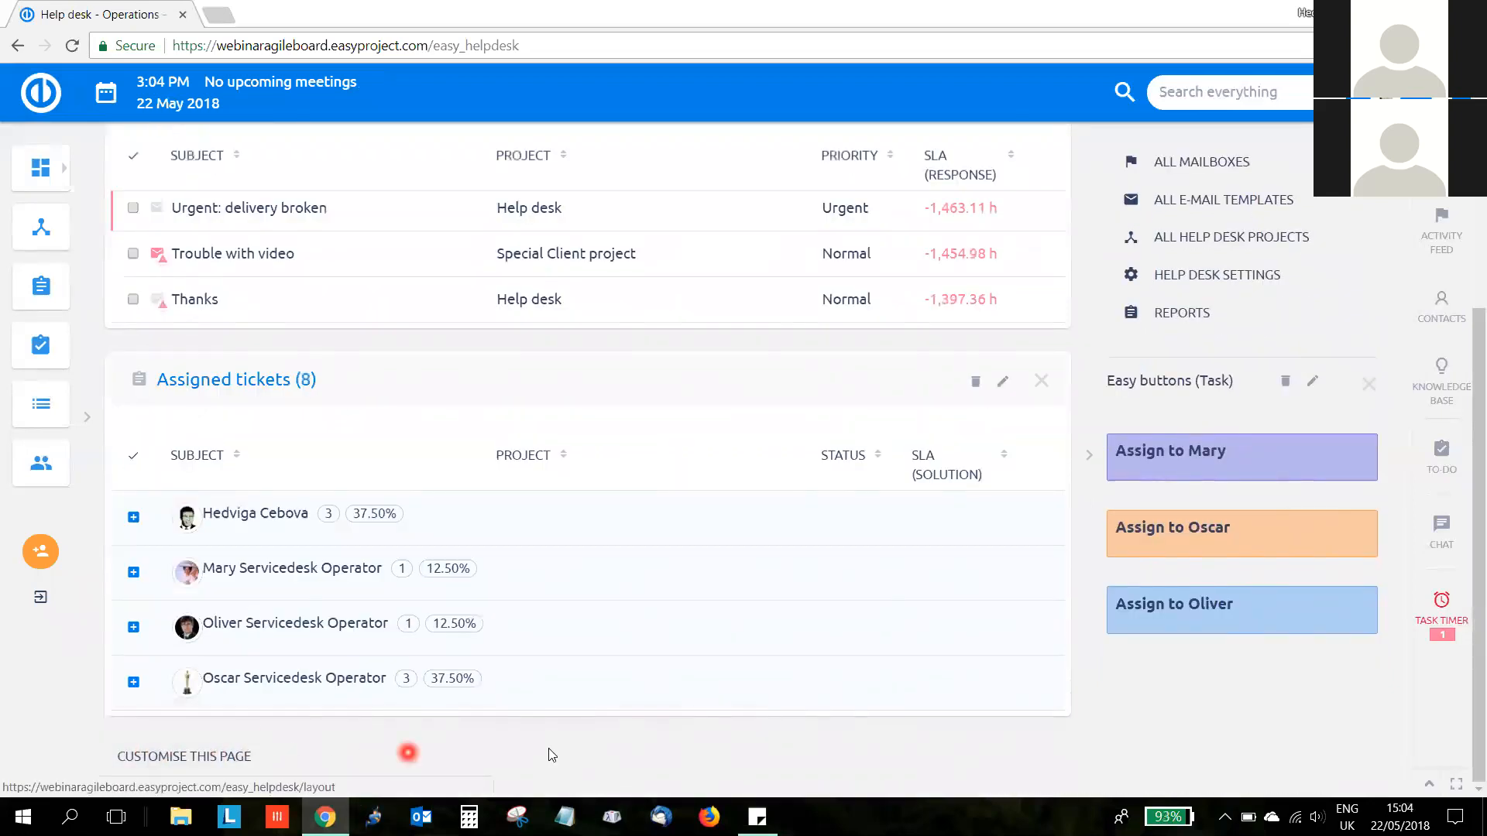
scroll(620, 751, "up", 1)
scroll(620, 751, "up", 4)
scroll(618, 723, "down", 2)
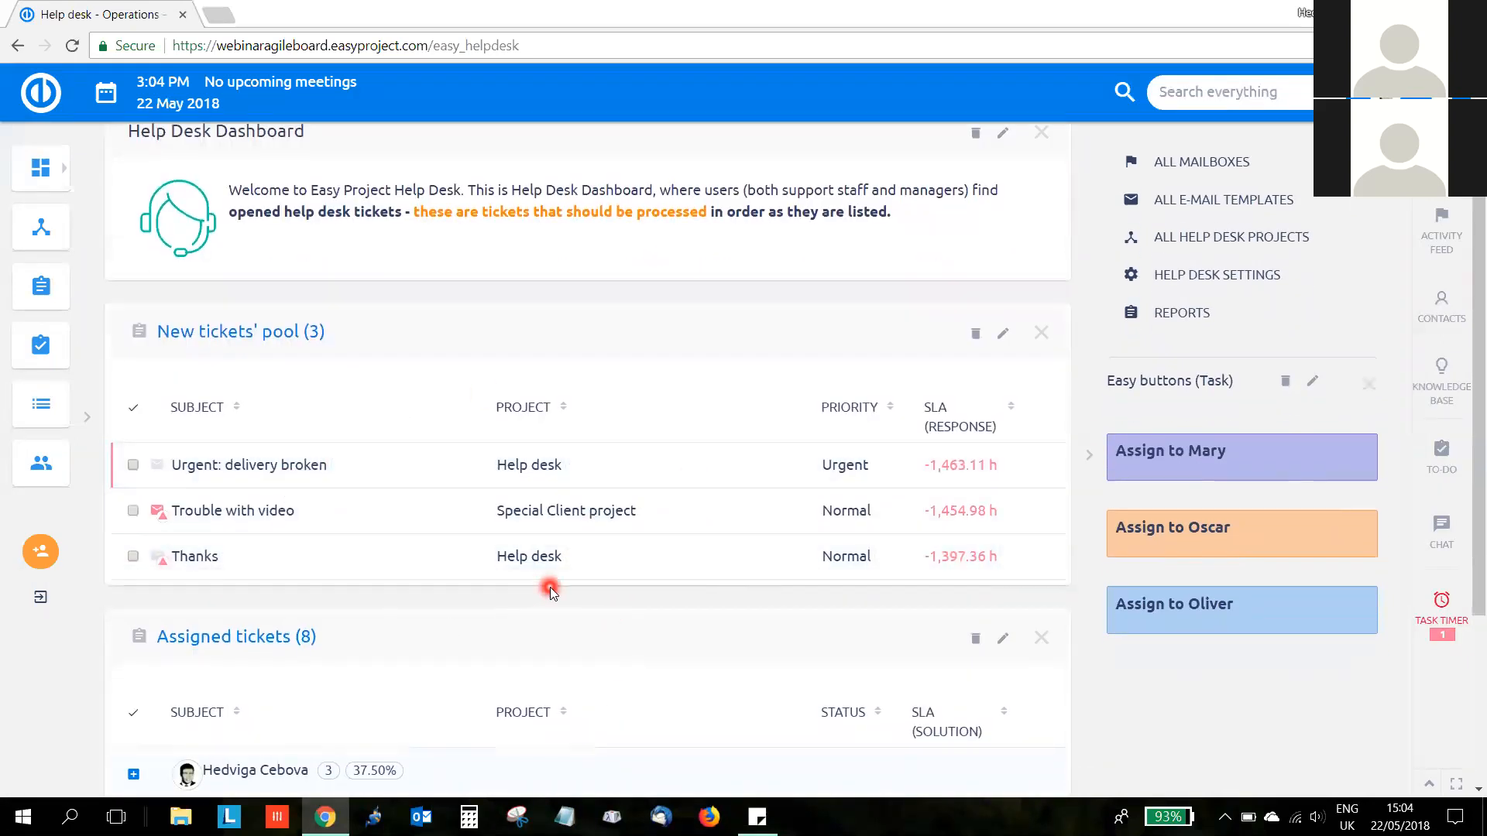
scroll(549, 587, "up", 1)
- Examine the Help Desk statistics: incoming and closed tickets, tickets by project and open tickets by assignee
left_click(267, 161)
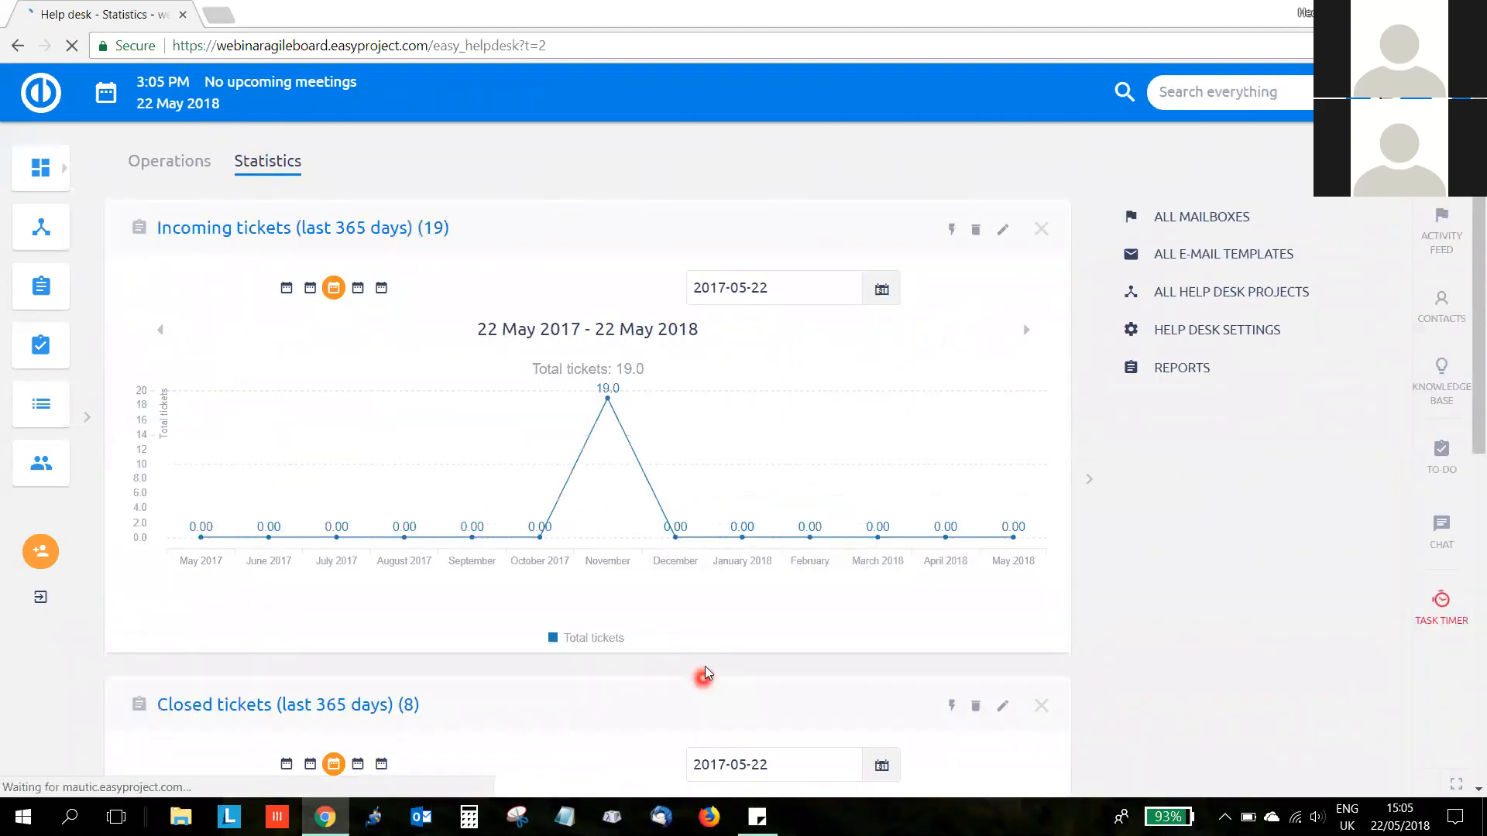
scroll(705, 673, "down", 6)
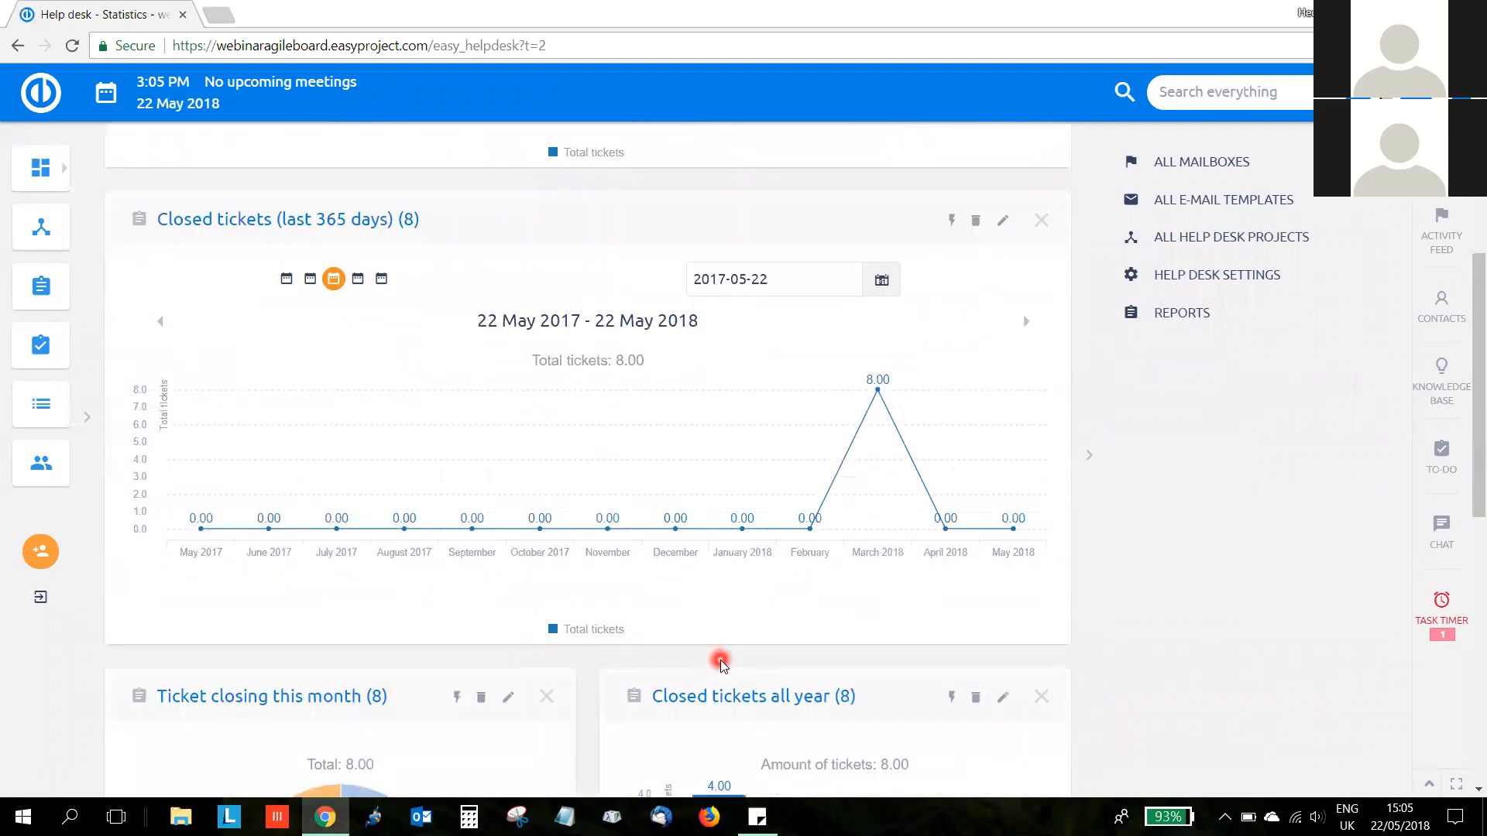
scroll(720, 663, "down", 5)
mouse_move(244, 465)
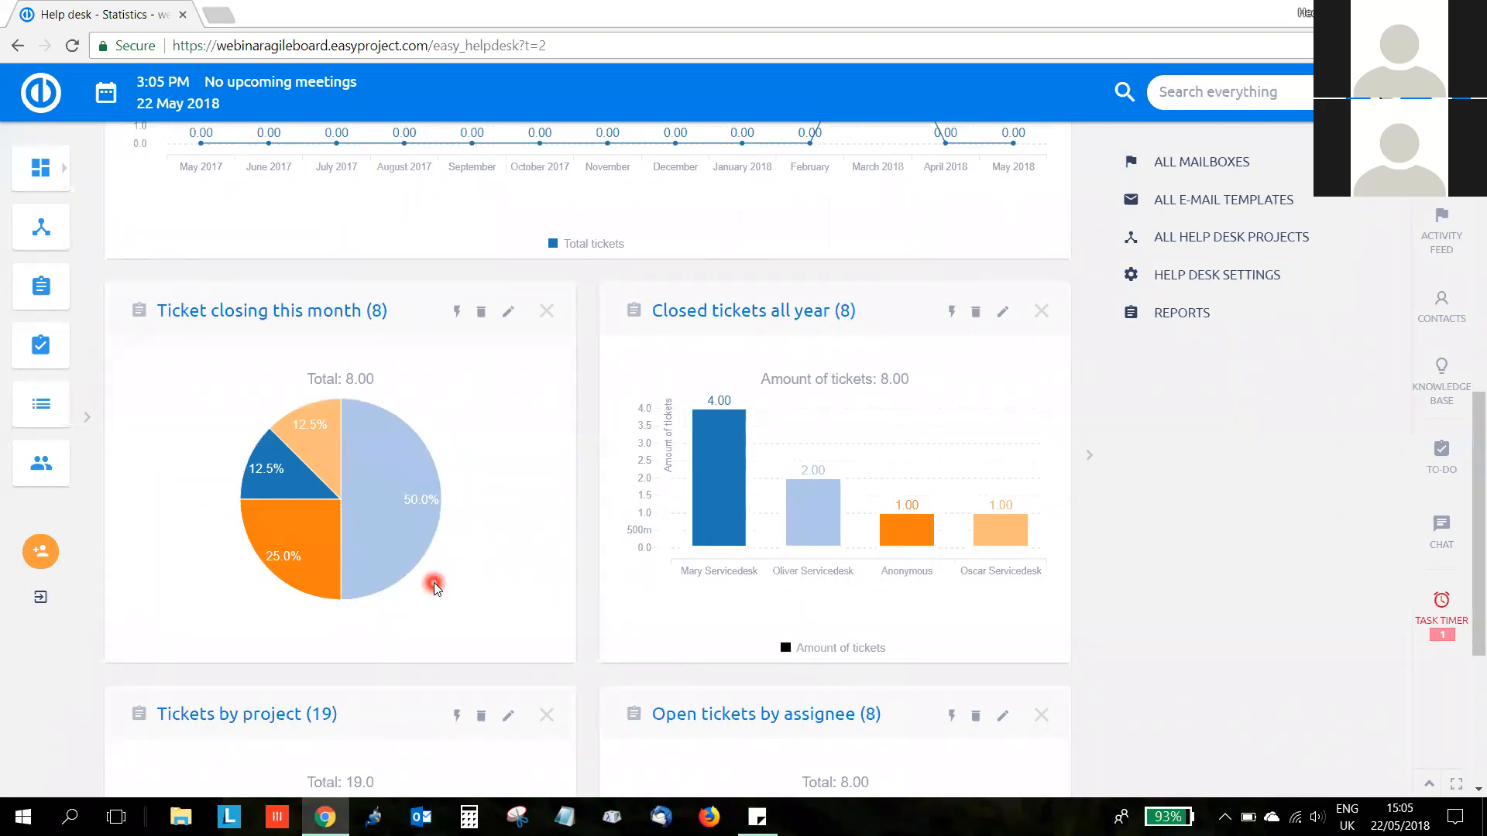
scroll(436, 587, "down", 5)
mouse_move(331, 596)
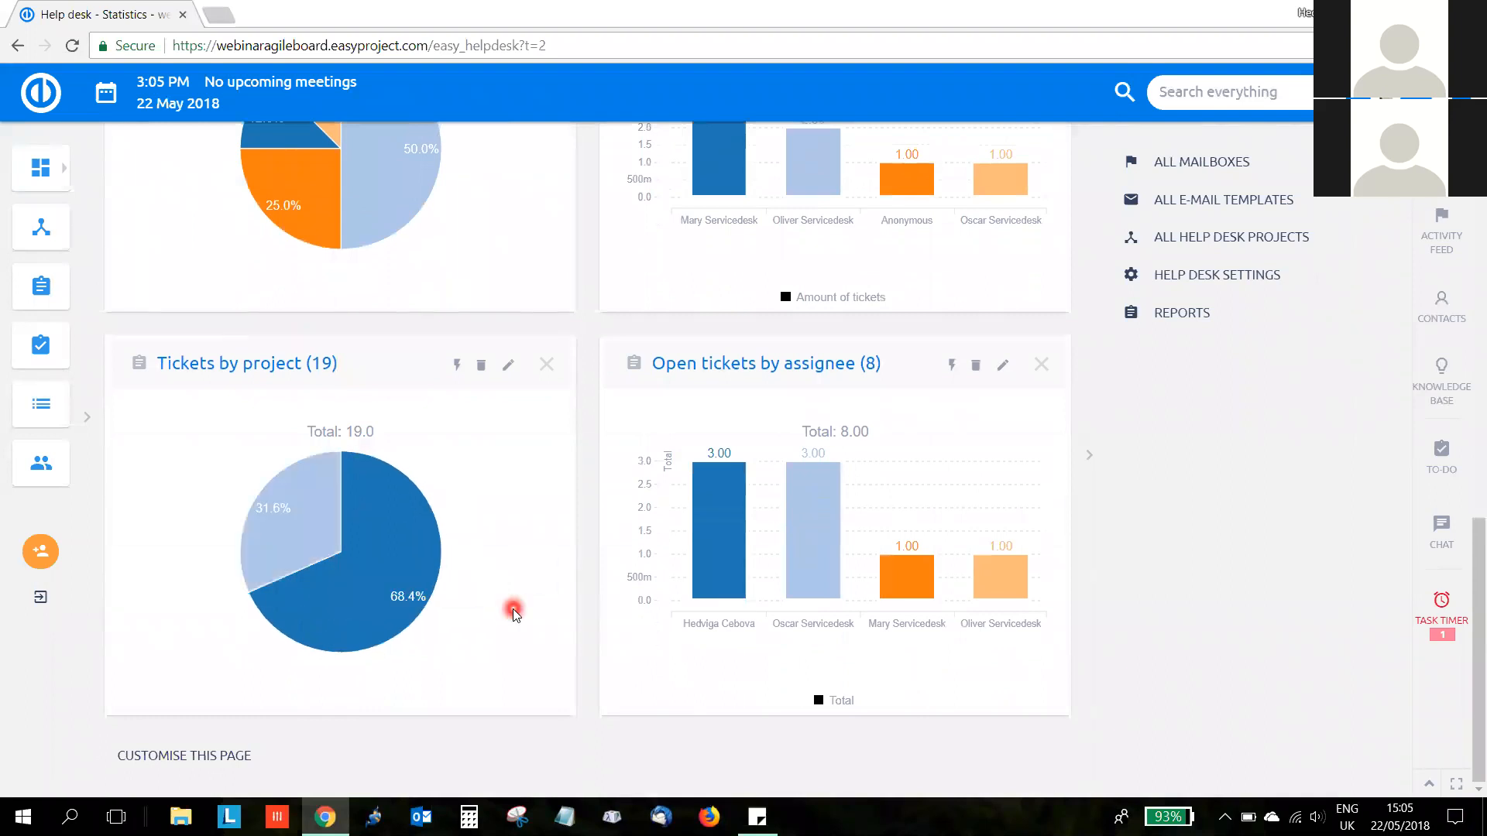
scroll(513, 609, "up", 10)
- Assign the "Urgent: delivery broken" ticket from the new tickets' pool to the first operator offered by the task easy buttons
left_click(198, 178)
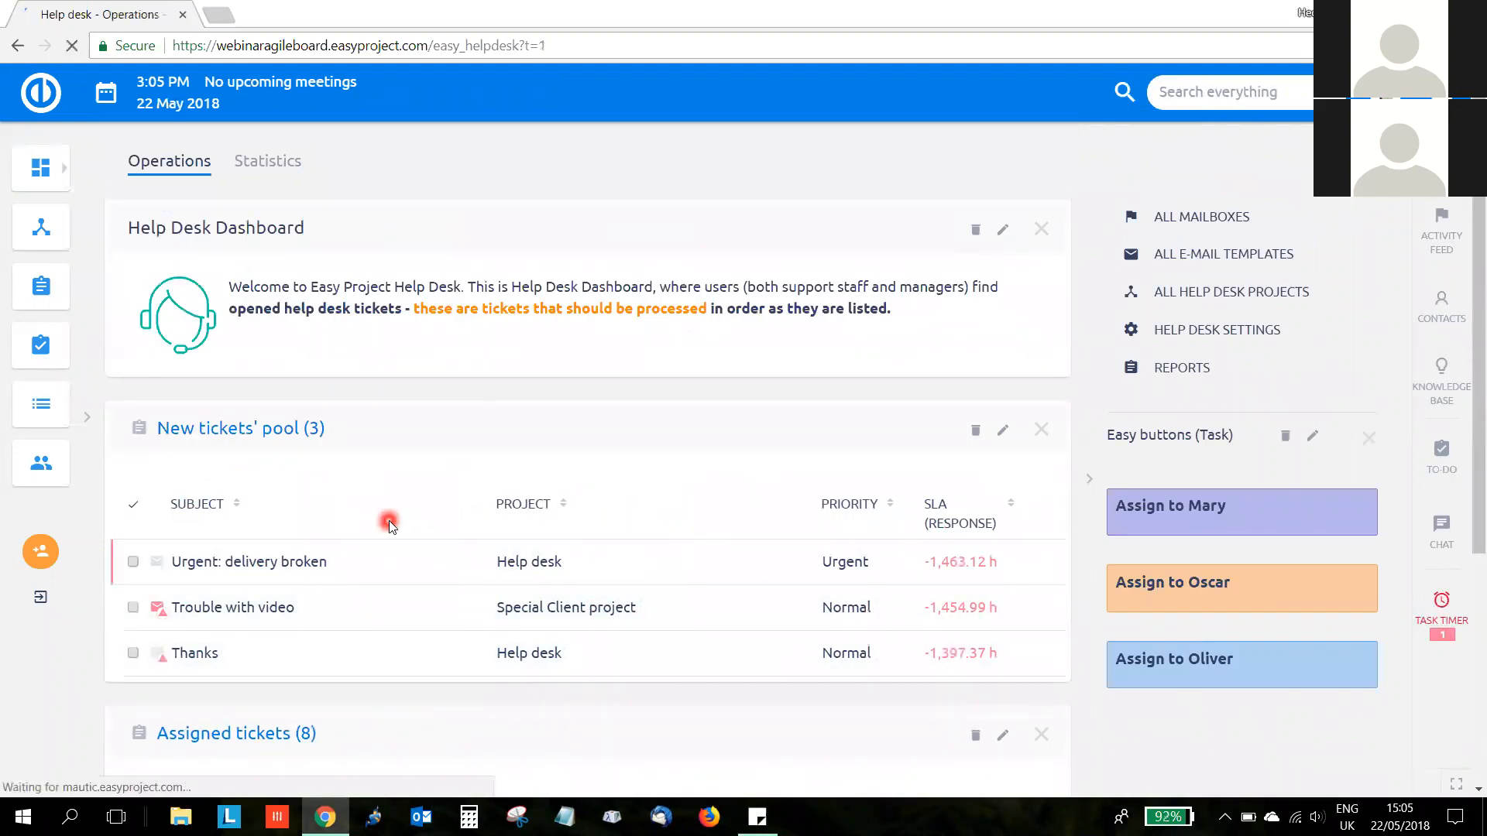
scroll(389, 521, "down", 1)
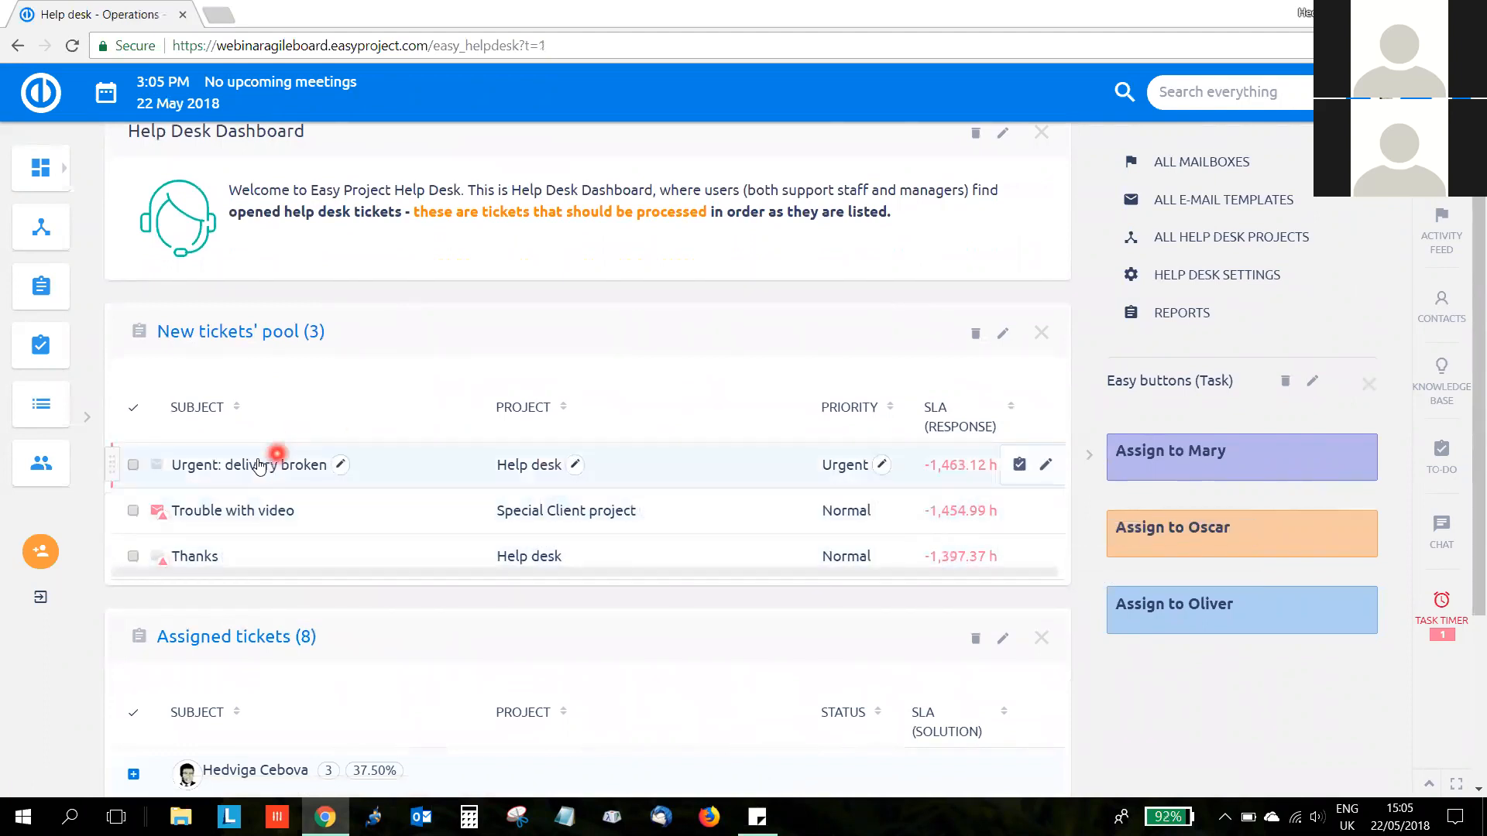
left_click_drag(183, 469, 1278, 463)
left_click(1442, 454)
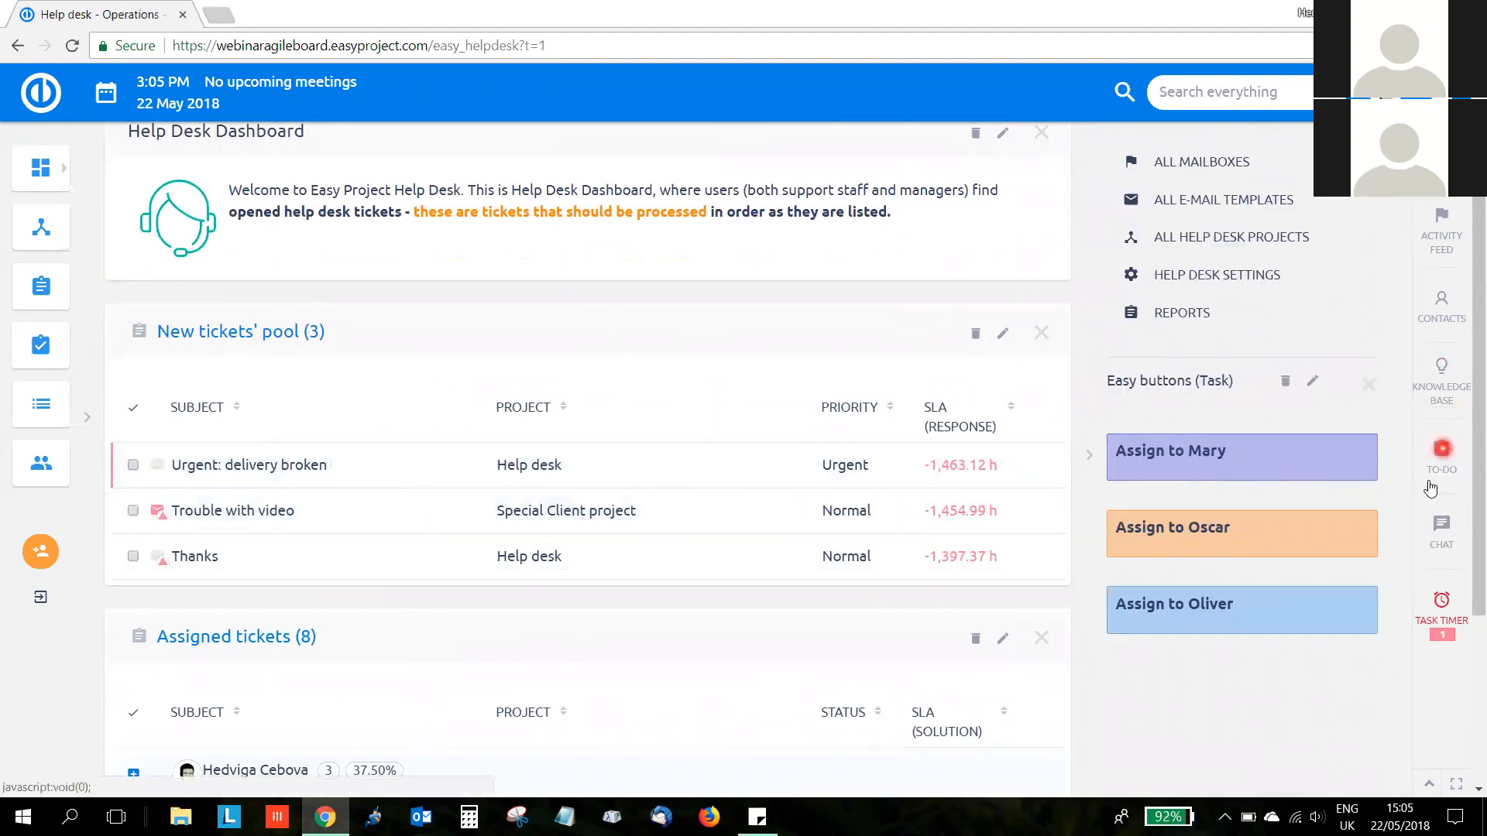
left_click_drag(127, 473, 1129, 474)
left_click_drag(110, 559, 1258, 507)
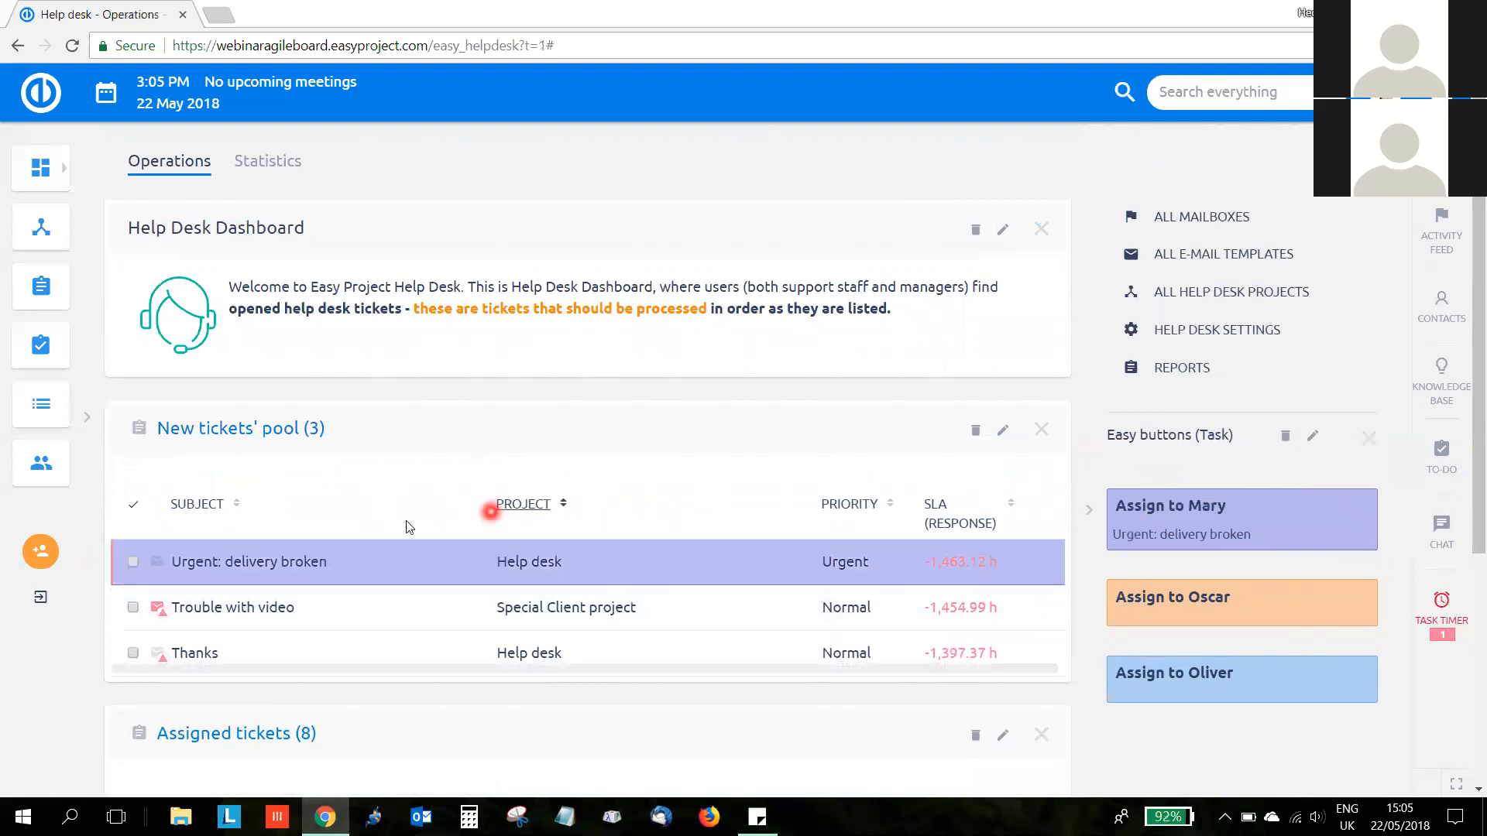
- Assign the "Trouble with video" ticket from the new tickets' pool to the second operator offered by the task easy buttons
left_click_drag(115, 605, 1148, 599)
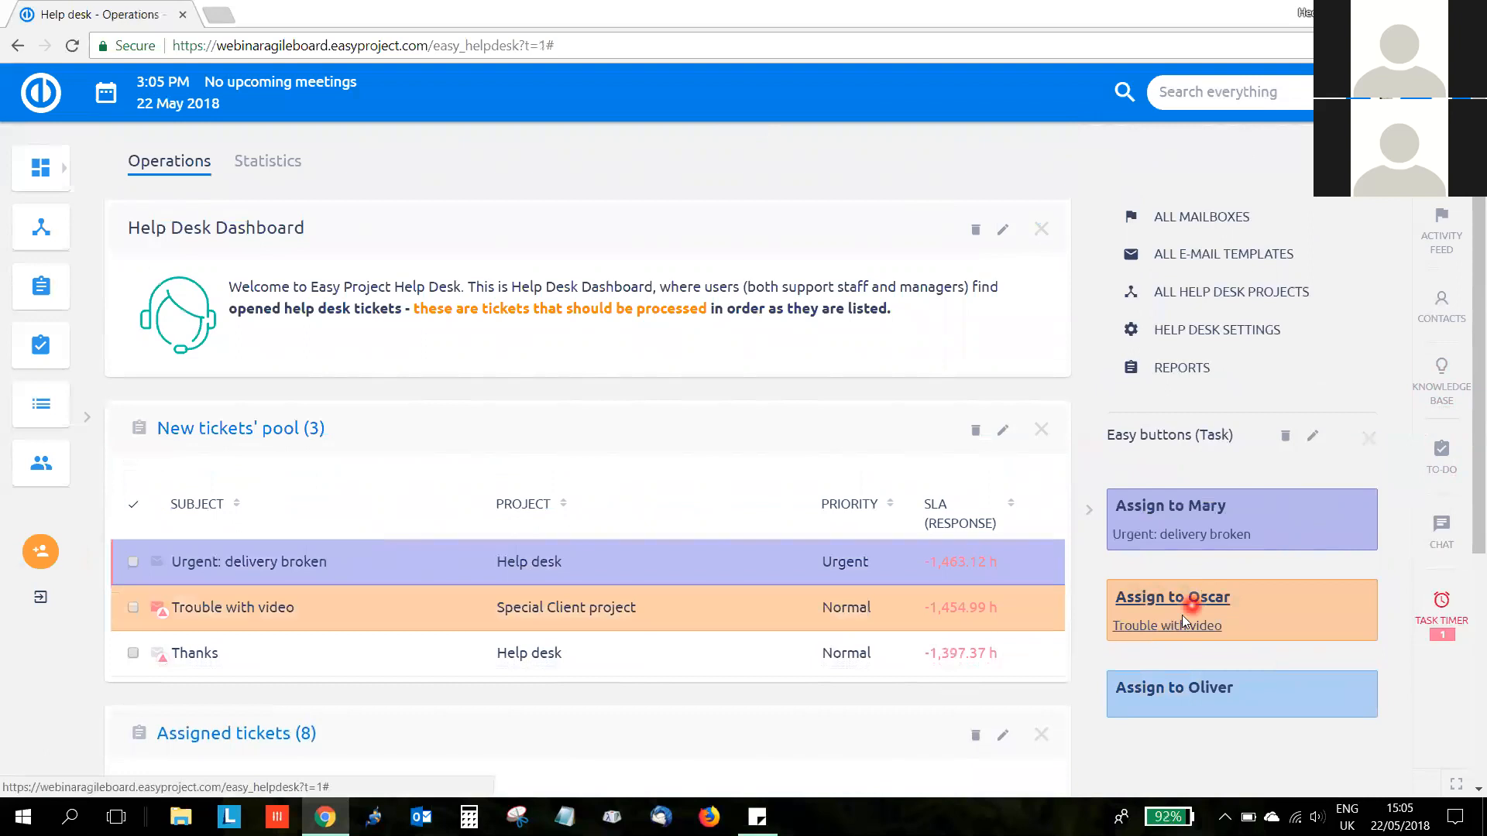
- Open the "Urgent: delivery broken" ticket from the new tickets' pool and collapse its sidebar
scroll(786, 516, "down", 1)
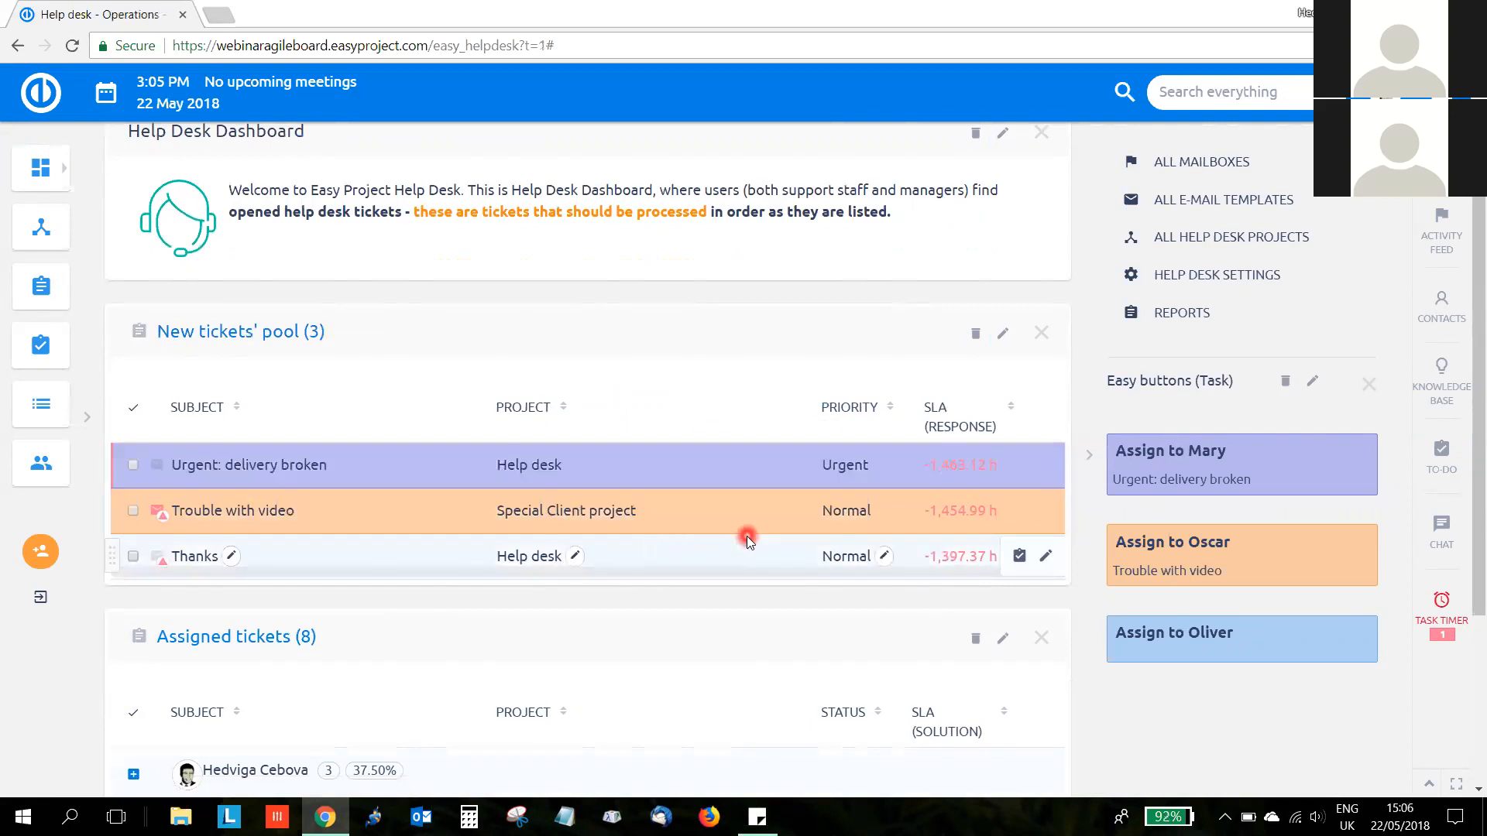
scroll(749, 686, "down", 1)
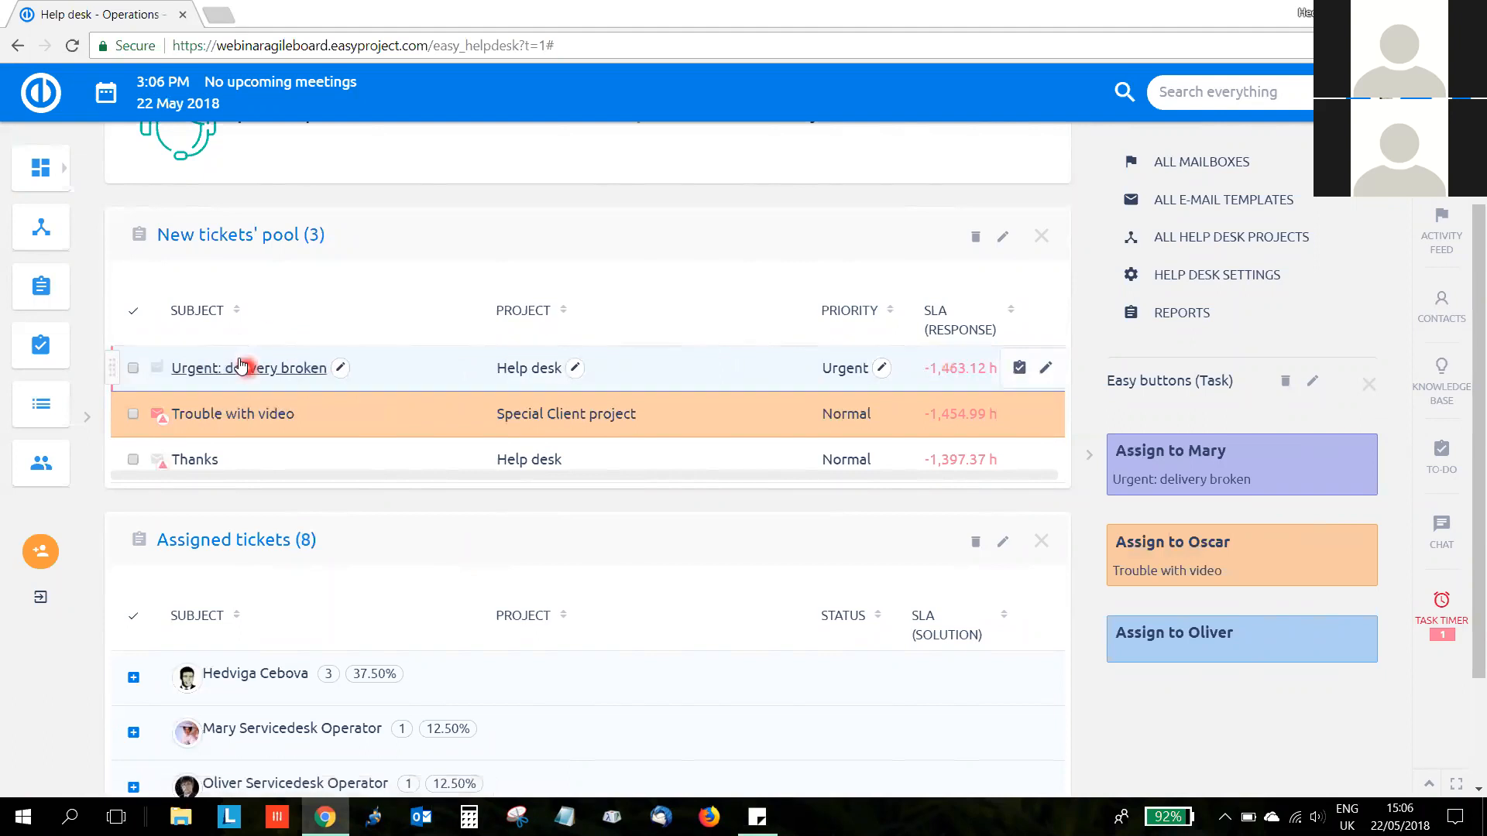
left_click(269, 368)
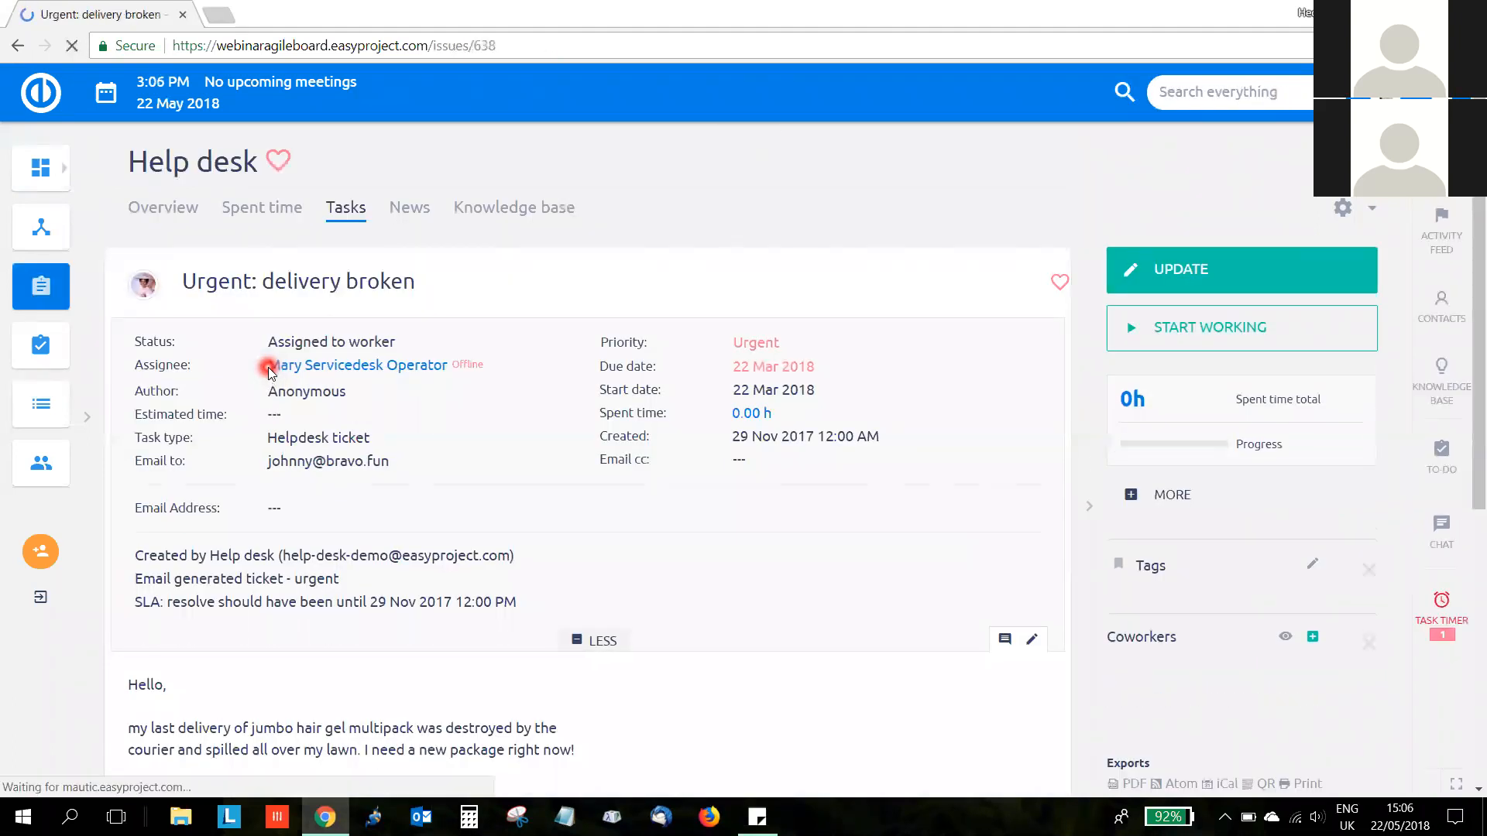
left_click(1089, 506)
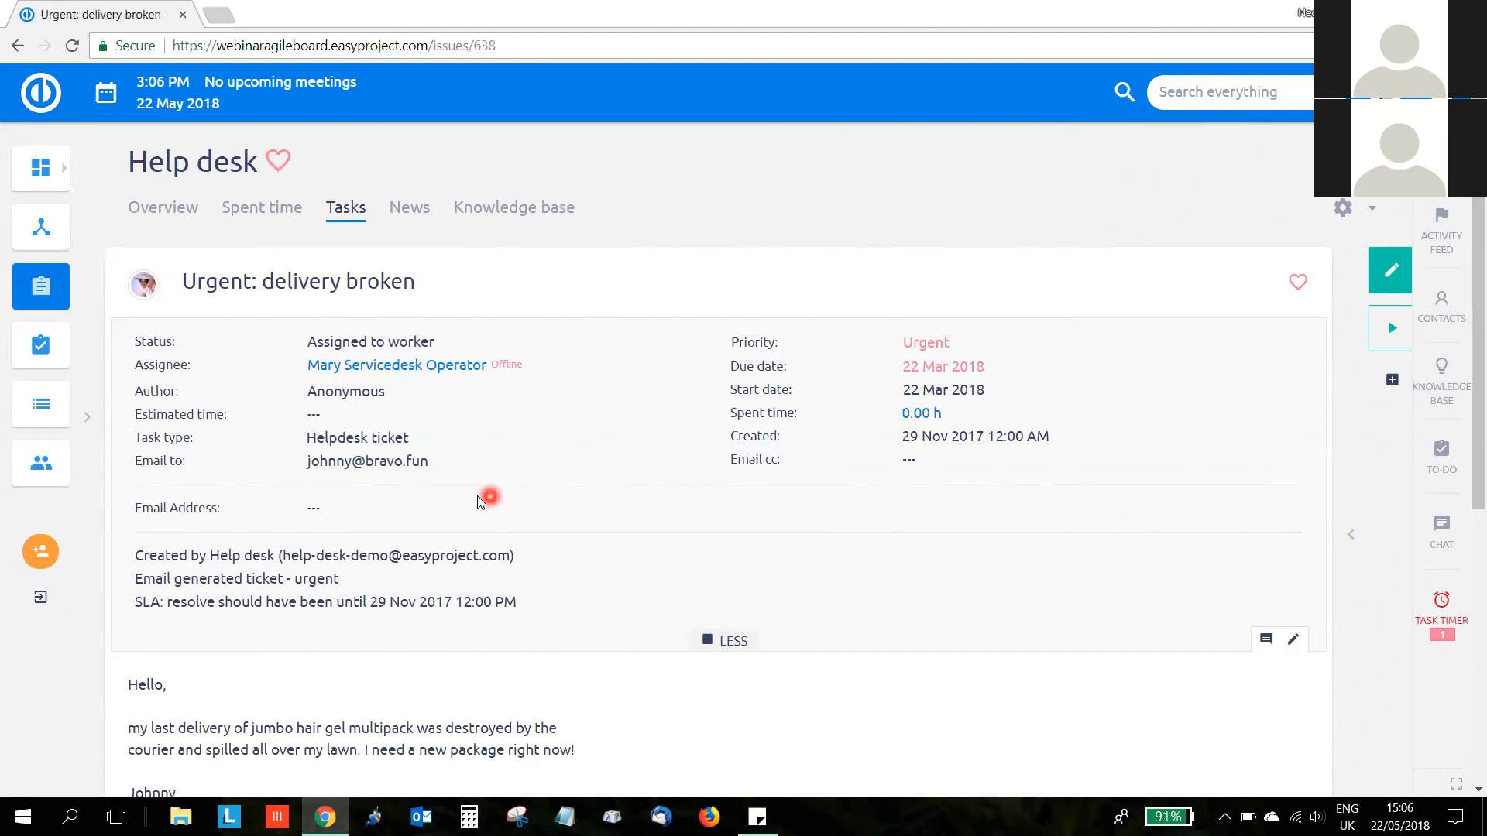
- Review the ticket's external e-mail recipient, its subject and the customer's message in the description
left_click(444, 463)
left_click(288, 403)
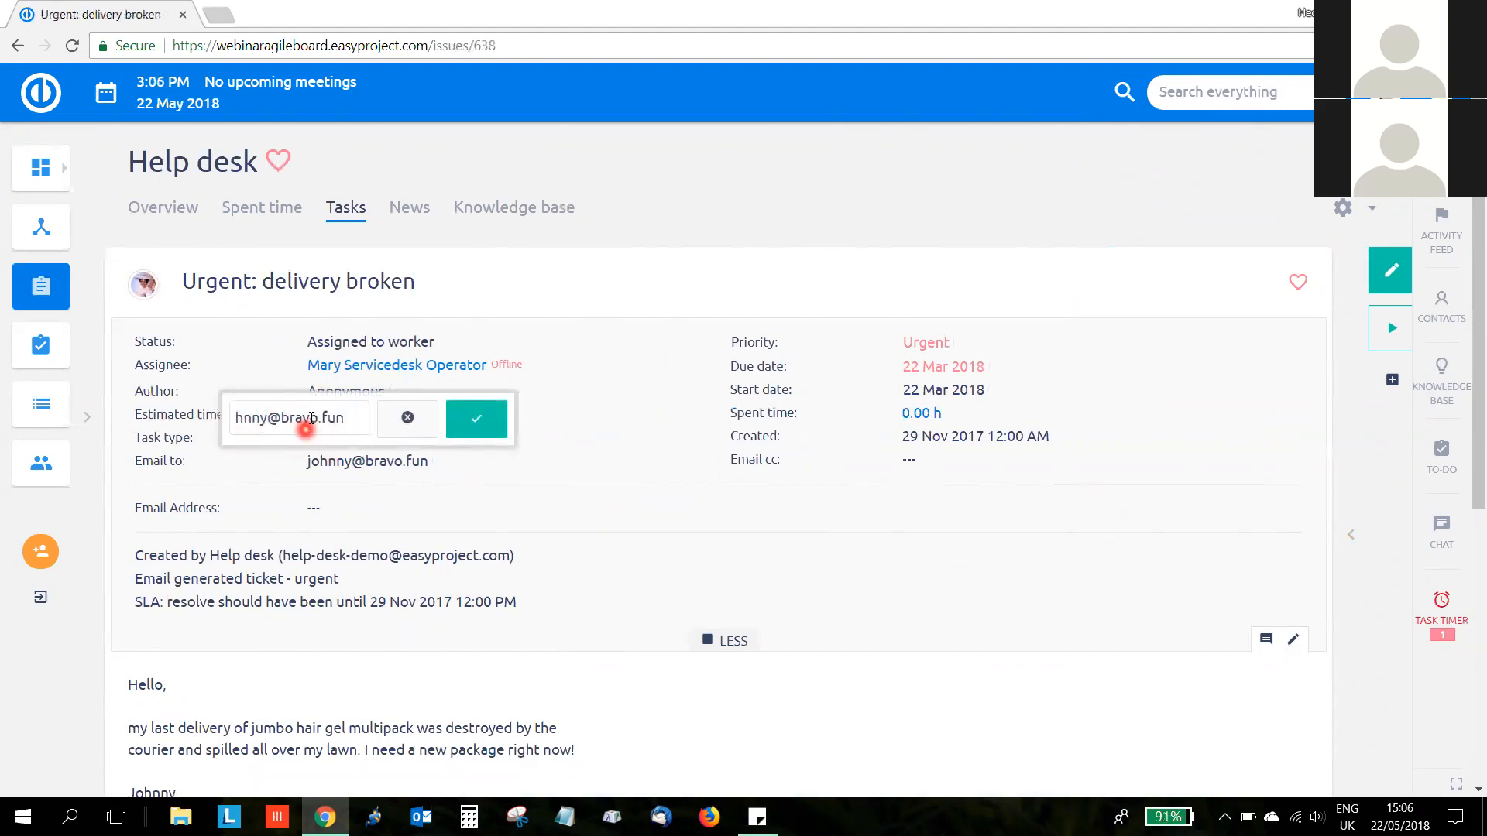
left_click(541, 432)
left_click(434, 284)
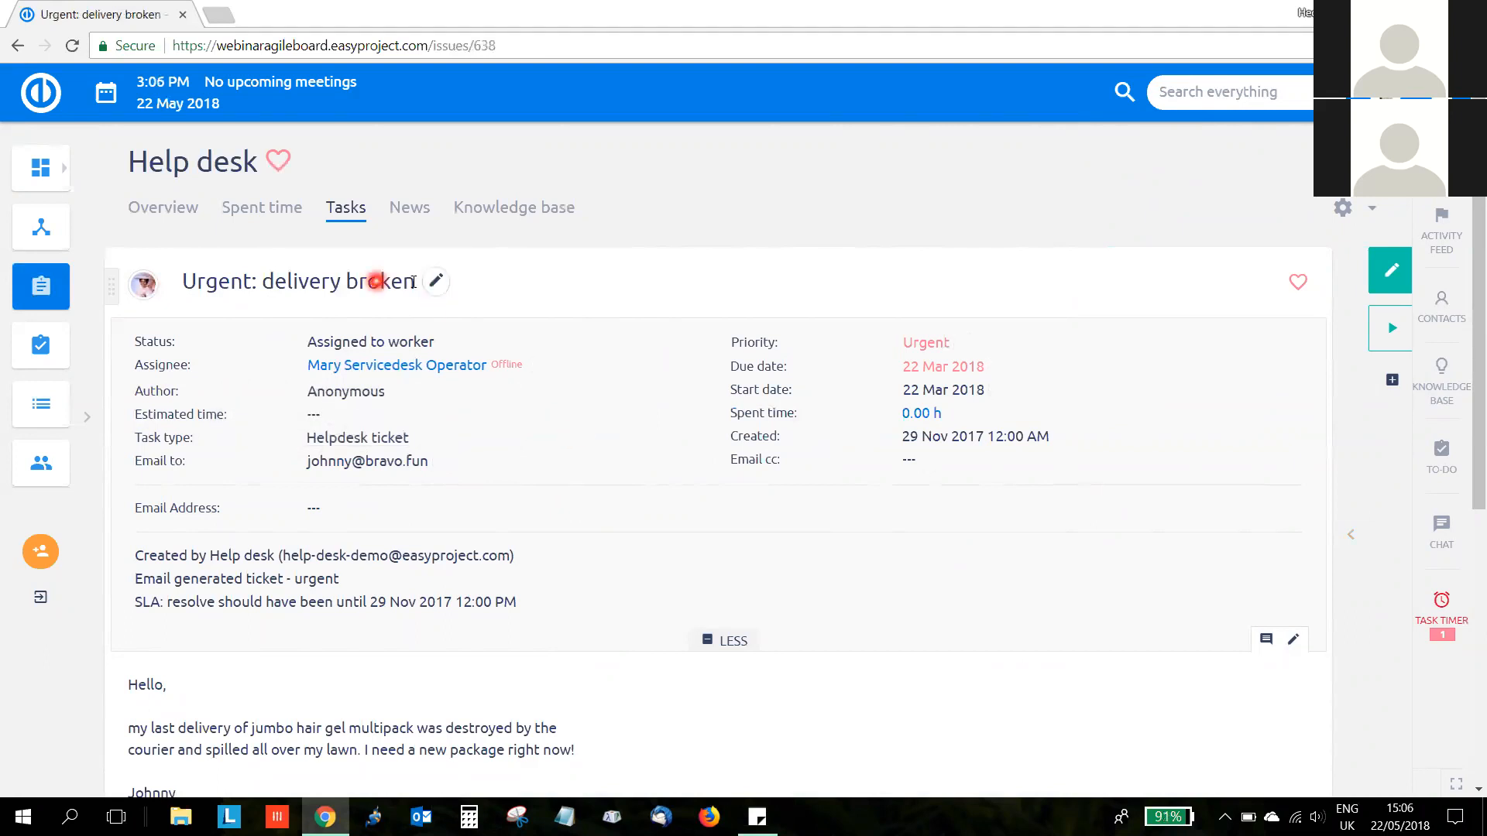
left_click_drag(183, 283, 418, 288)
left_click(547, 297)
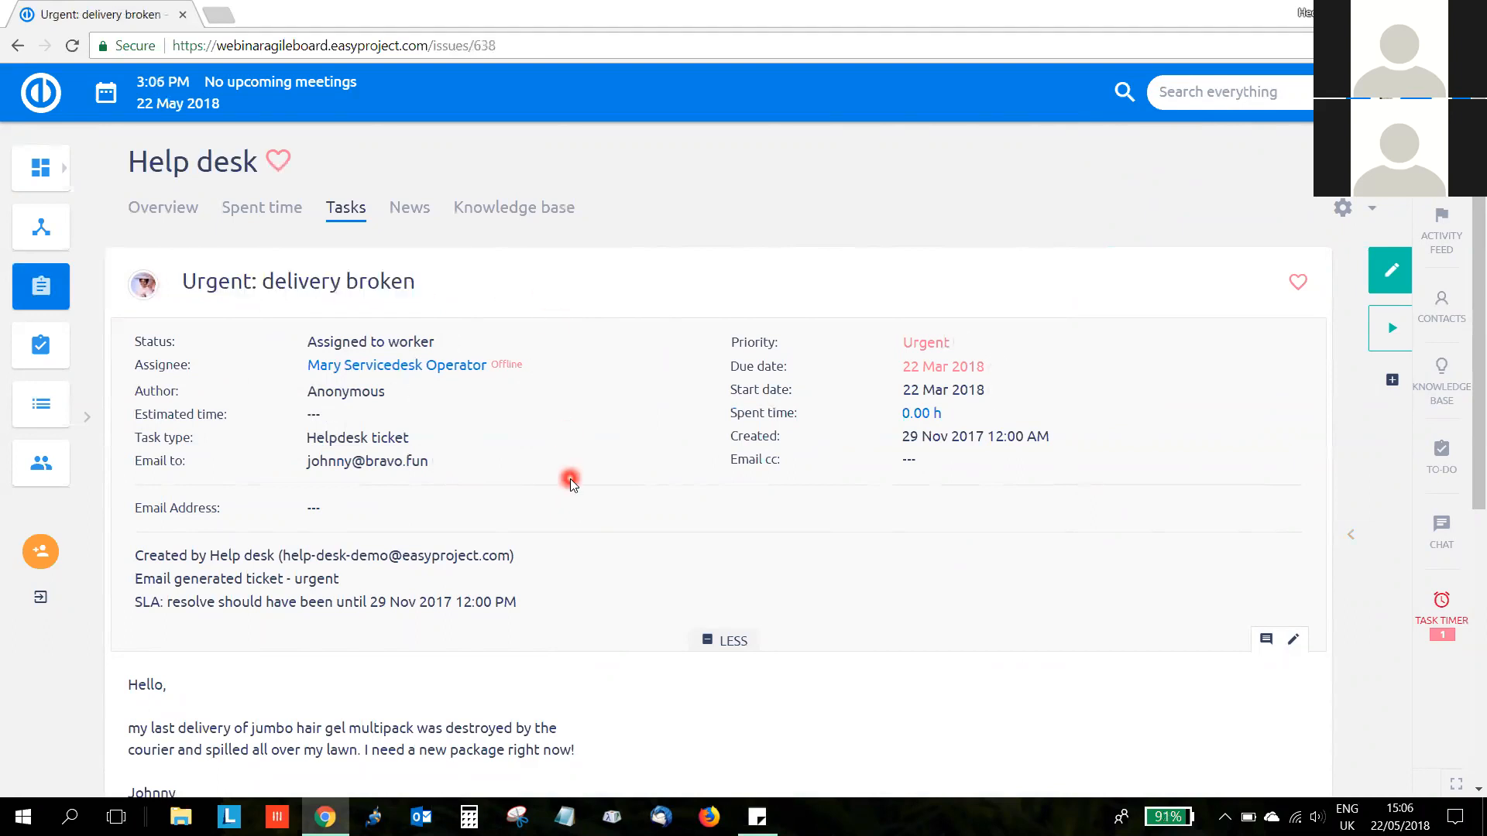
scroll(571, 477, "down", 3)
left_click_drag(120, 489, 418, 626)
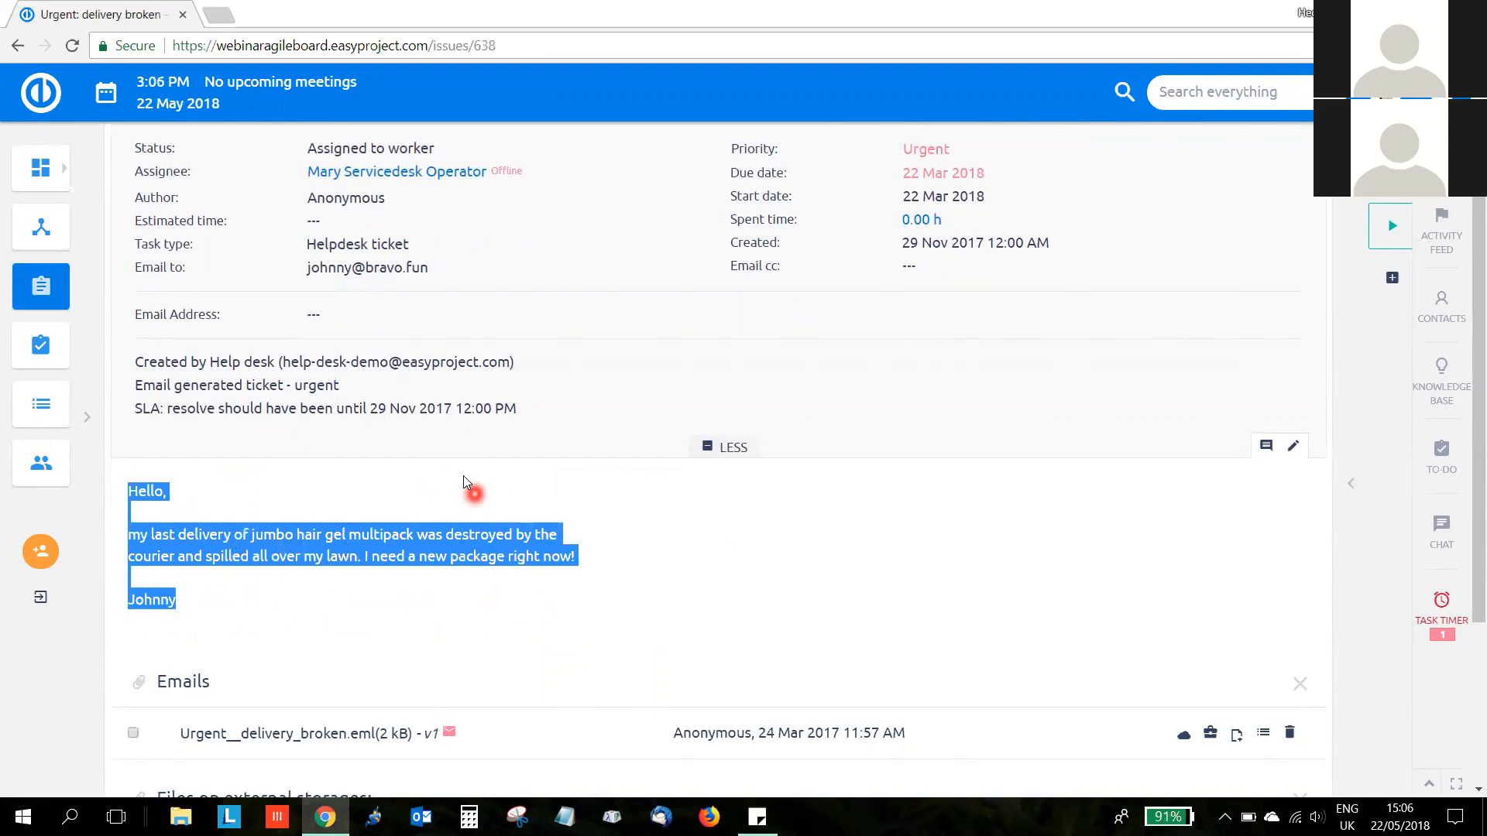
left_click(256, 543)
scroll(488, 544, "up", 3)
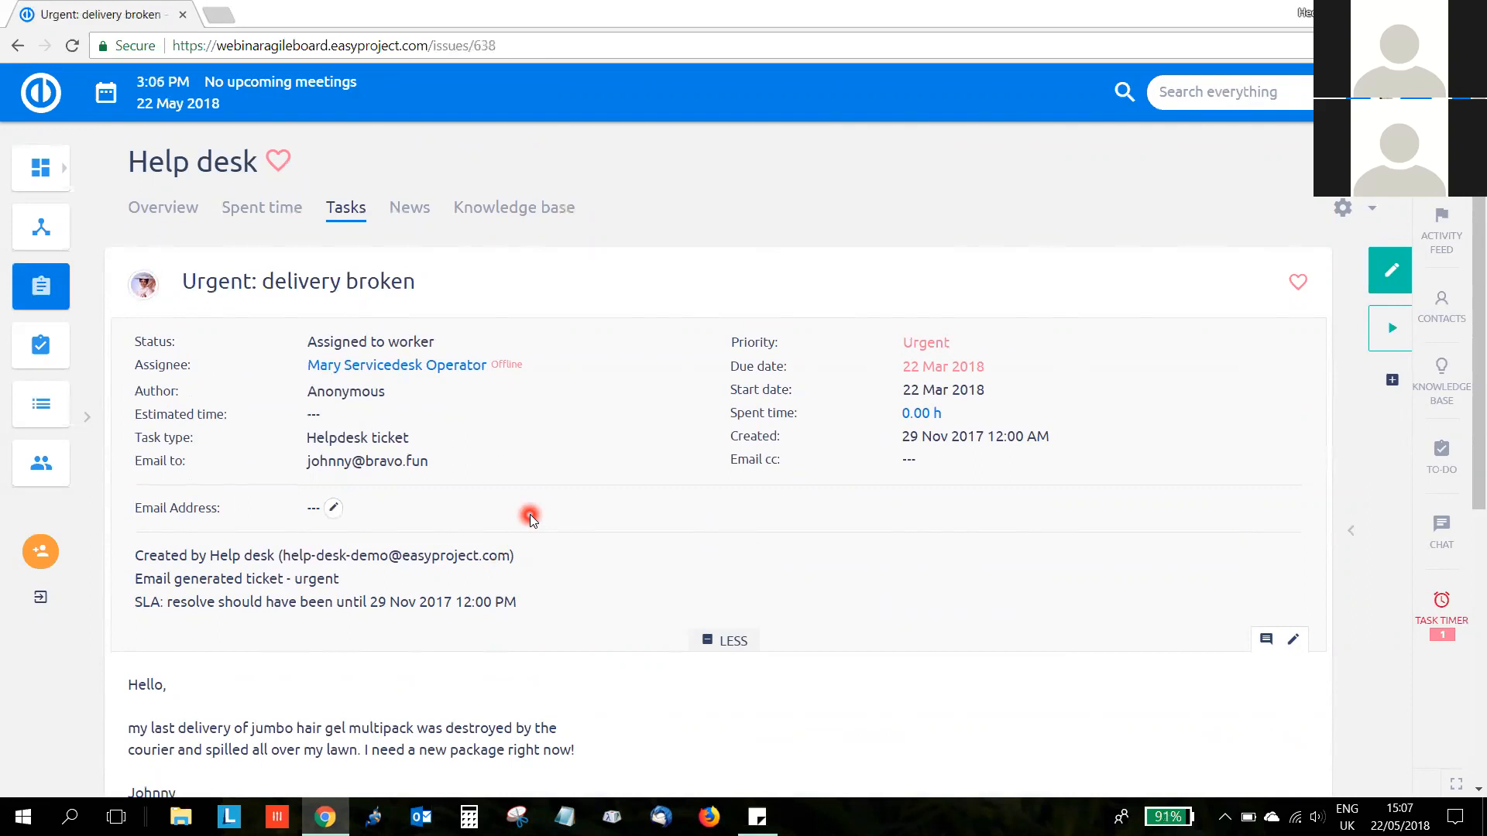
- Examine the ticket's task type and Email to fields, and its e-mail and attachment sections
left_click_drag(140, 437, 454, 439)
left_click(586, 436)
left_click_drag(138, 462, 515, 473)
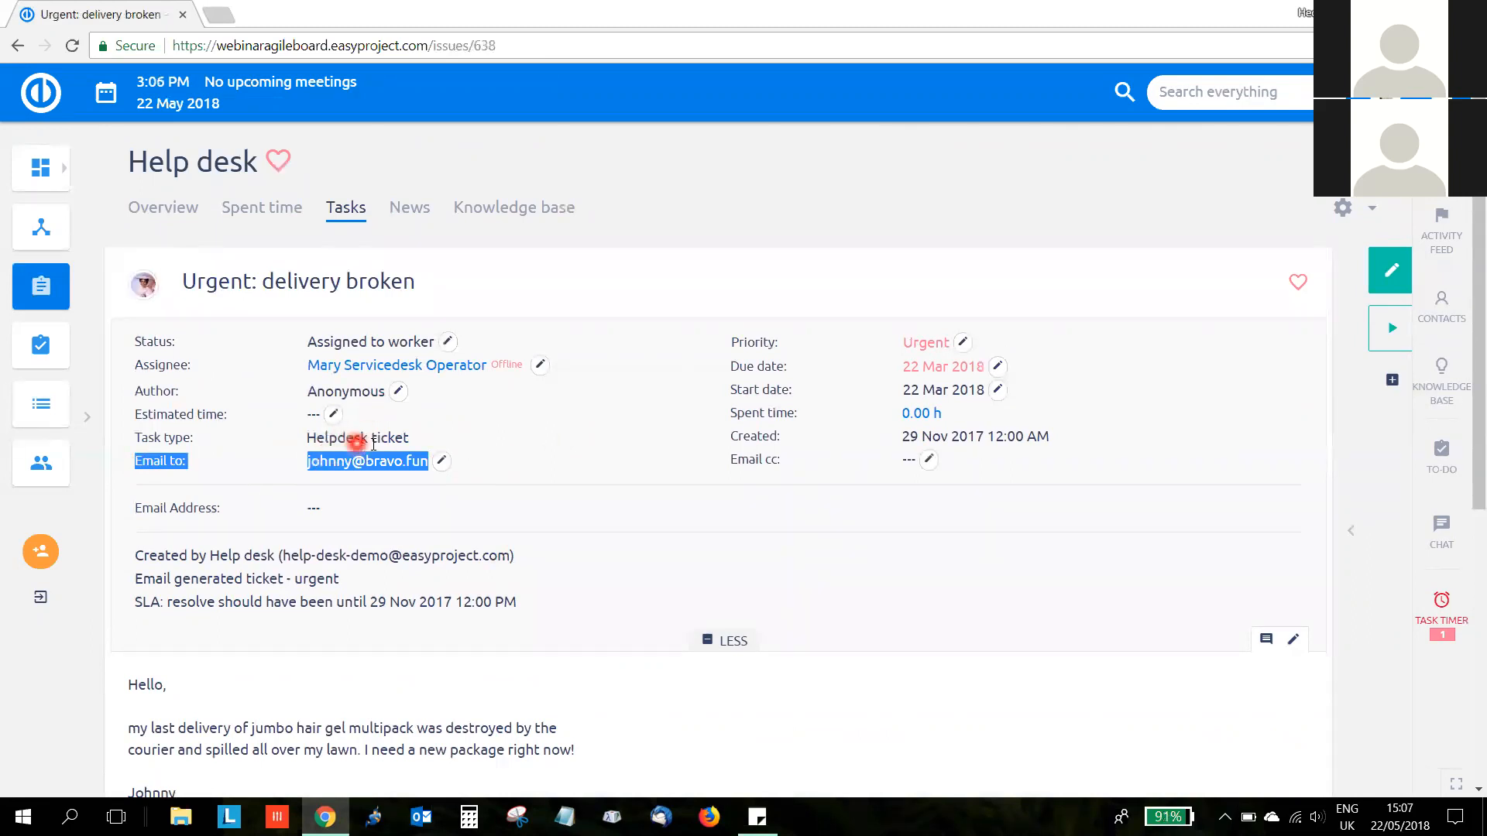
left_click(510, 437)
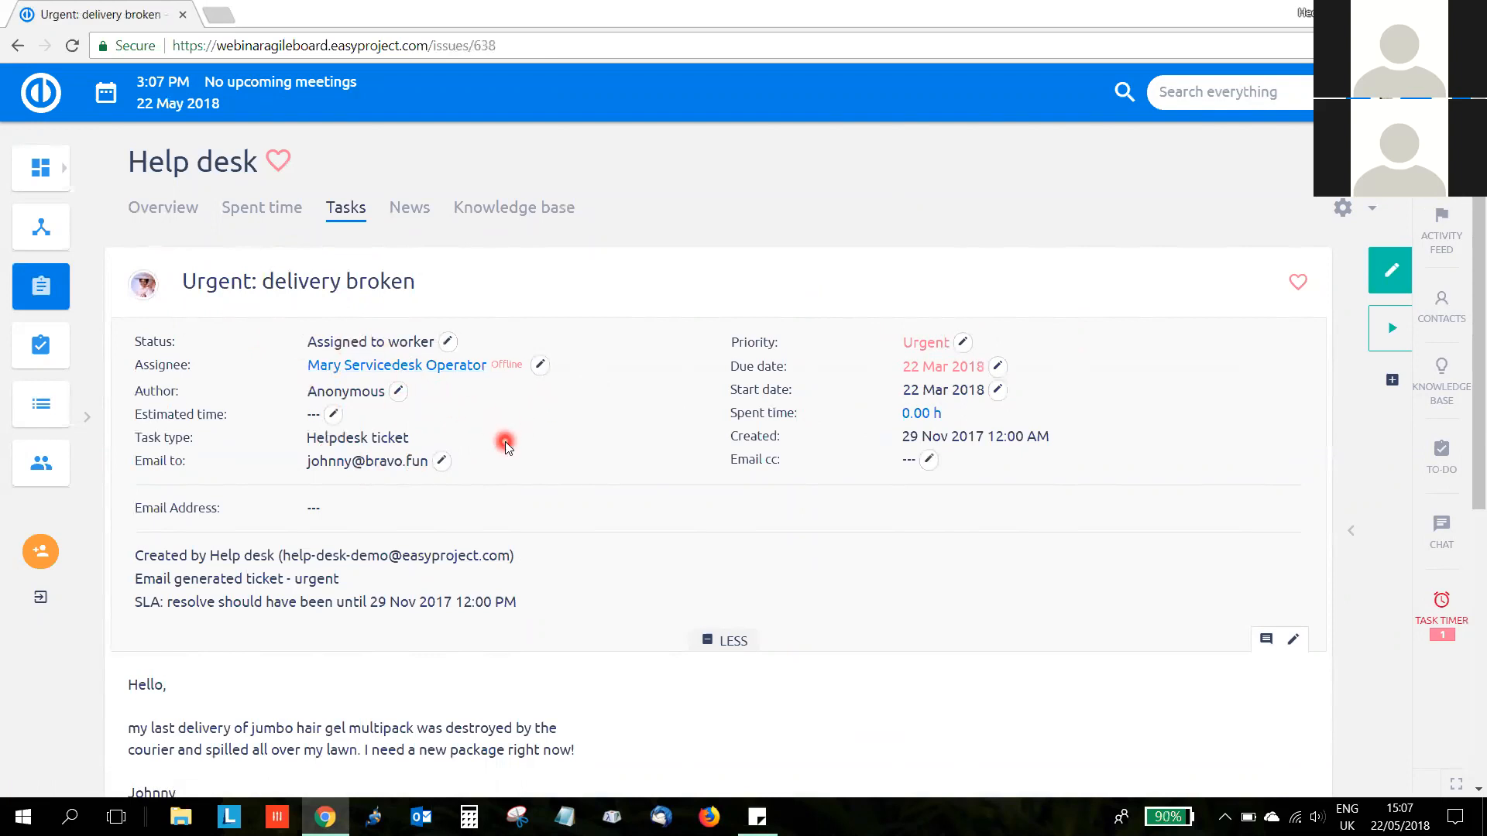
scroll(503, 445, "down", 1)
scroll(503, 445, "down", 5)
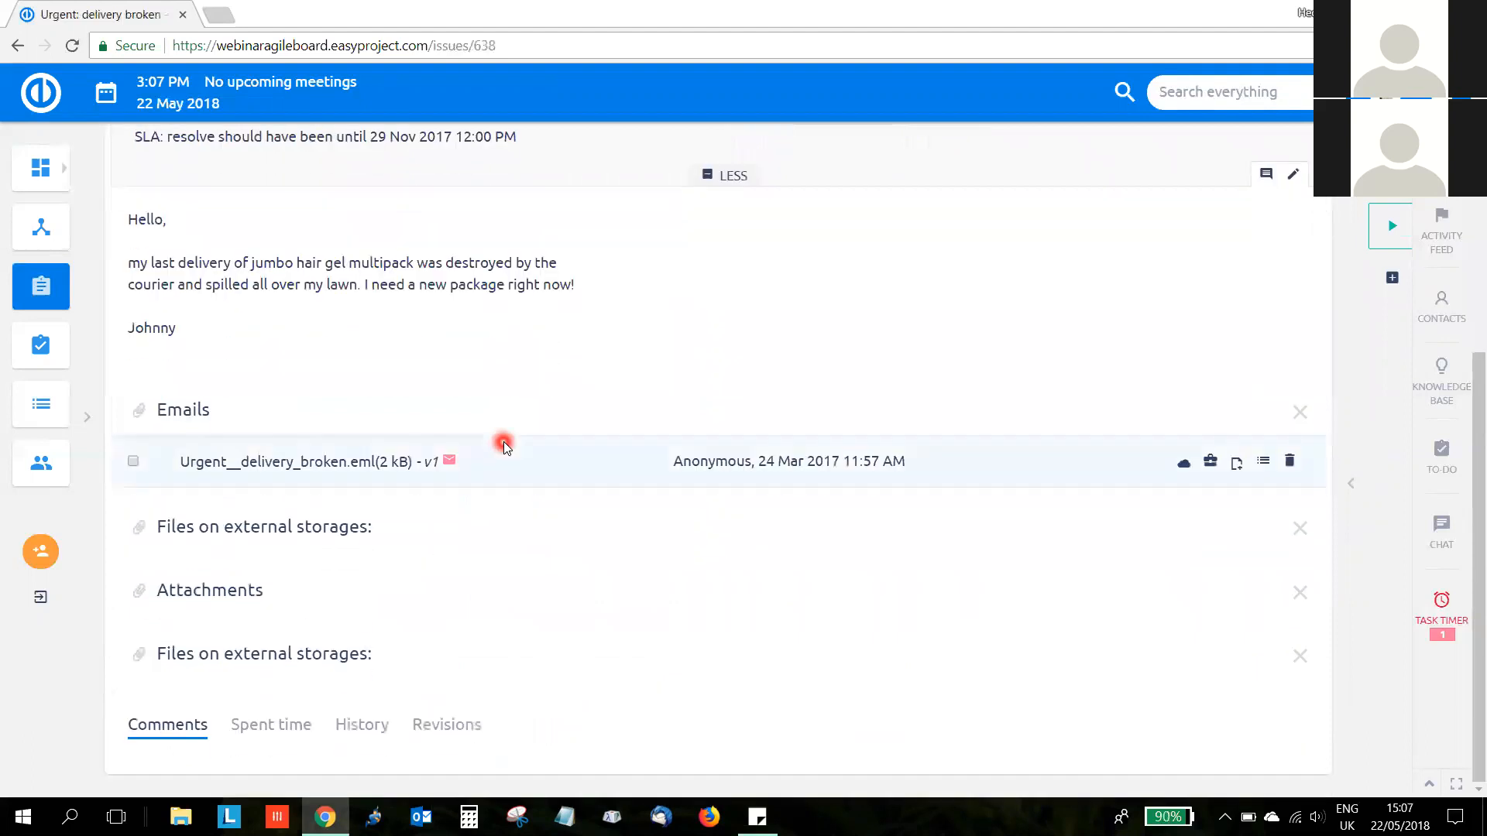
- Open the ticket for updating and set its status to On client and % Done to 90 %
scroll(503, 443, "up", 6)
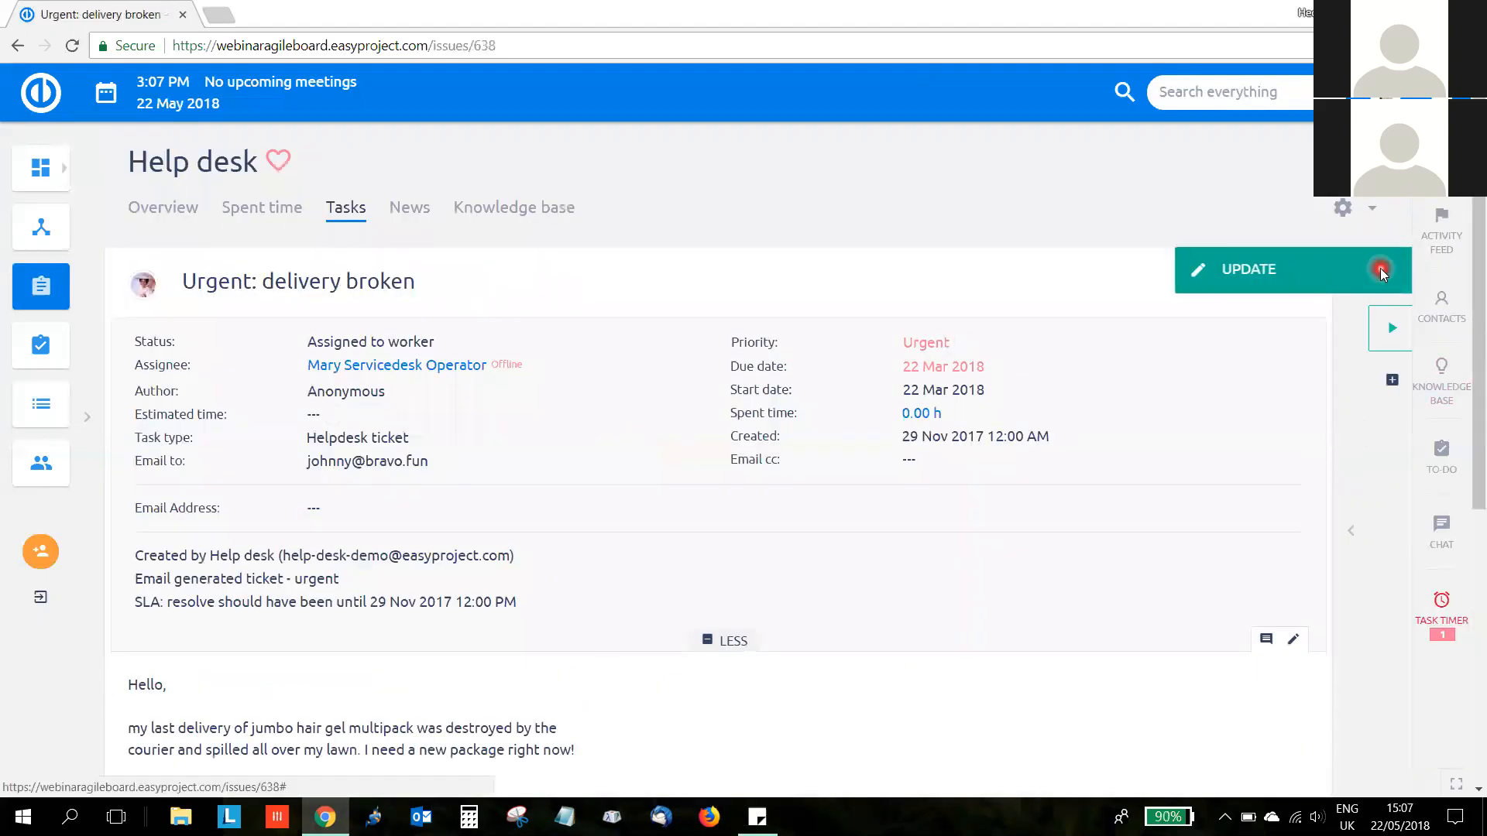
left_click(1381, 271)
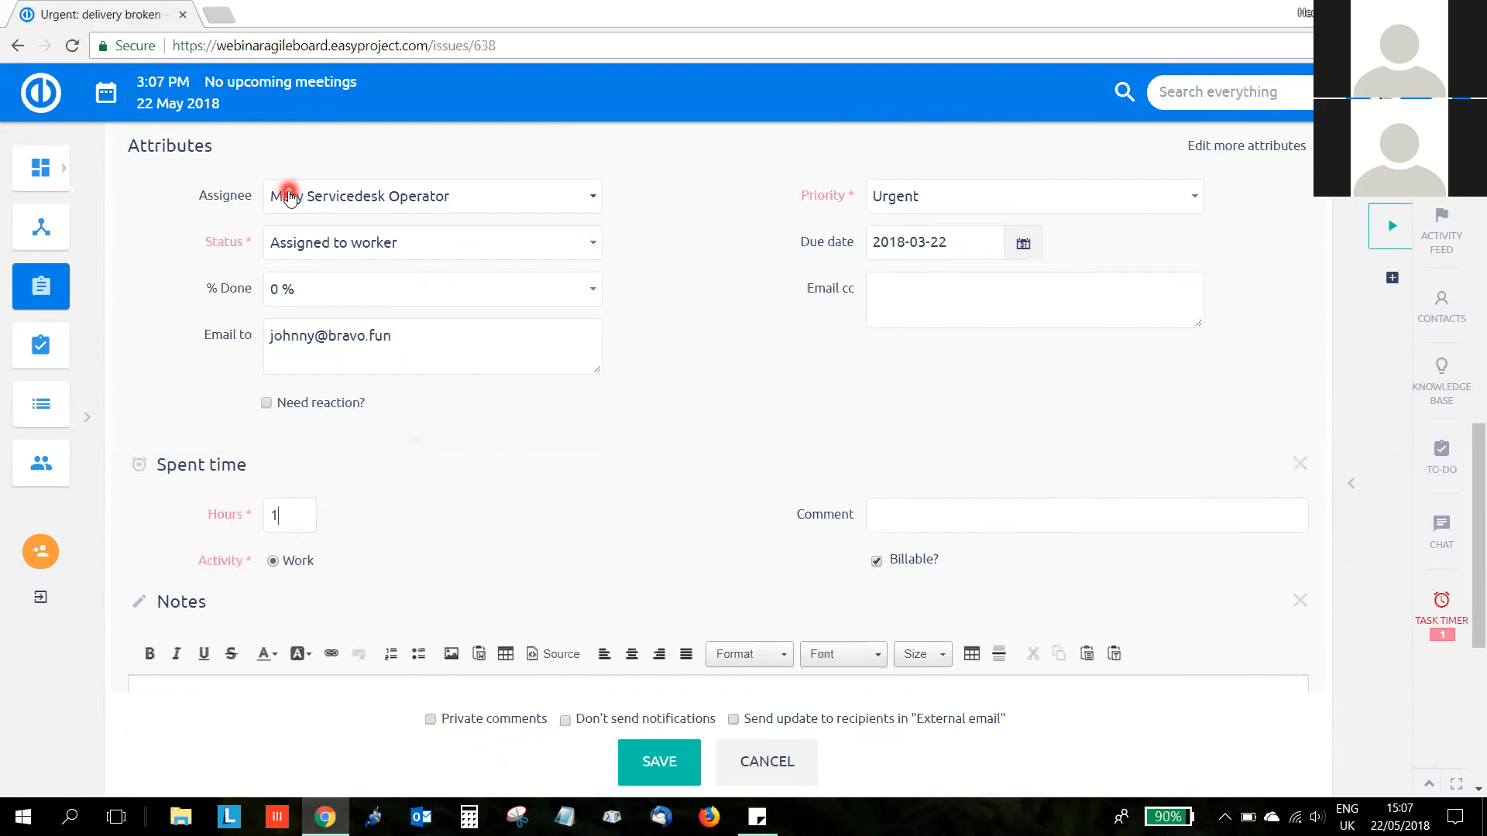
scroll(631, 362, "up", 1)
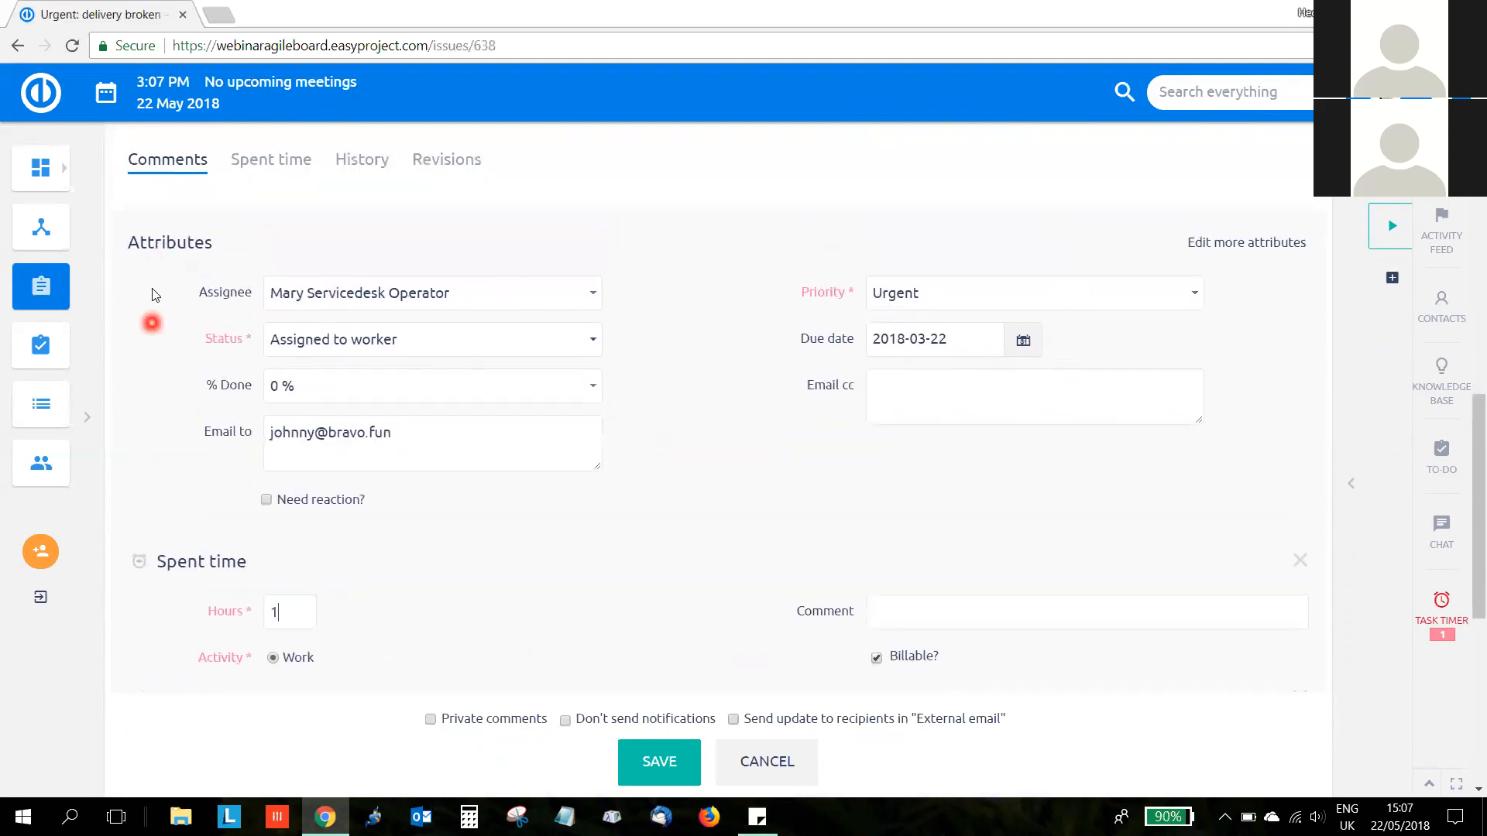
left_click(350, 357)
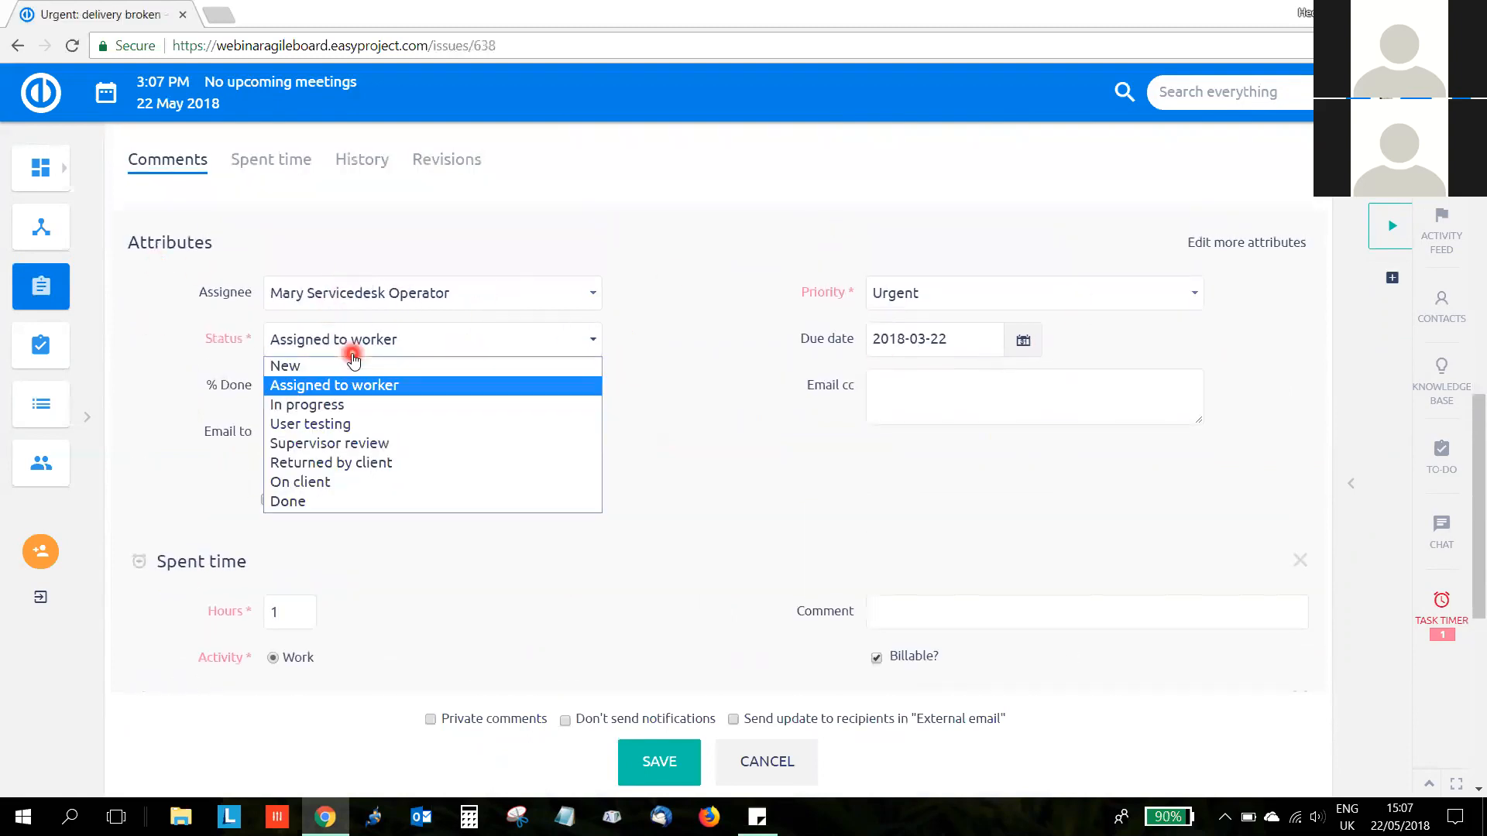
left_click(355, 484)
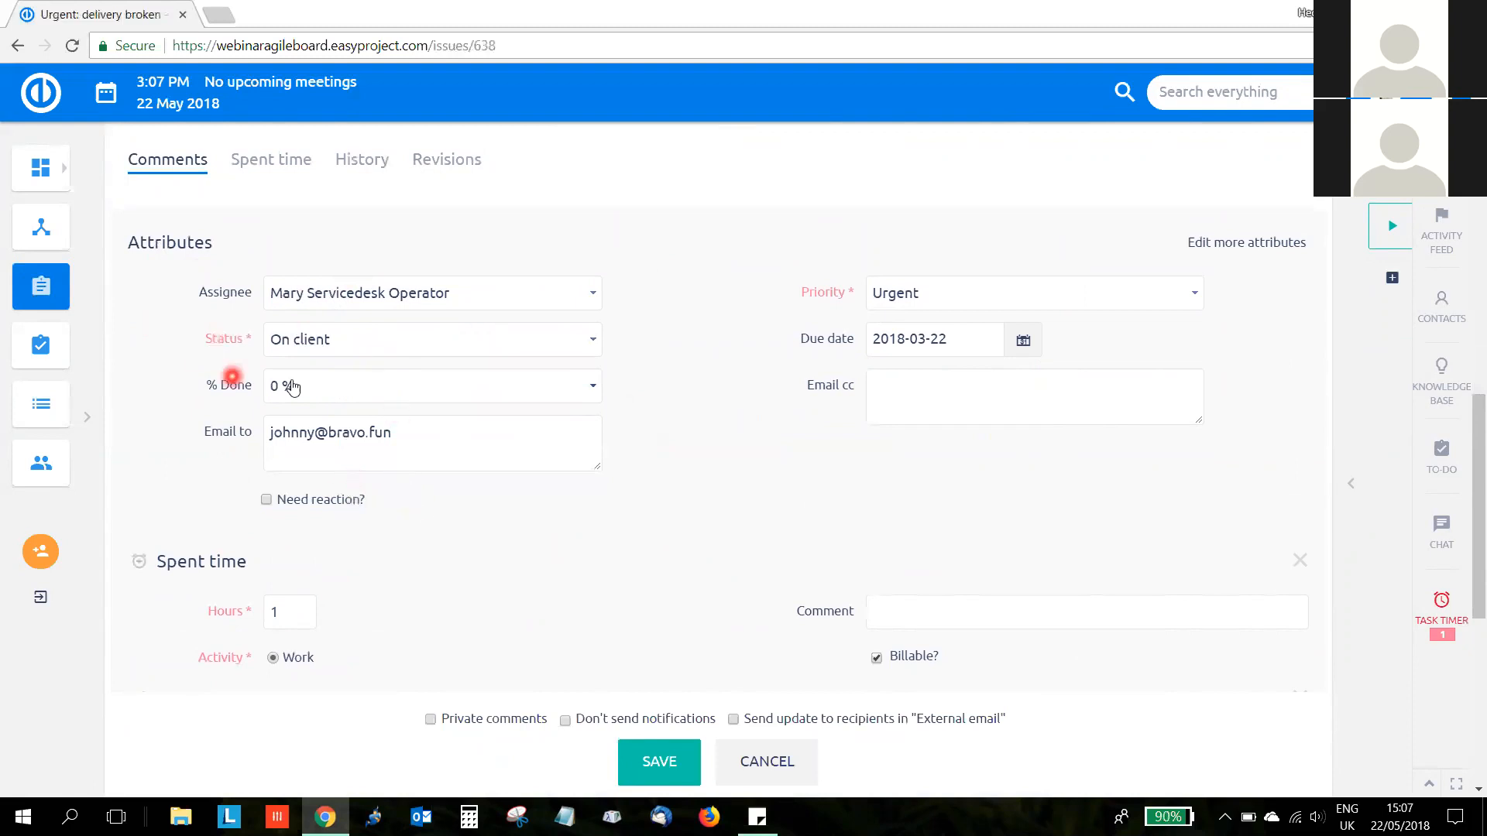
left_click(365, 389)
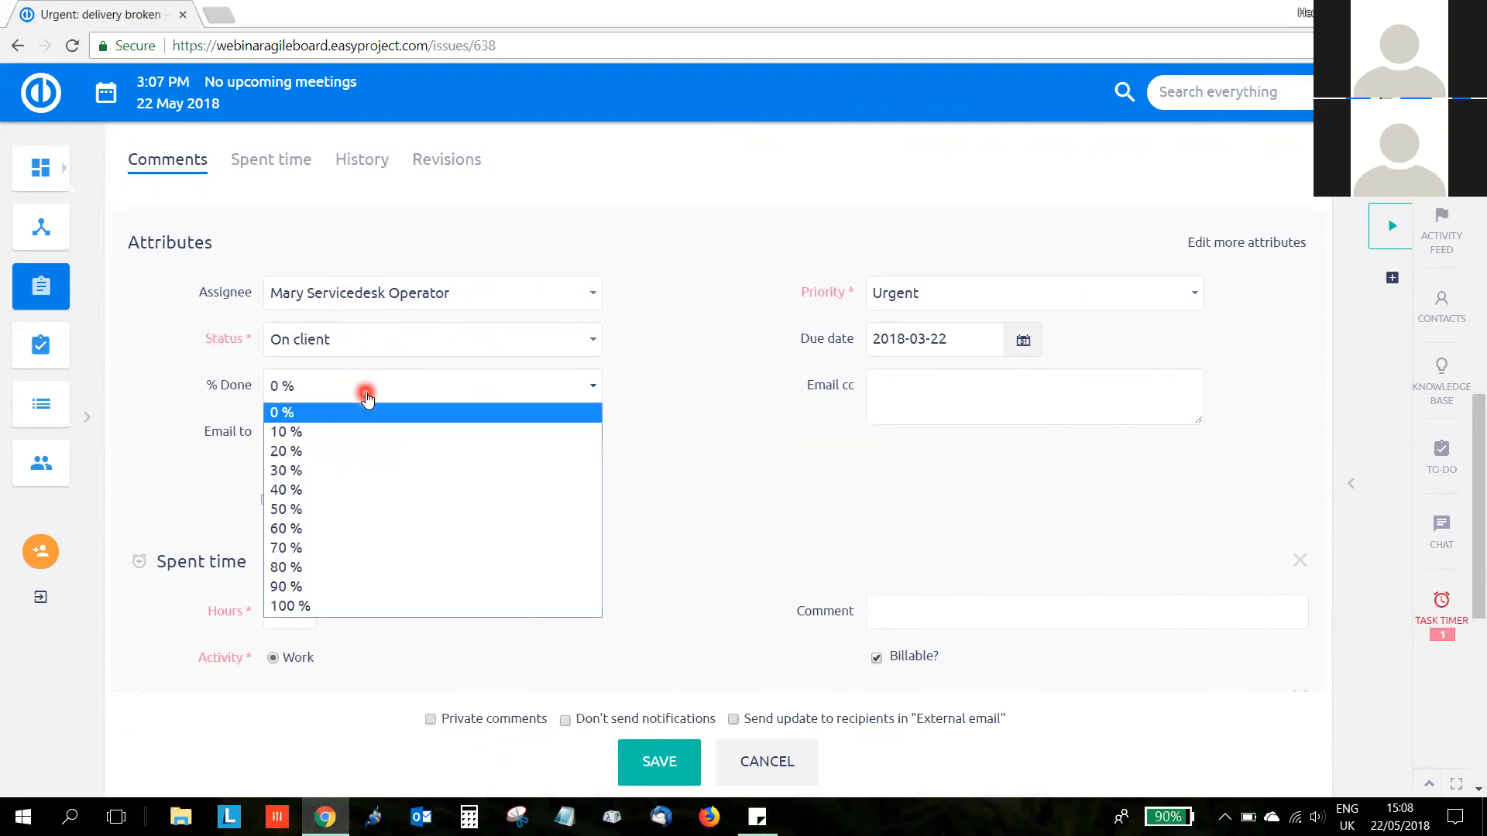
left_click(334, 587)
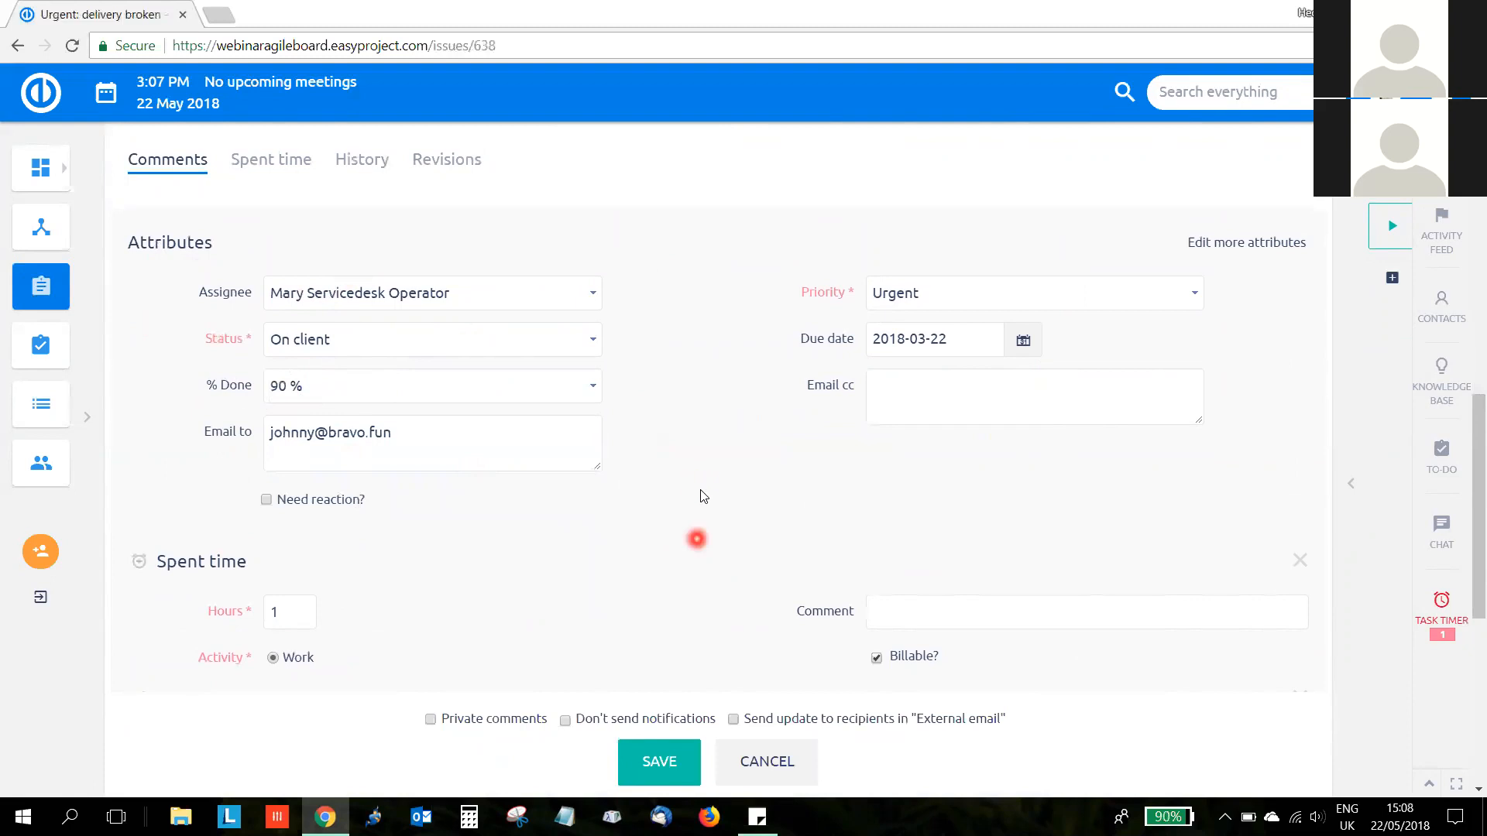
- Enter "eo hwuxfwoehferyc" as the note of the ticket update
scroll(686, 597, "down", 3)
scroll(441, 355, "up", 2)
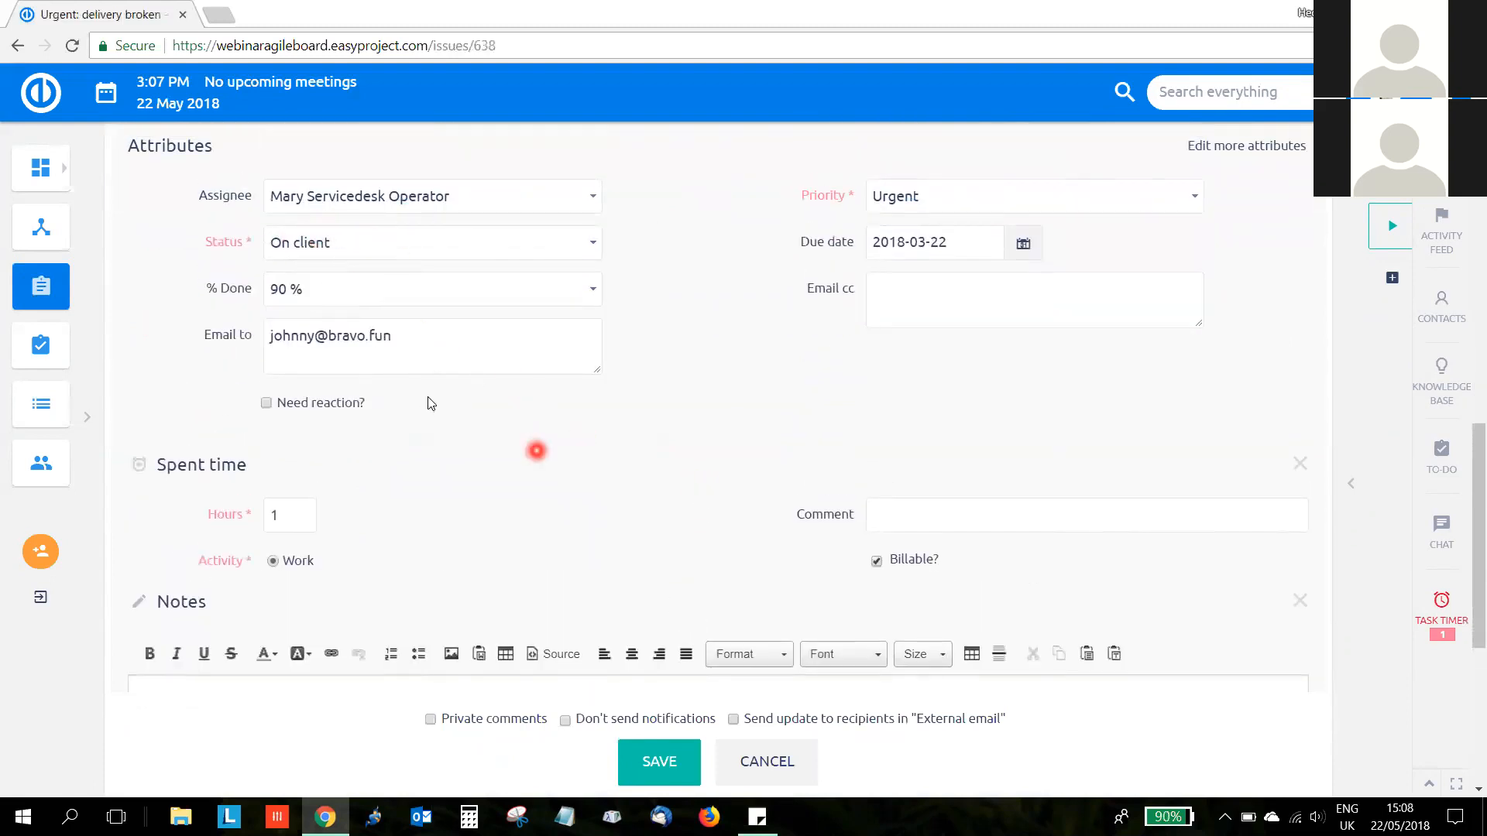
scroll(711, 518, "down", 1)
scroll(711, 516, "down", 2)
left_click(591, 490)
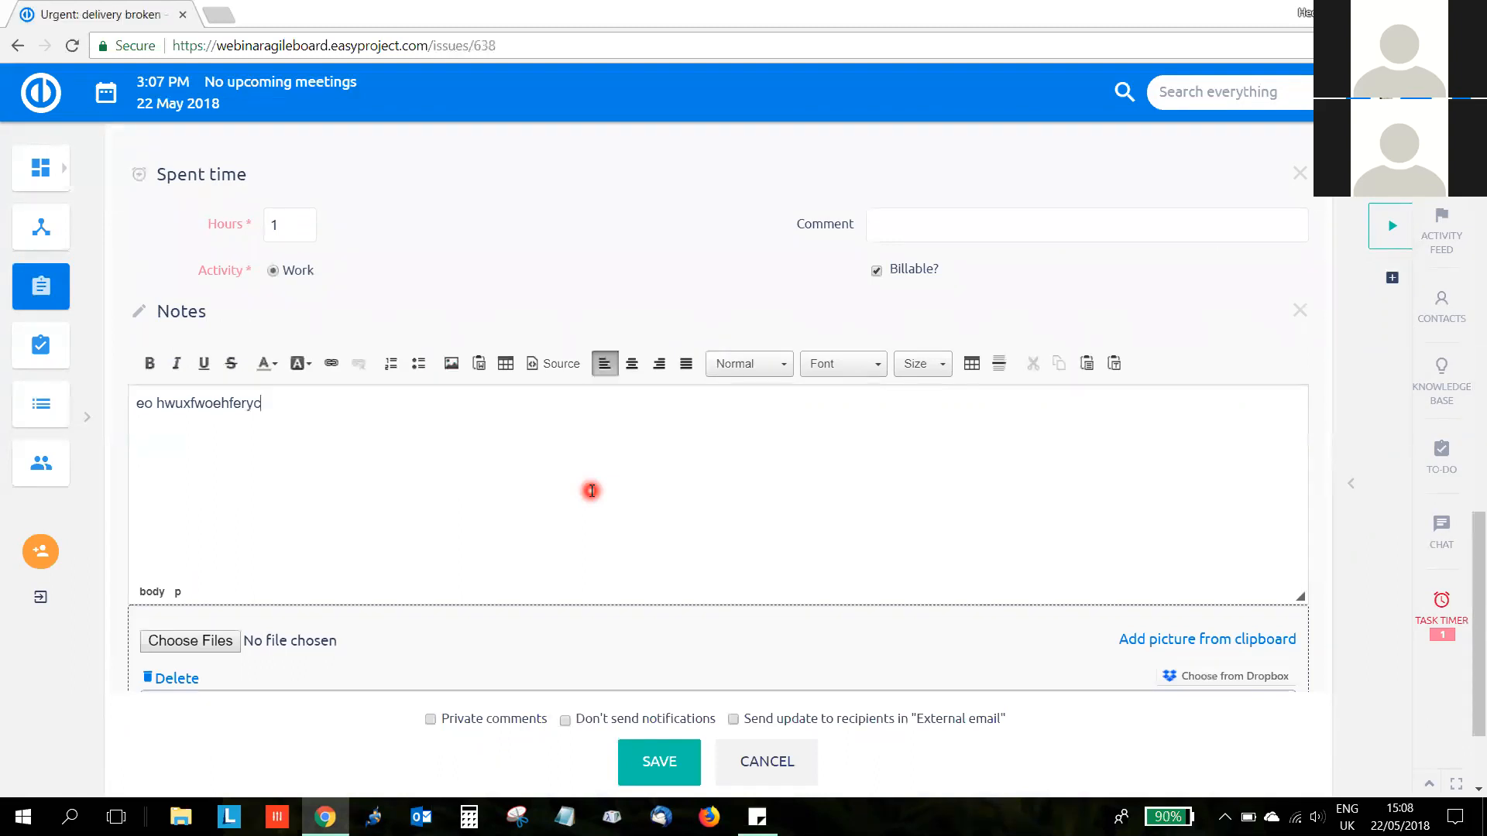
- Enable sending the update to recipients in "External email" and save the ticket
scroll(591, 491, "down", 1)
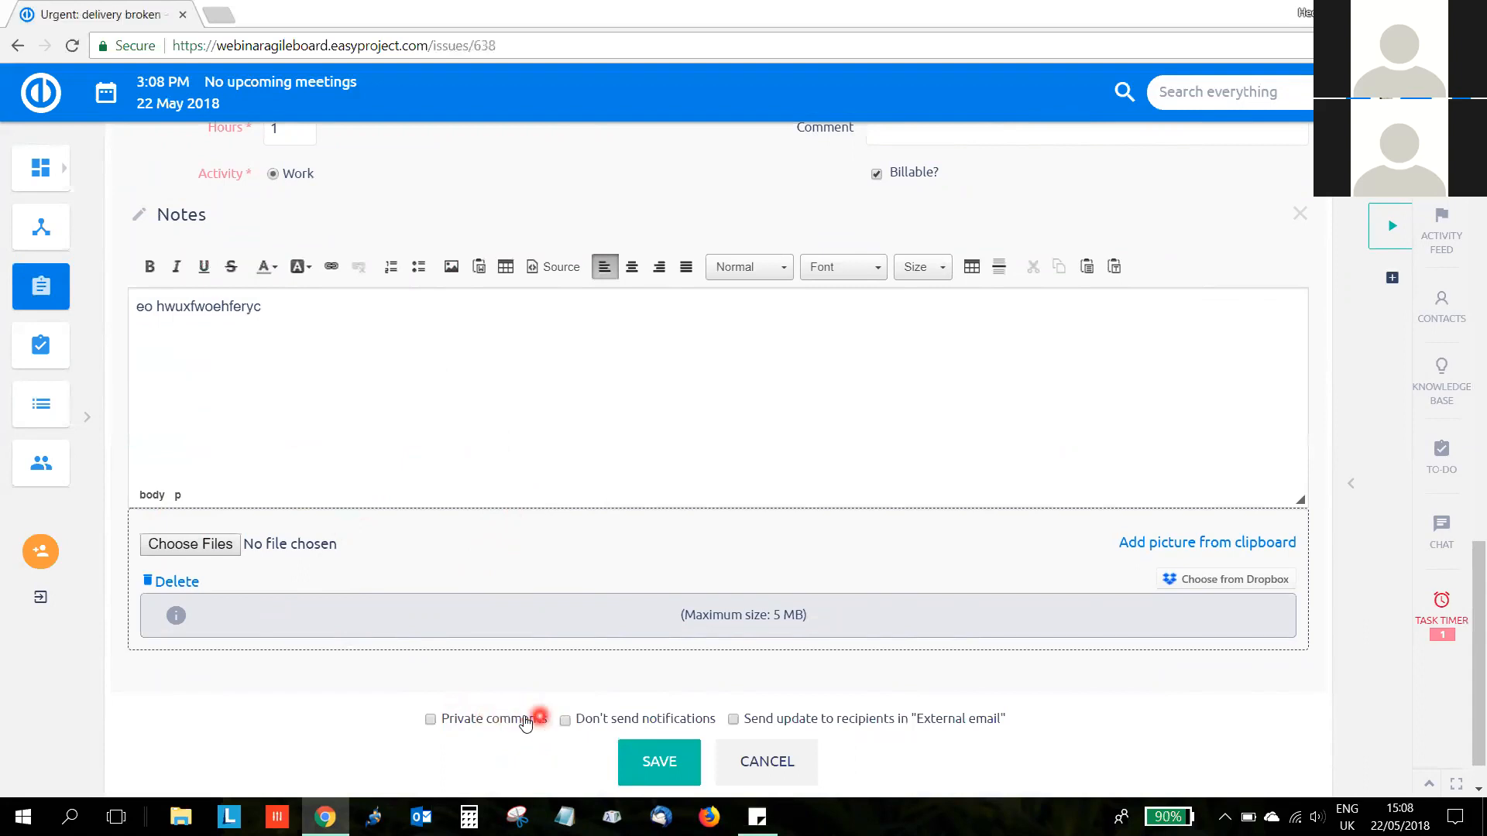
left_click(918, 724)
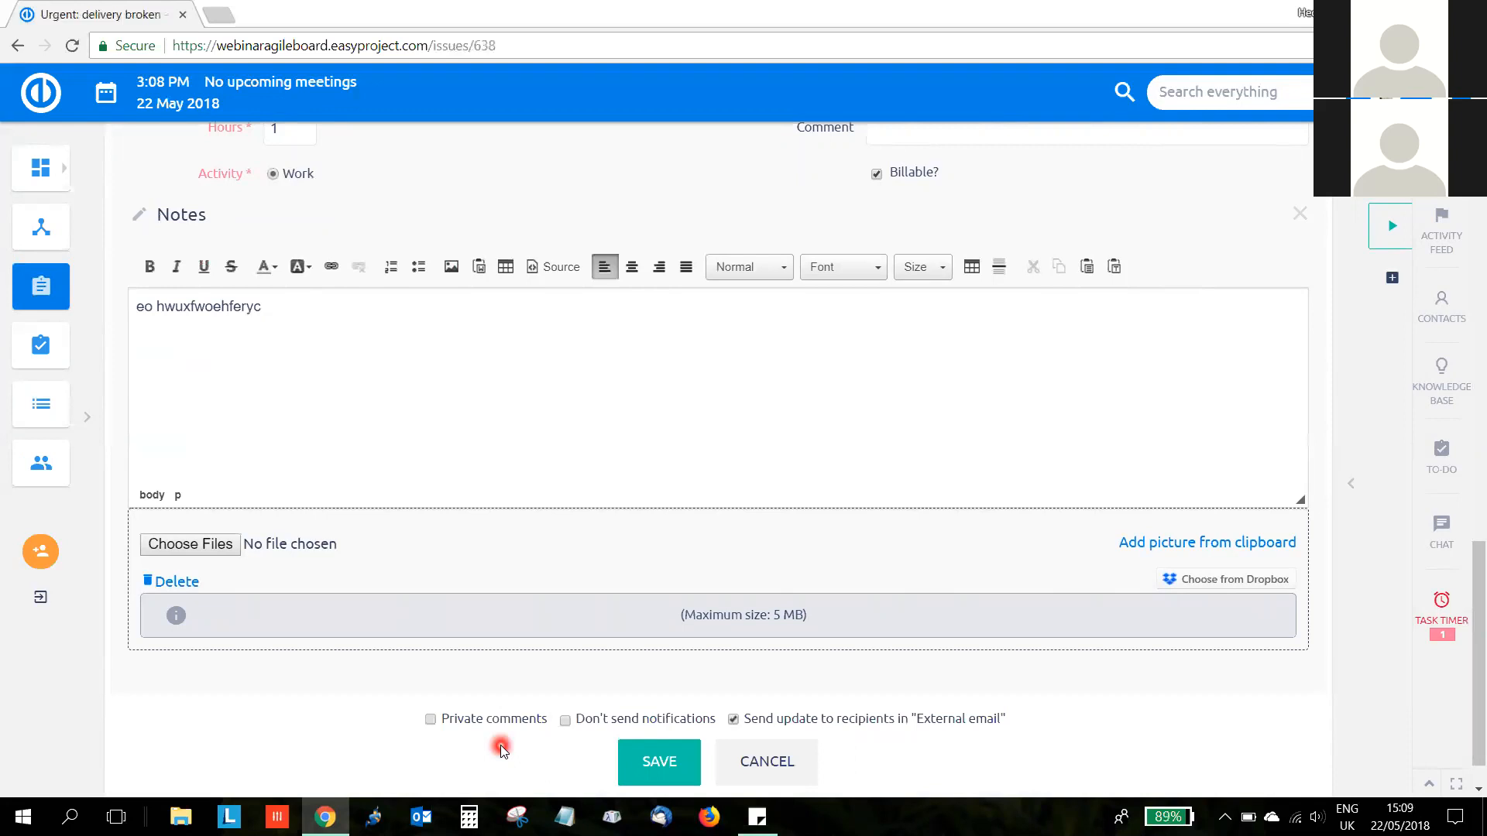
left_click(680, 774)
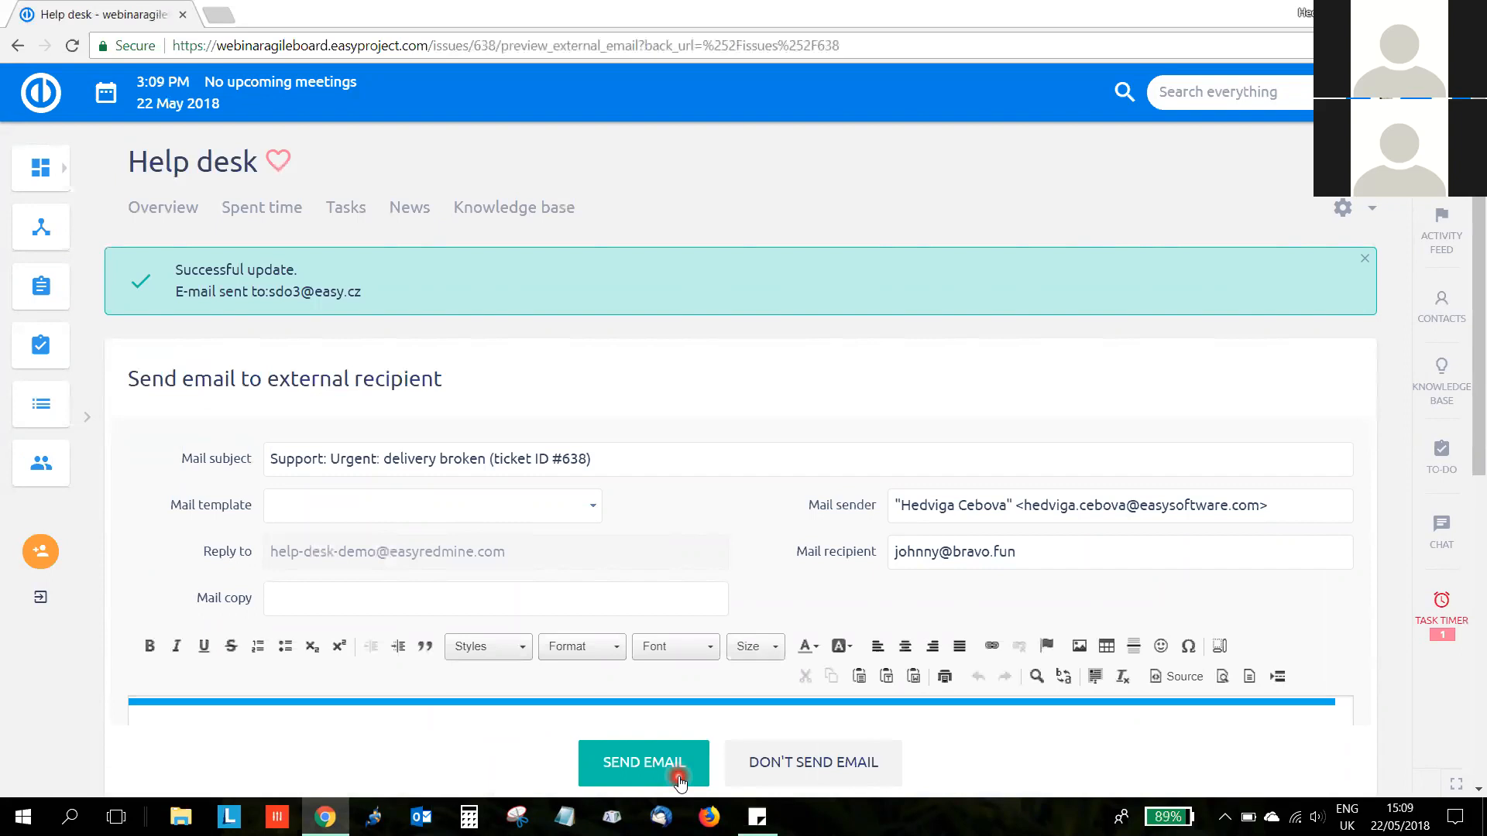
- Examine the external e-mail preview: mail subject, template, sender, reply-to, recipient and copy fields
scroll(394, 333, "down", 2)
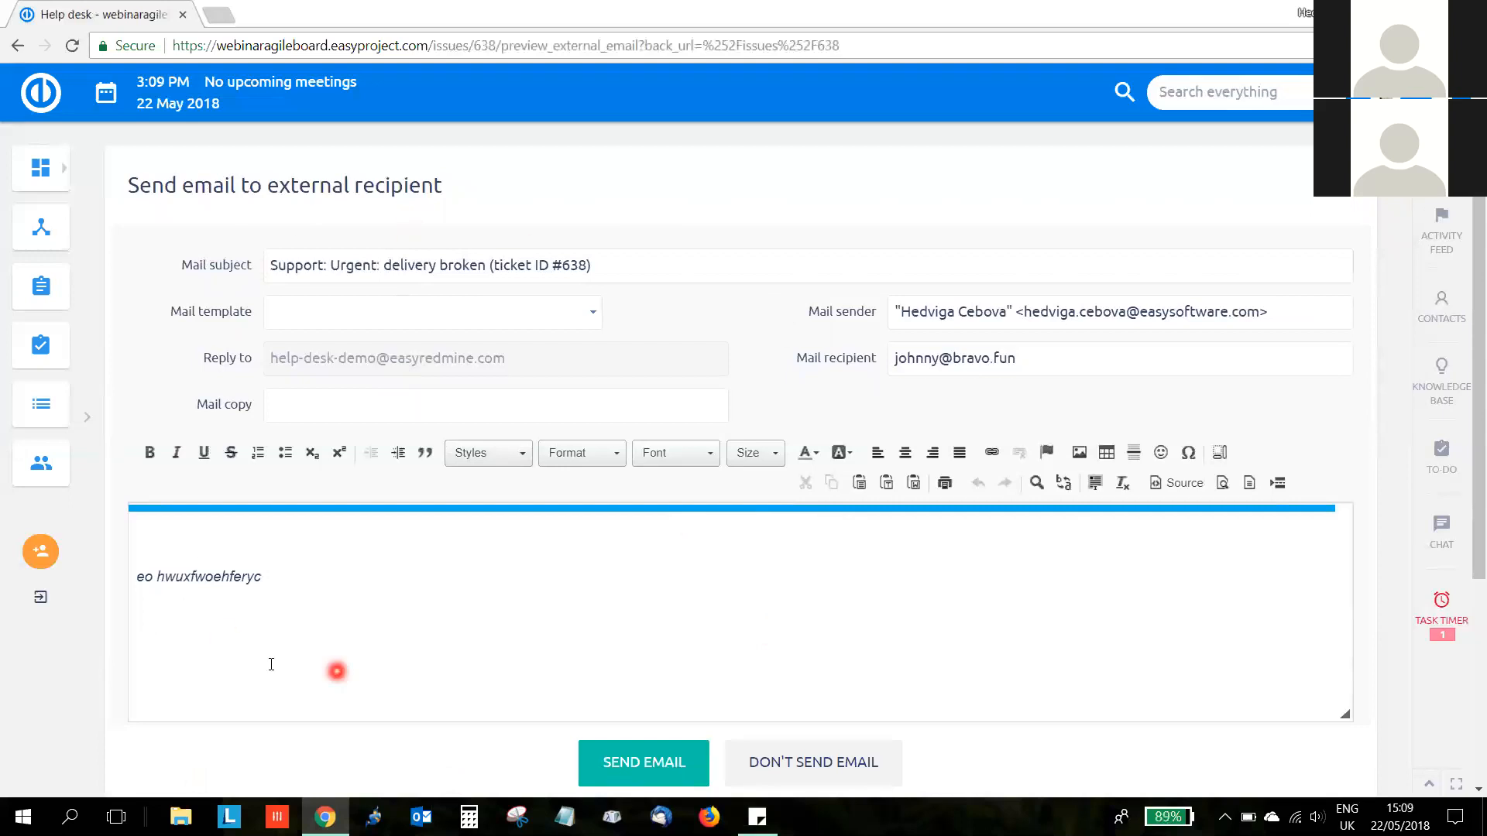
left_click_drag(634, 265, 264, 264)
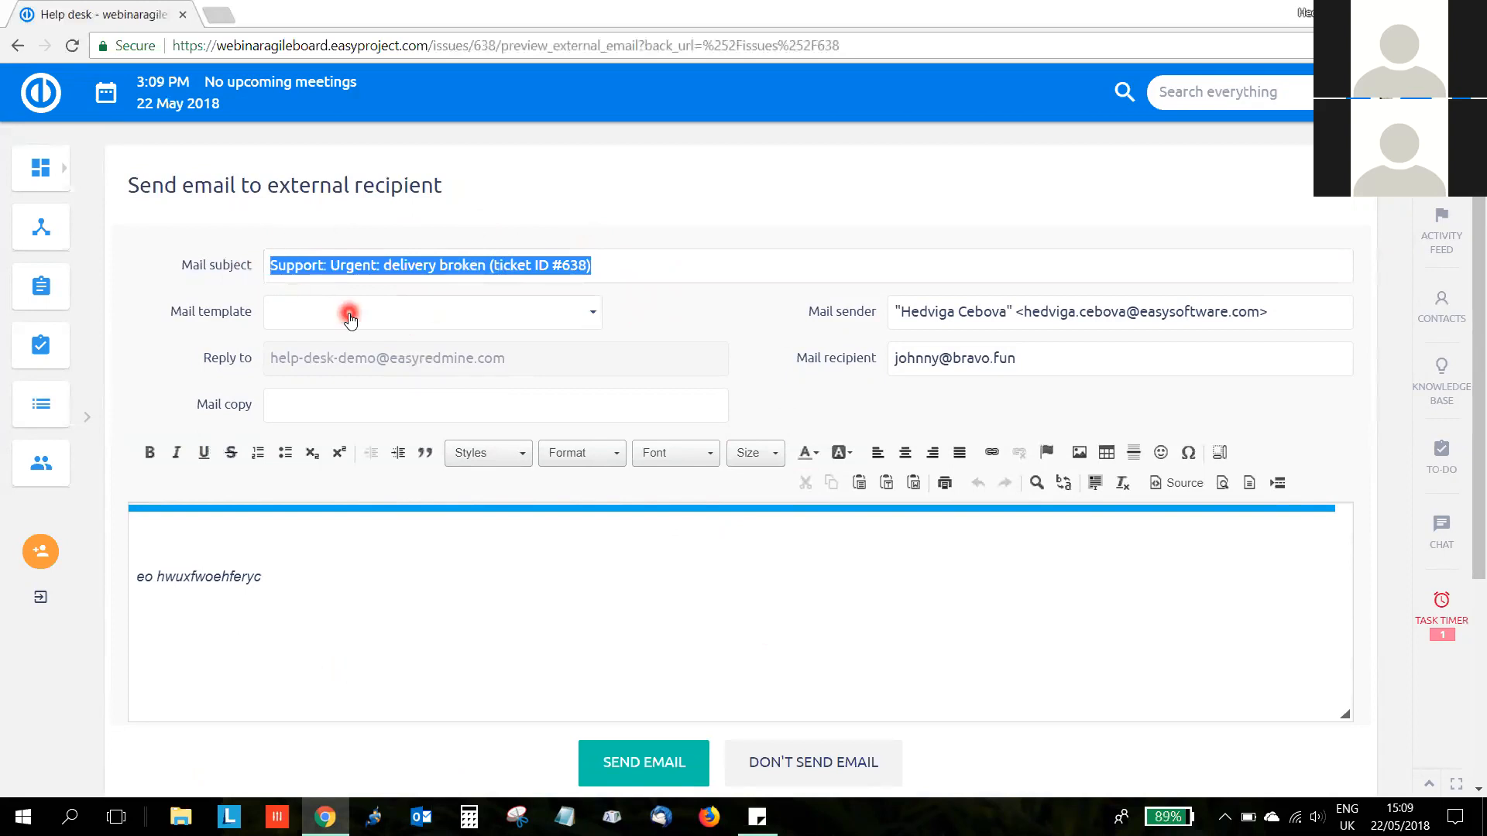
left_click(594, 317)
left_click(595, 318)
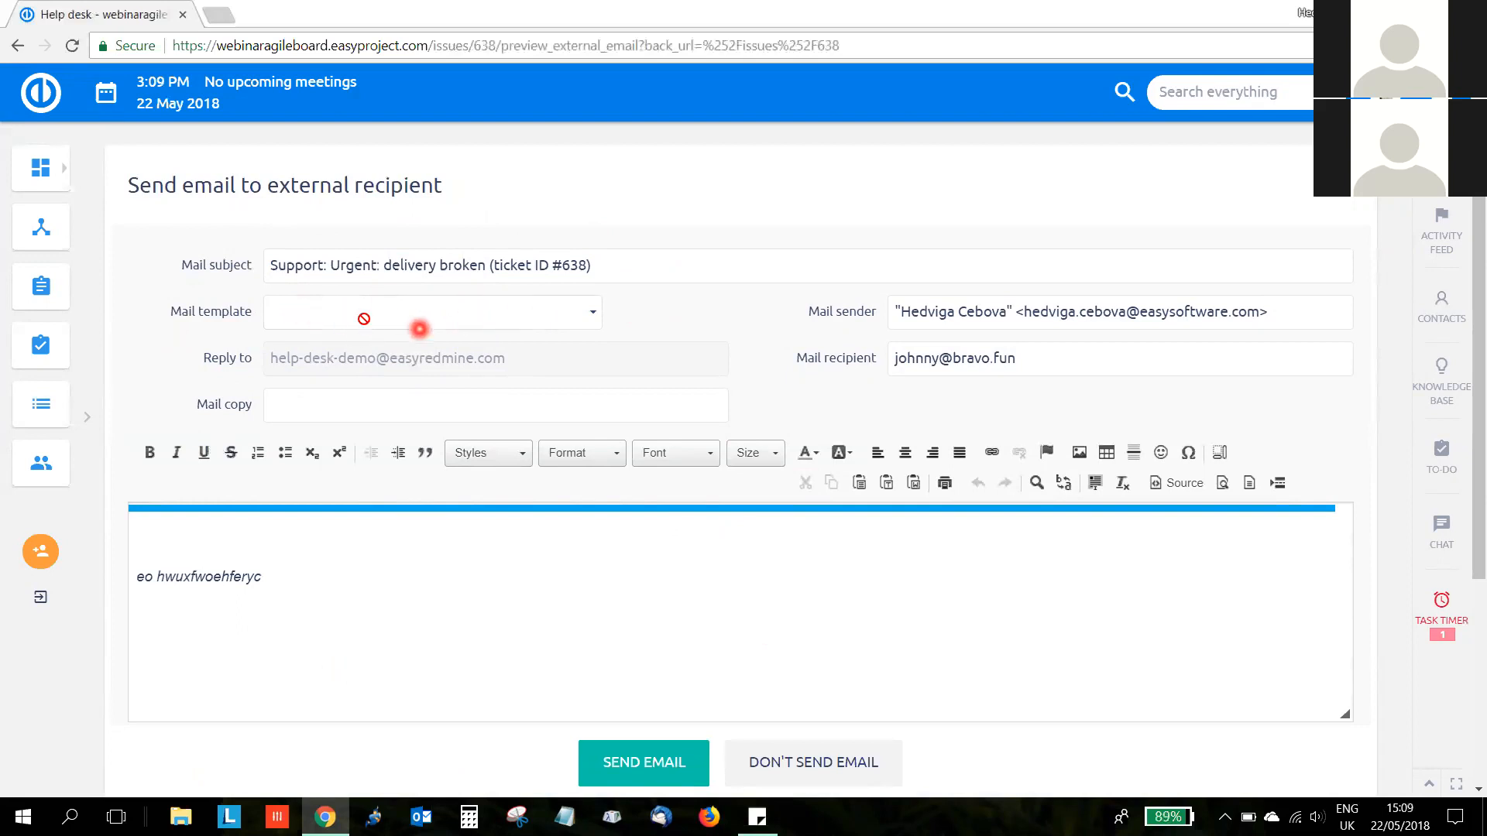
left_click_drag(1286, 313, 840, 318)
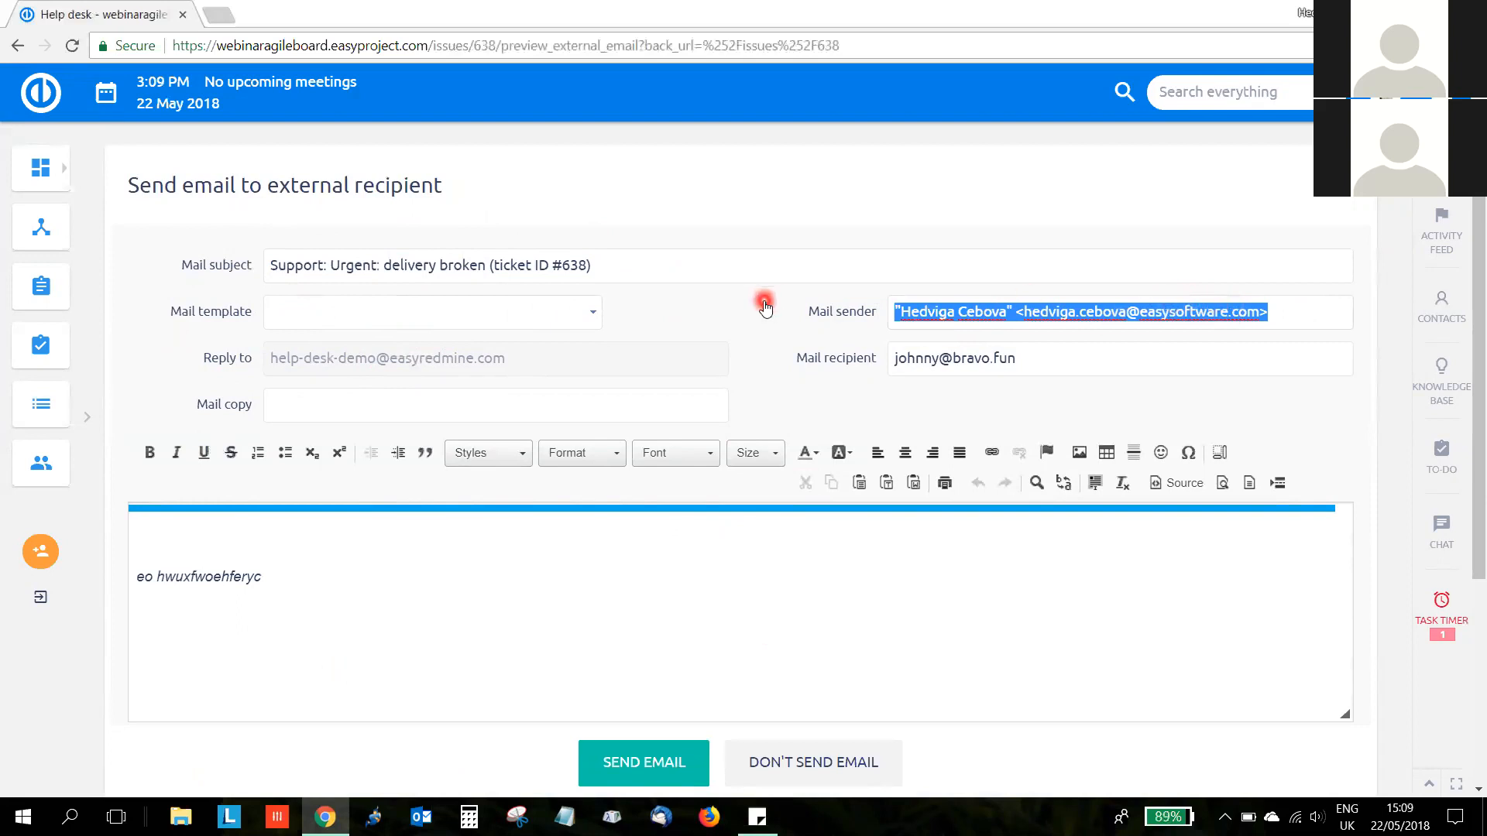
left_click(668, 314)
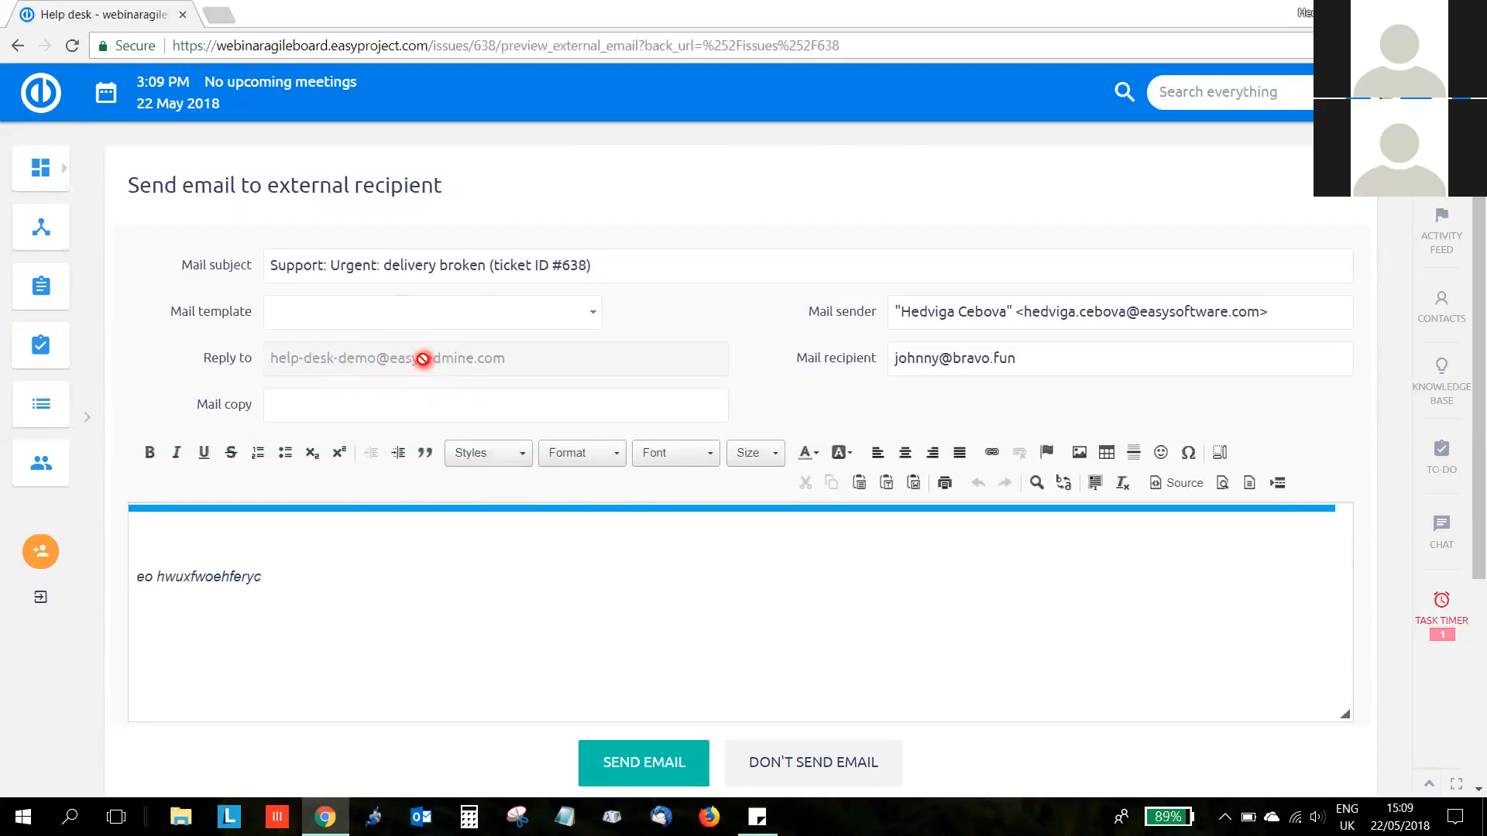
left_click_drag(1084, 363, 891, 359)
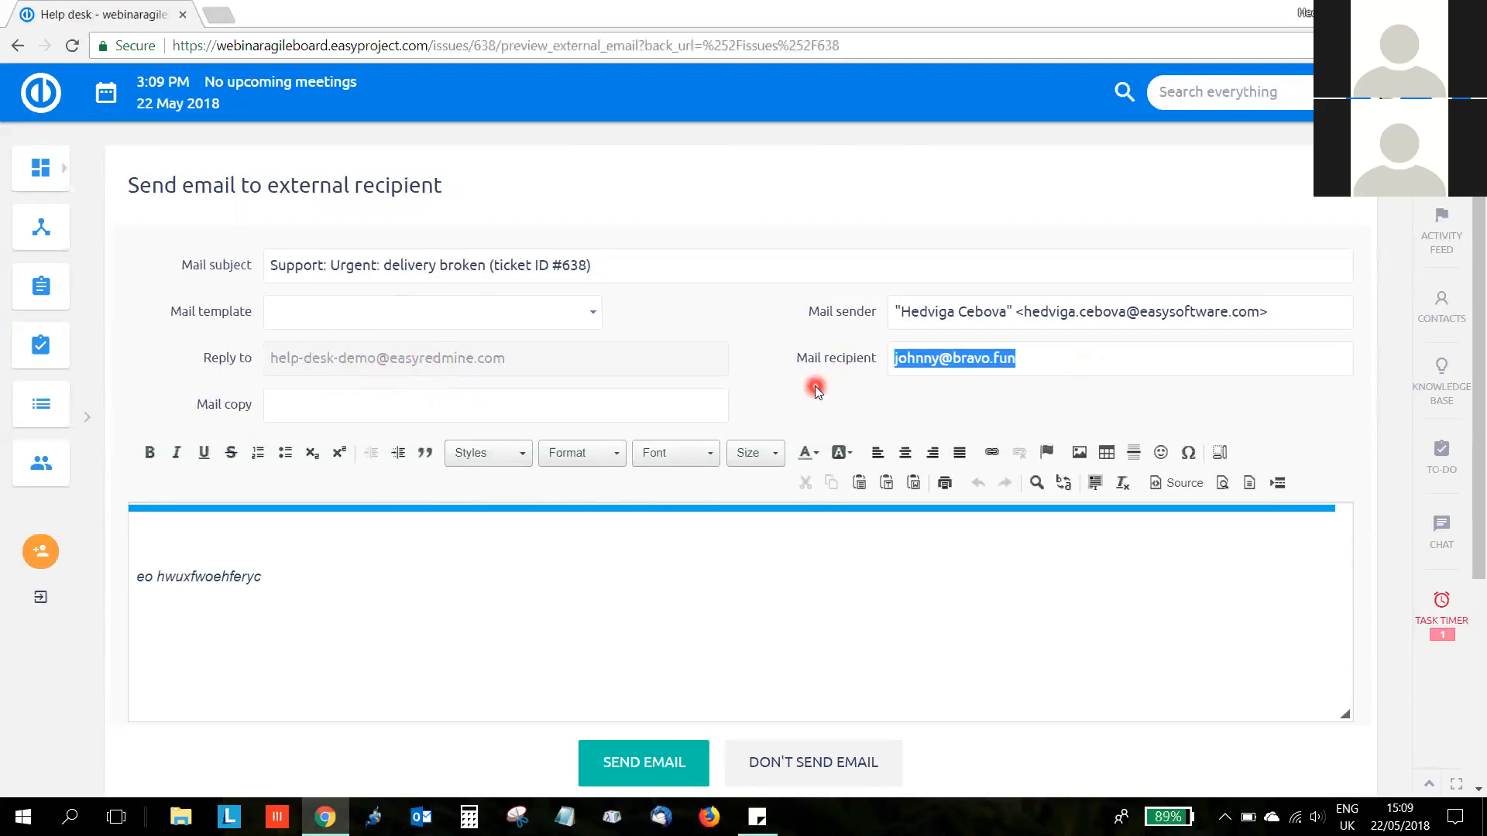
left_click(529, 403)
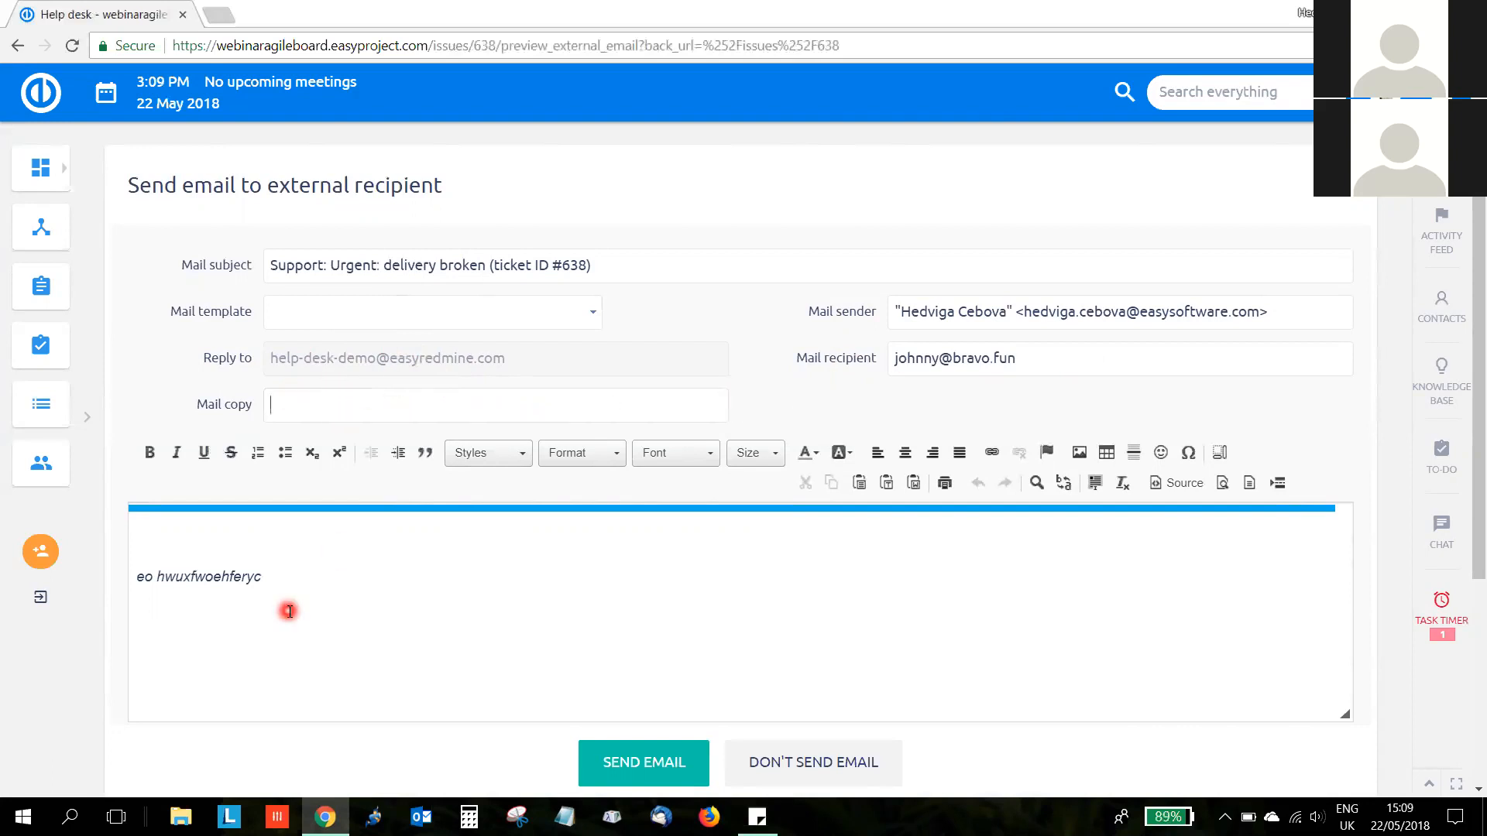
- Add the text "awegewyue" above the quoted ticket note in the body of the external e-mail
scroll(289, 608, "down", 1)
left_click(208, 428)
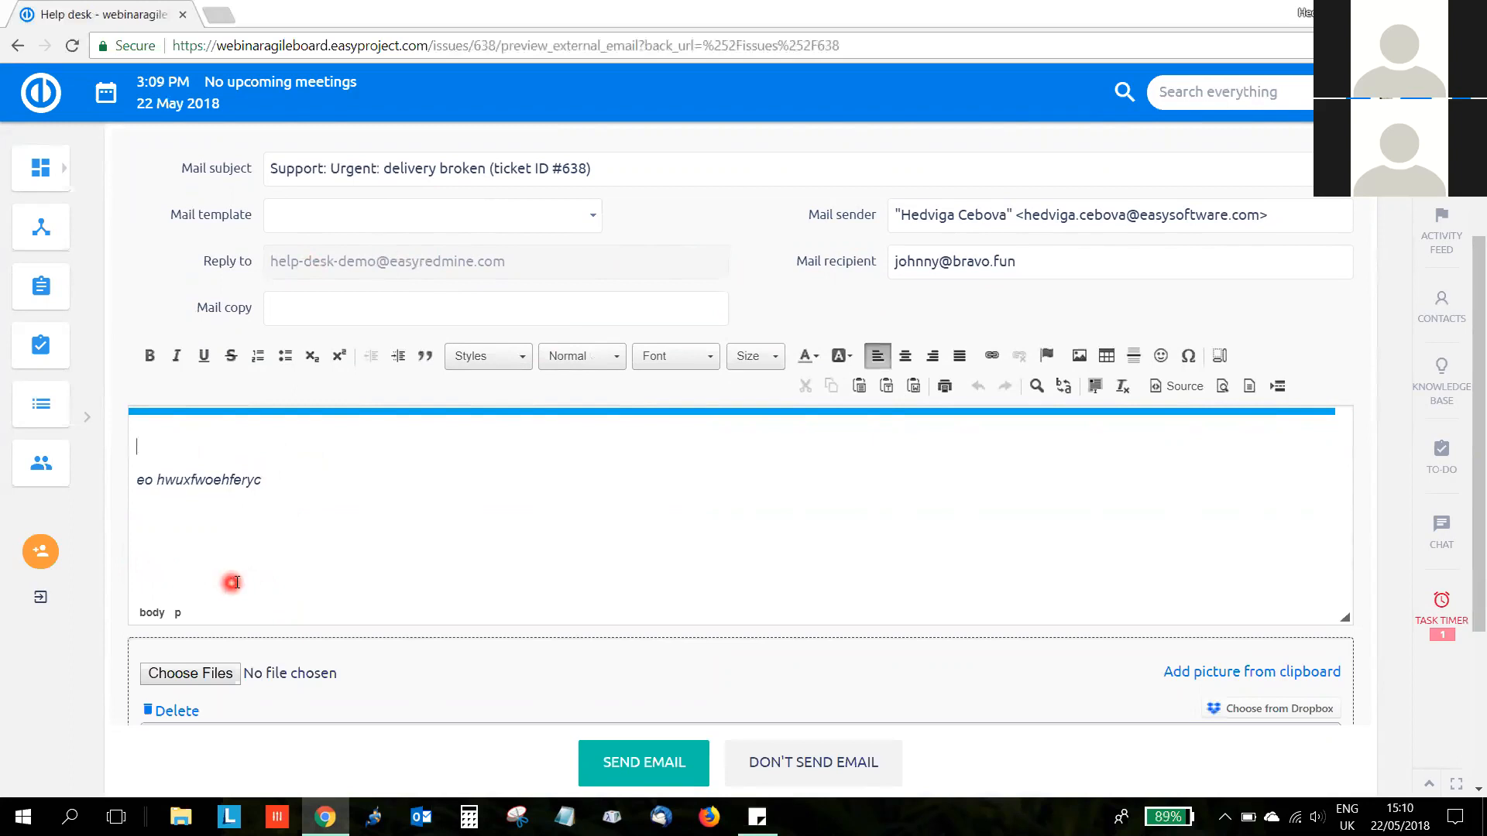
left_click_drag(279, 484, 128, 485)
left_click(194, 437)
type("awegewyue")
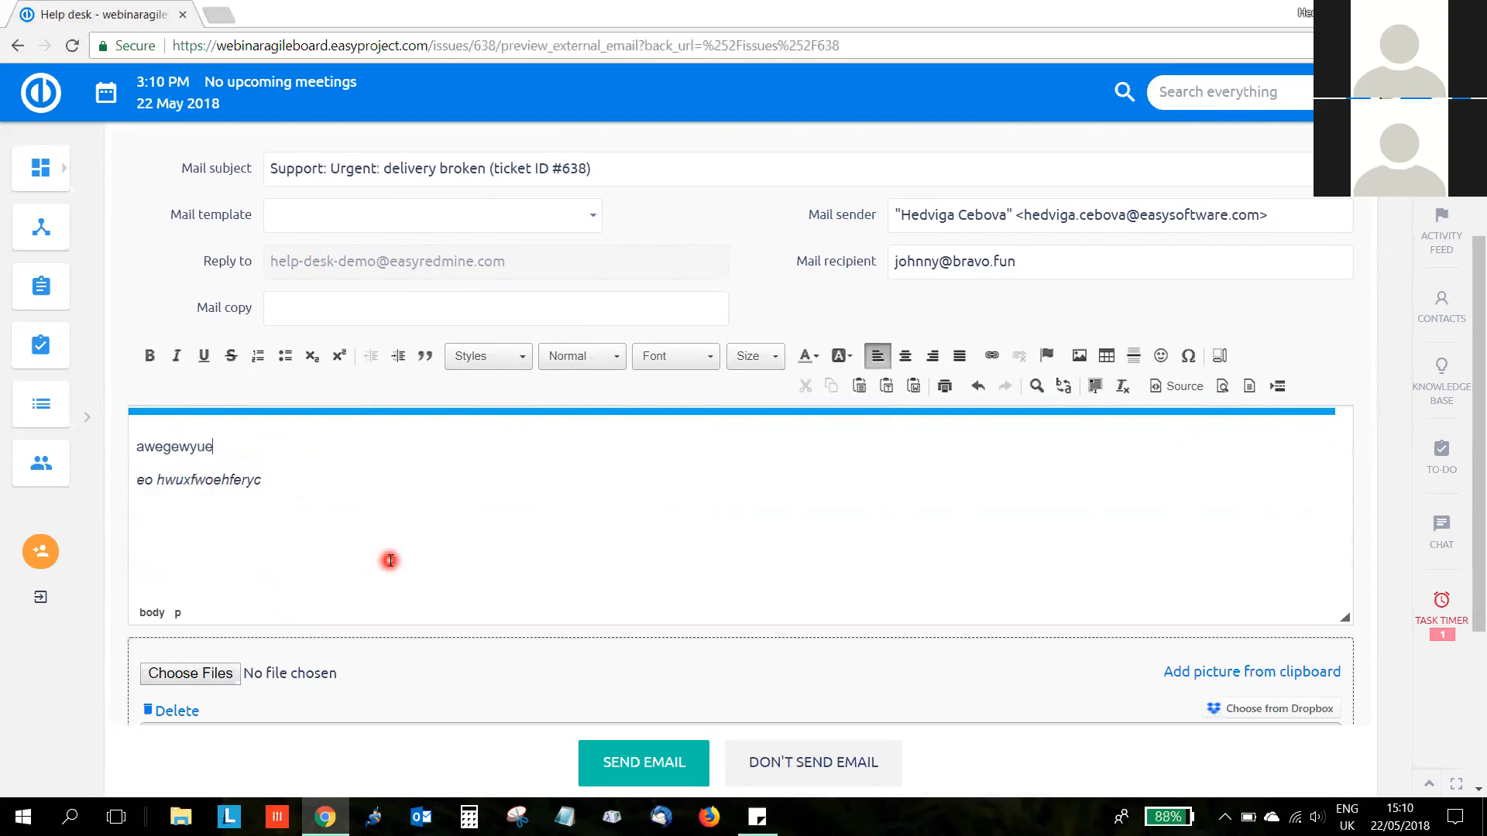
scroll(388, 558, "down", 1)
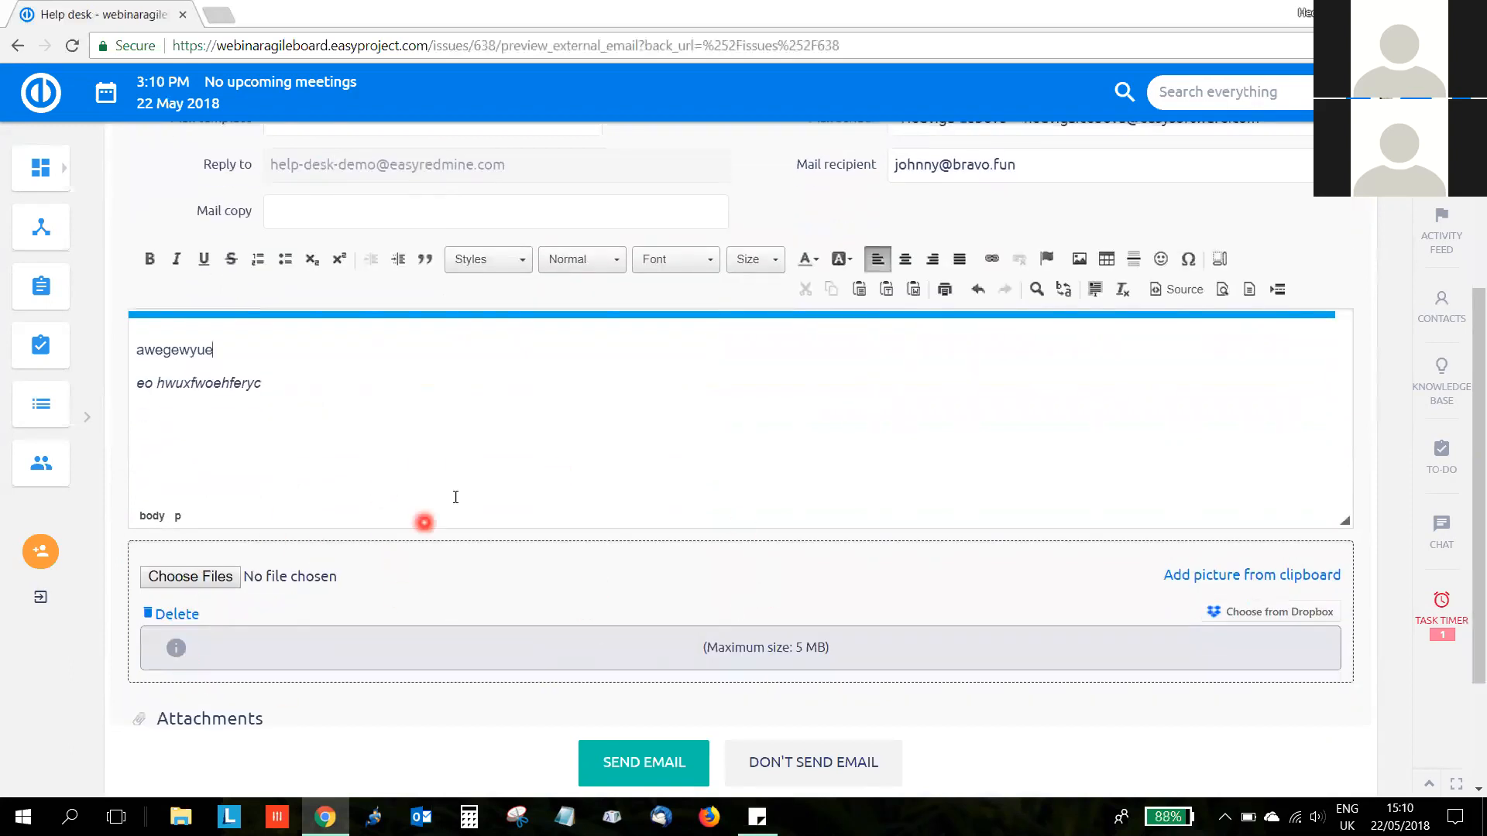
- Include the ticket's existing attachment Urgent__delivery_broken.eml in the external e-mail and review the message header
scroll(653, 565, "down", 2)
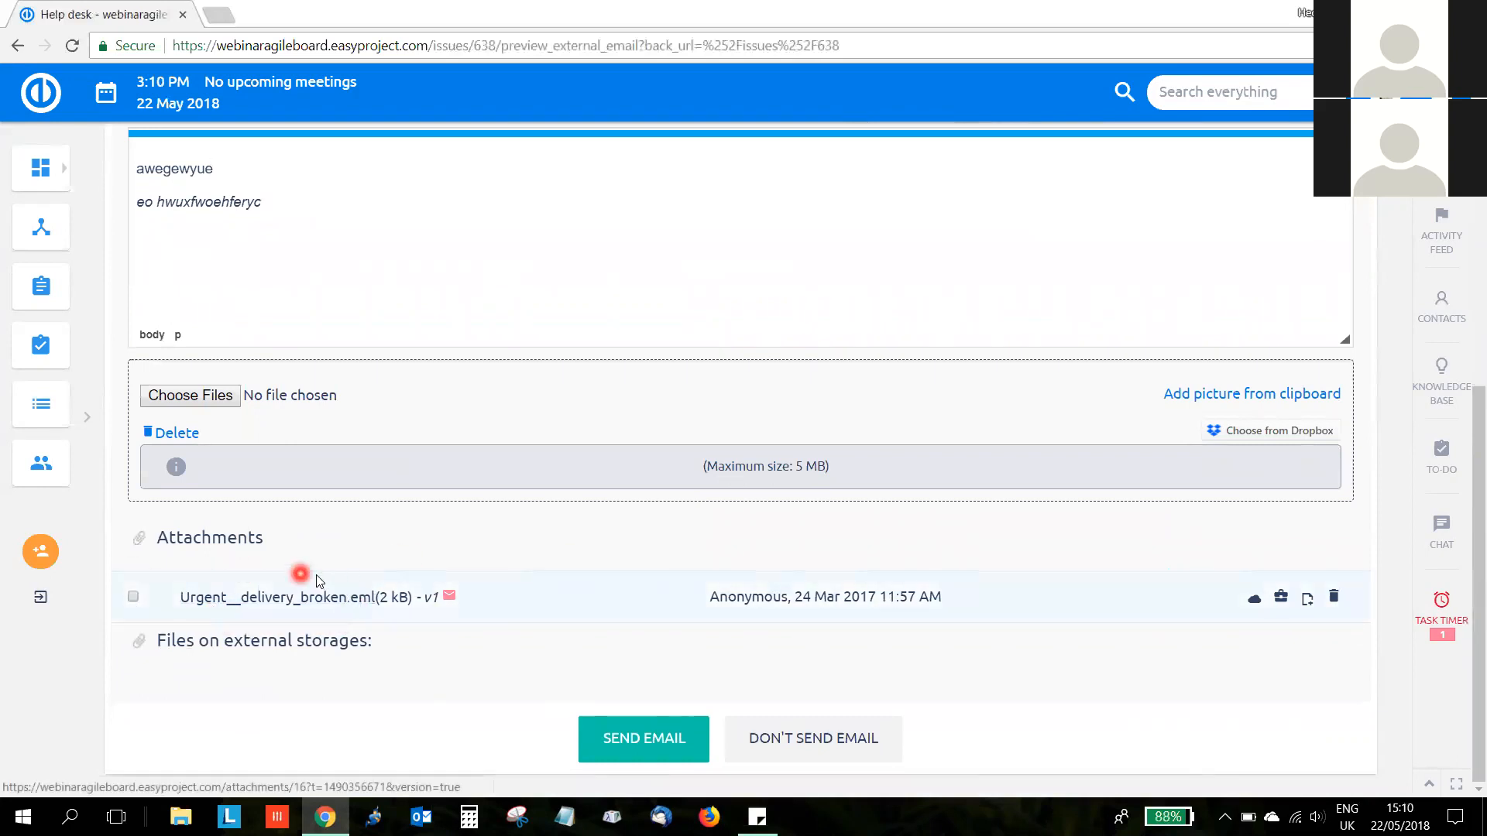
left_click(133, 598)
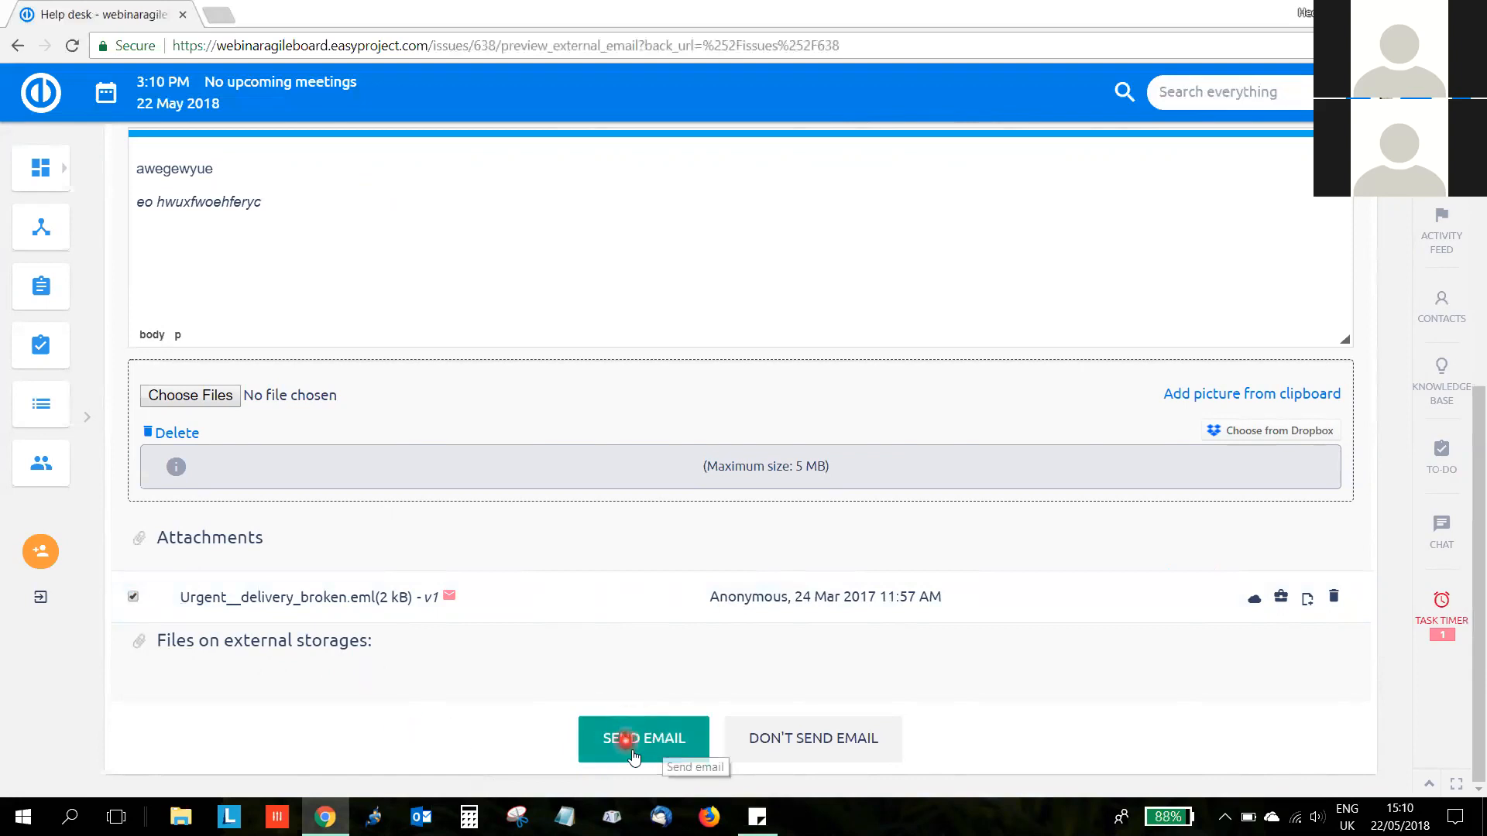
scroll(631, 510, "up", 5)
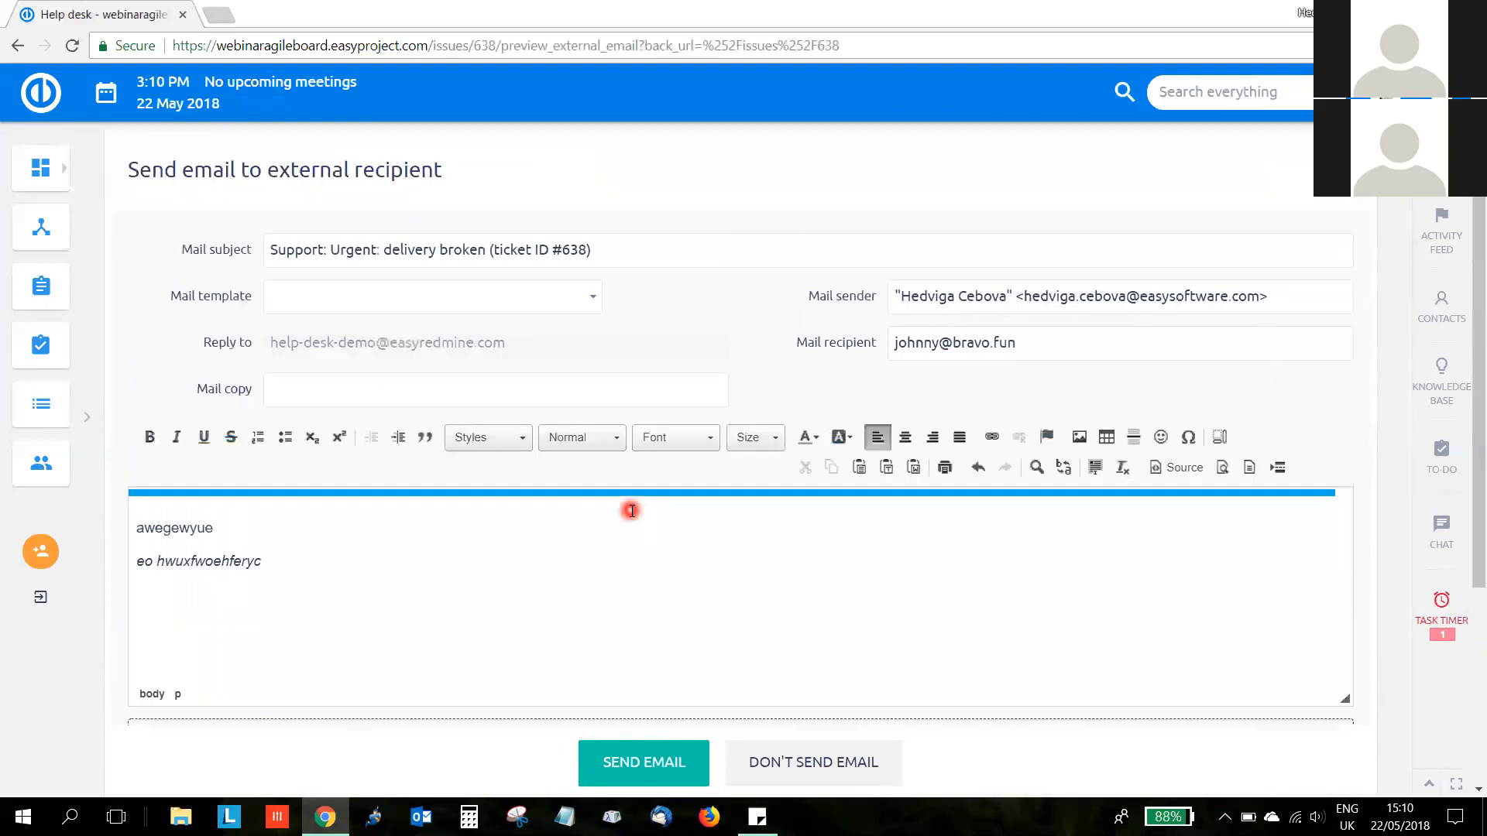
scroll(632, 510, "up", 2)
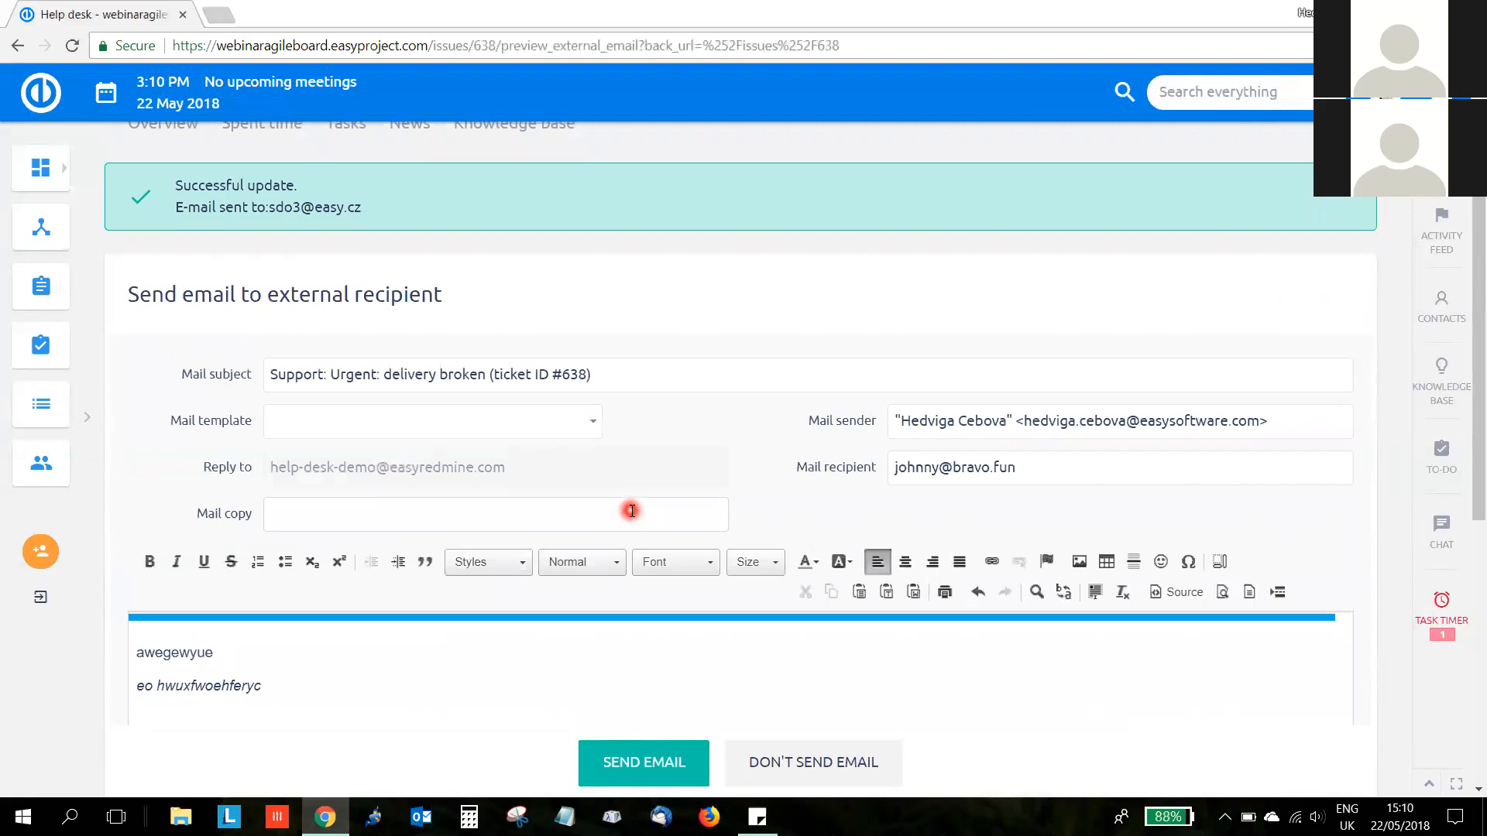
- Return to the "Urgent: delivery broken" ticket without sending the e-mail and review its details, attached e-mail and comments
left_click(599, 369)
left_click_drag(600, 370, 103, 511)
left_click(17, 46)
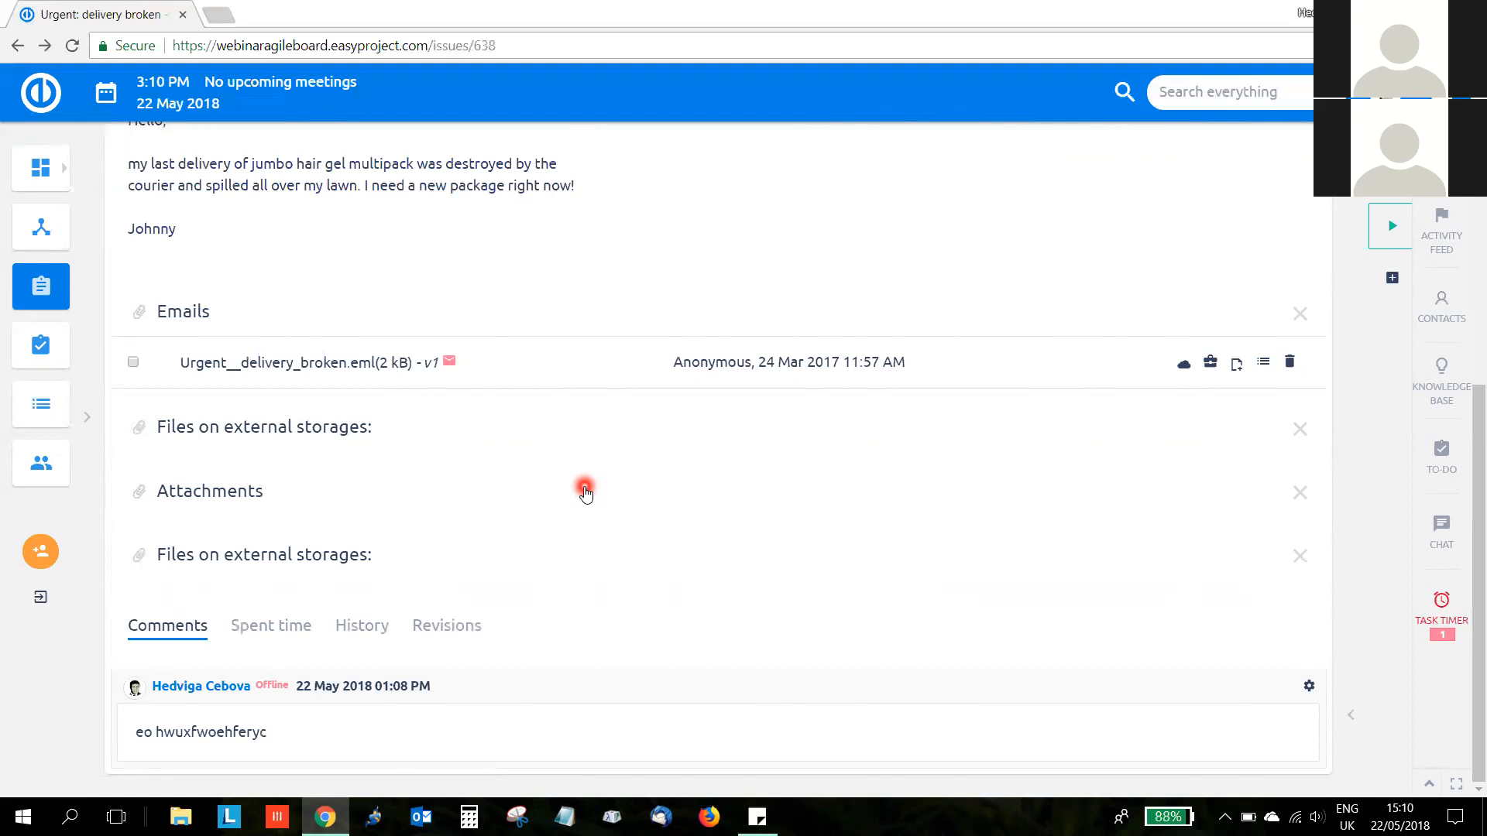
scroll(585, 494, "up", 7)
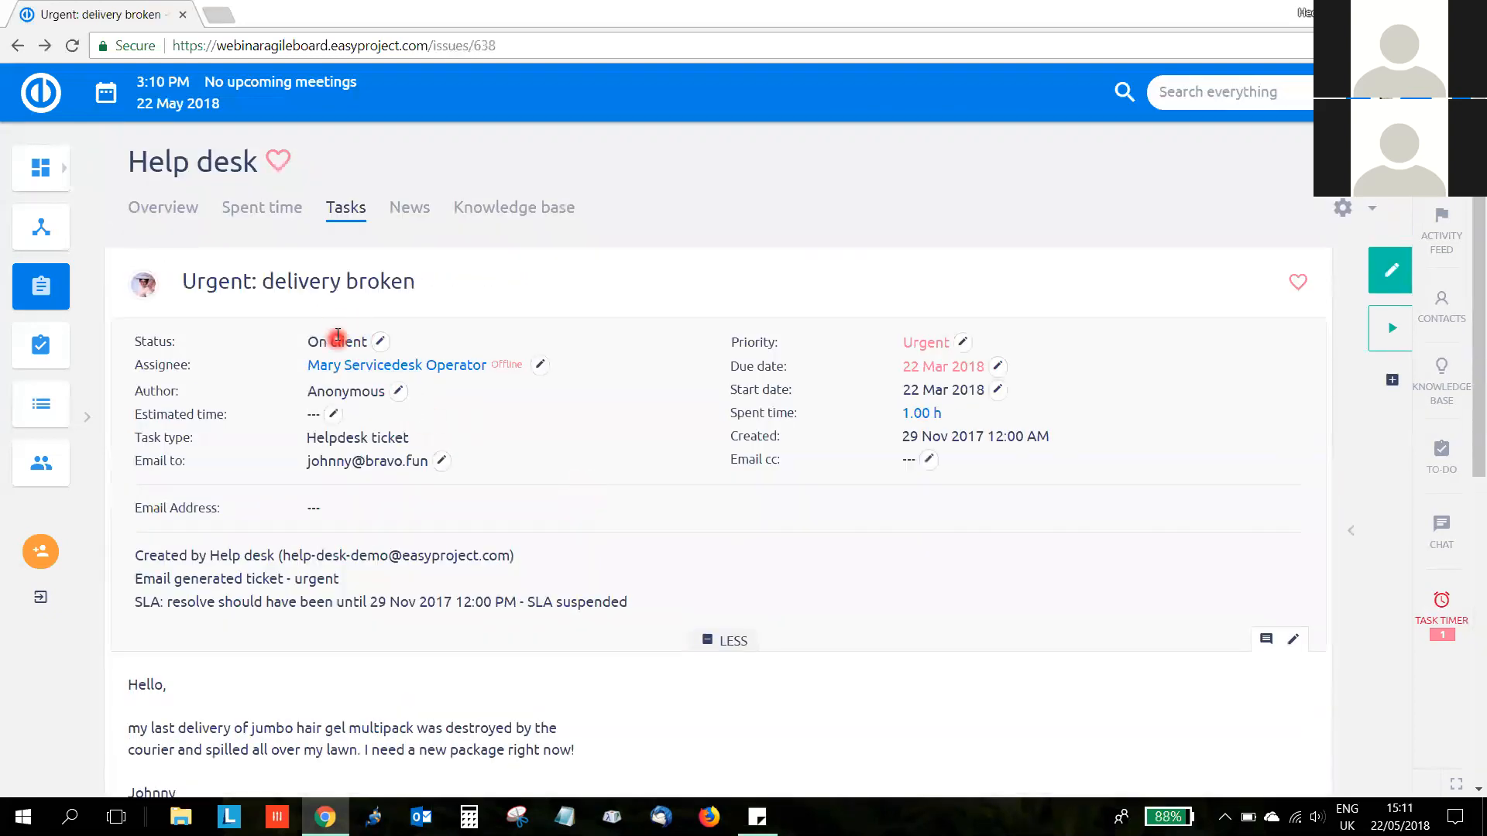
scroll(764, 583, "down", 7)
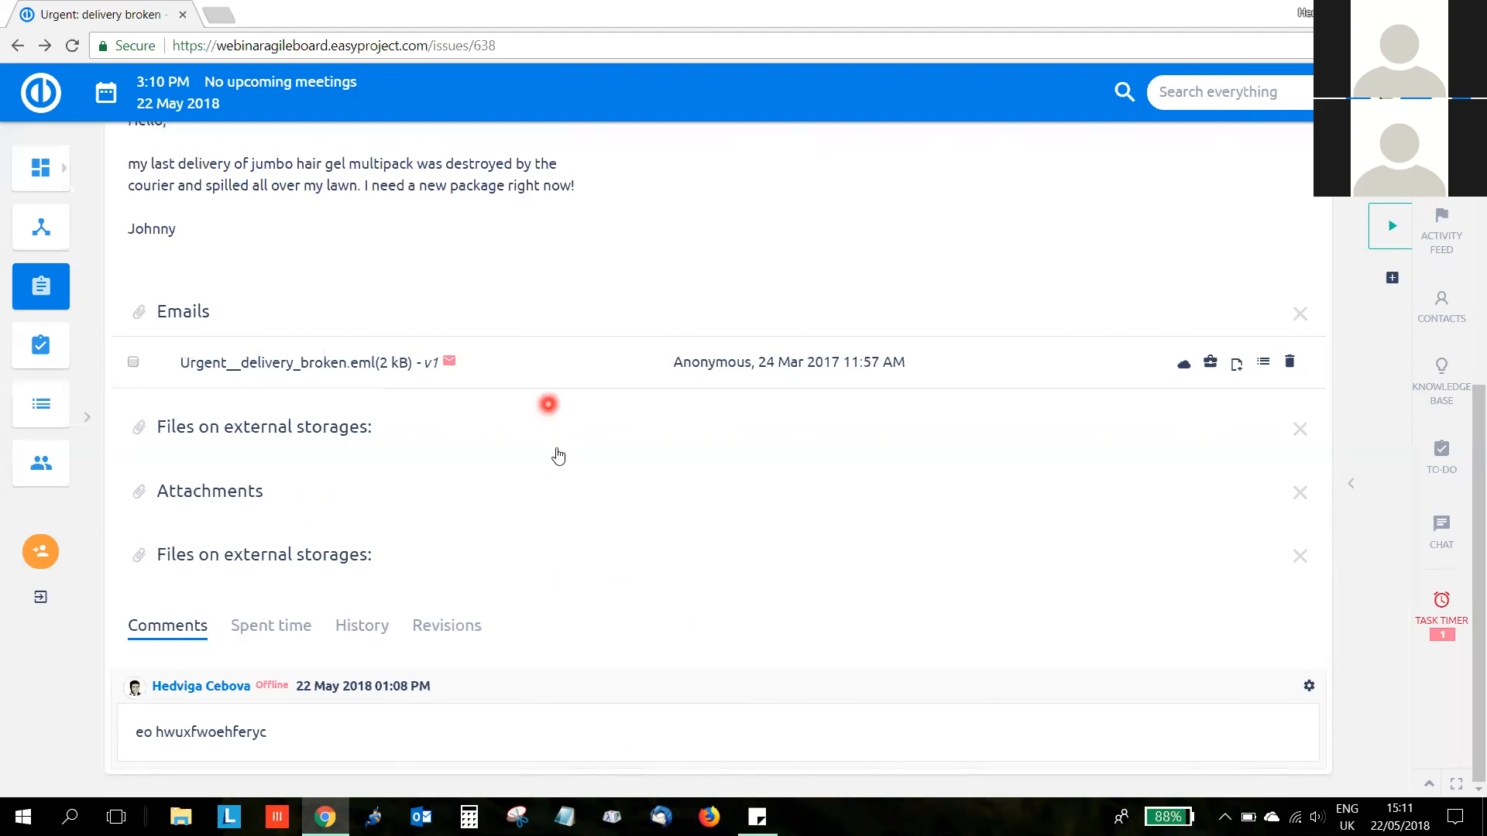
scroll(541, 352, "up", 7)
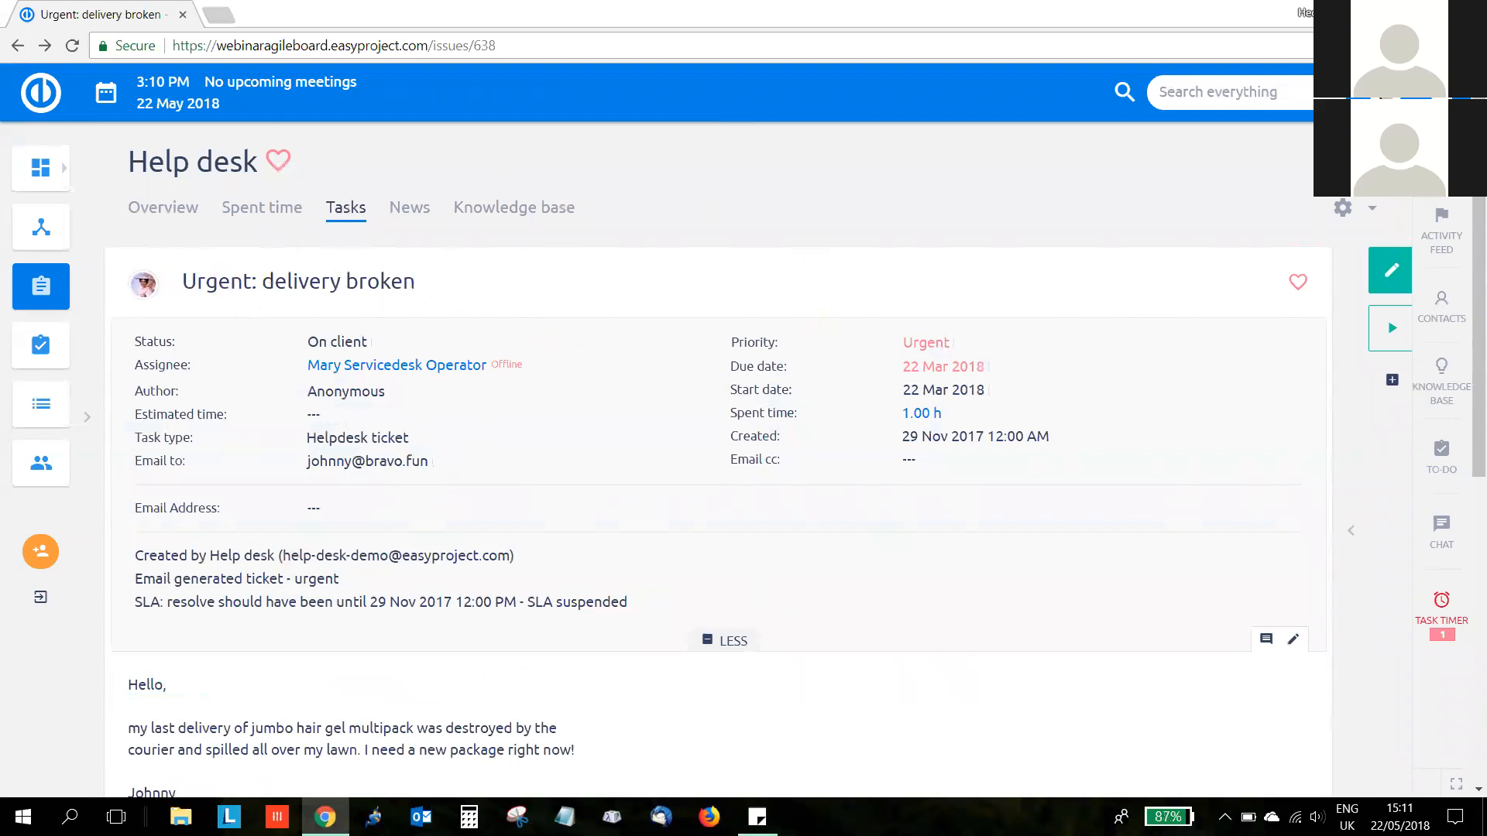
- Open the Help desk Operations dashboard and review the new tickets' pool and the tickets assigned to each operator
left_click(1443, 94)
scroll(1085, 593, "down", 3)
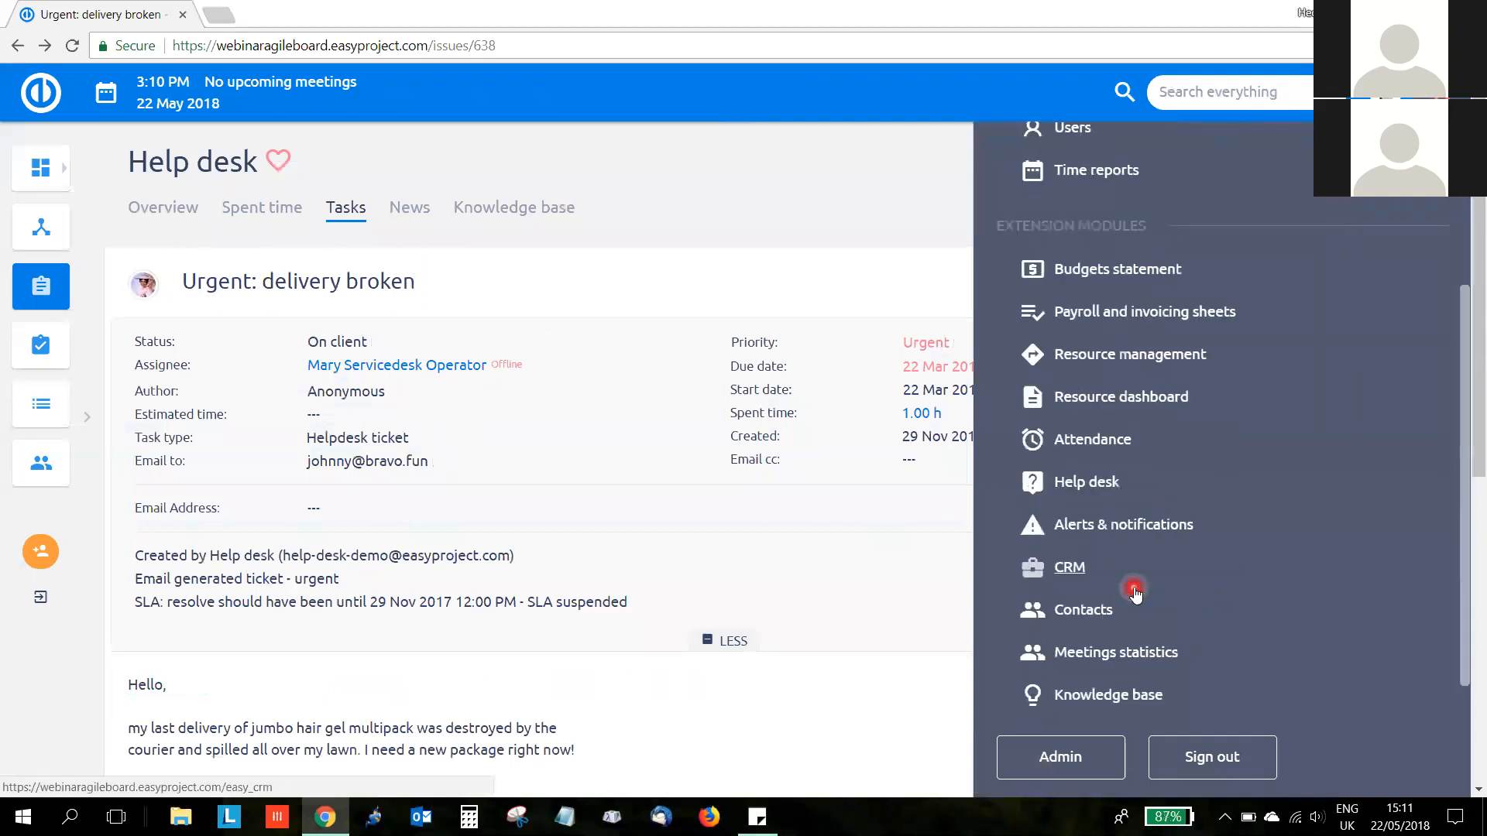
left_click(1038, 480)
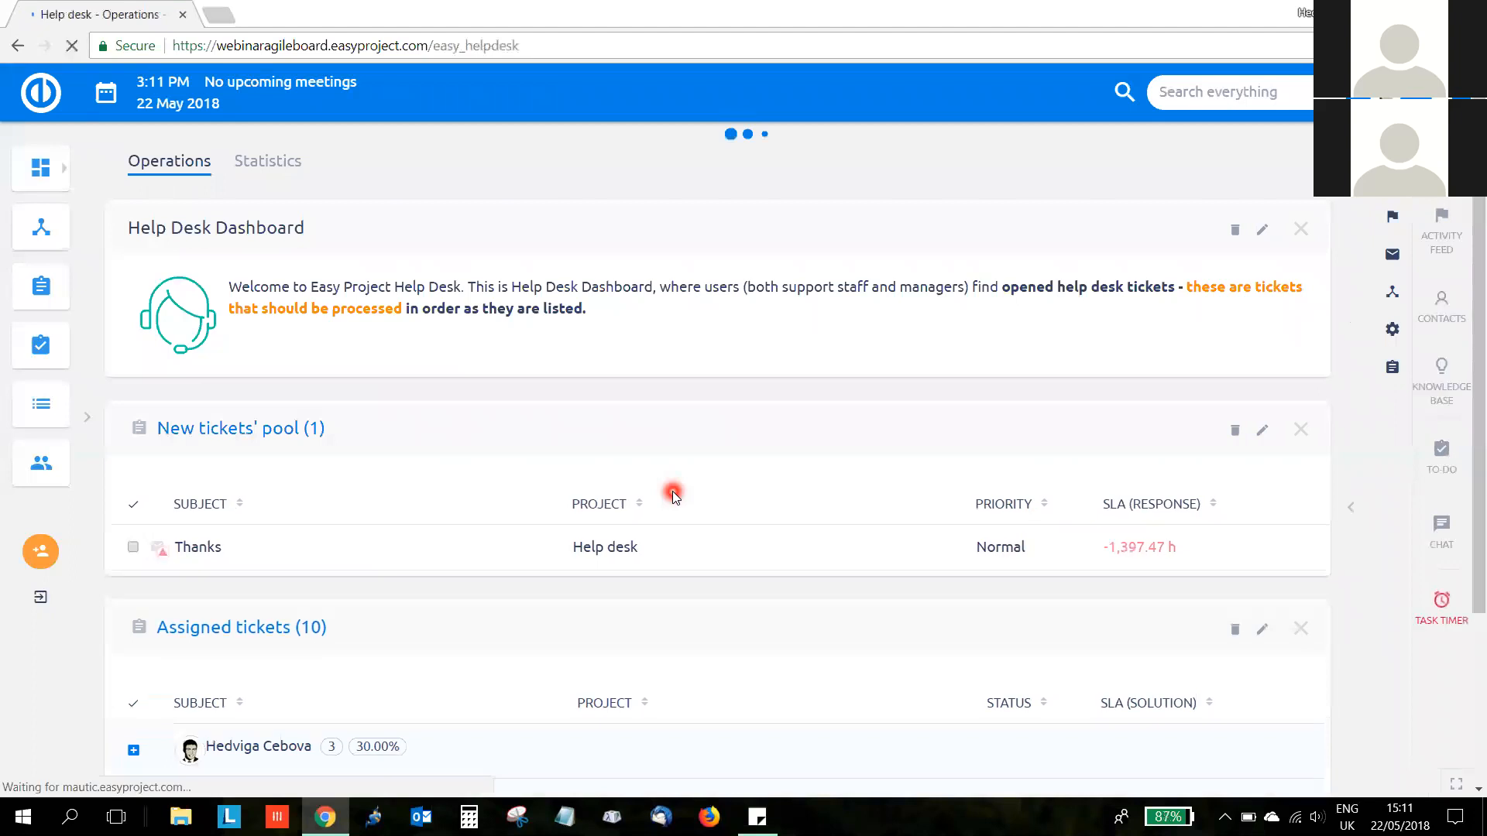
scroll(675, 496, "down", 3)
scroll(689, 444, "up", 1)
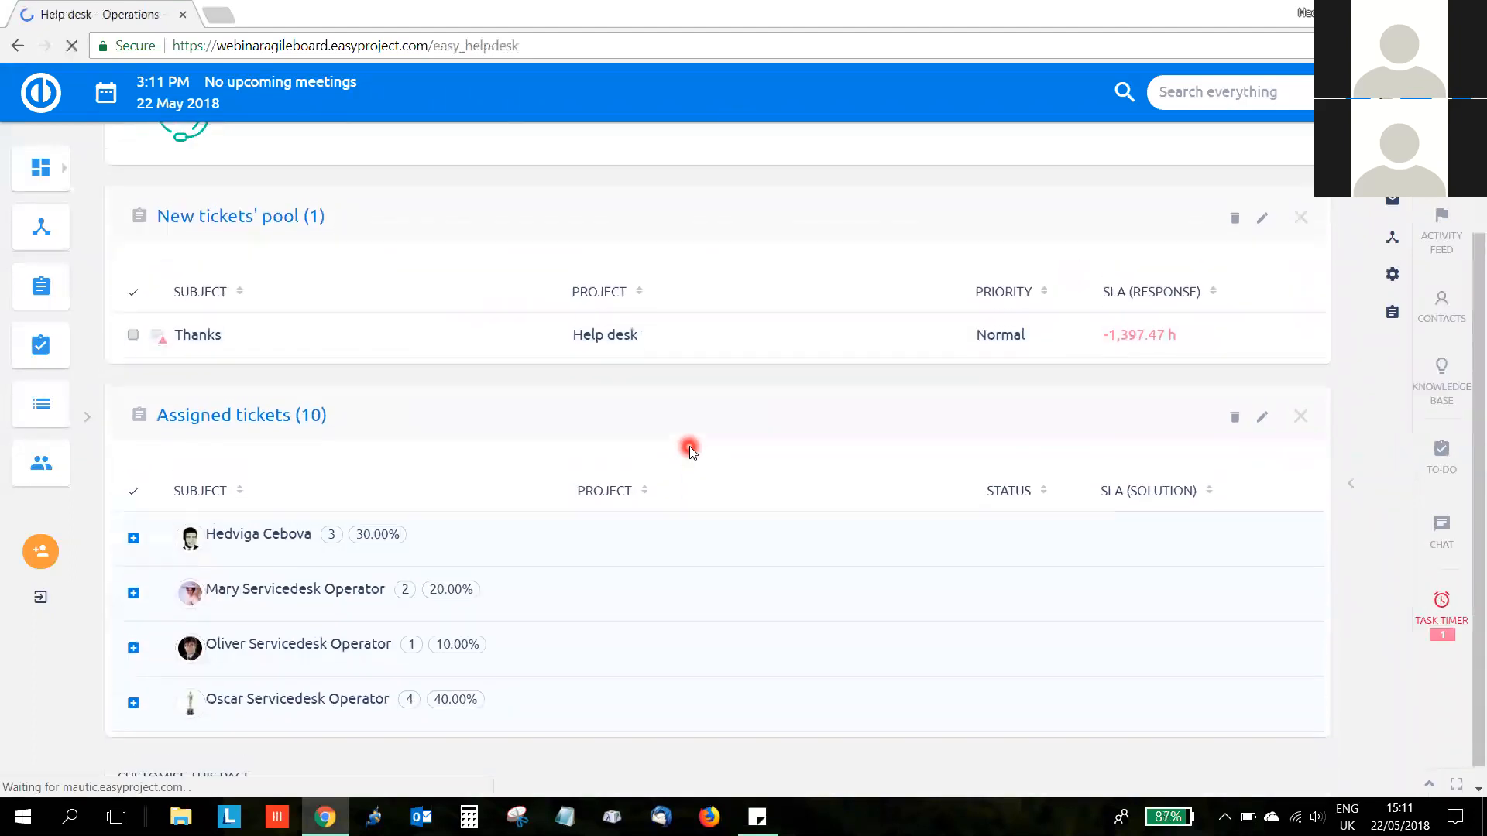
scroll(847, 455, "up", 2)
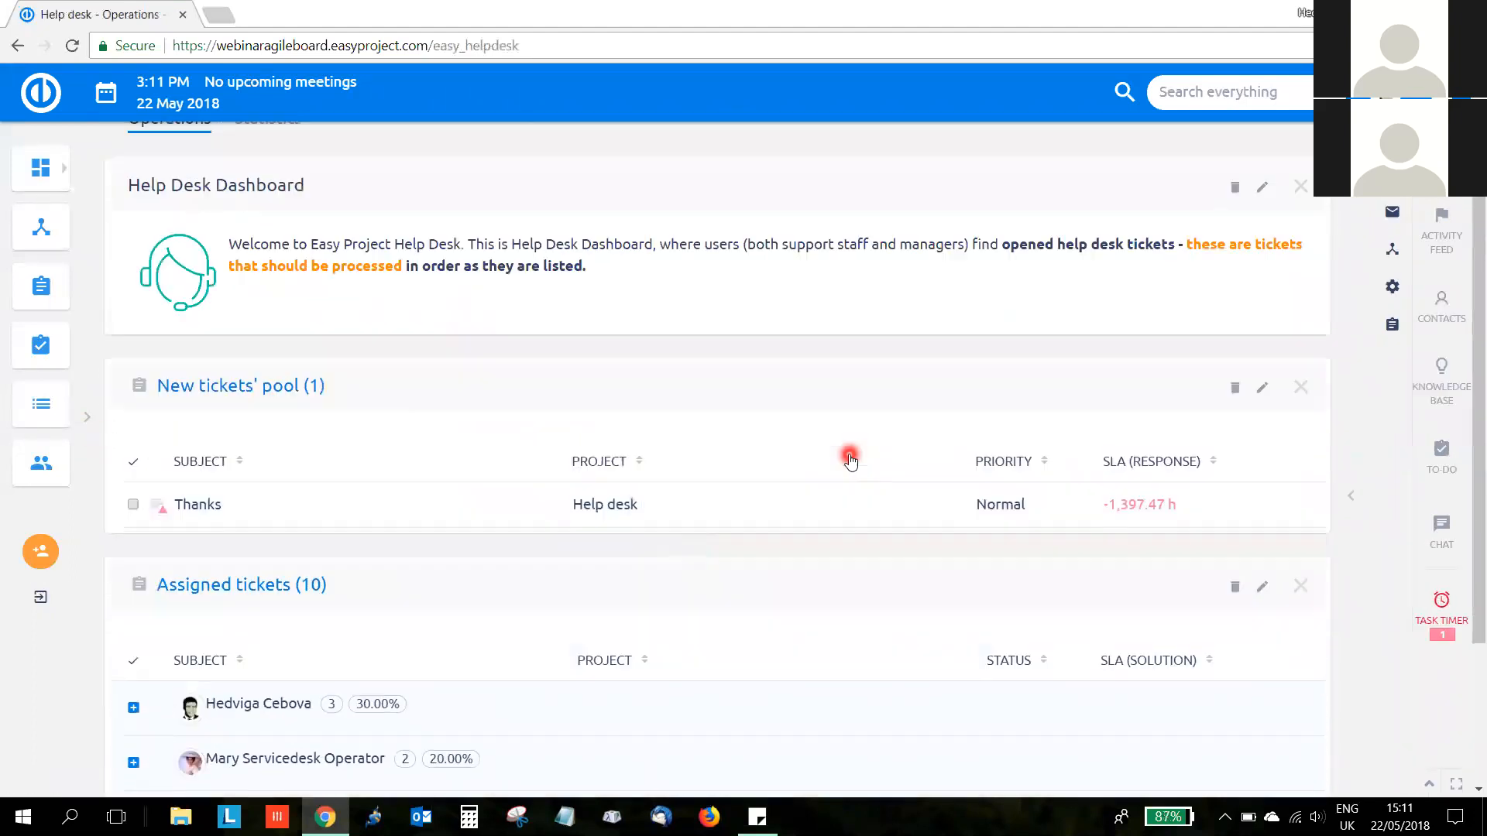
- Go through the Help desk statistics to the list of all mailboxes and view the actions available for the first mailbox
left_click(254, 168)
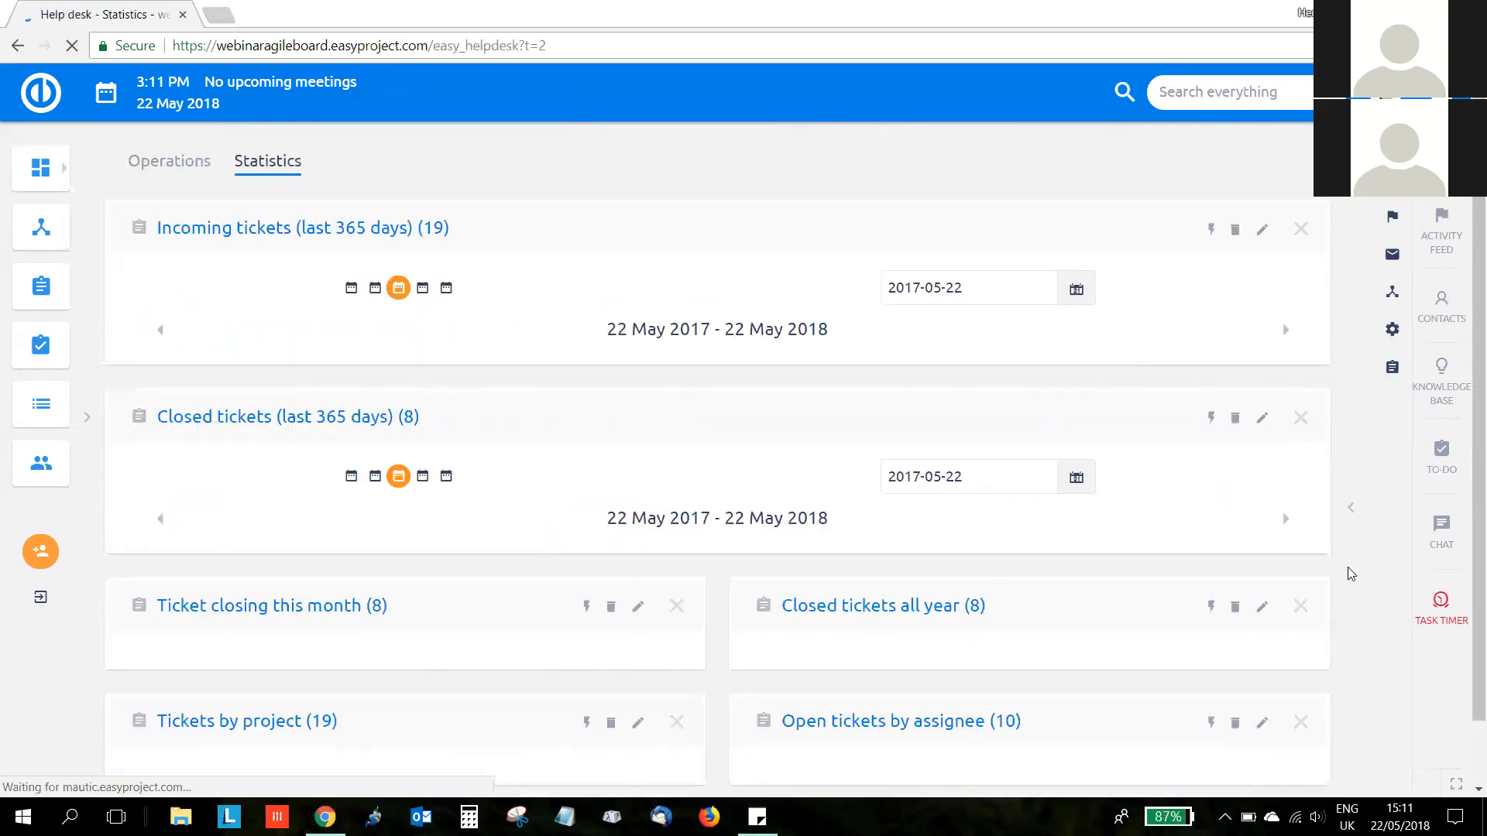
left_click(1354, 519)
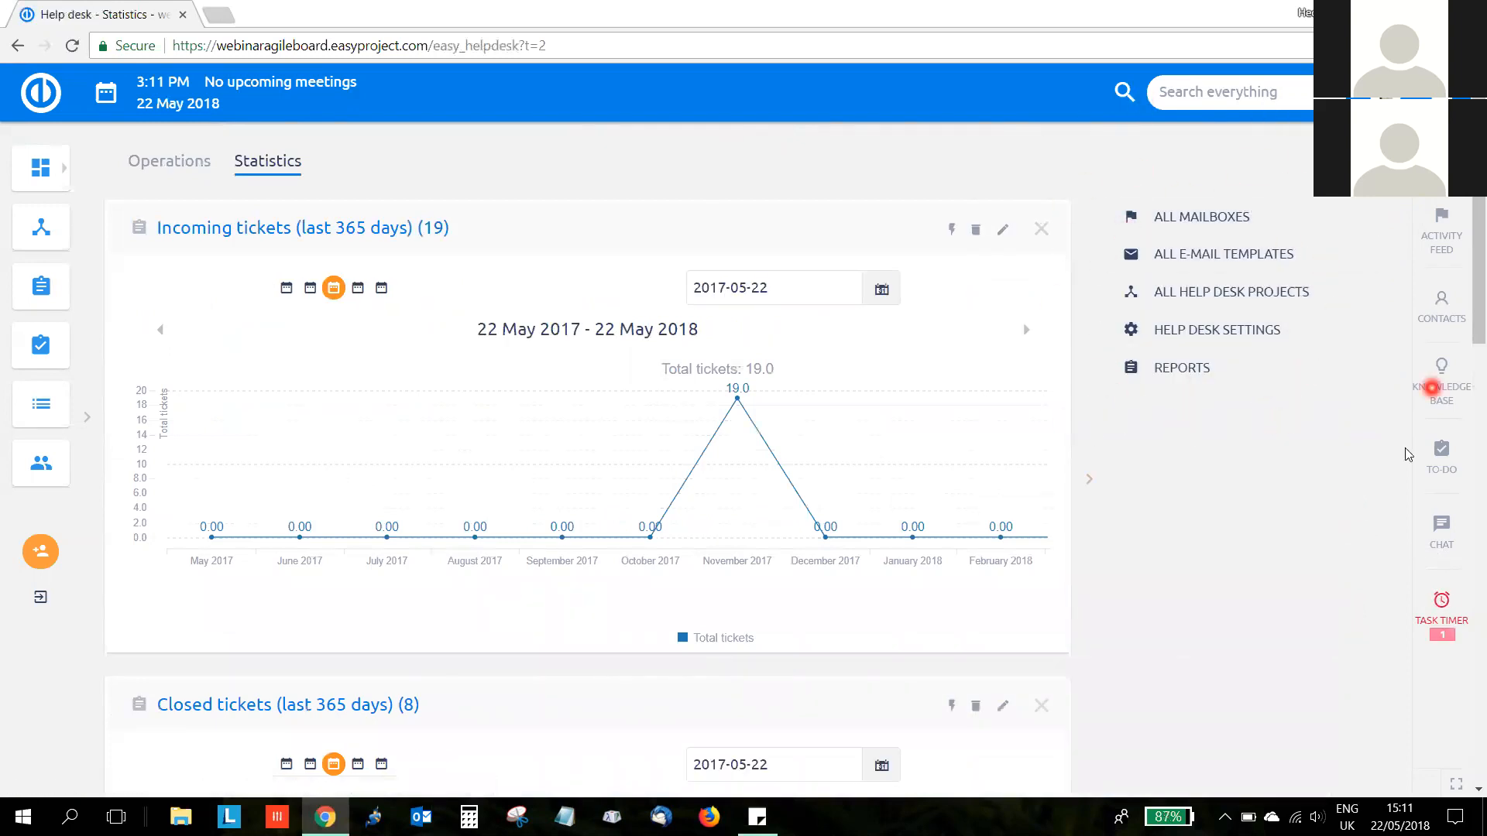
left_click(1227, 224)
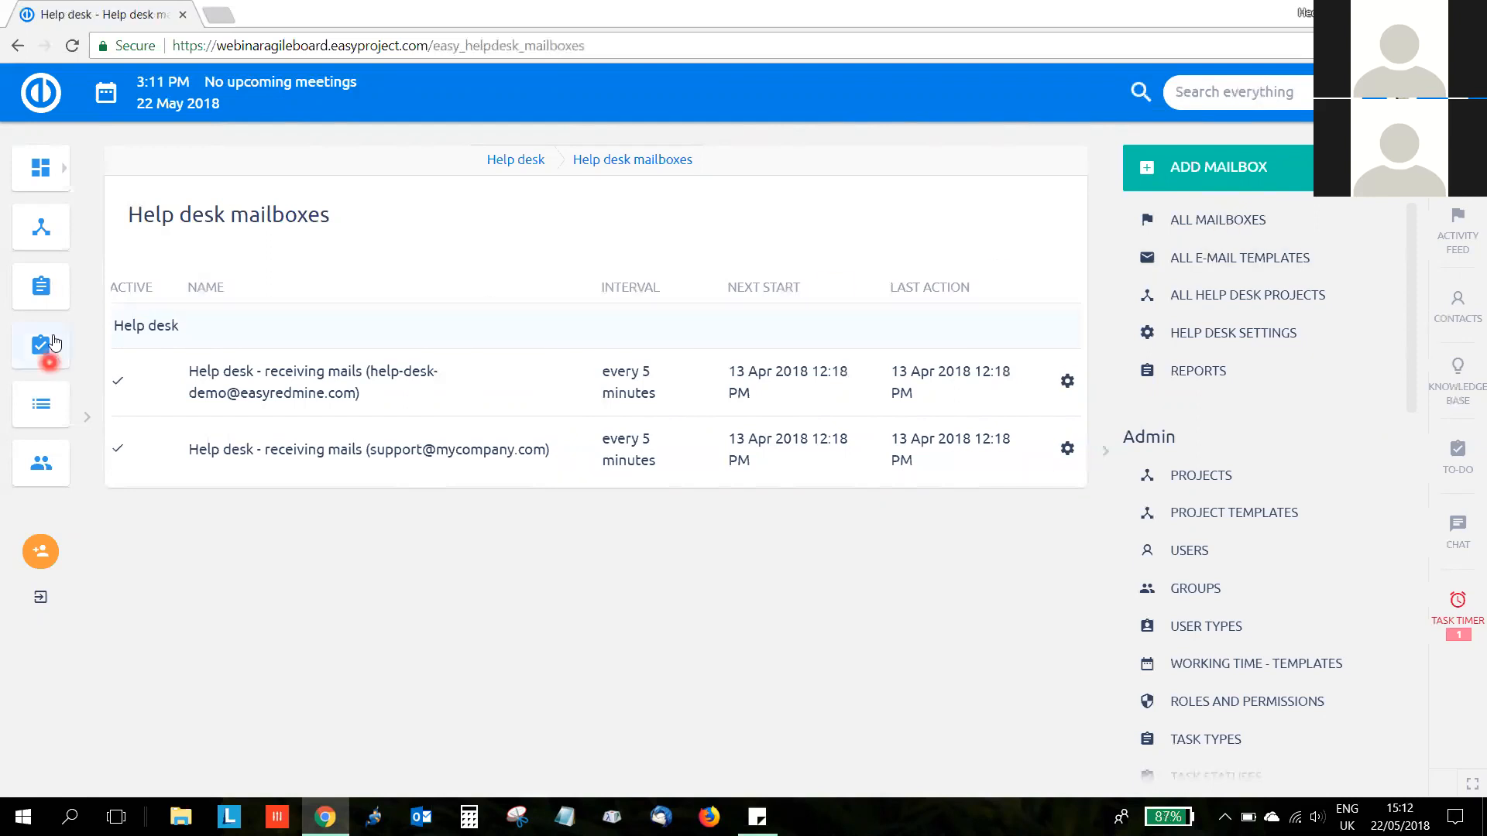
left_click(1068, 383)
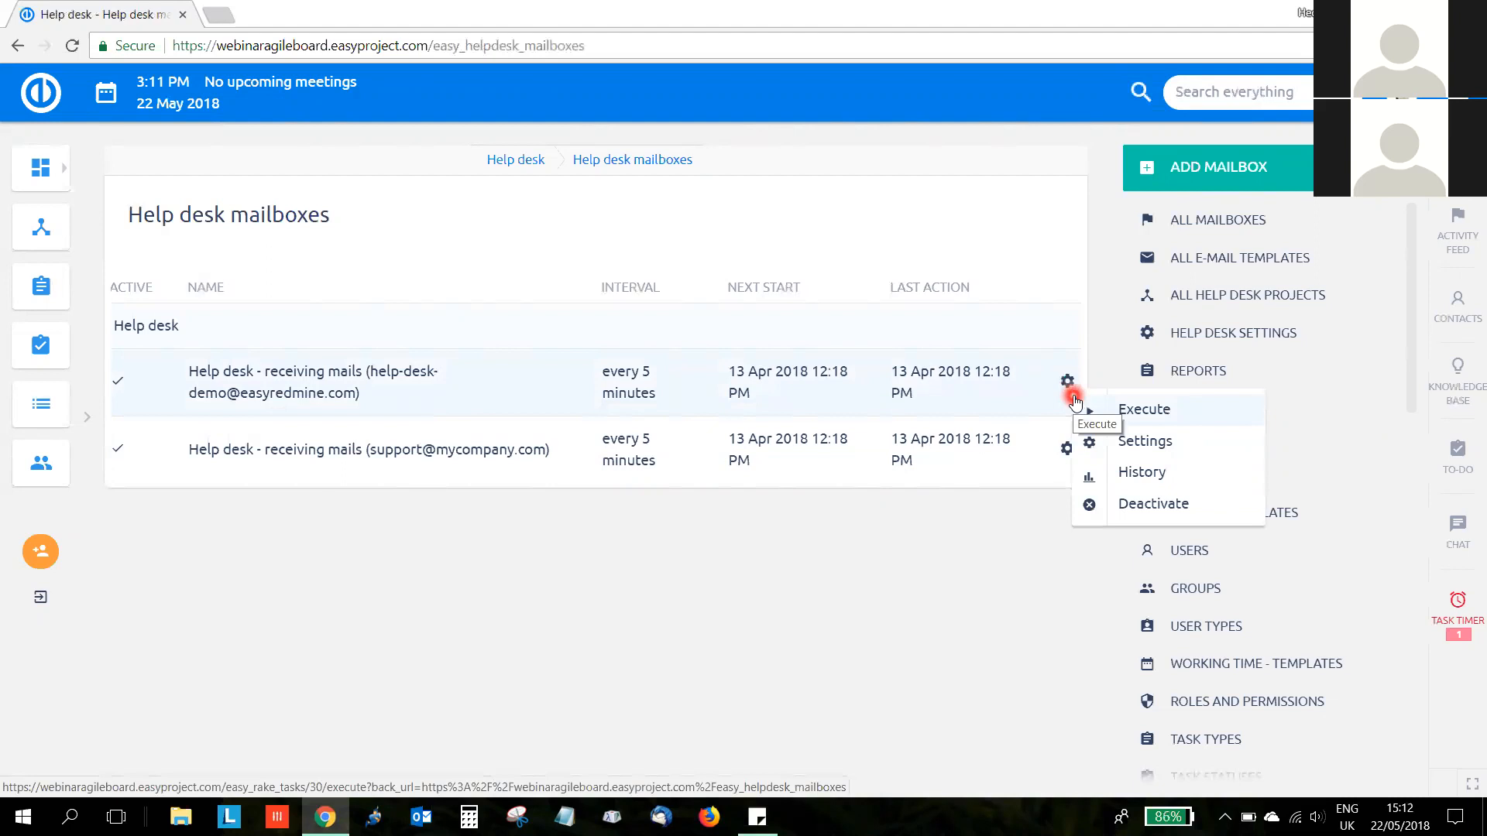
left_click(1136, 424)
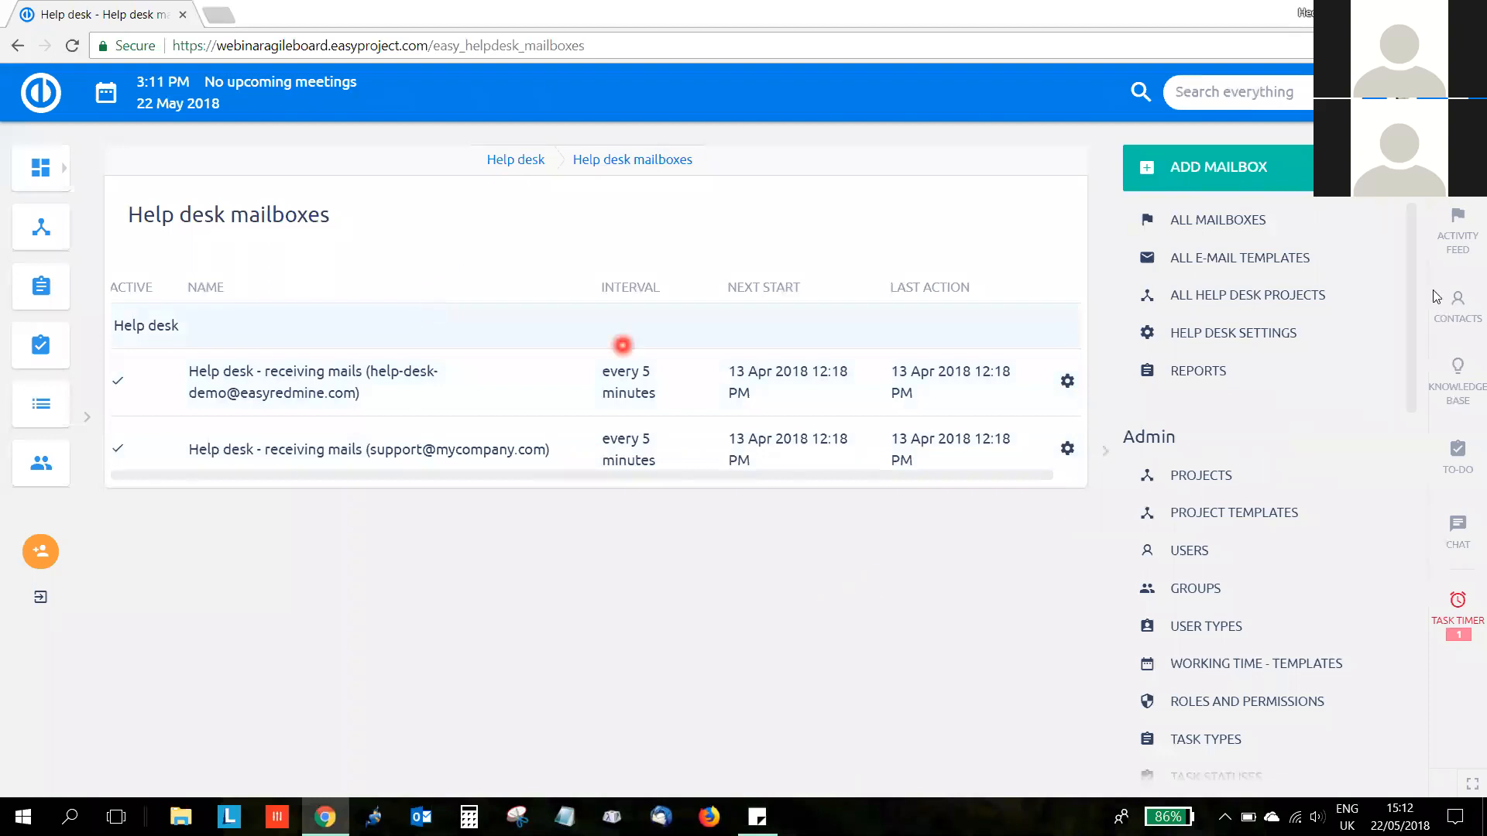
- Open the "Standard reply" e-mail template for editing and view the task statuses it can be bound to
left_click(1275, 273)
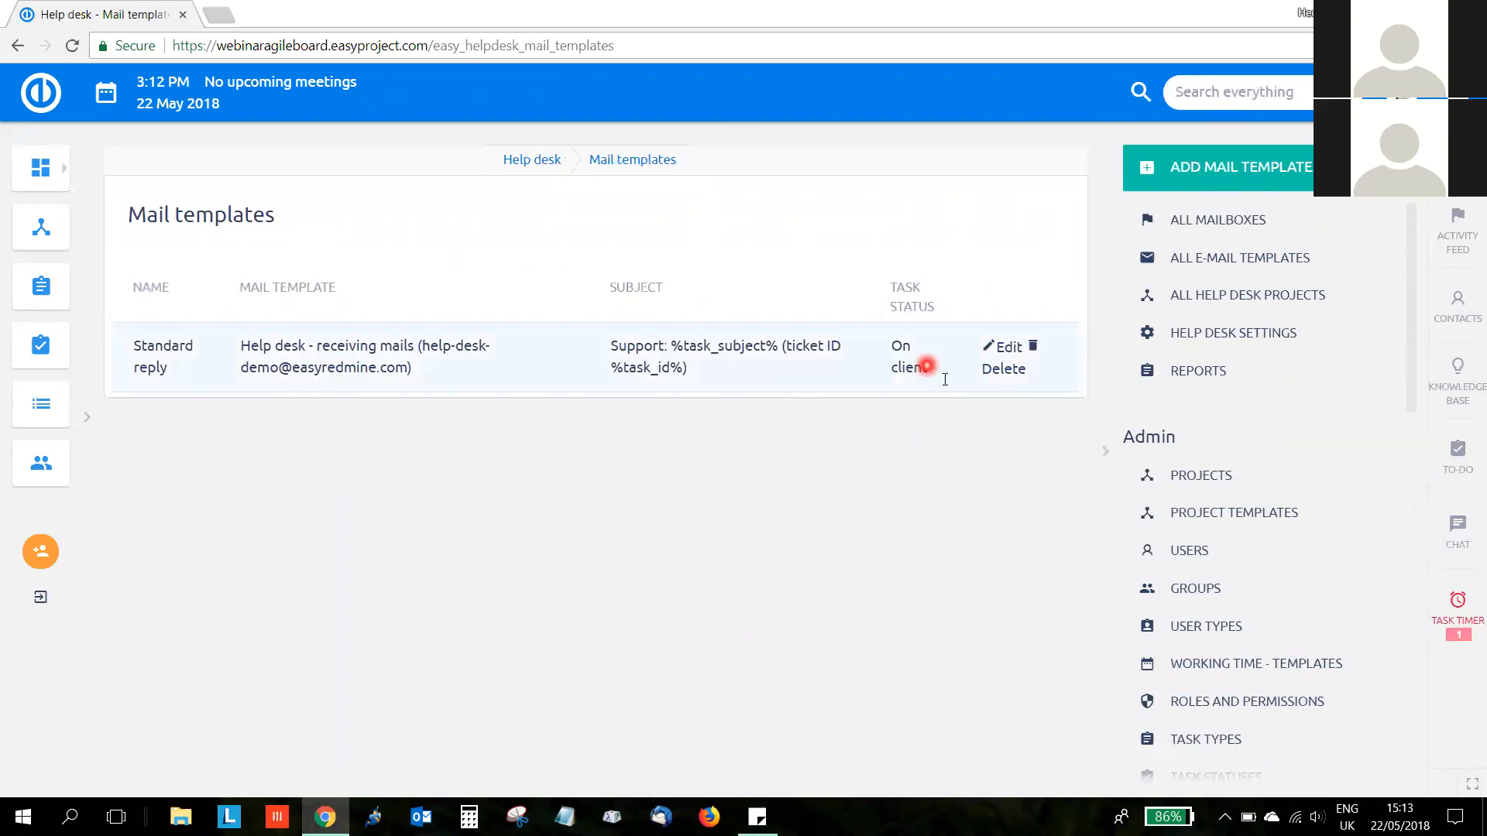
left_click(304, 352)
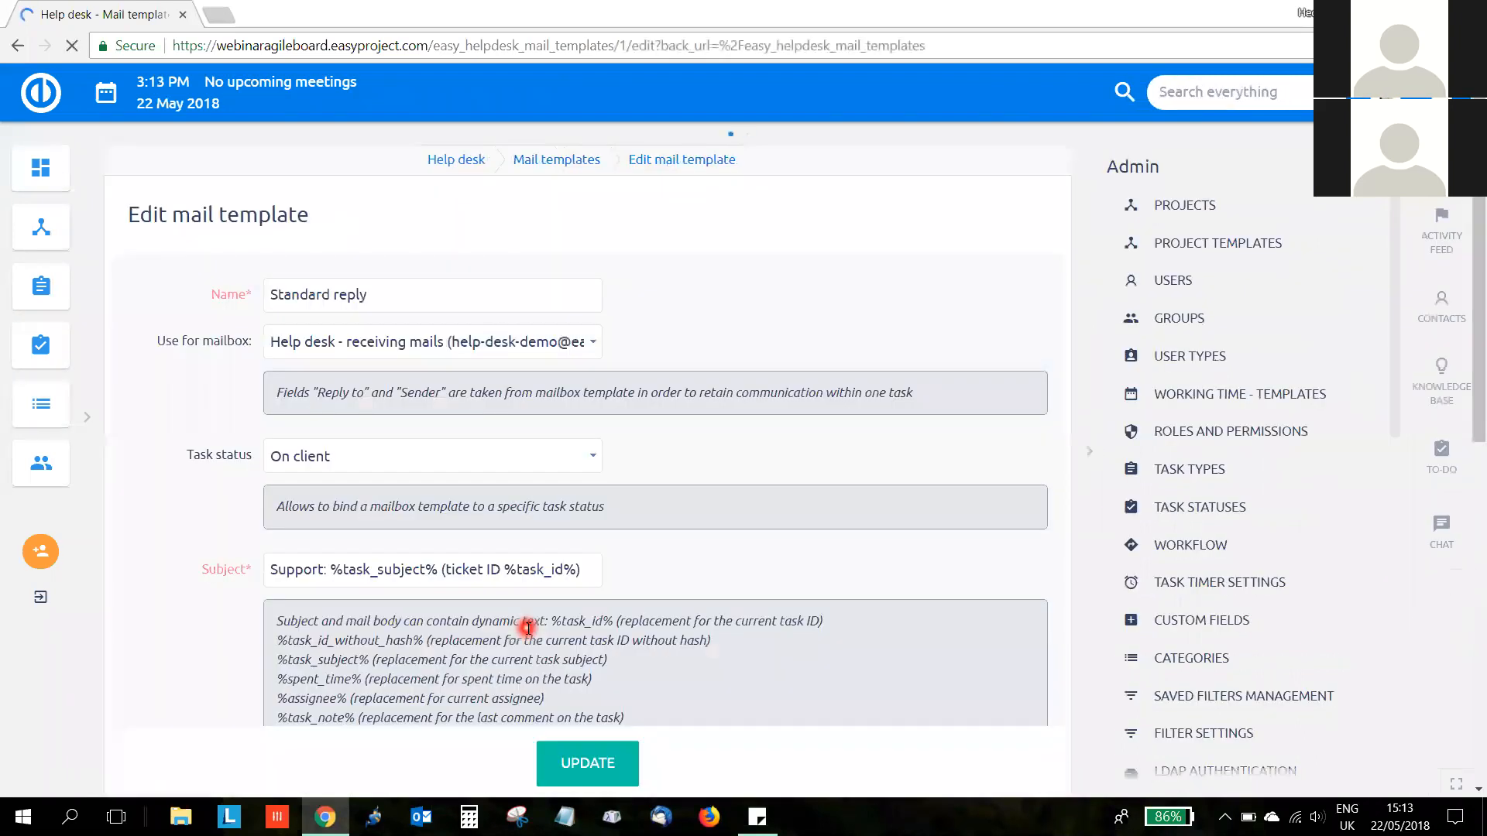
left_click_drag(393, 294, 208, 299)
scroll(150, 370, "down", 1)
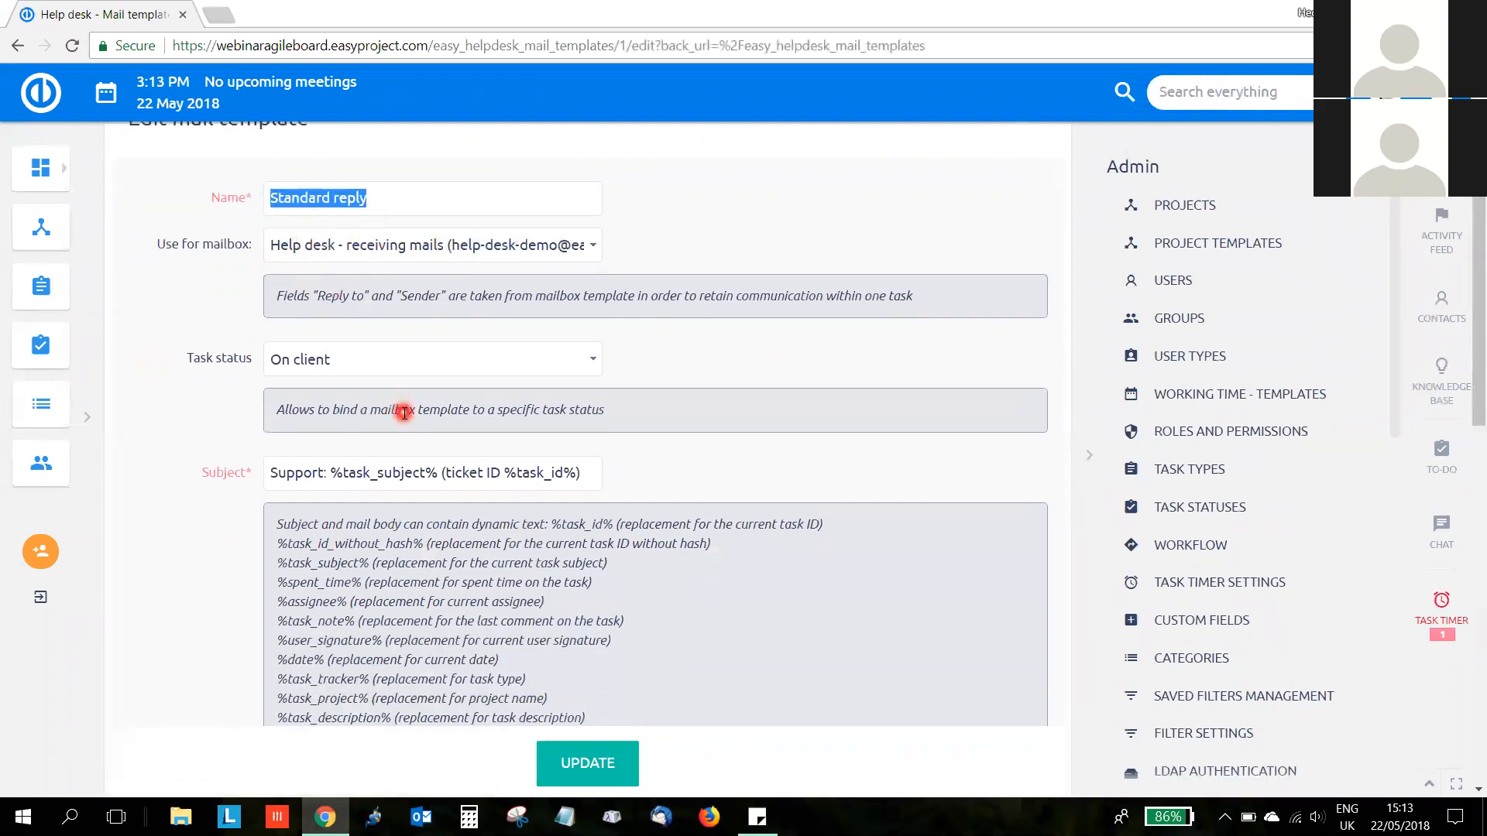
scroll(364, 253, "down", 1)
left_click(363, 260)
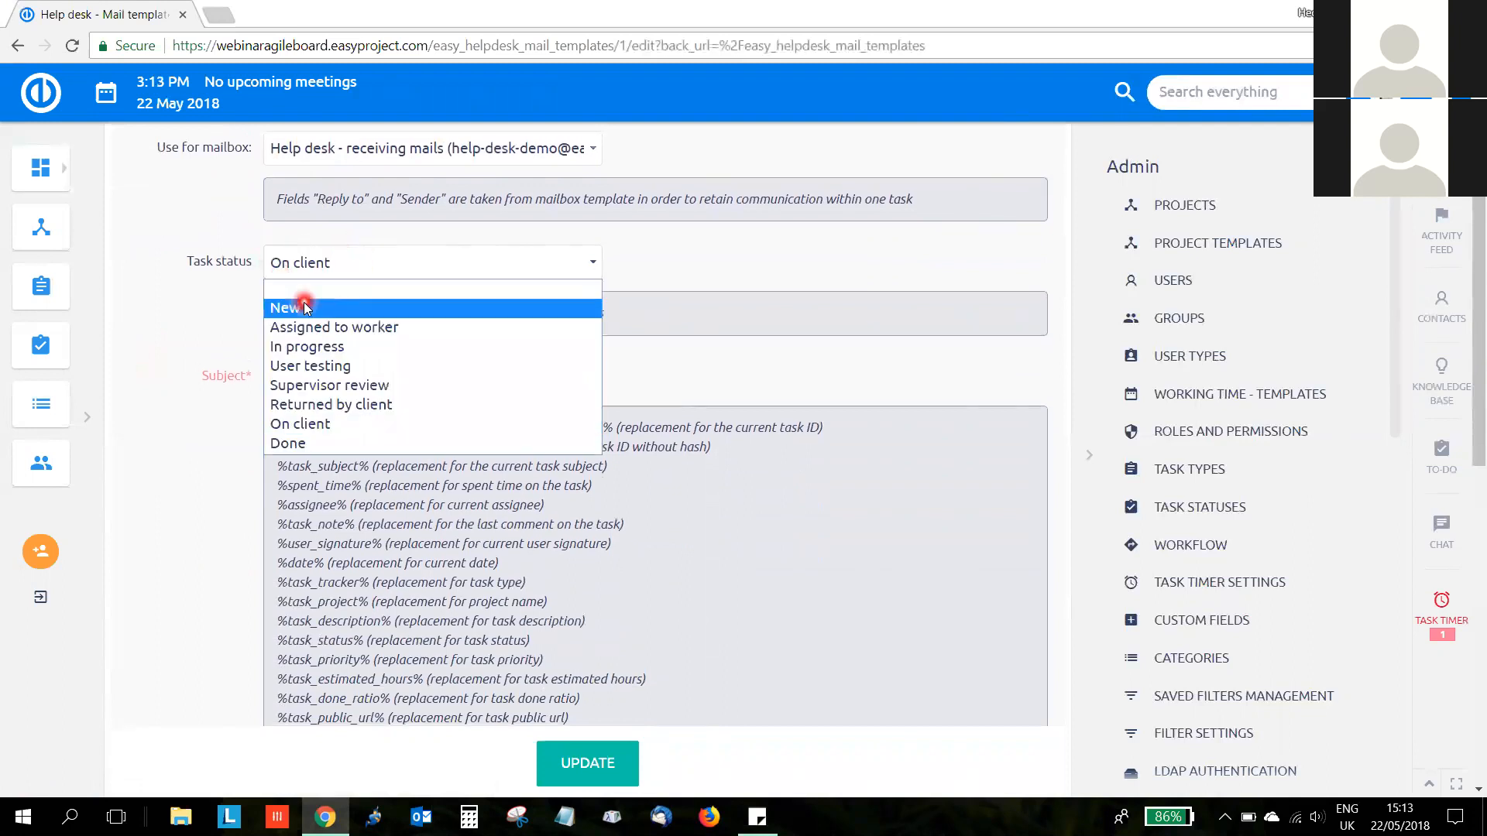
left_click(200, 308)
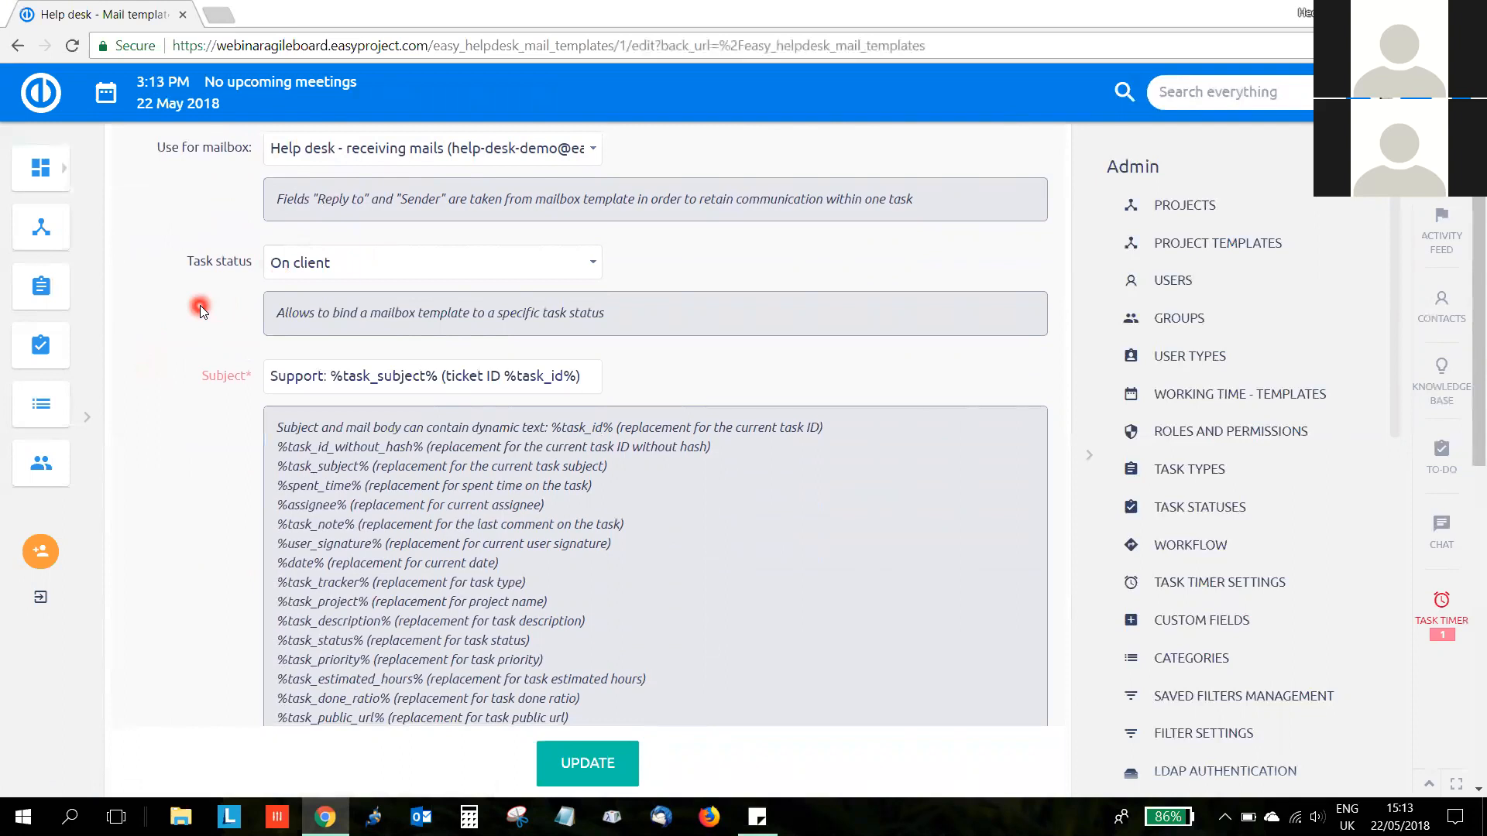
- Examine the template's dynamic text placeholders for the subject and body, and their use in the HTML mail body
scroll(199, 308, "up", 1)
scroll(200, 308, "down", 2)
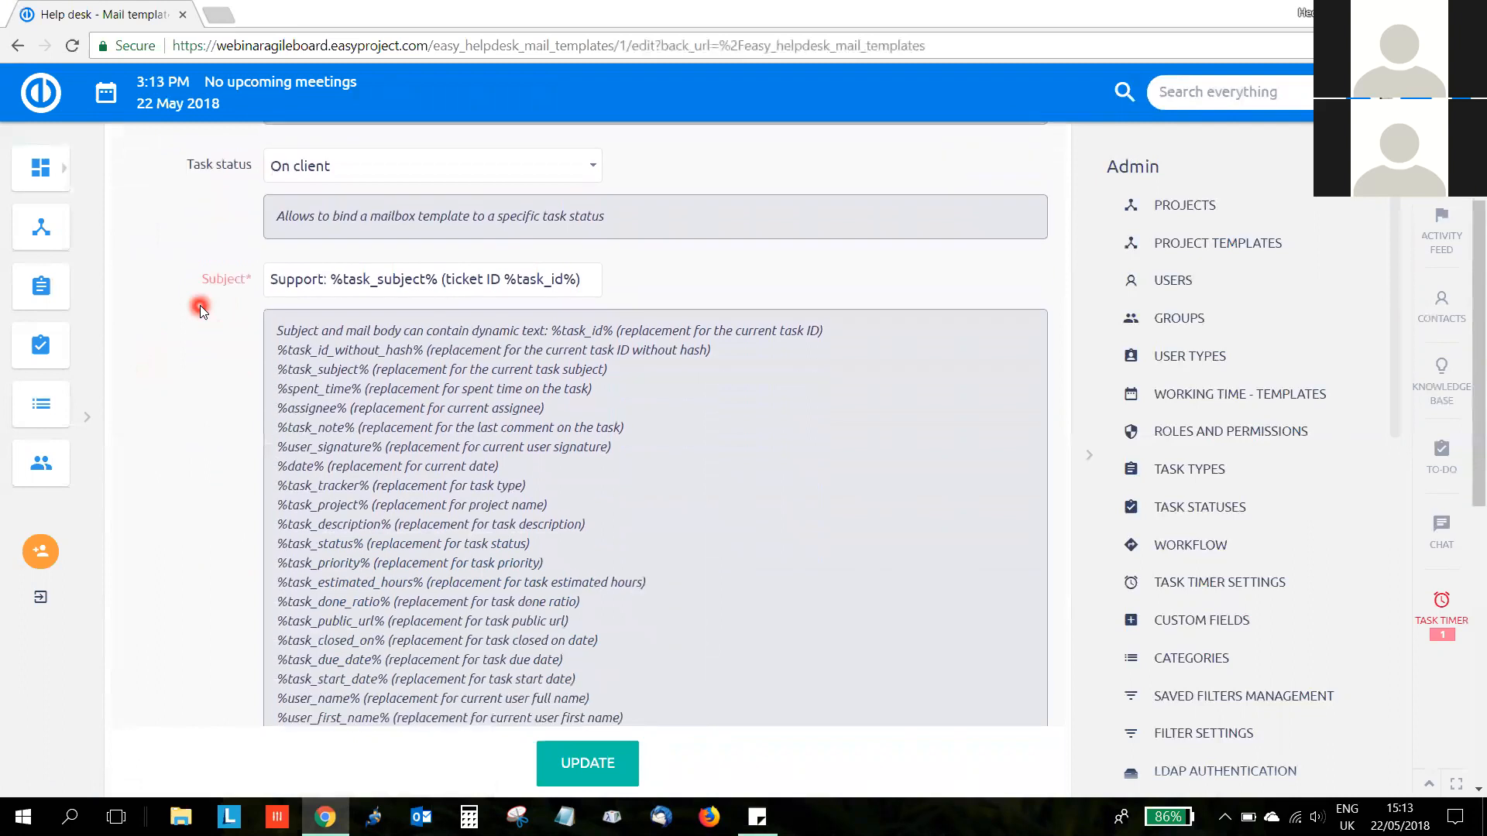
scroll(200, 309, "down", 1)
scroll(200, 306, "down", 5)
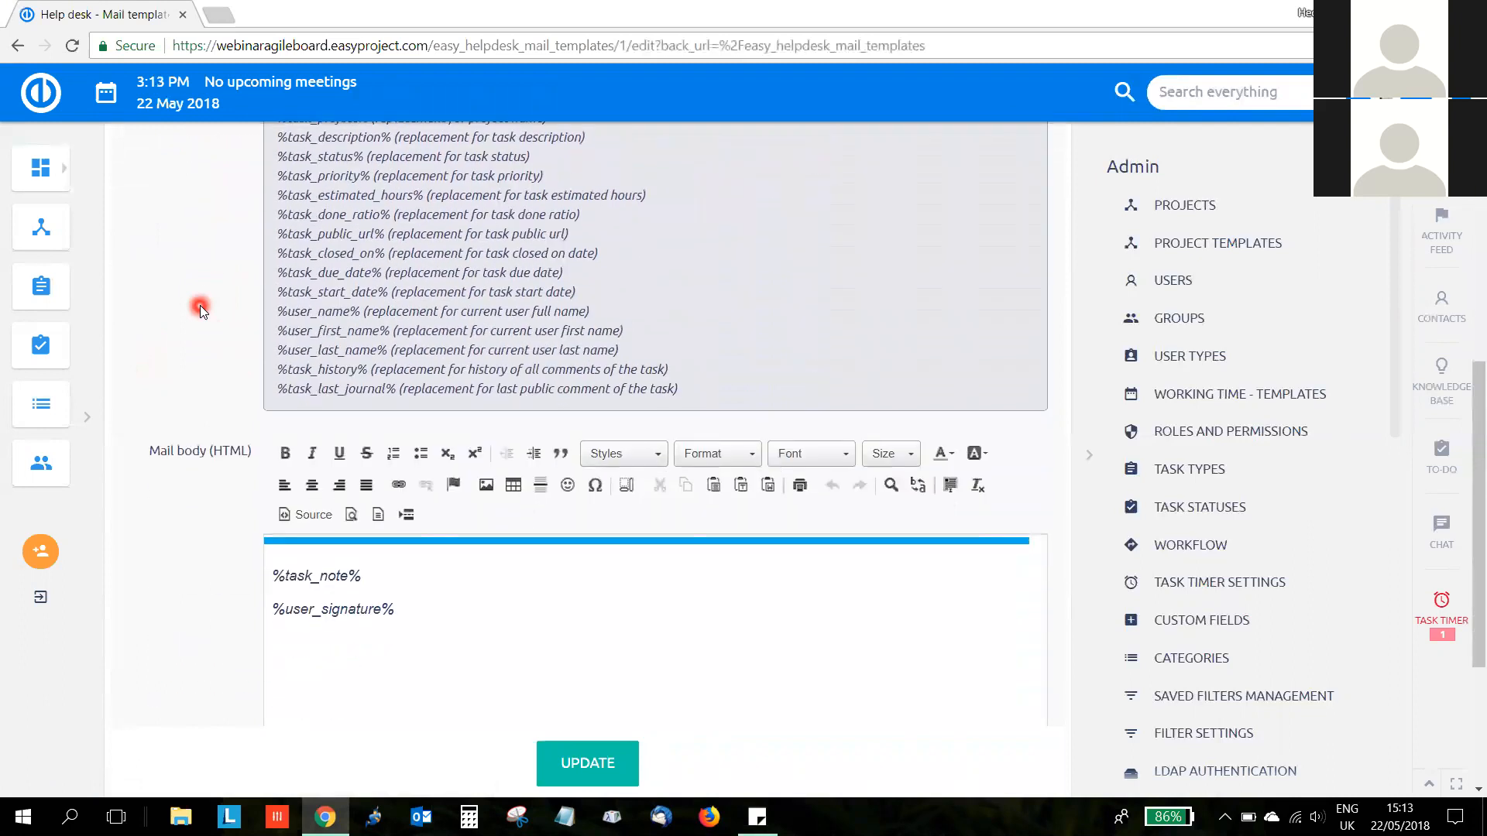
scroll(266, 440, "up", 5)
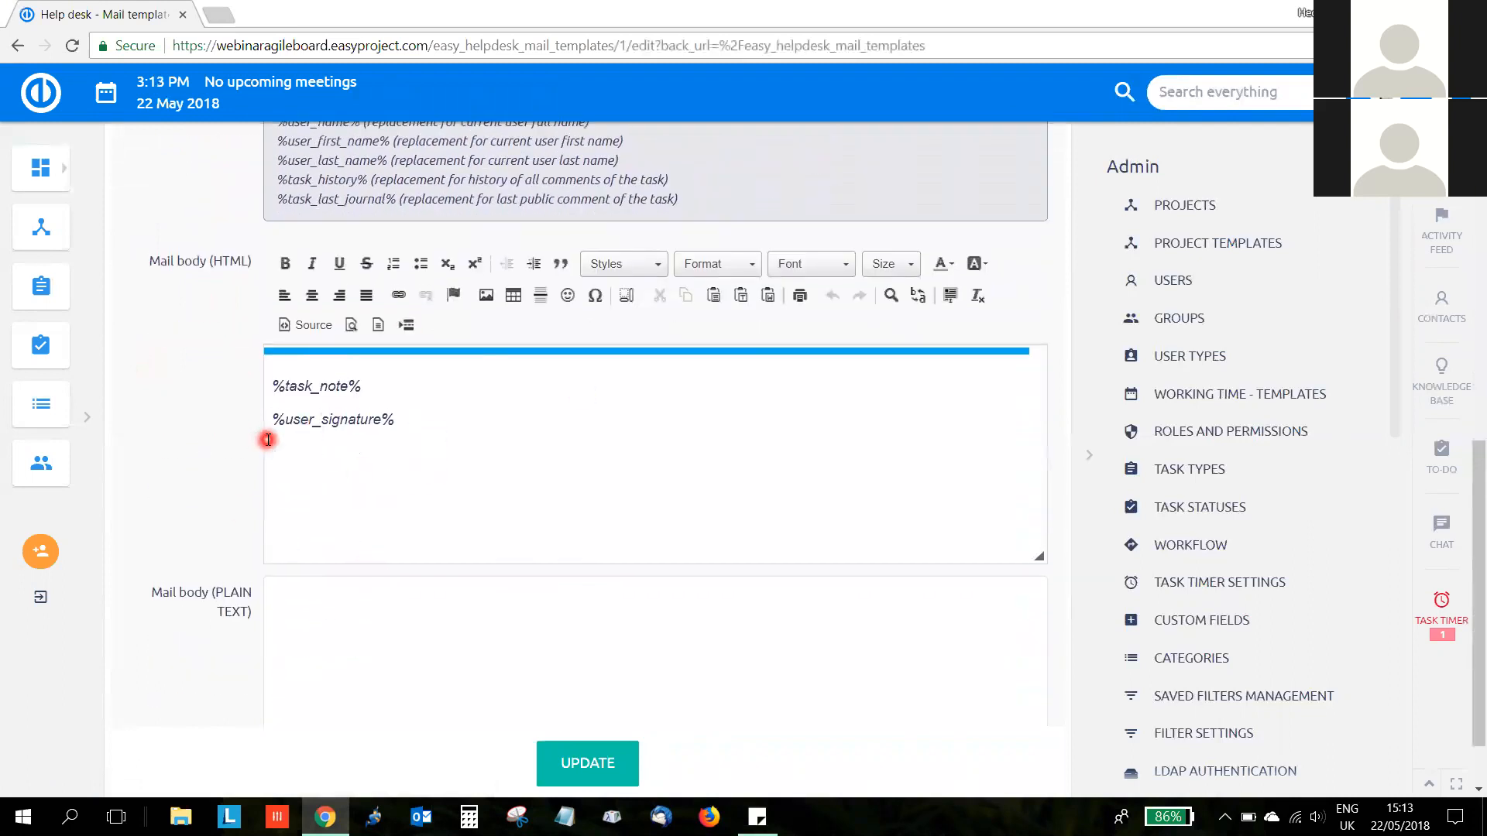
scroll(266, 441, "up", 2)
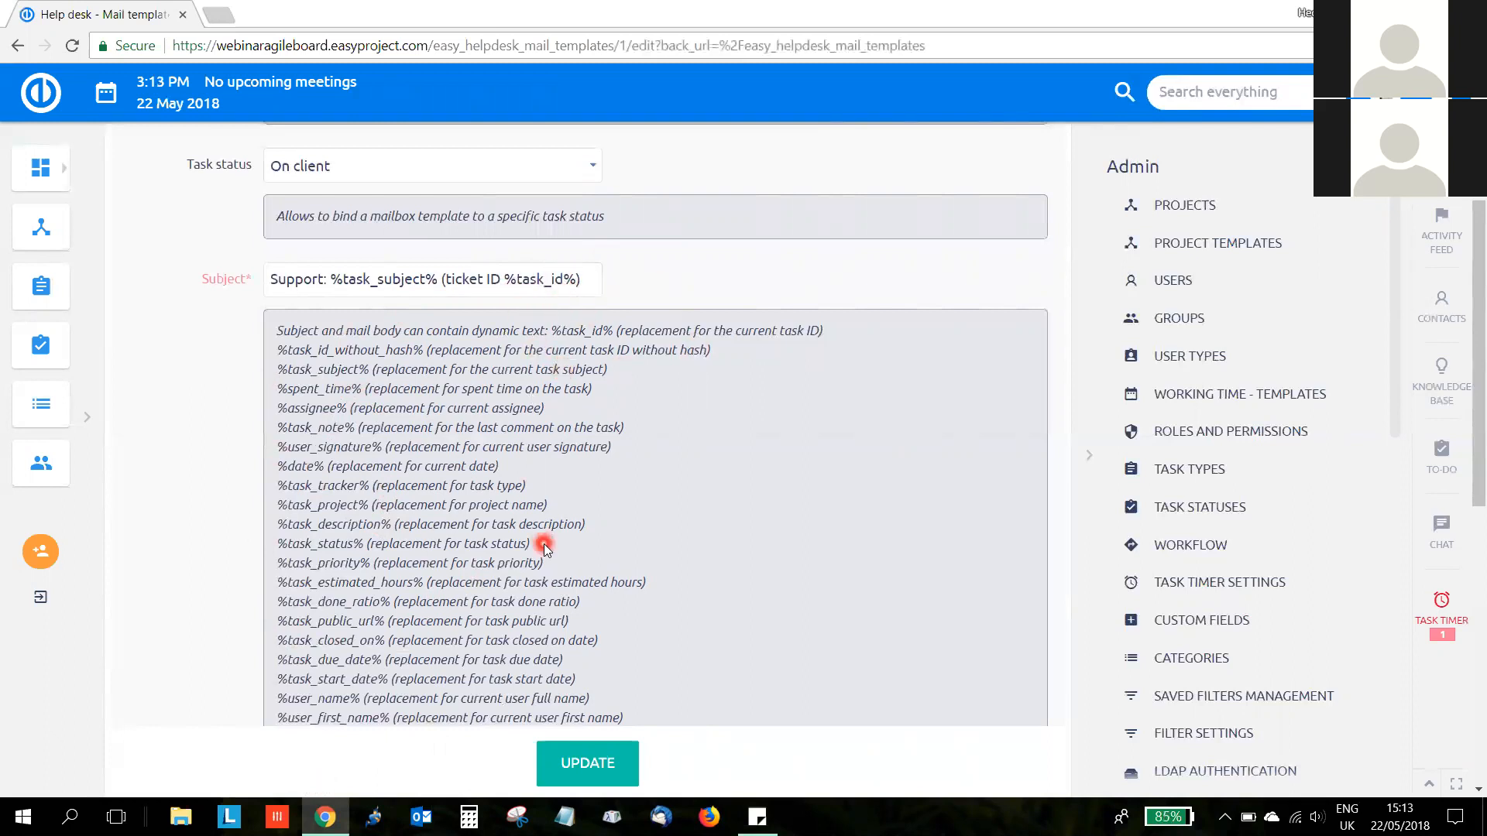
scroll(543, 544, "down", 7)
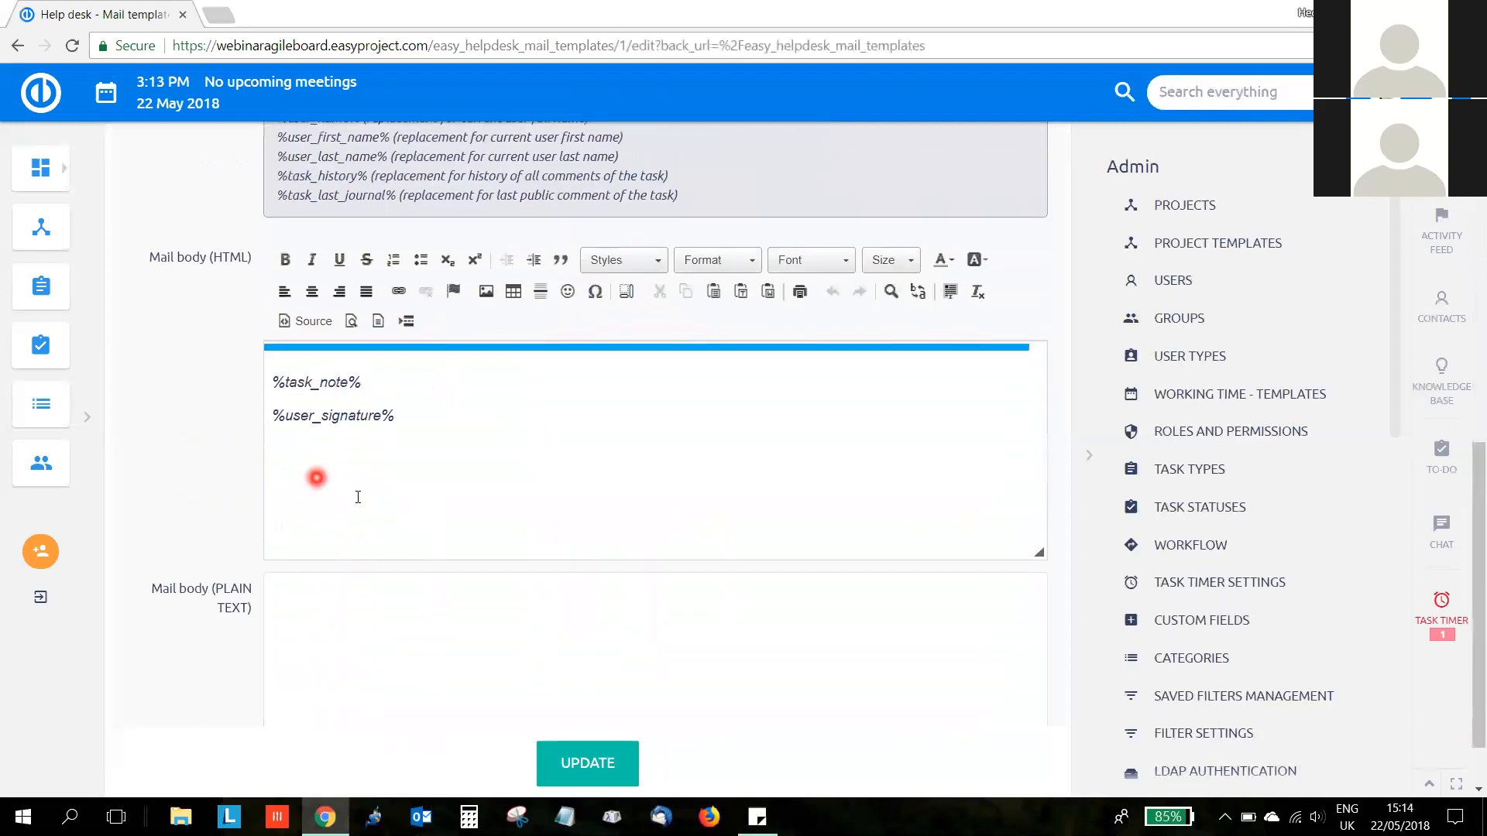
scroll(441, 530, "up", 2)
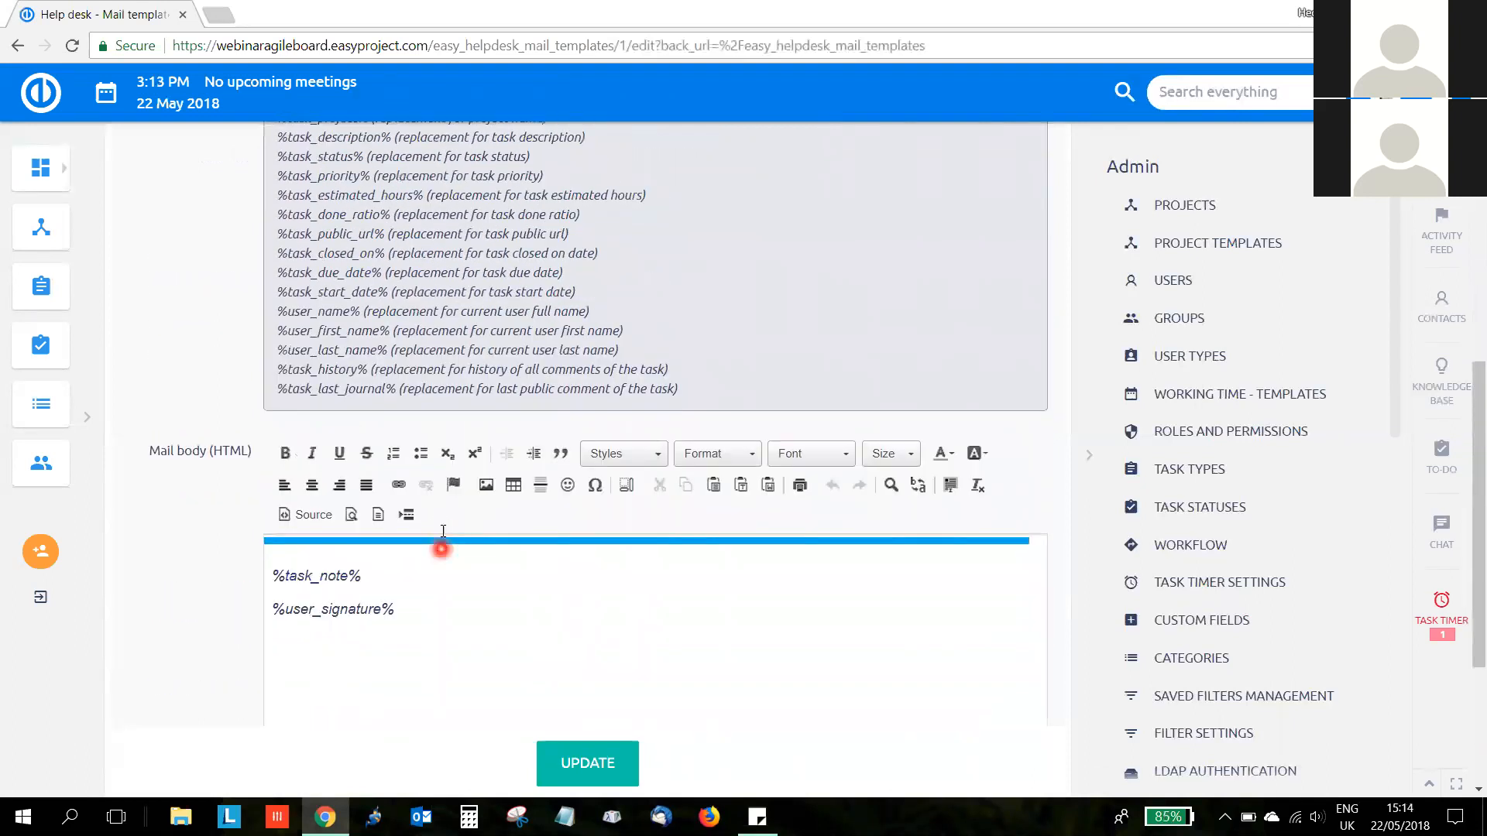
scroll(441, 607, "up", 1)
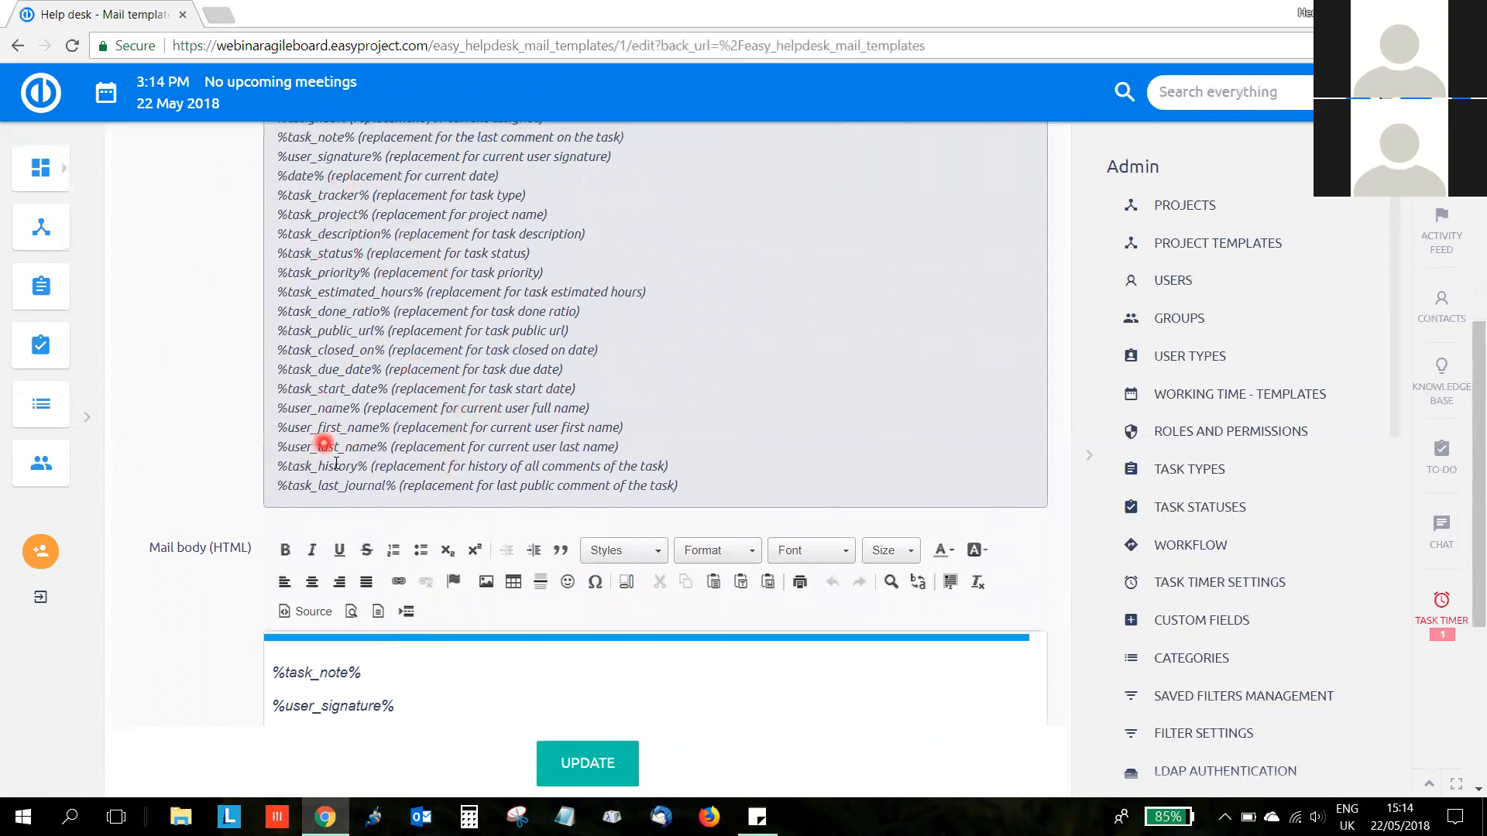
scroll(374, 492, "down", 2)
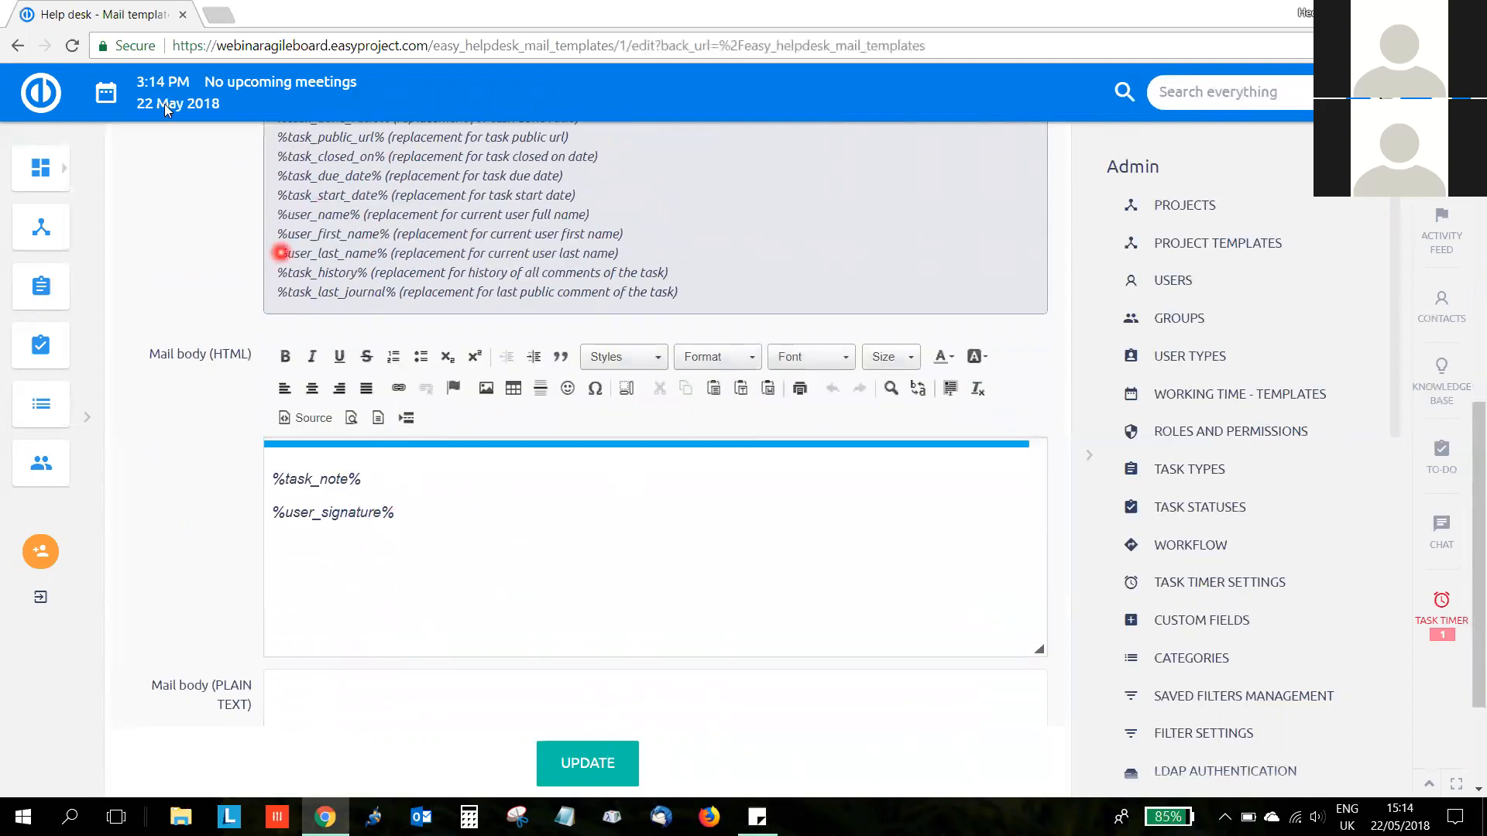
- List all help desk projects, open the edit forms of Help desk and Special Client project in separate tabs, and show the Help desk form
left_click(17, 45)
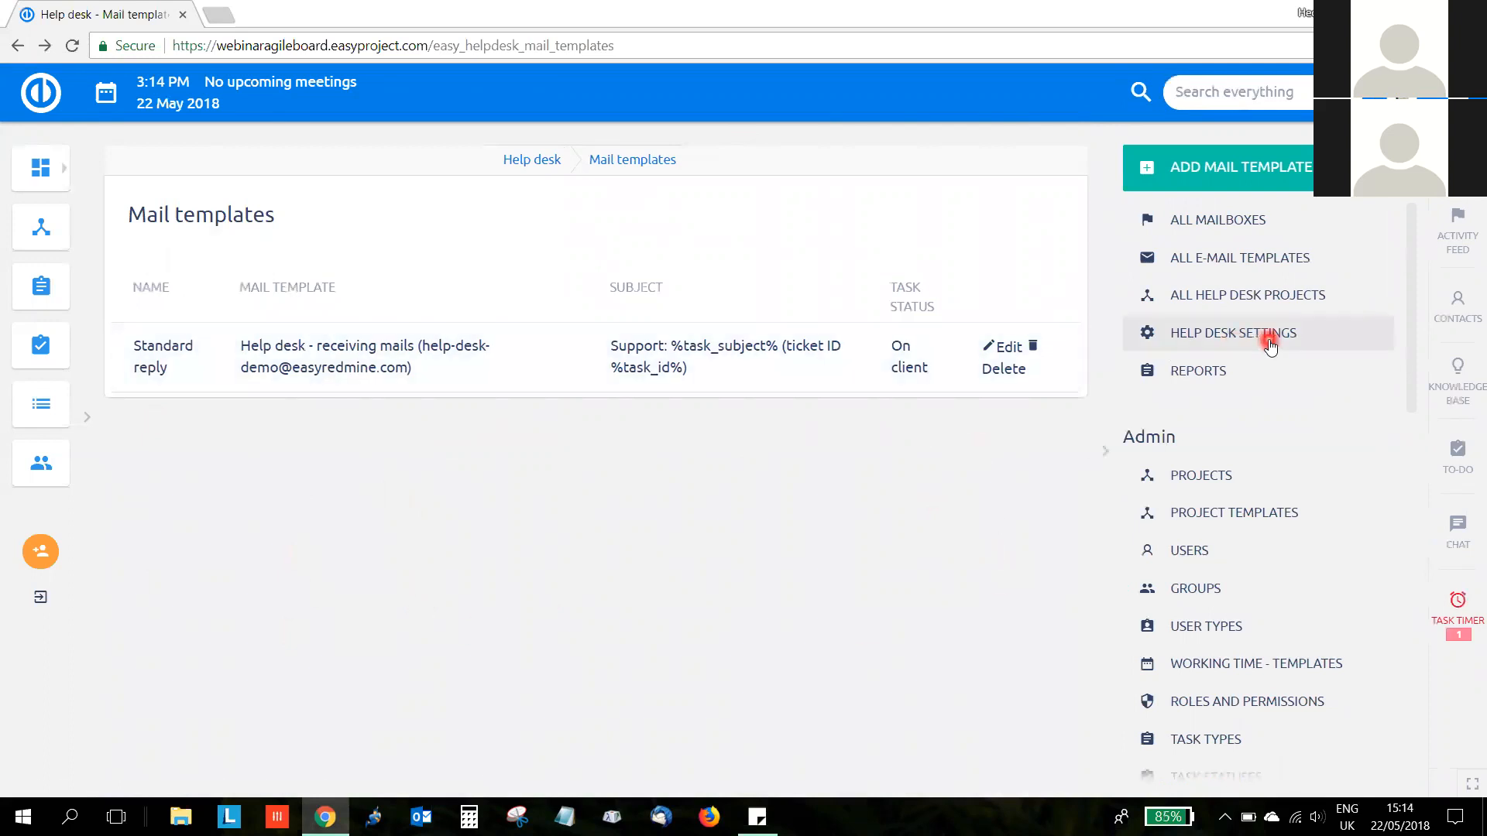
left_click(1279, 307)
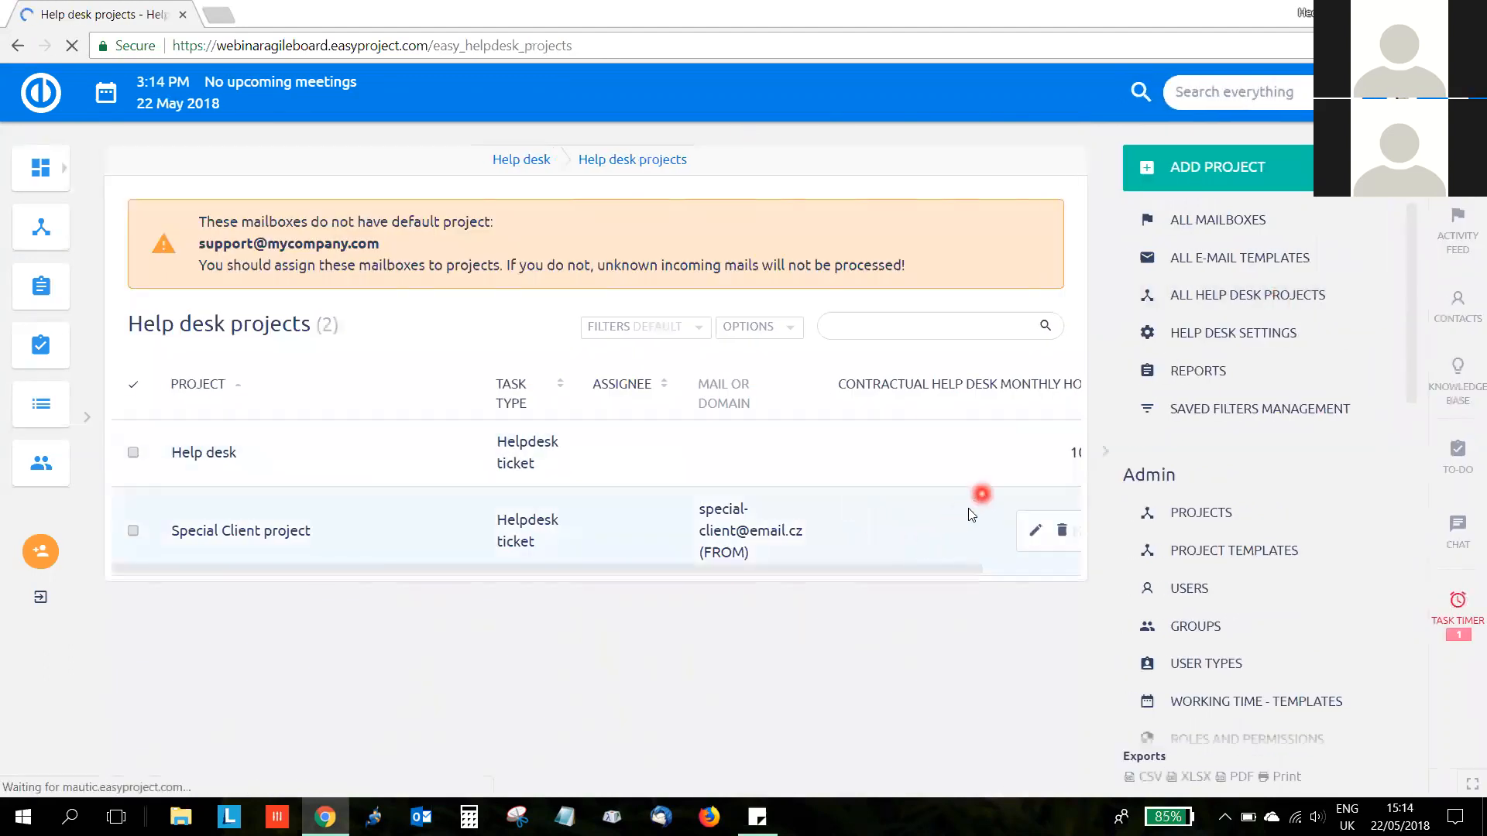
middle_click(1035, 452)
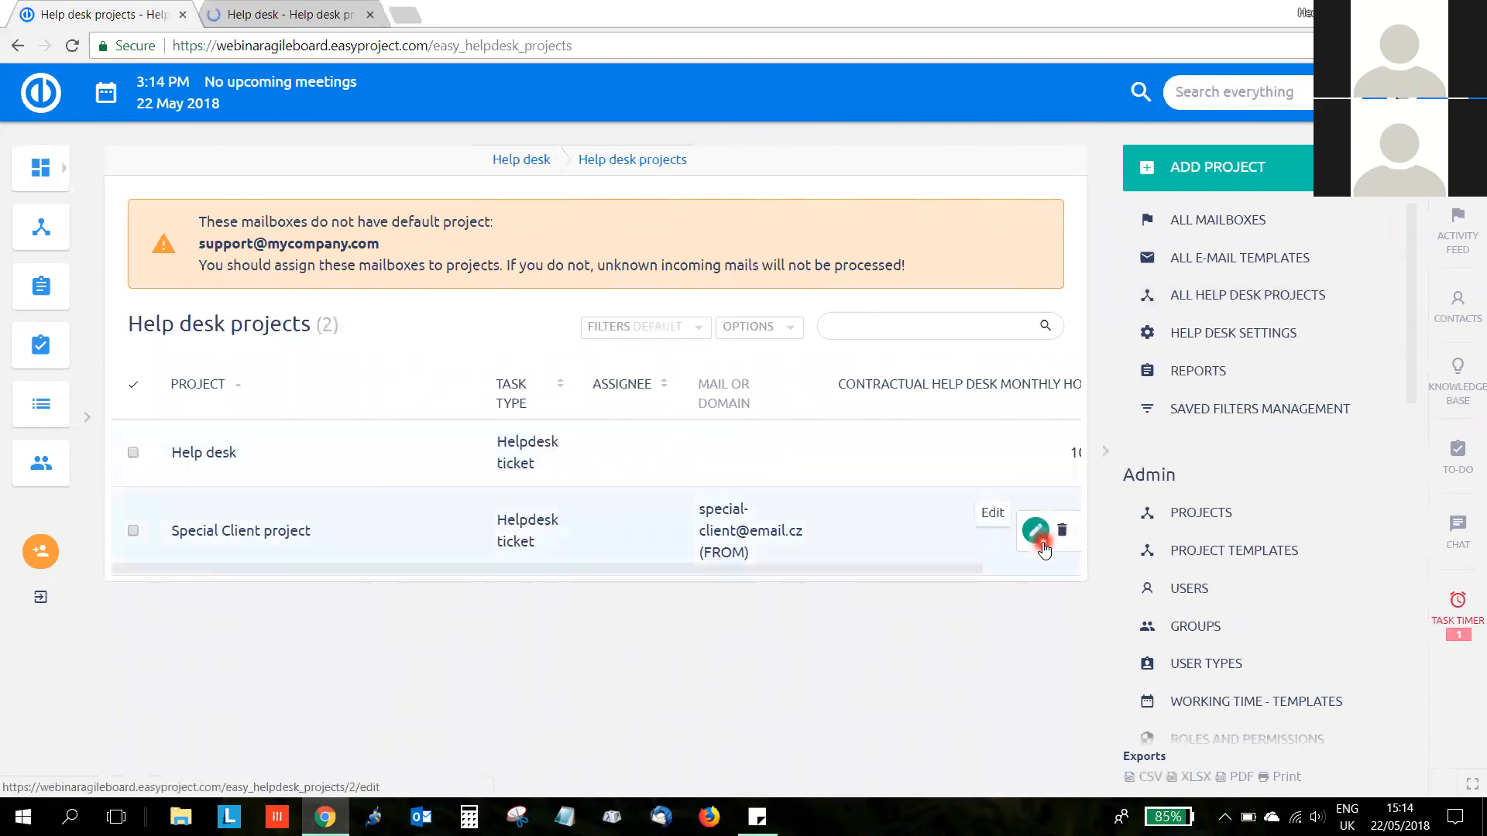
middle_click(1034, 534)
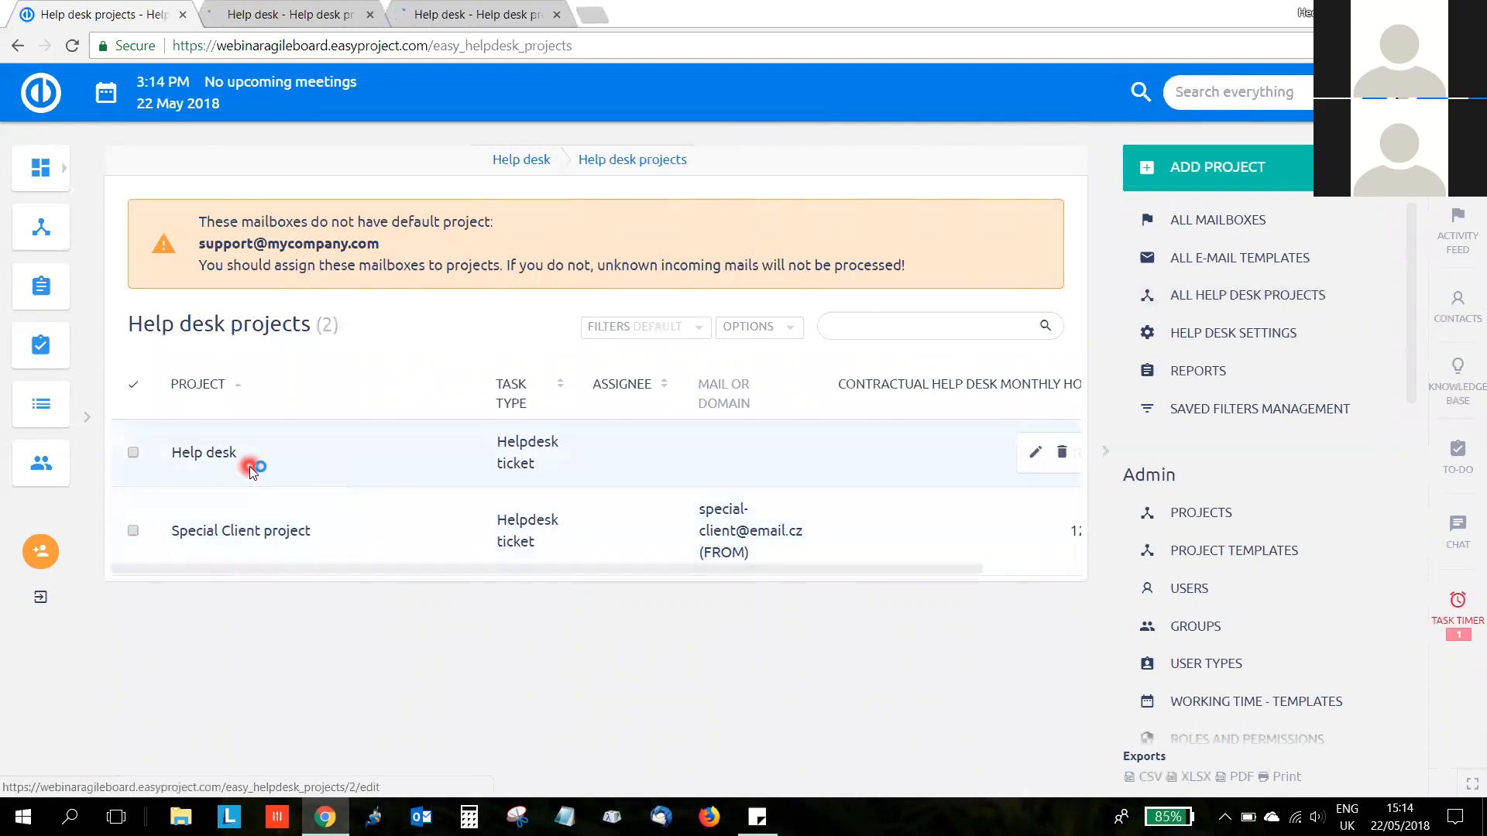
left_click(283, 11)
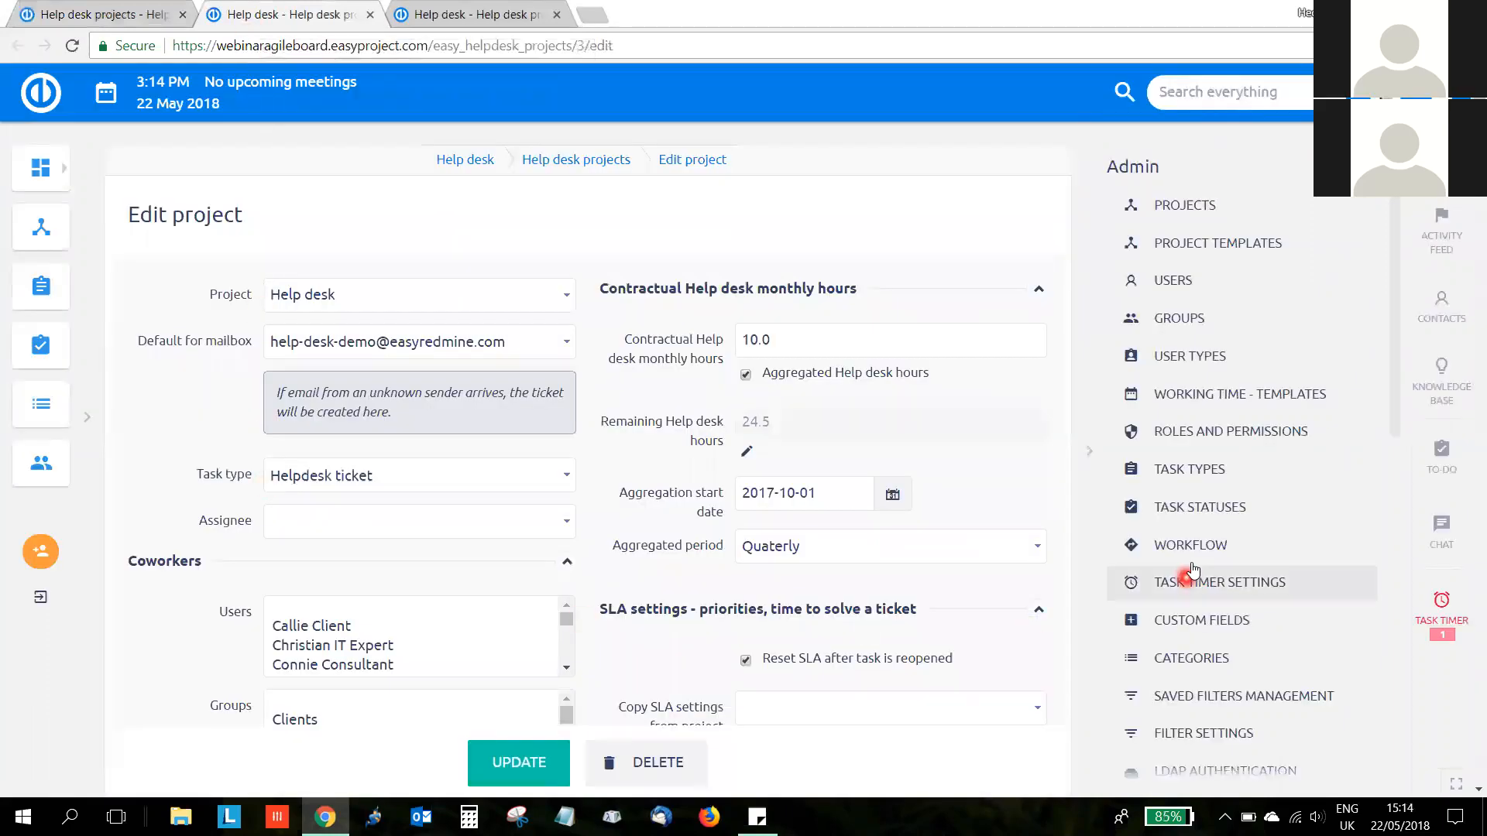
- Collapse the Admin sidebar and view the default mailbox and assignee choices for the Help desk project
left_click(1092, 451)
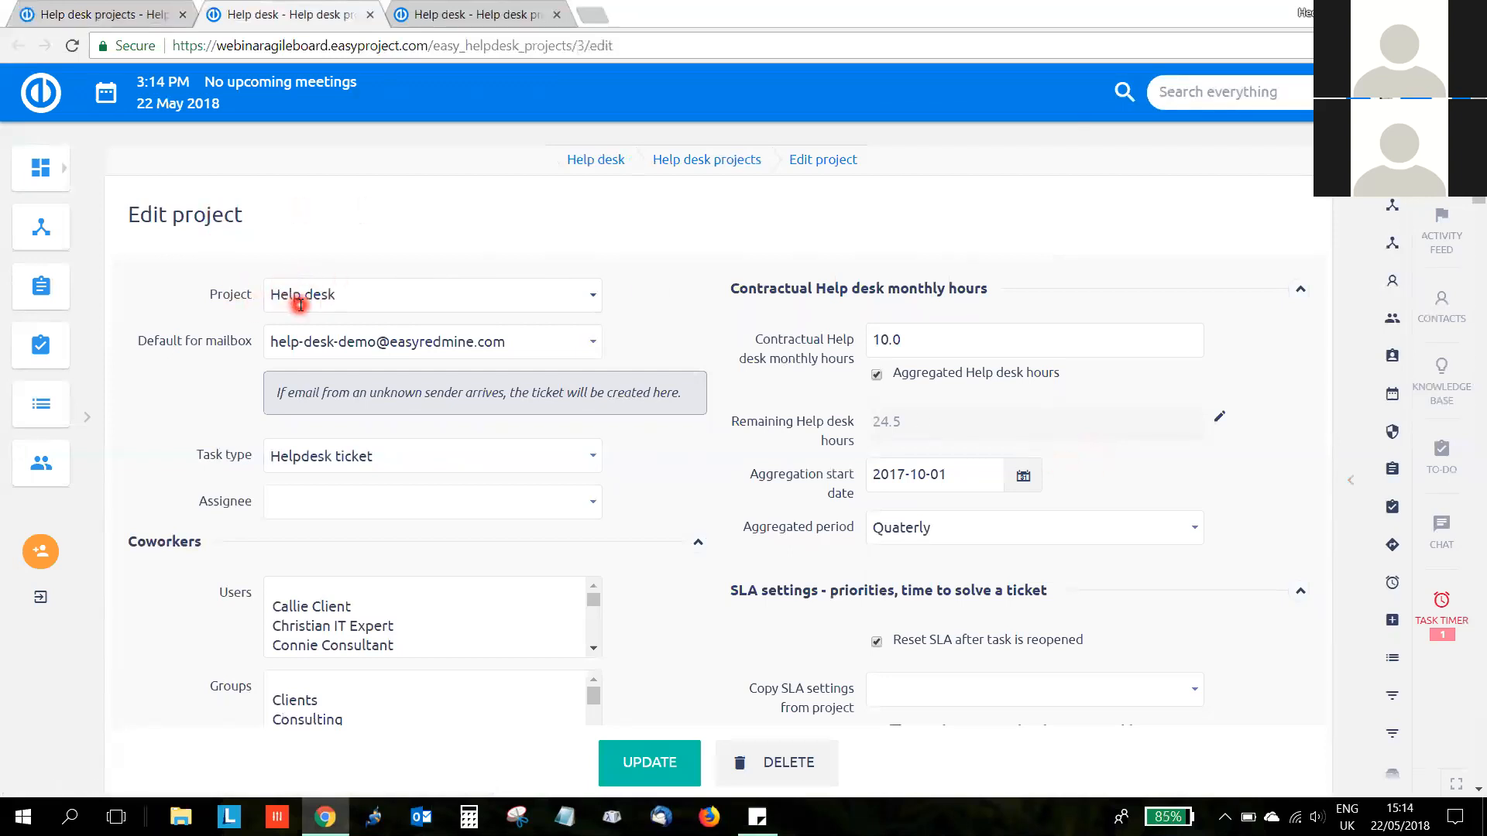
scroll(159, 391, "down", 1)
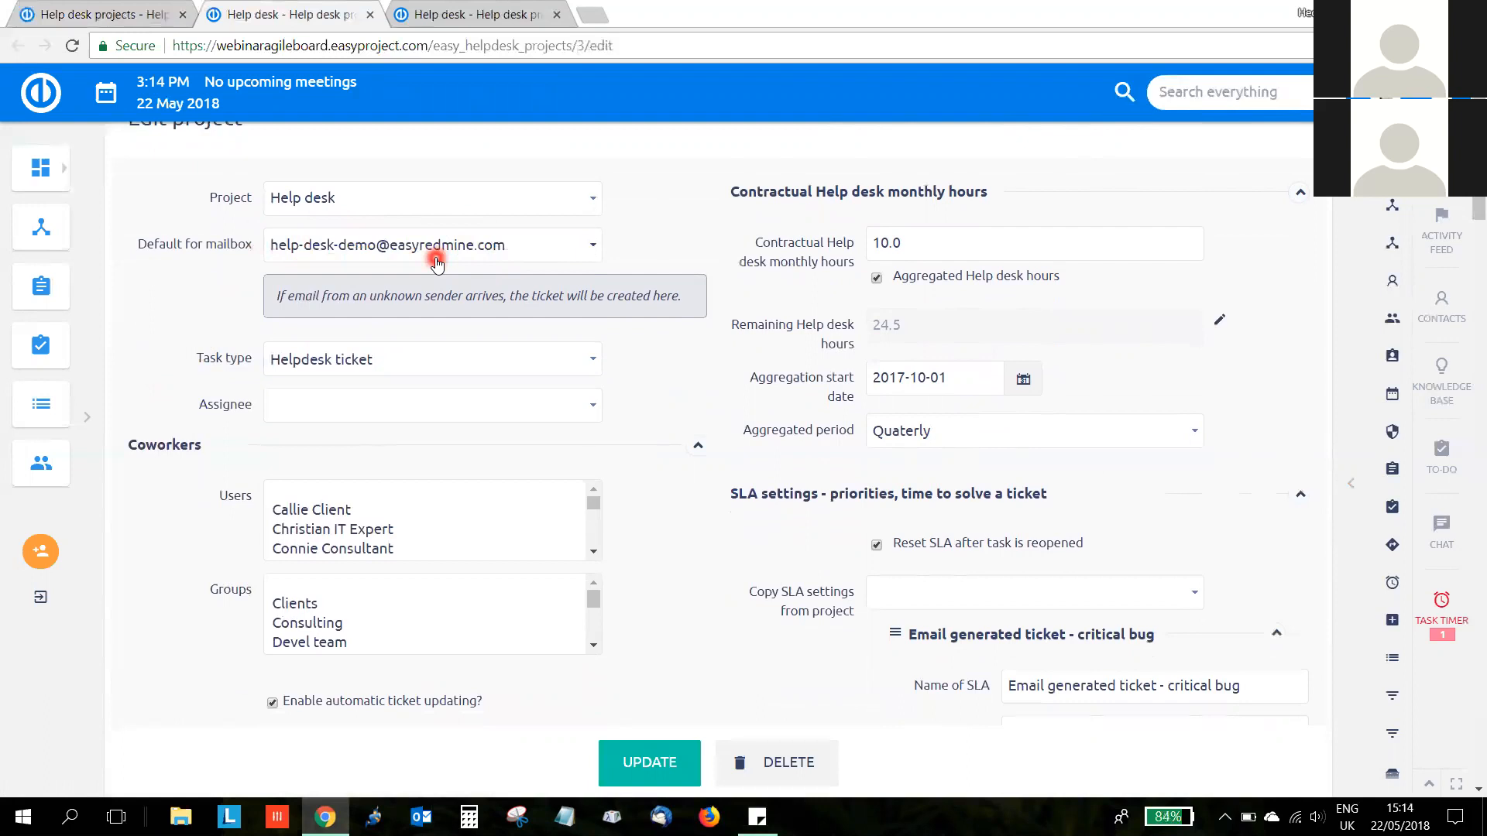
left_click(579, 244)
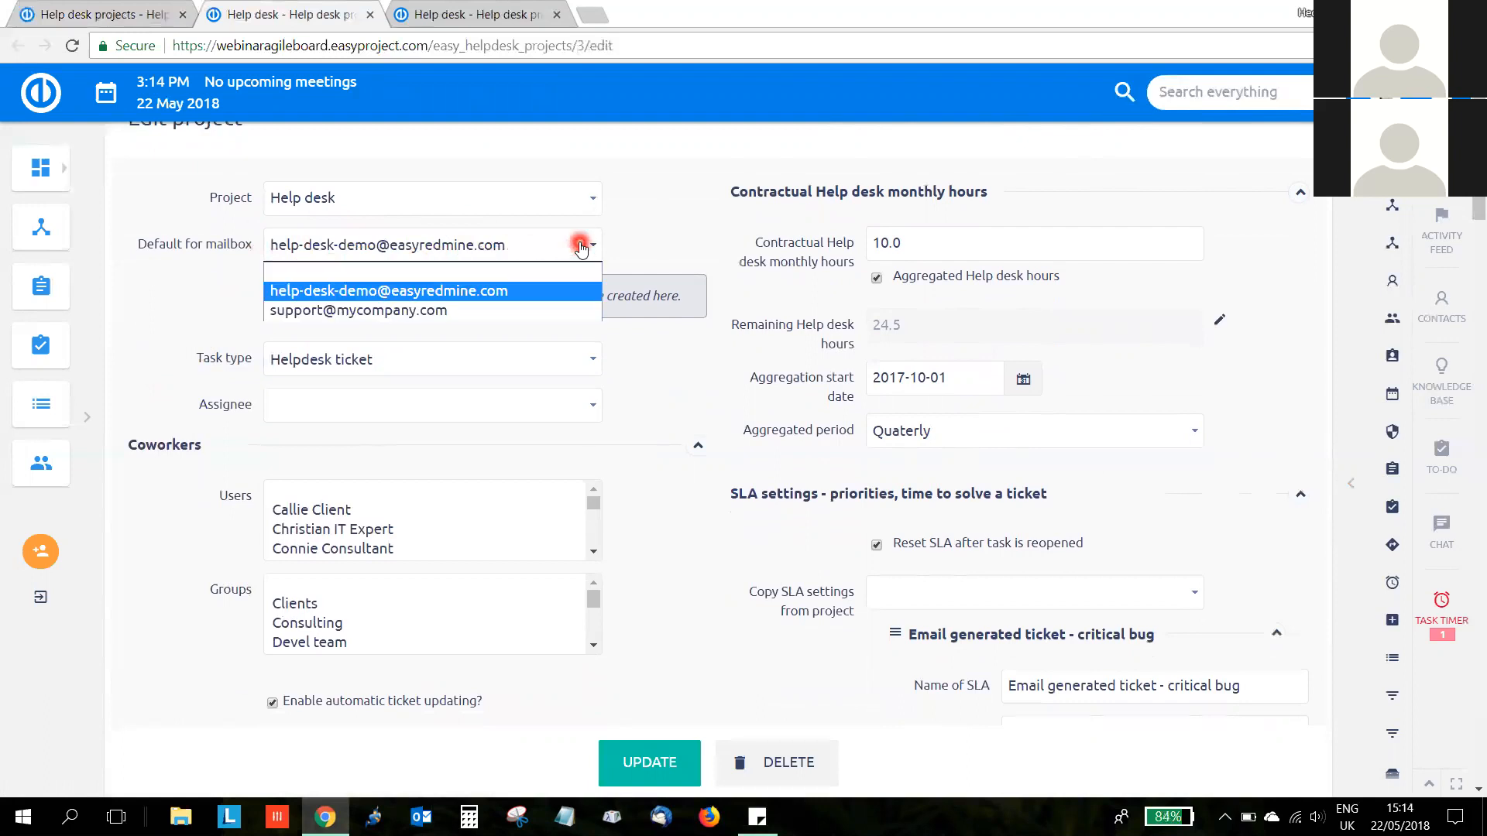
left_click(282, 300)
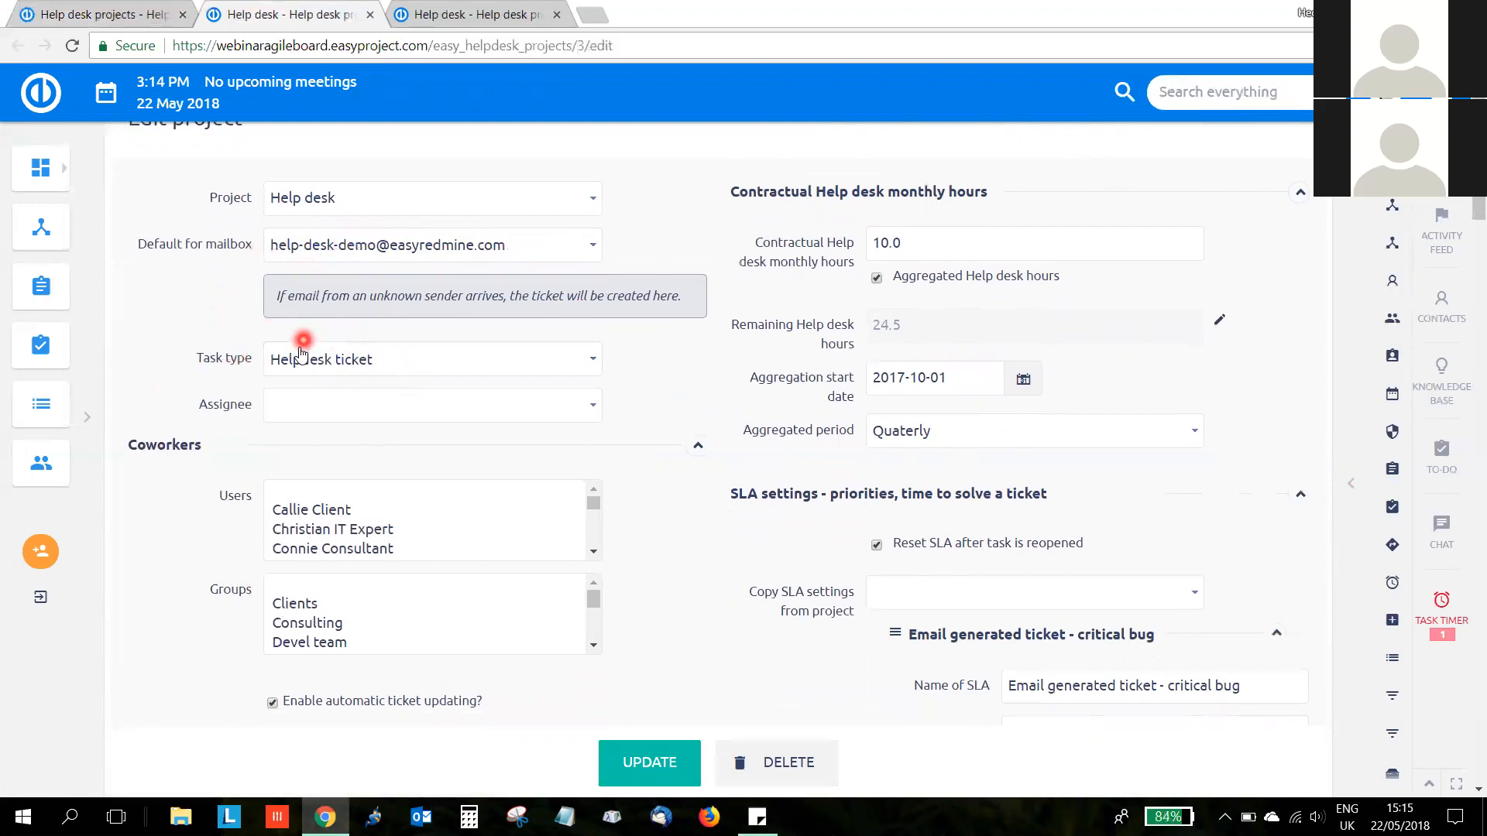
left_click(348, 410)
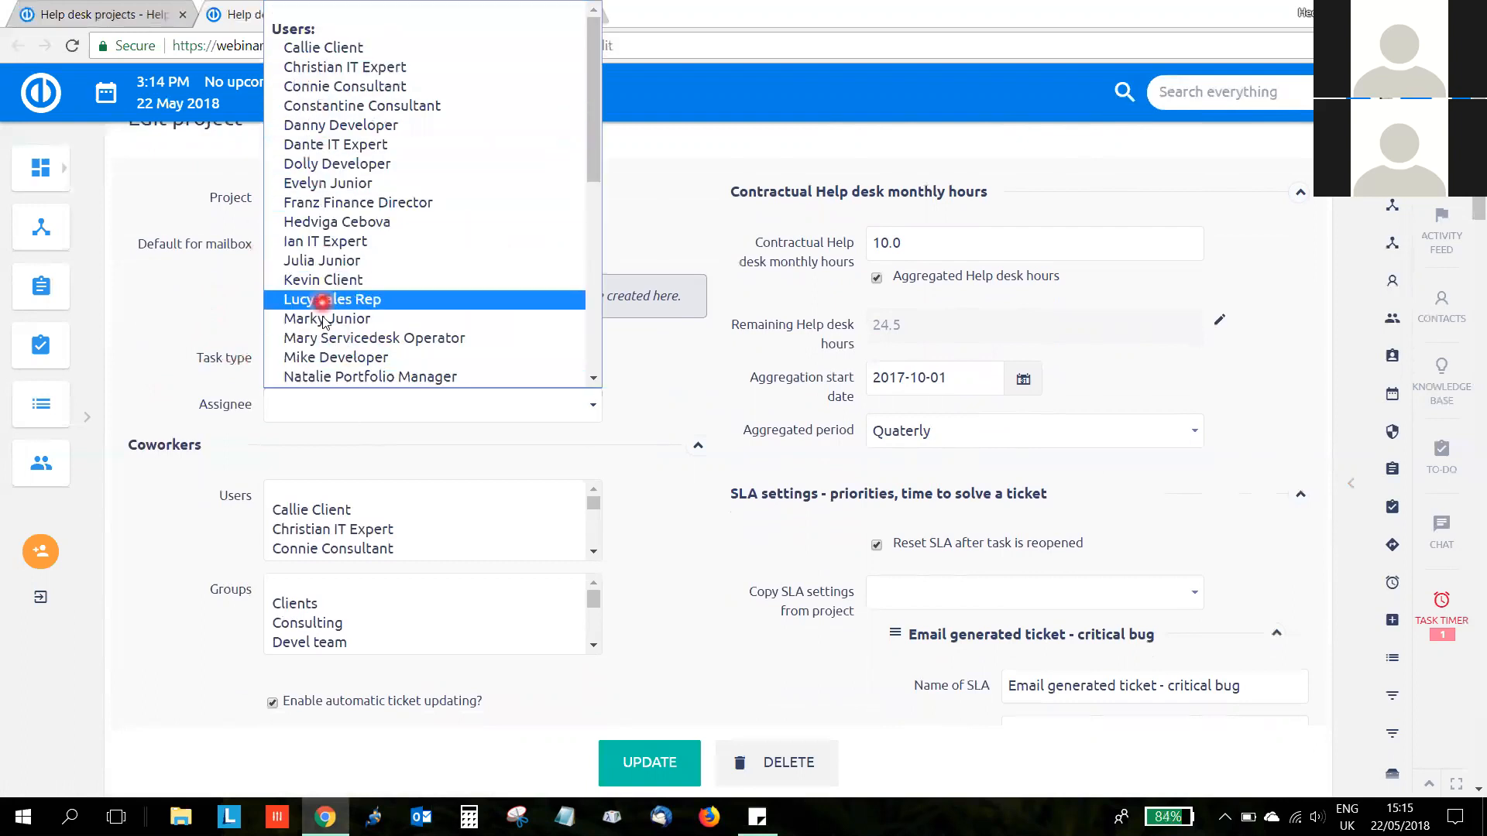
left_click(141, 328)
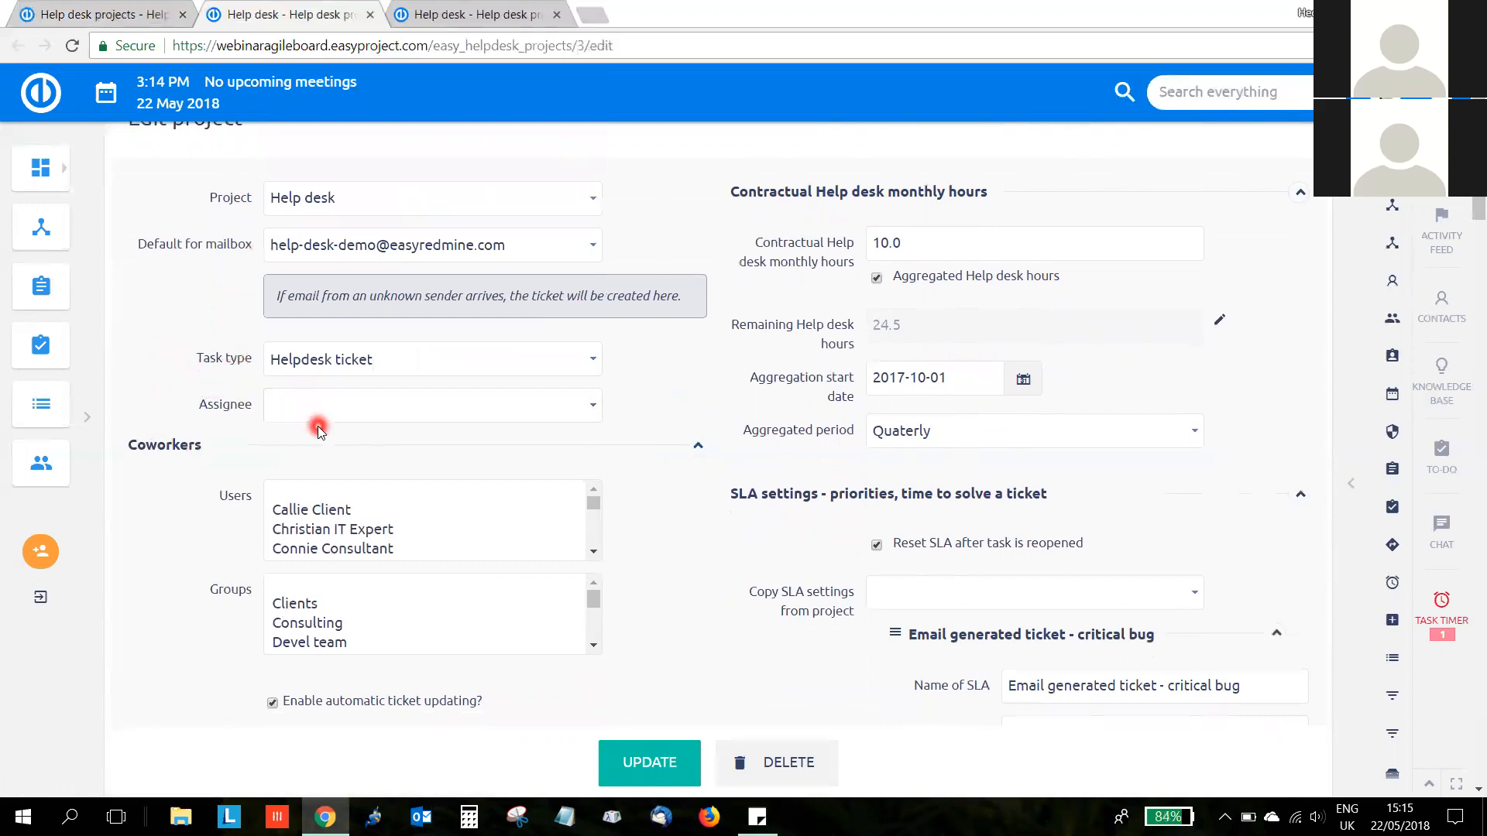
- Collapse and re-expand the Coworkers section, and switch automatic ticket updating off and on again to show its dependent settings
scroll(349, 422, "down", 1)
left_click(698, 350)
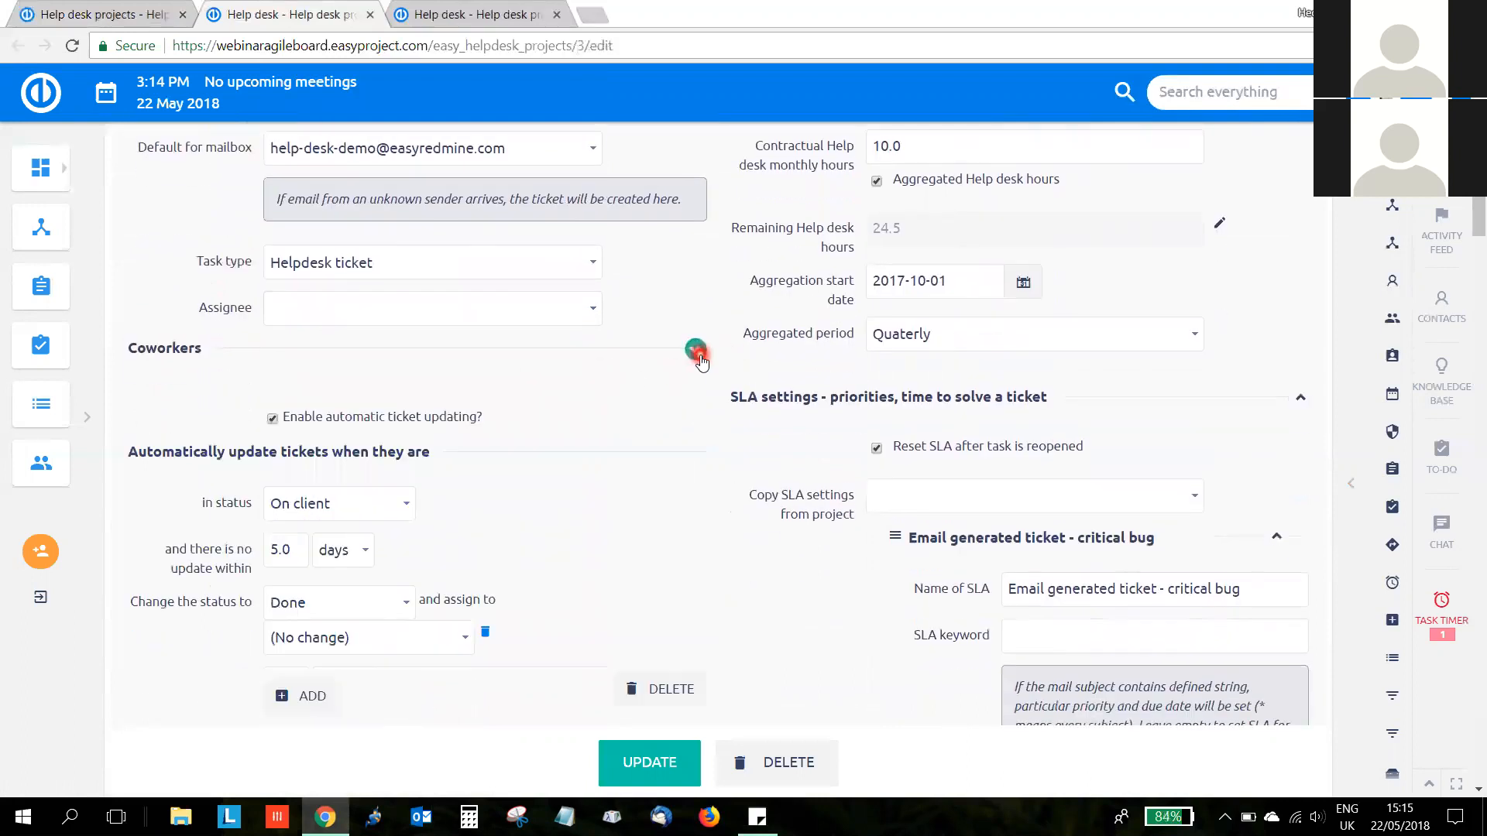
left_click(697, 350)
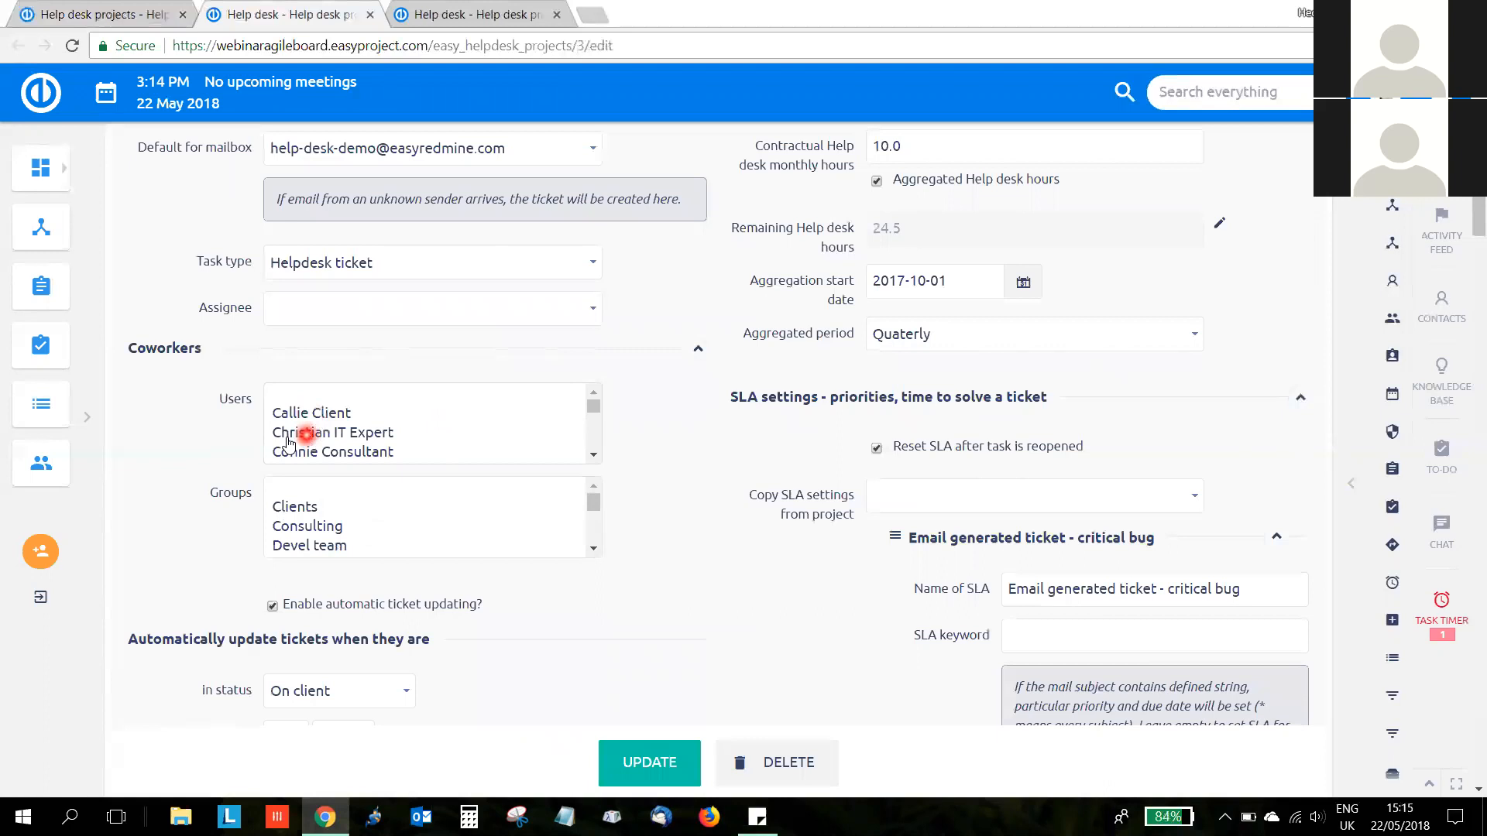
scroll(216, 460, "down", 2)
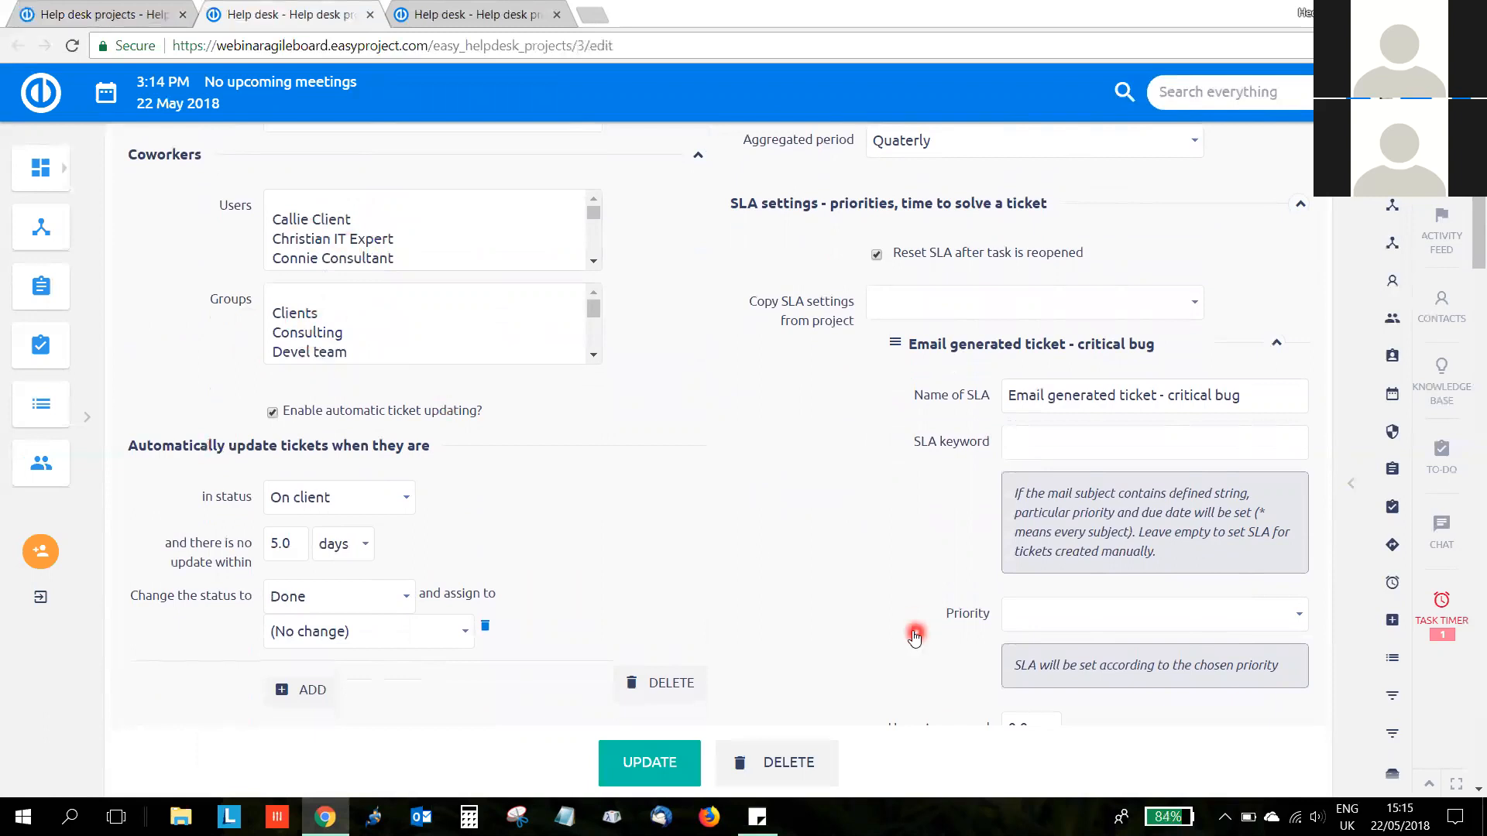
scroll(906, 624, "down", 1)
left_click(422, 313)
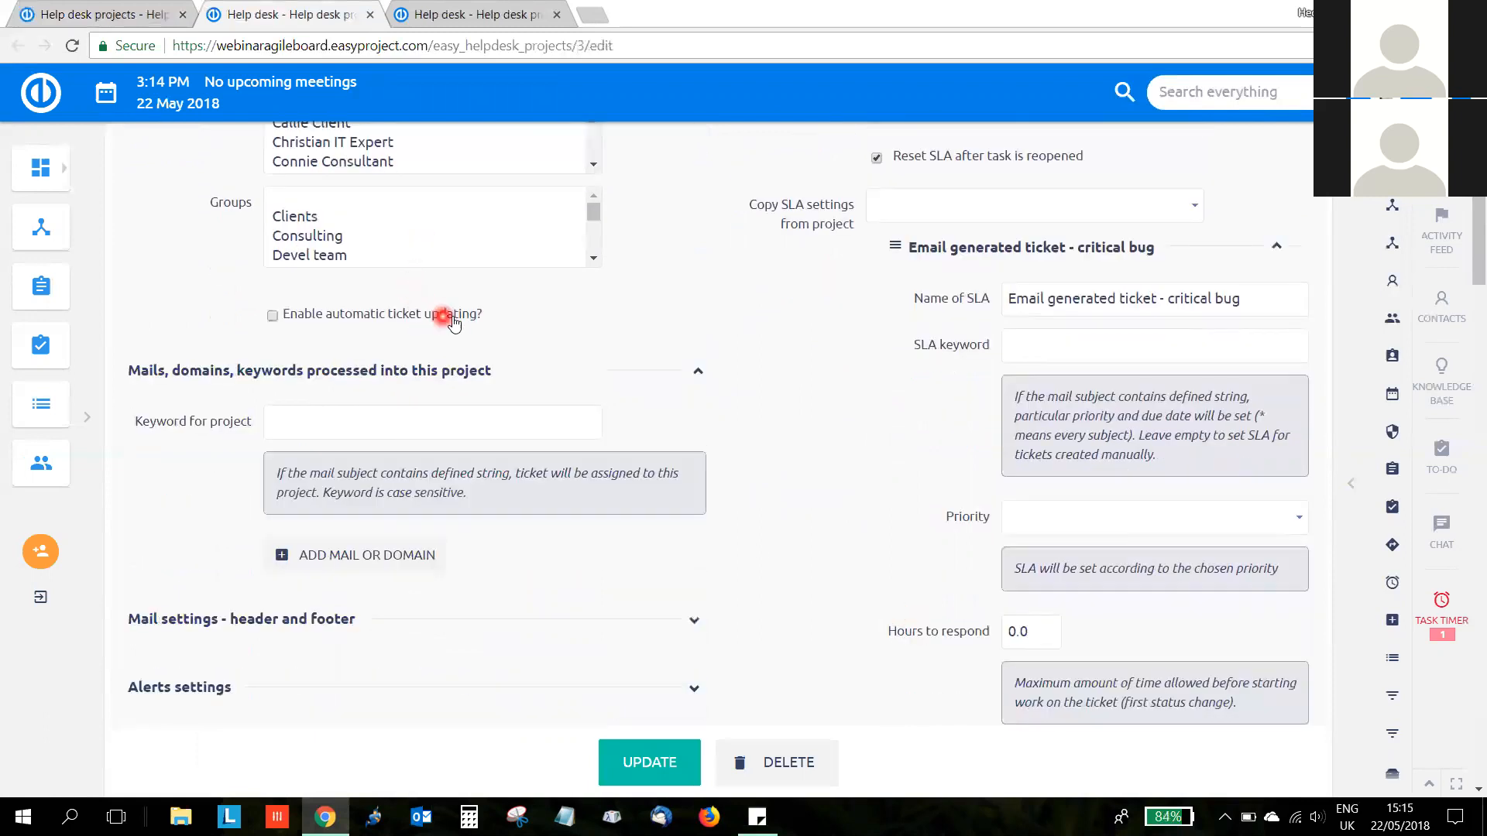
left_click(457, 314)
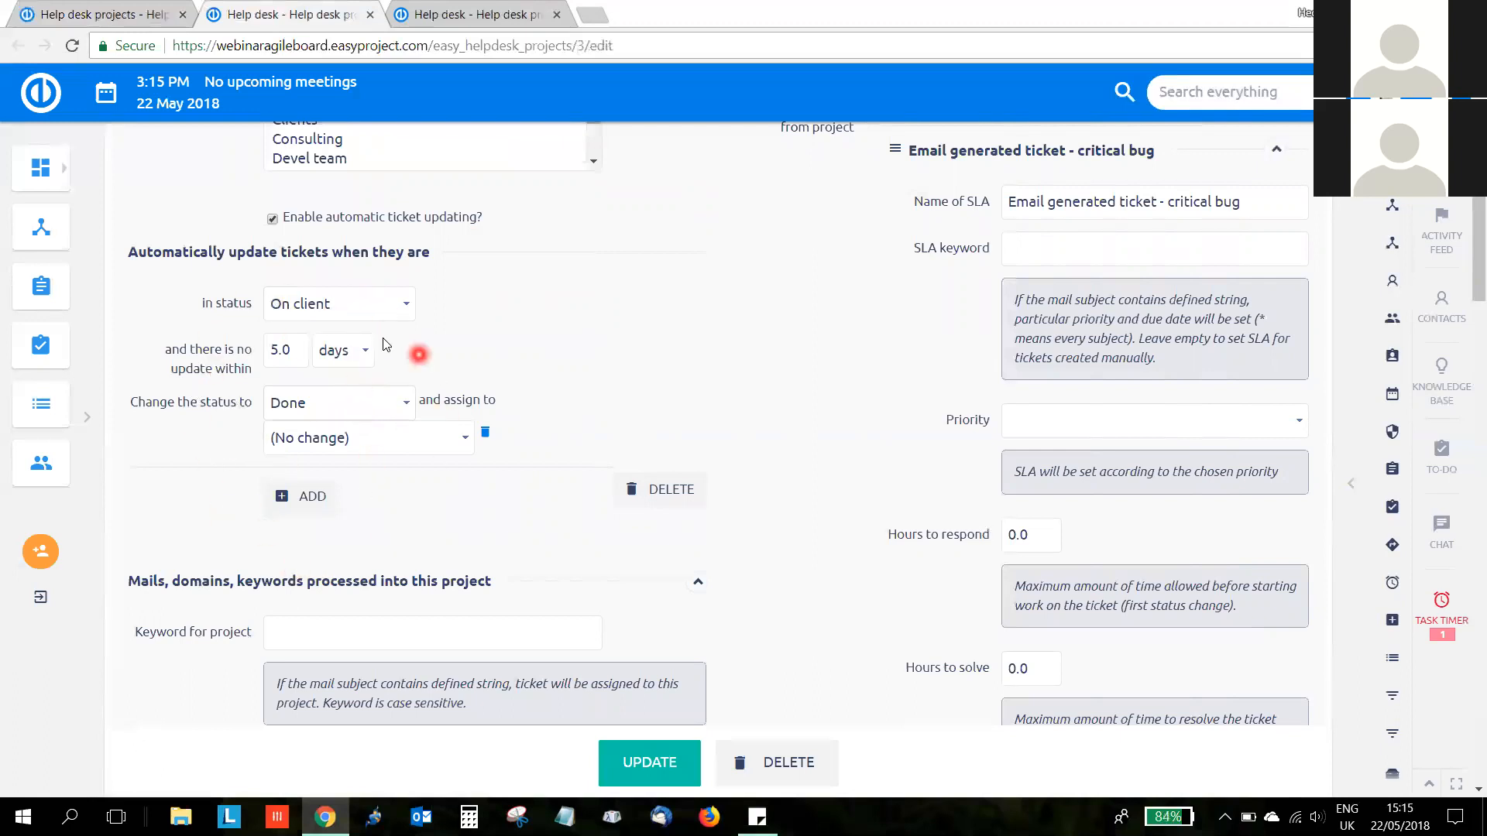
- Examine the rule for automatically updating tickets and the settings for mails, domains and keywords processed into this project
scroll(407, 488, "down", 1)
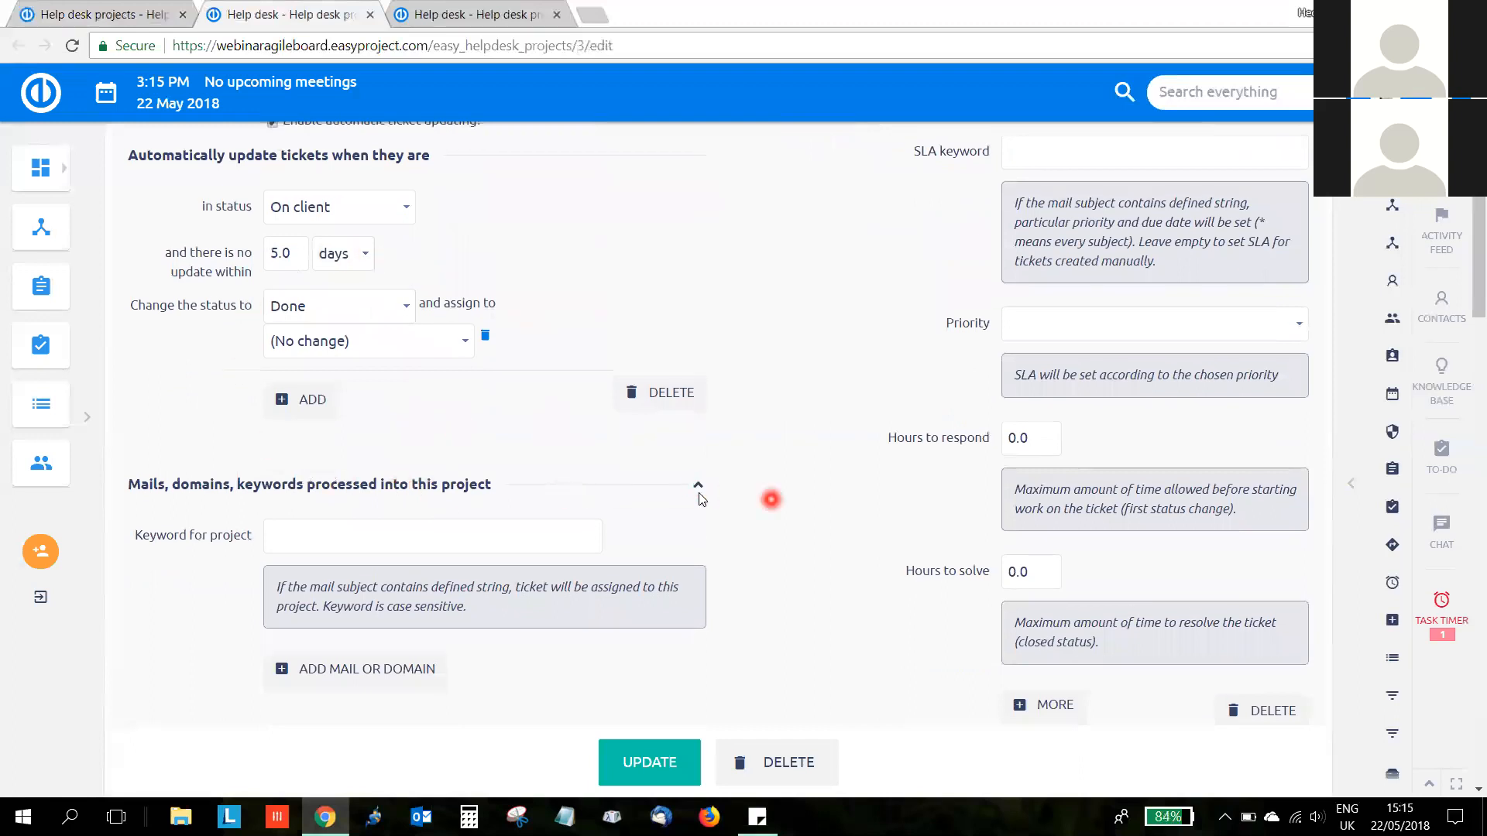
scroll(776, 505, "down", 1)
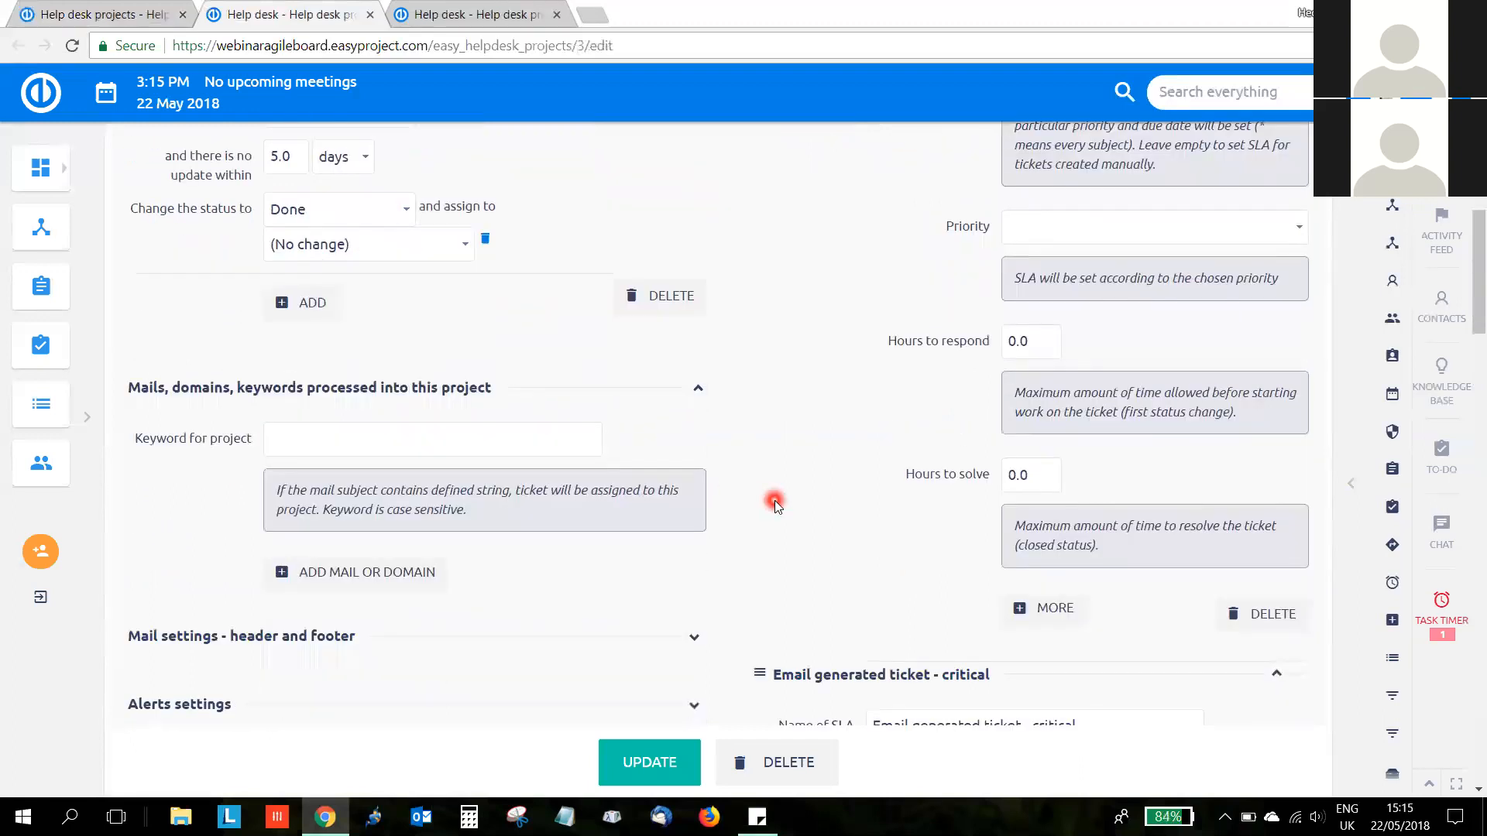
scroll(776, 505, "down", 1)
scroll(775, 500, "up", 7)
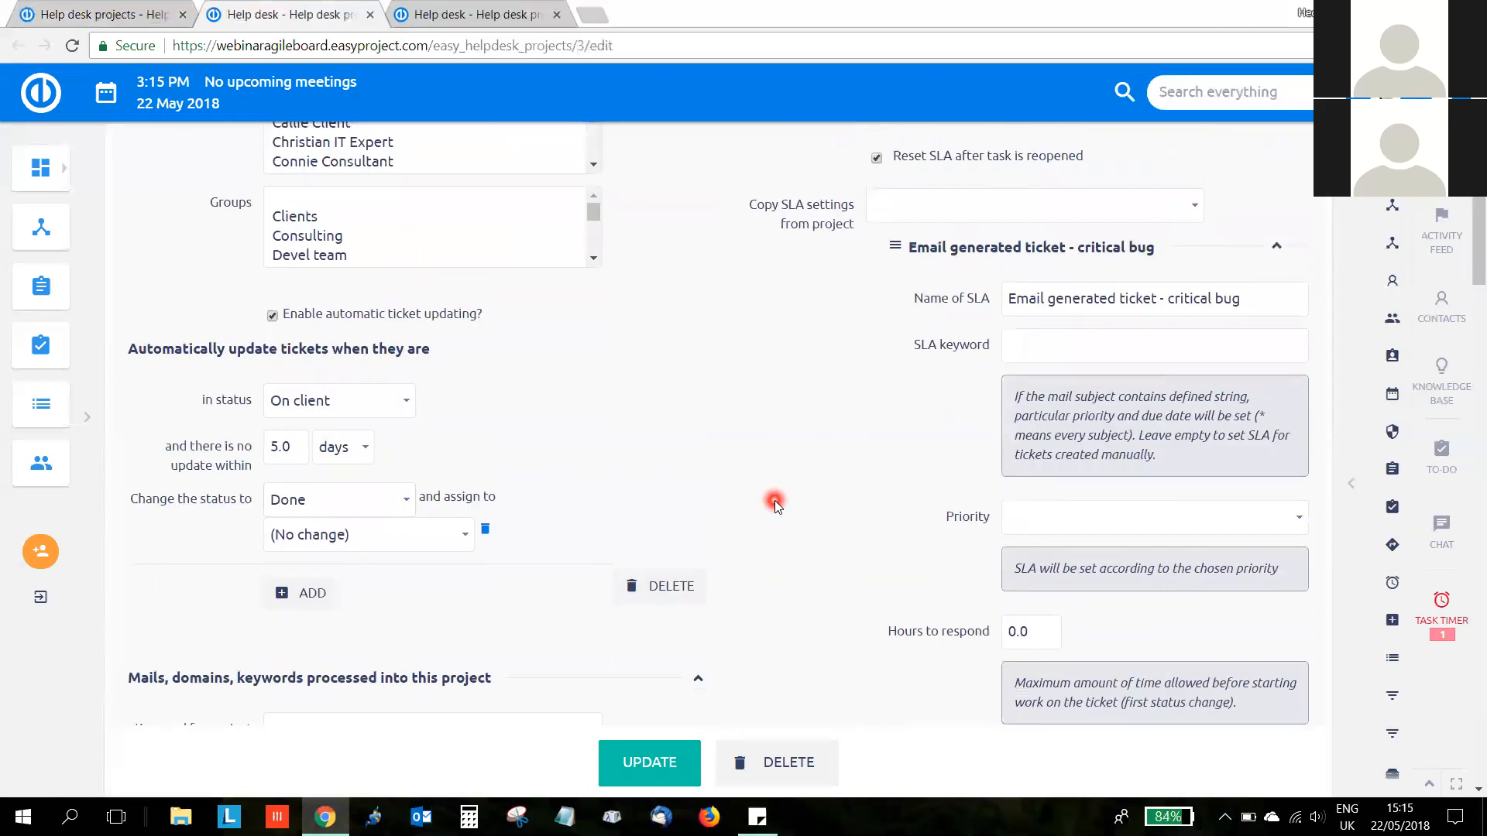
scroll(465, 349, "up", 2)
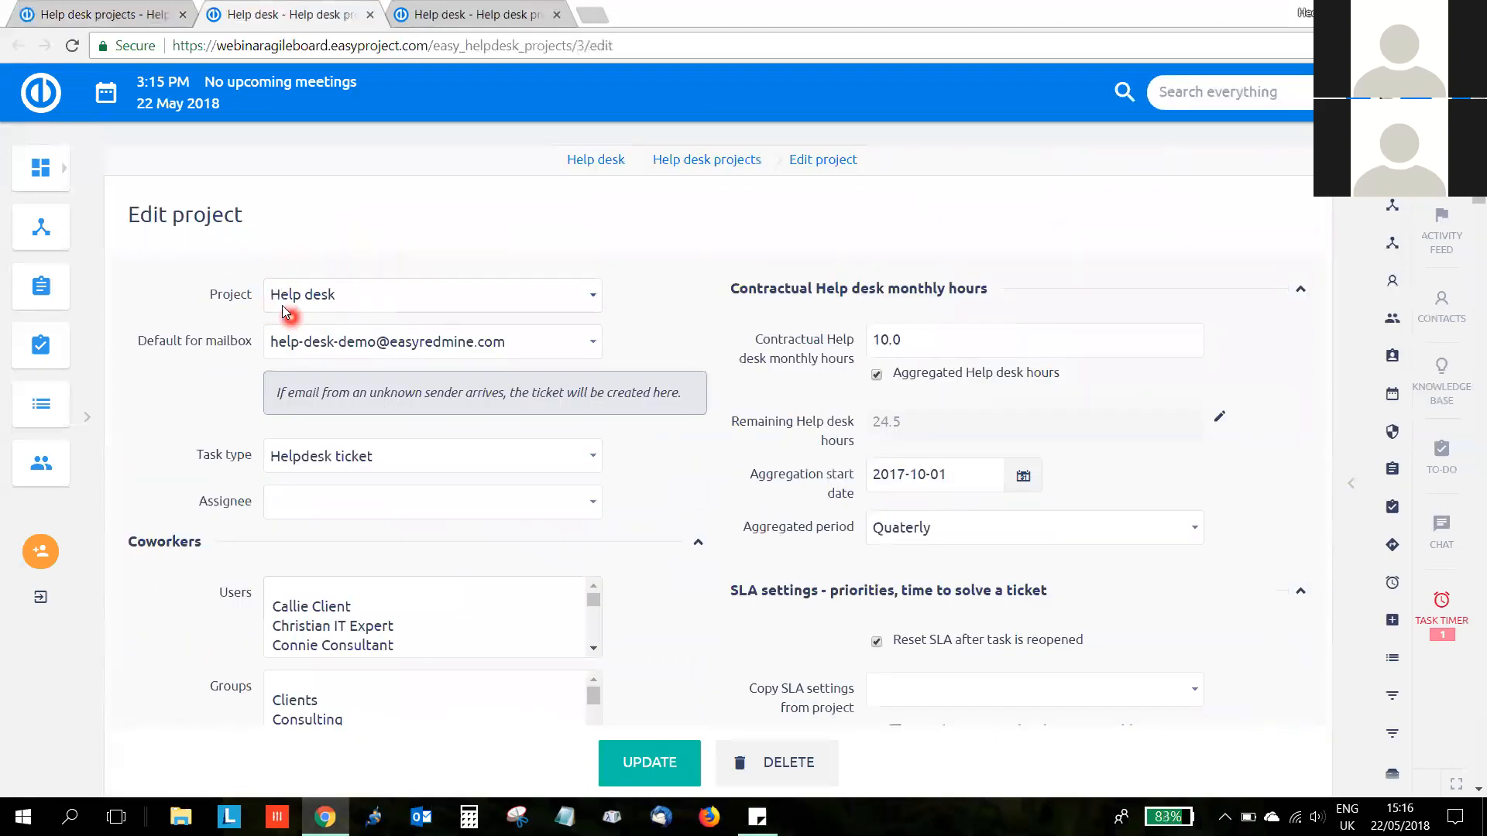
scroll(639, 554, "down", 8)
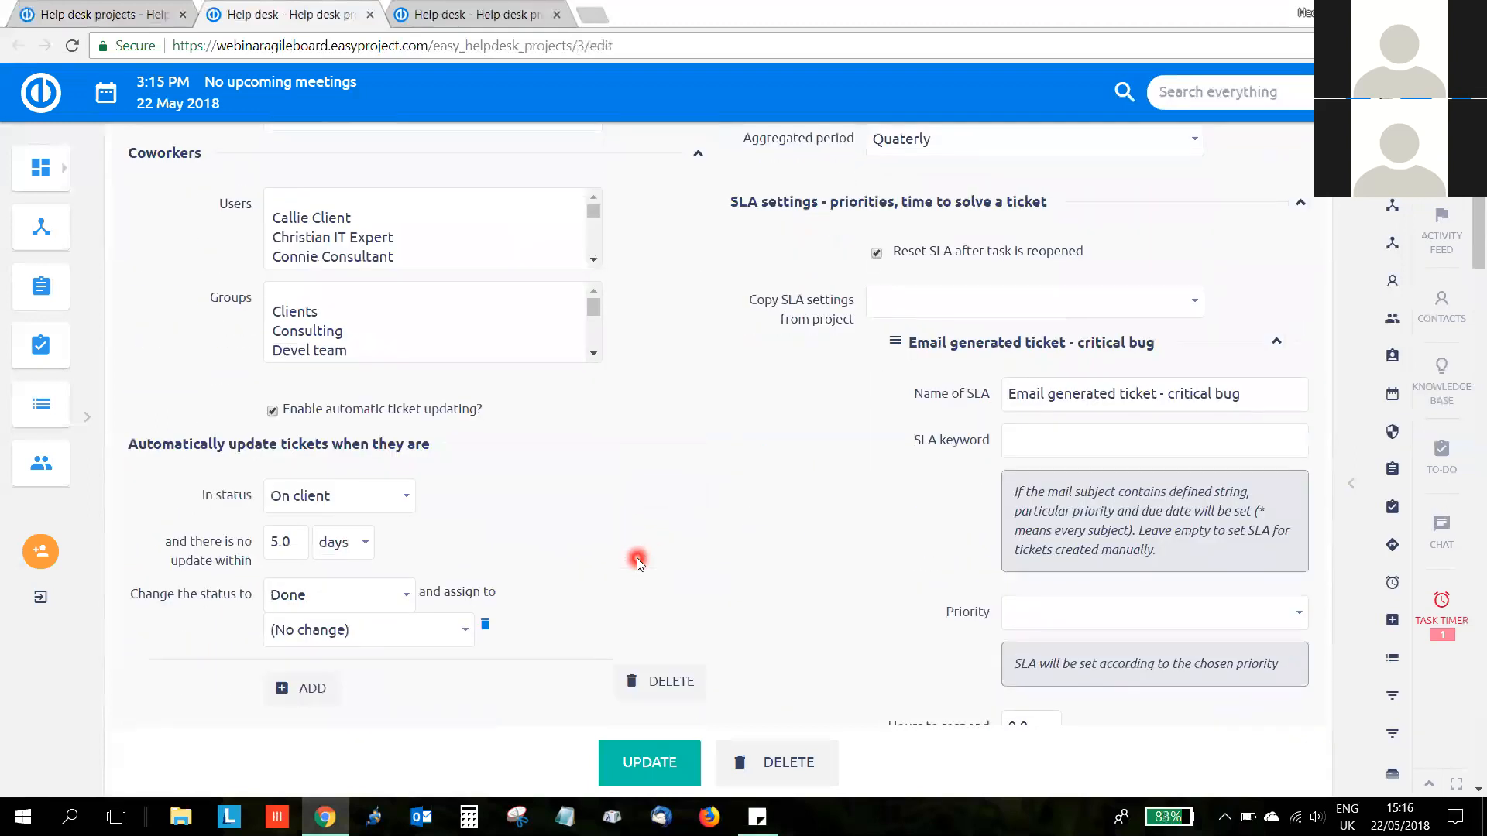
scroll(635, 554, "down", 1)
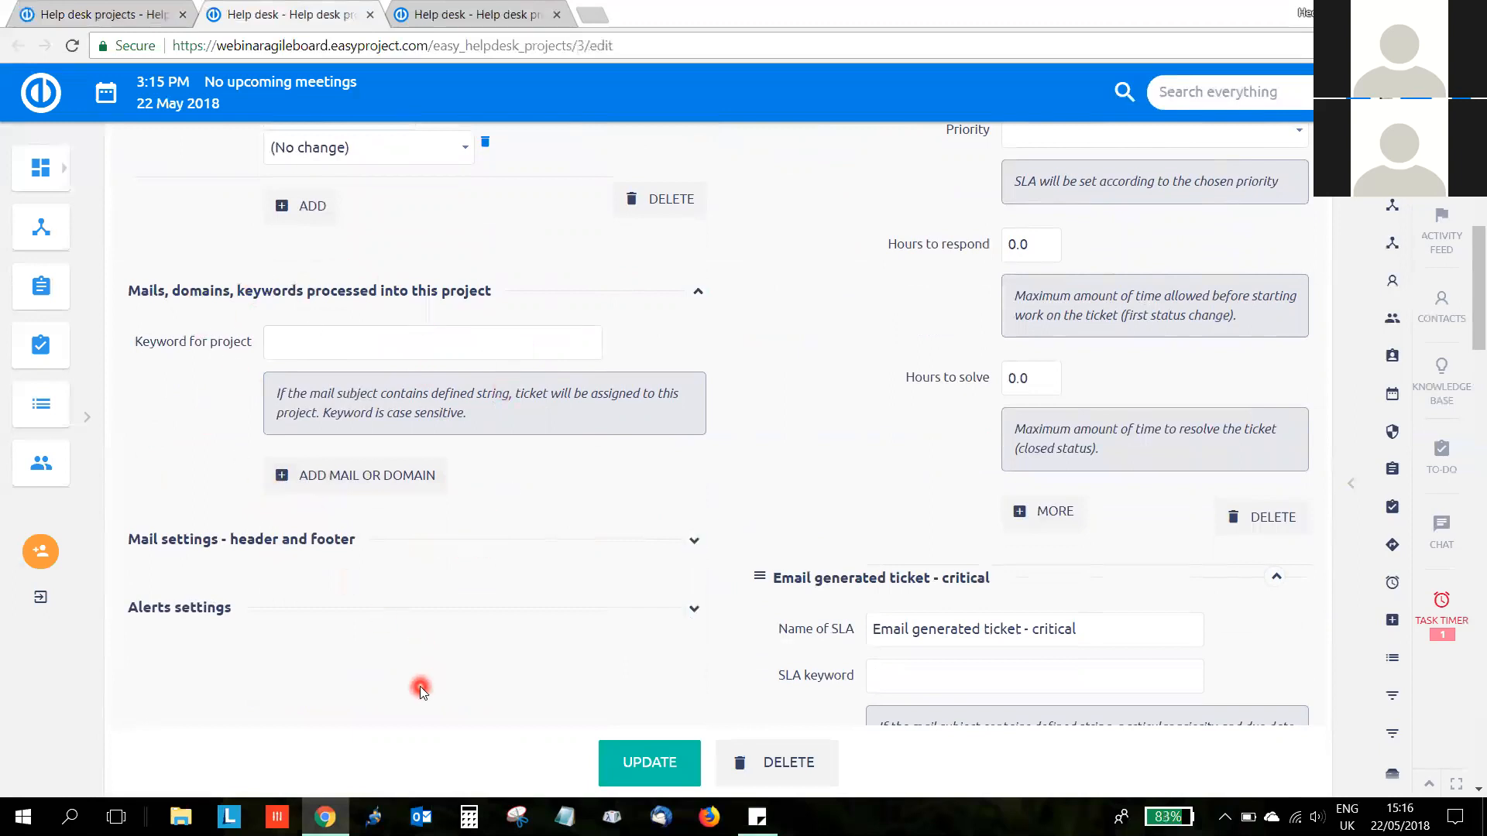
scroll(422, 688, "down", 1)
left_click(286, 453)
left_click(286, 453)
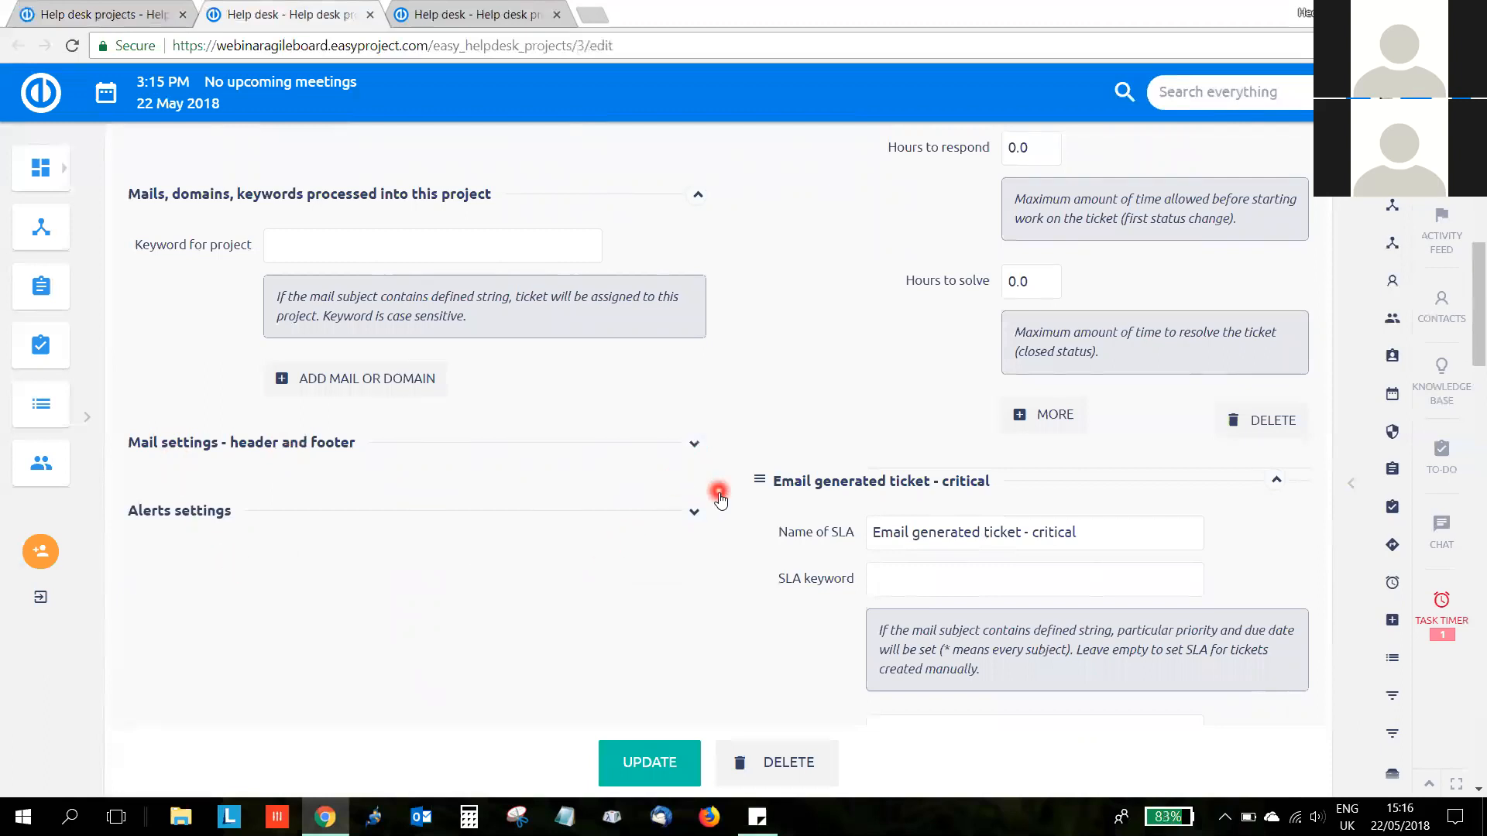
- View the mail header and footer options, and expand Alerts settings to examine the alerts needing a recipient and the configured ones
left_click(677, 442)
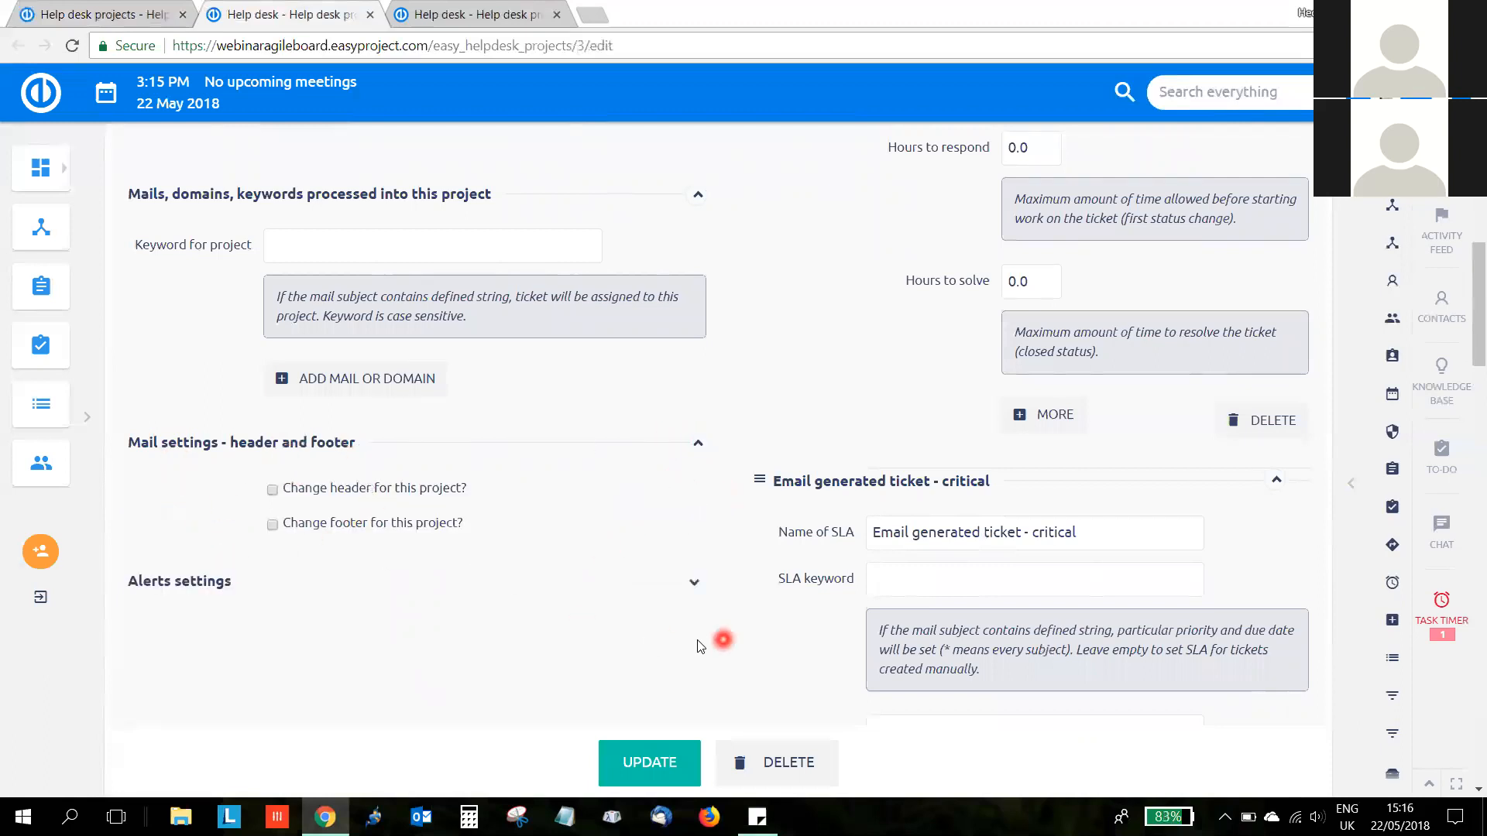
left_click(695, 442)
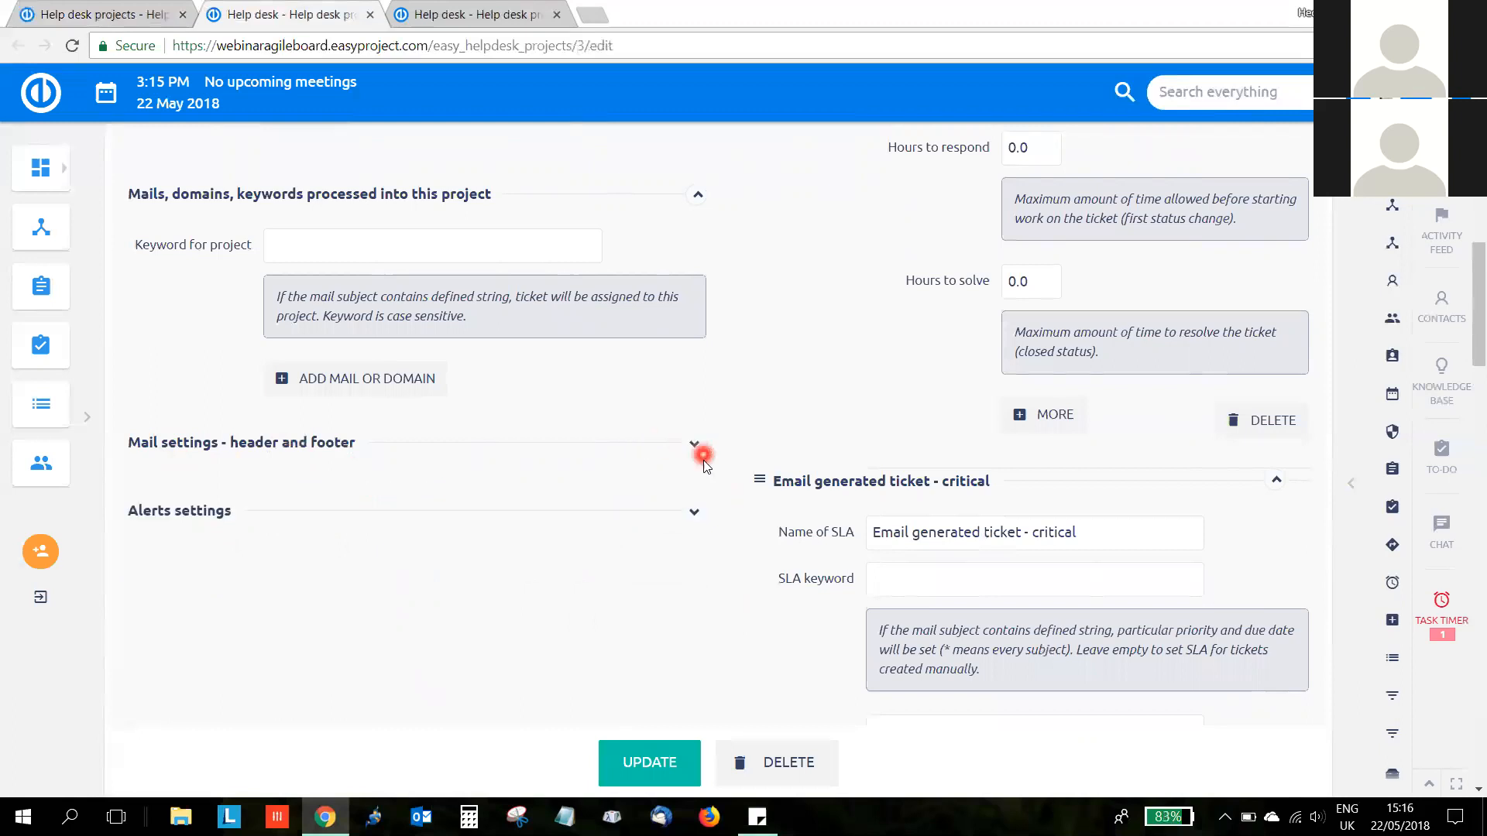
left_click(694, 515)
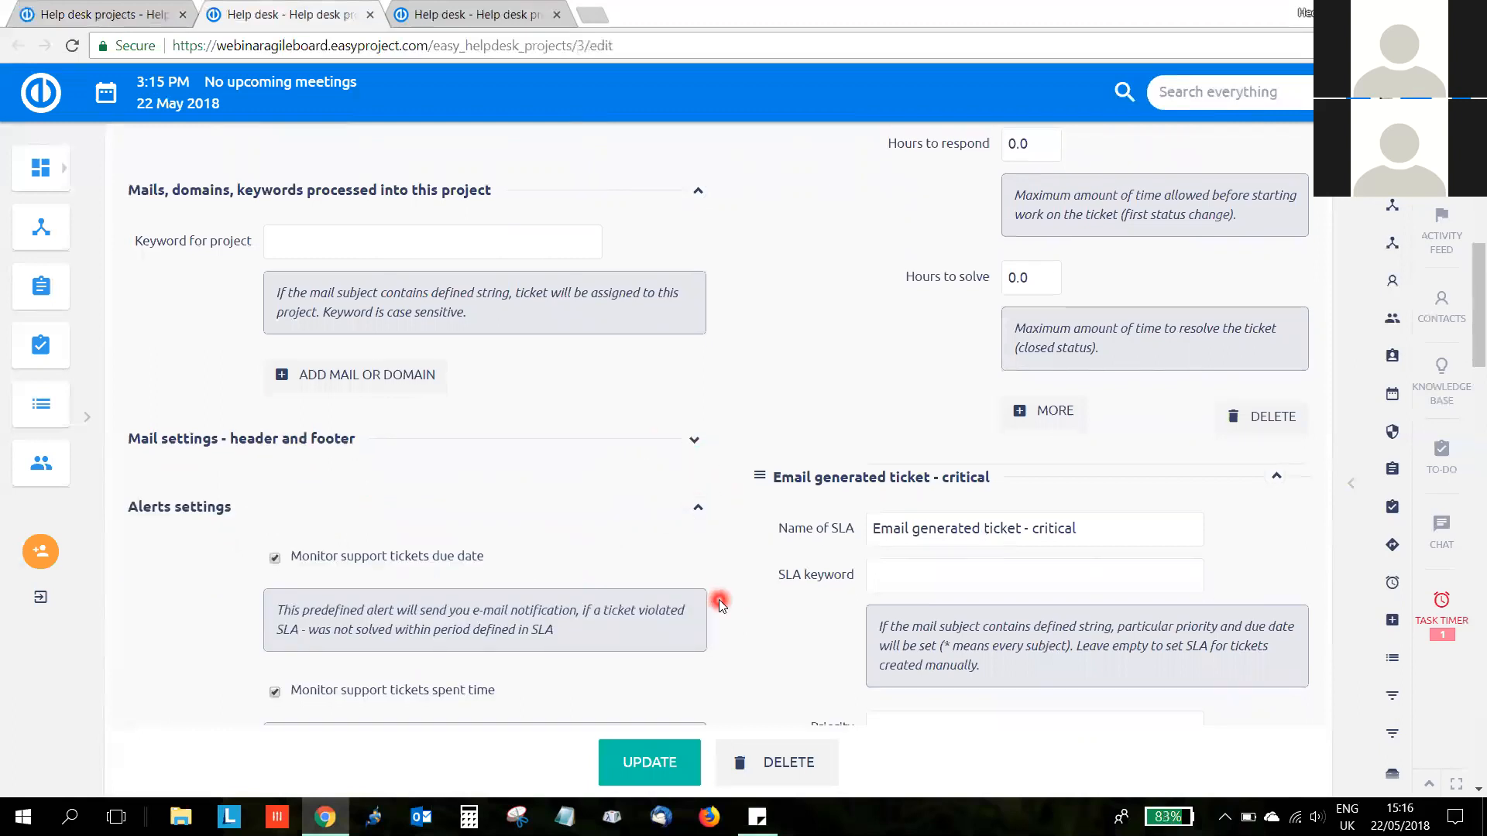
scroll(718, 542, "down", 2)
scroll(720, 602, "down", 2)
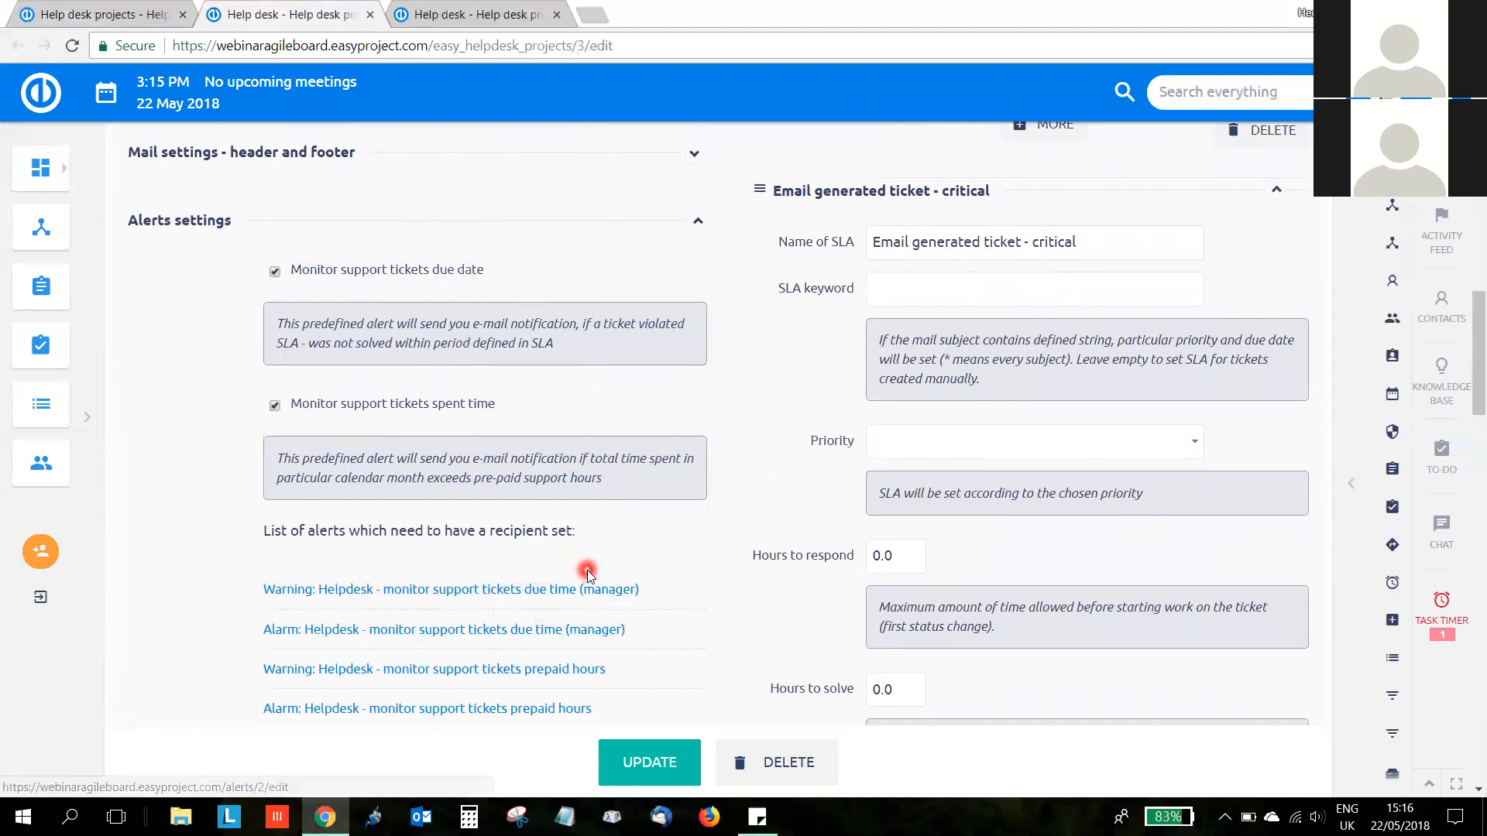
scroll(585, 577, "down", 1)
scroll(588, 576, "down", 1)
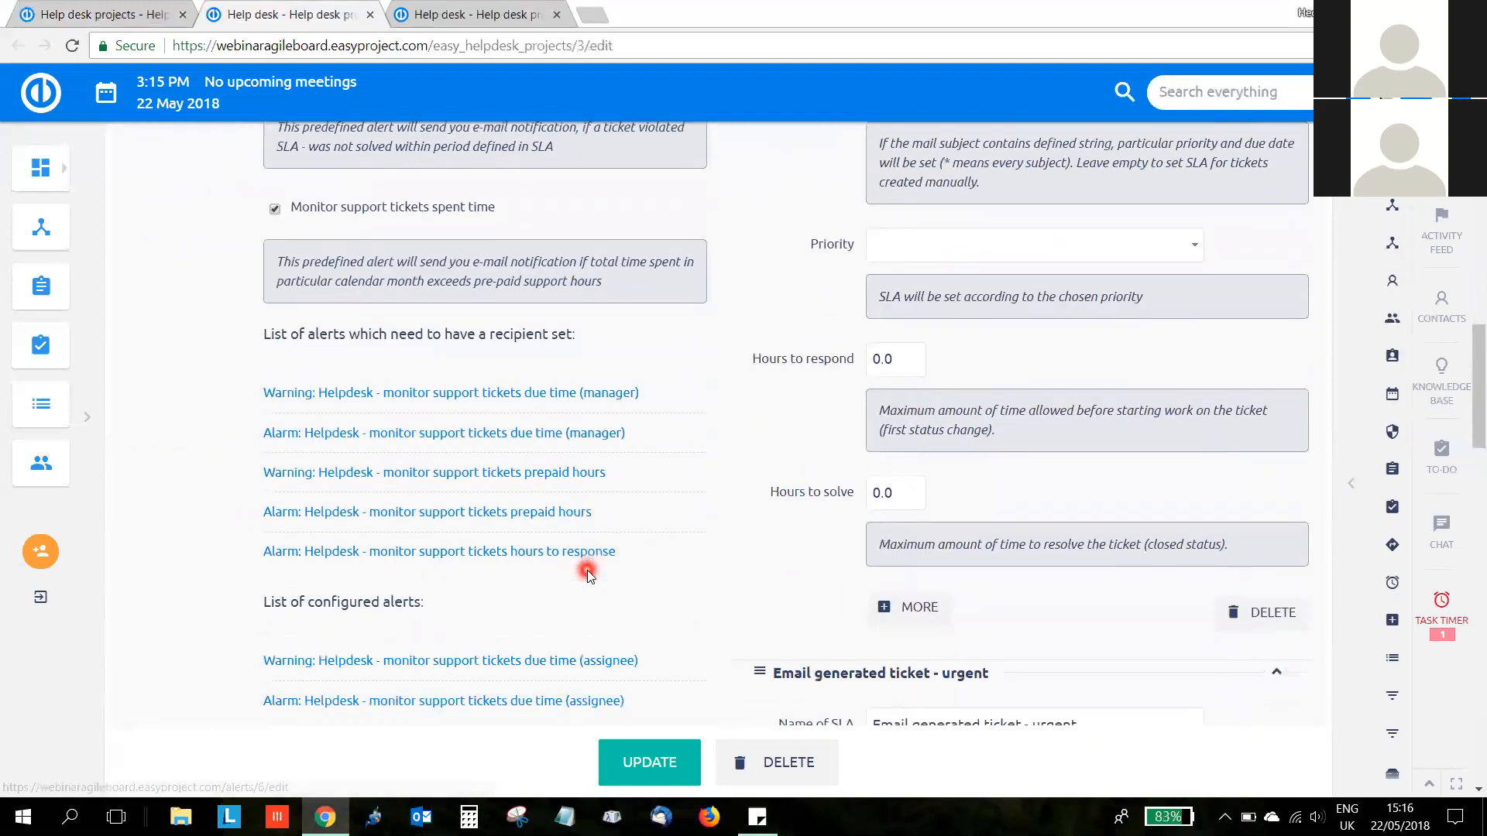
scroll(588, 575, "down", 1)
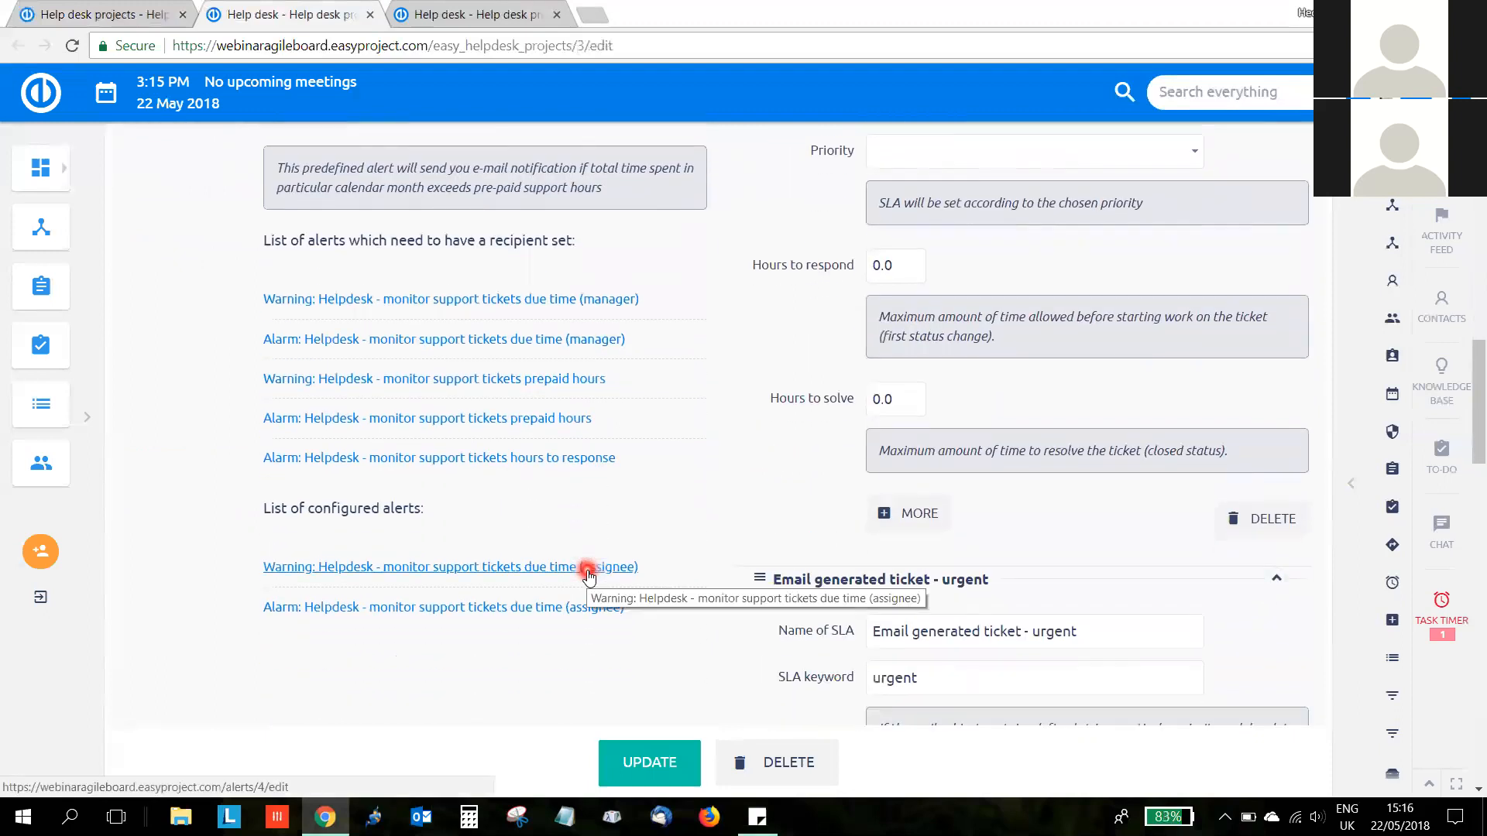
scroll(588, 575, "up", 1)
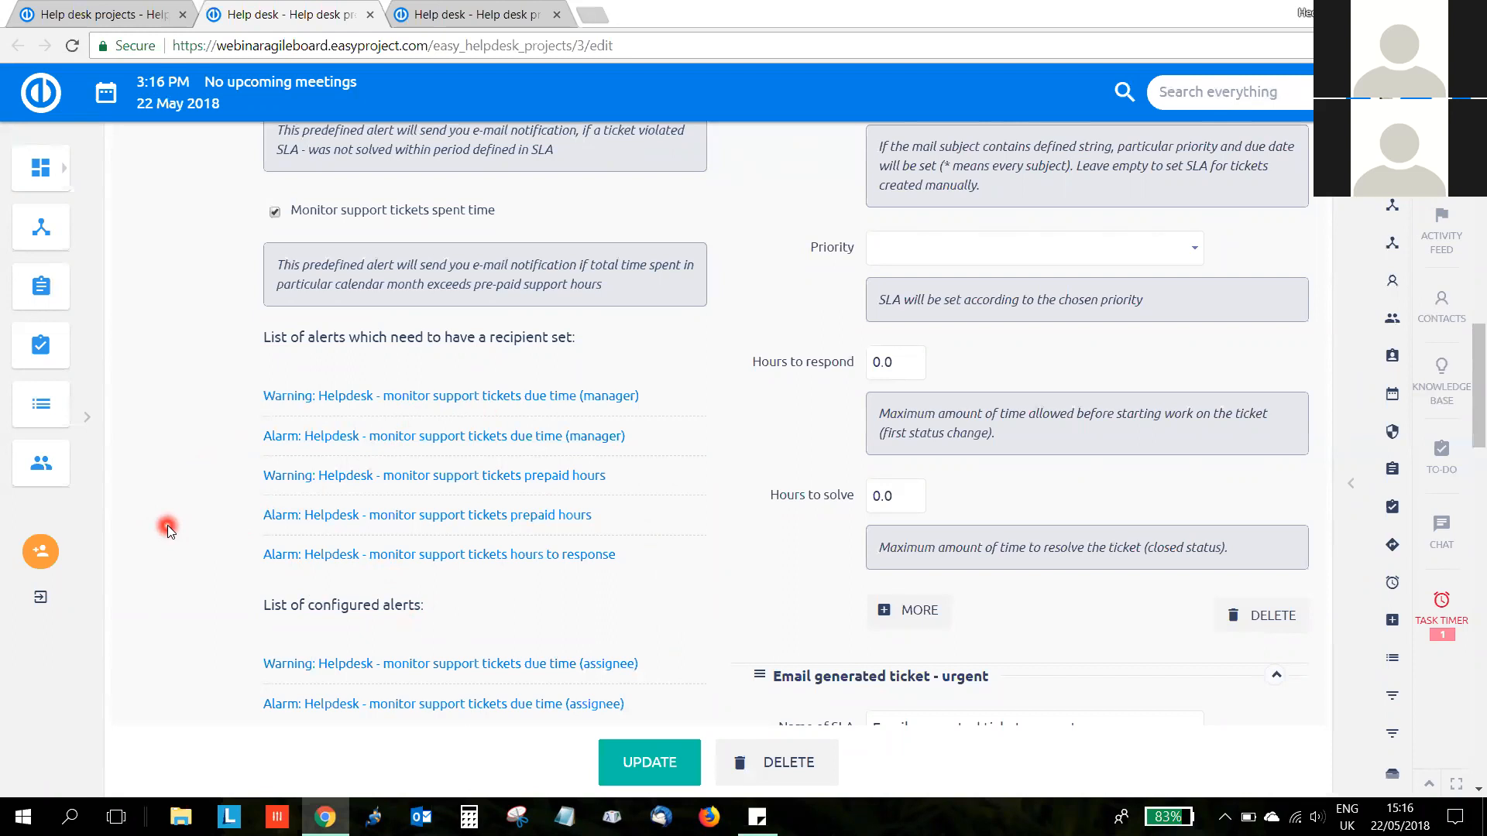
- Examine the contractual Help desk monthly hours with their aggregation settings, and the fields of the first SLA entry
scroll(168, 529, "up", 10)
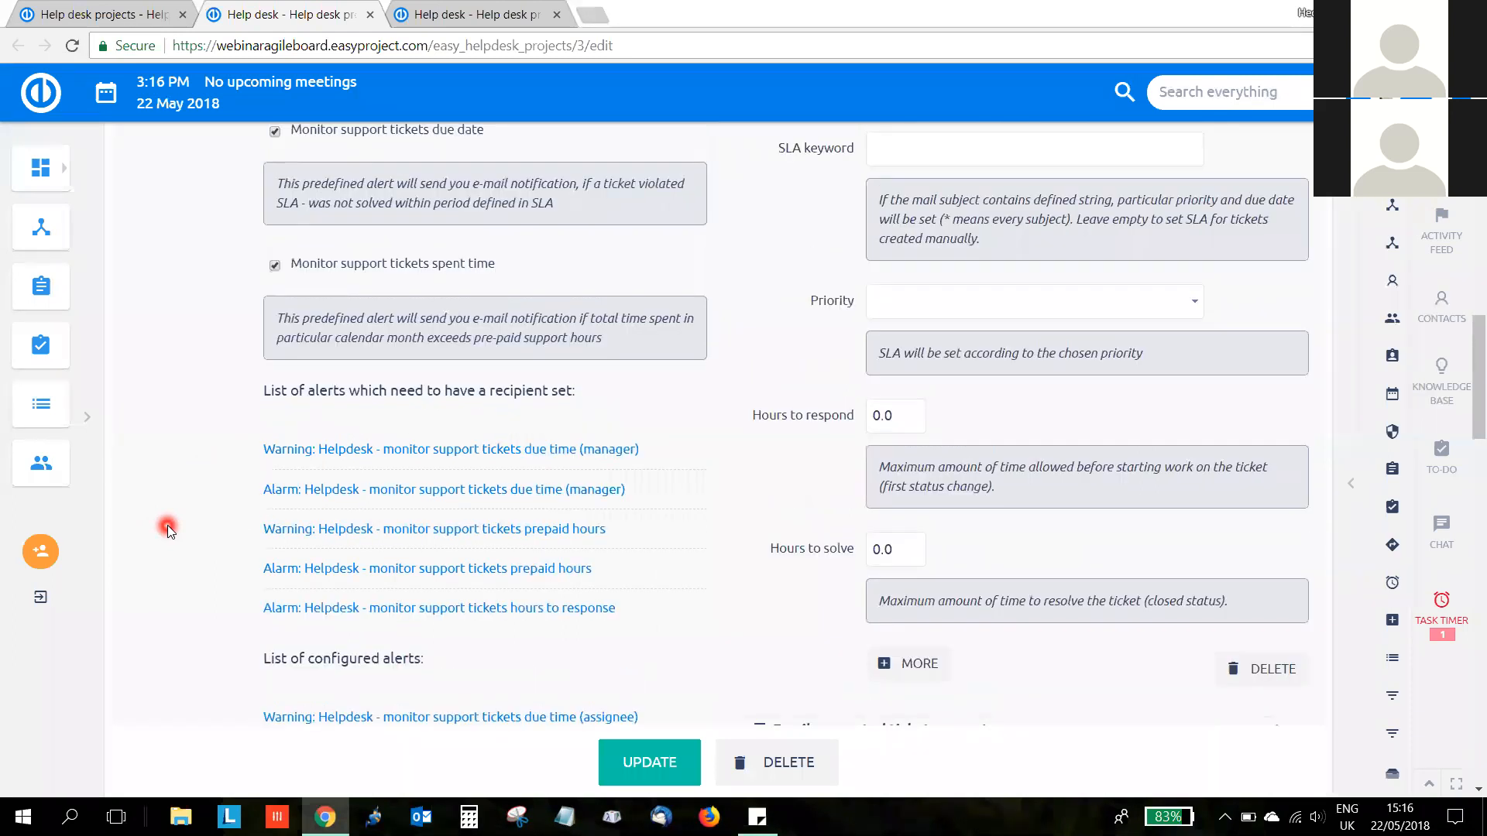
scroll(168, 529, "up", 4)
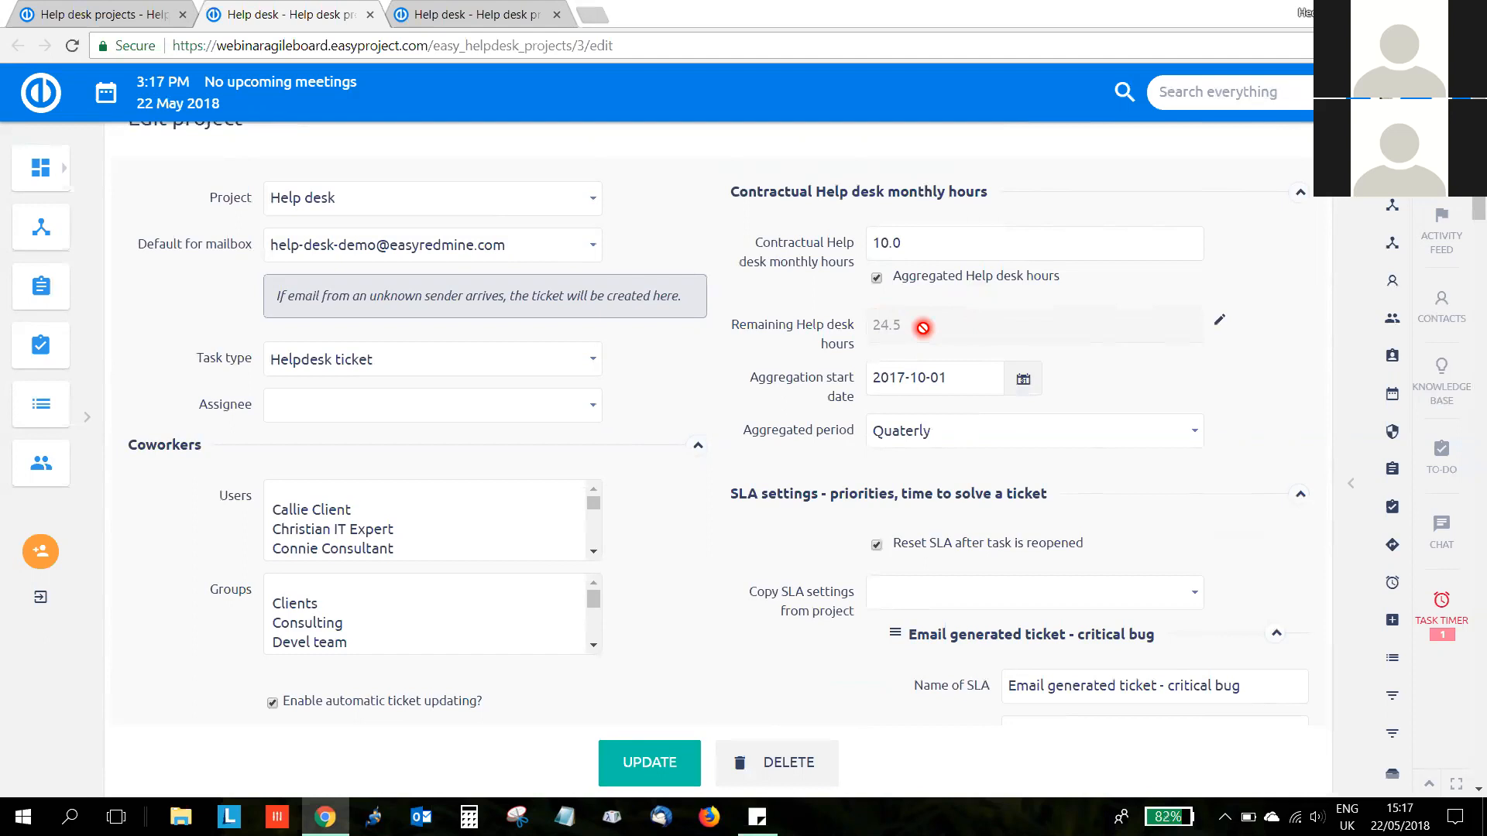
scroll(1057, 427, "down", 3)
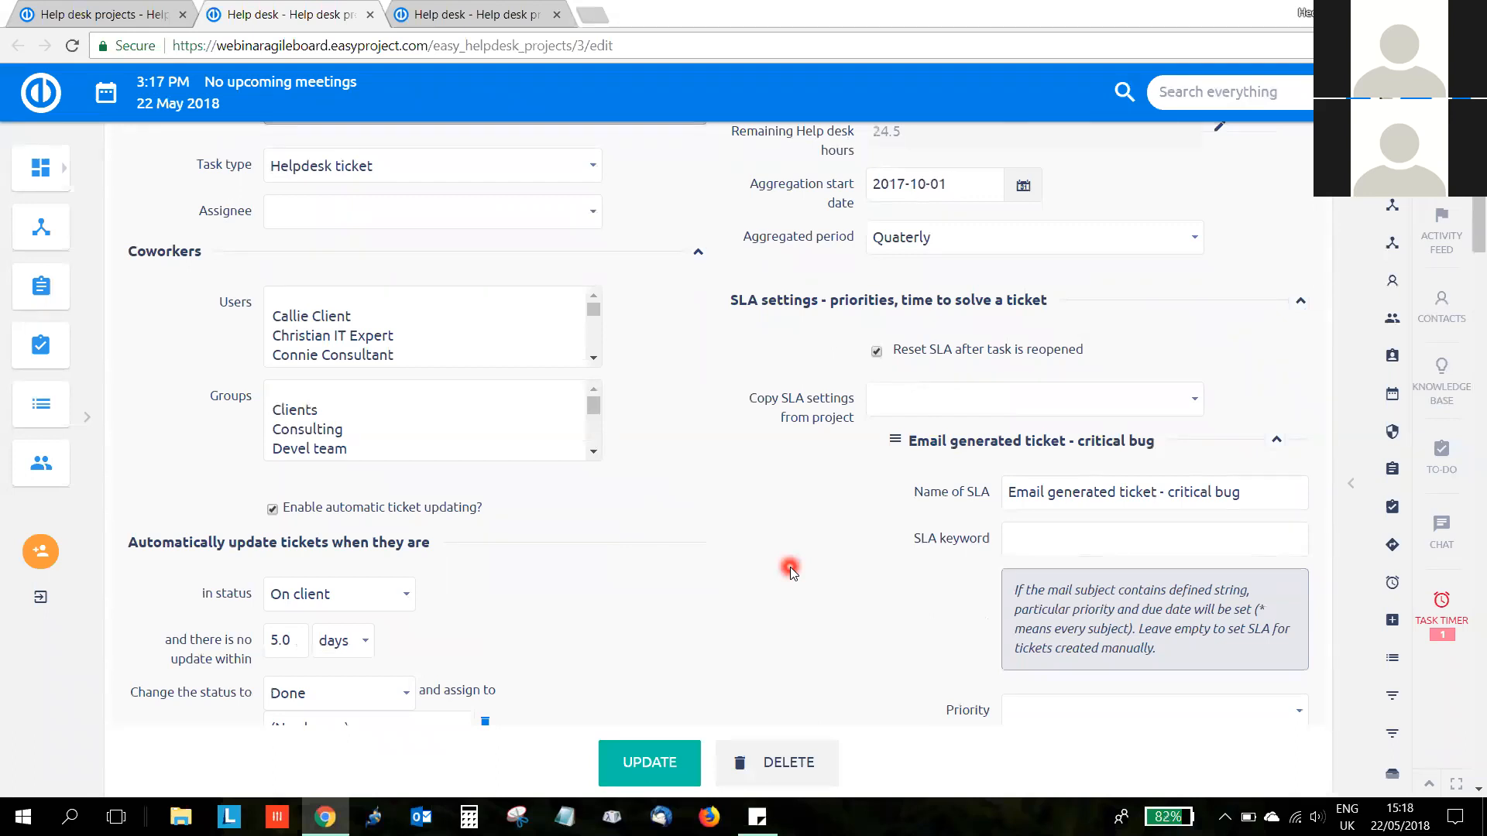
scroll(790, 570, "down", 1)
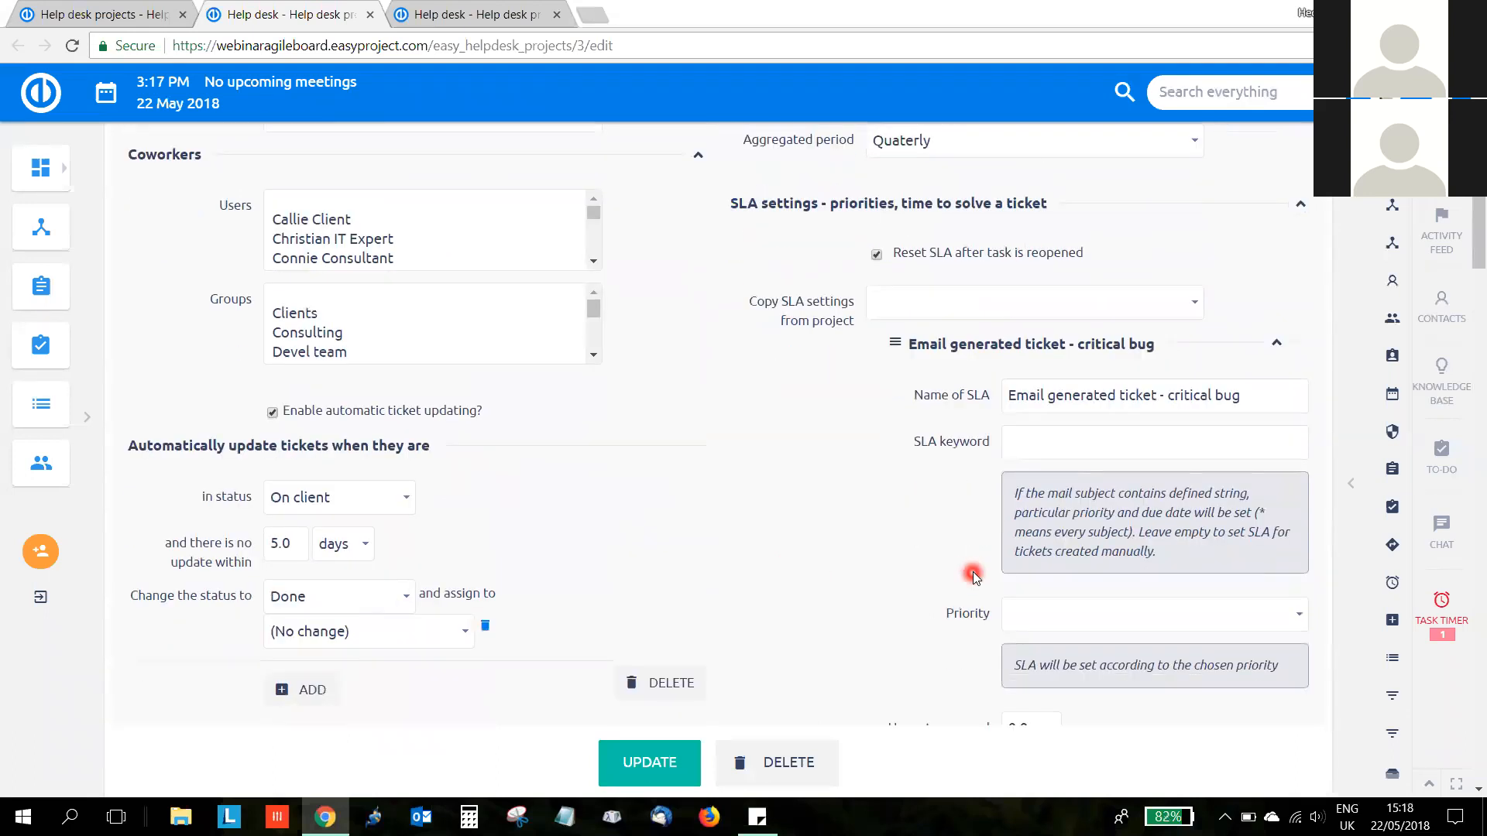
scroll(962, 573, "down", 3)
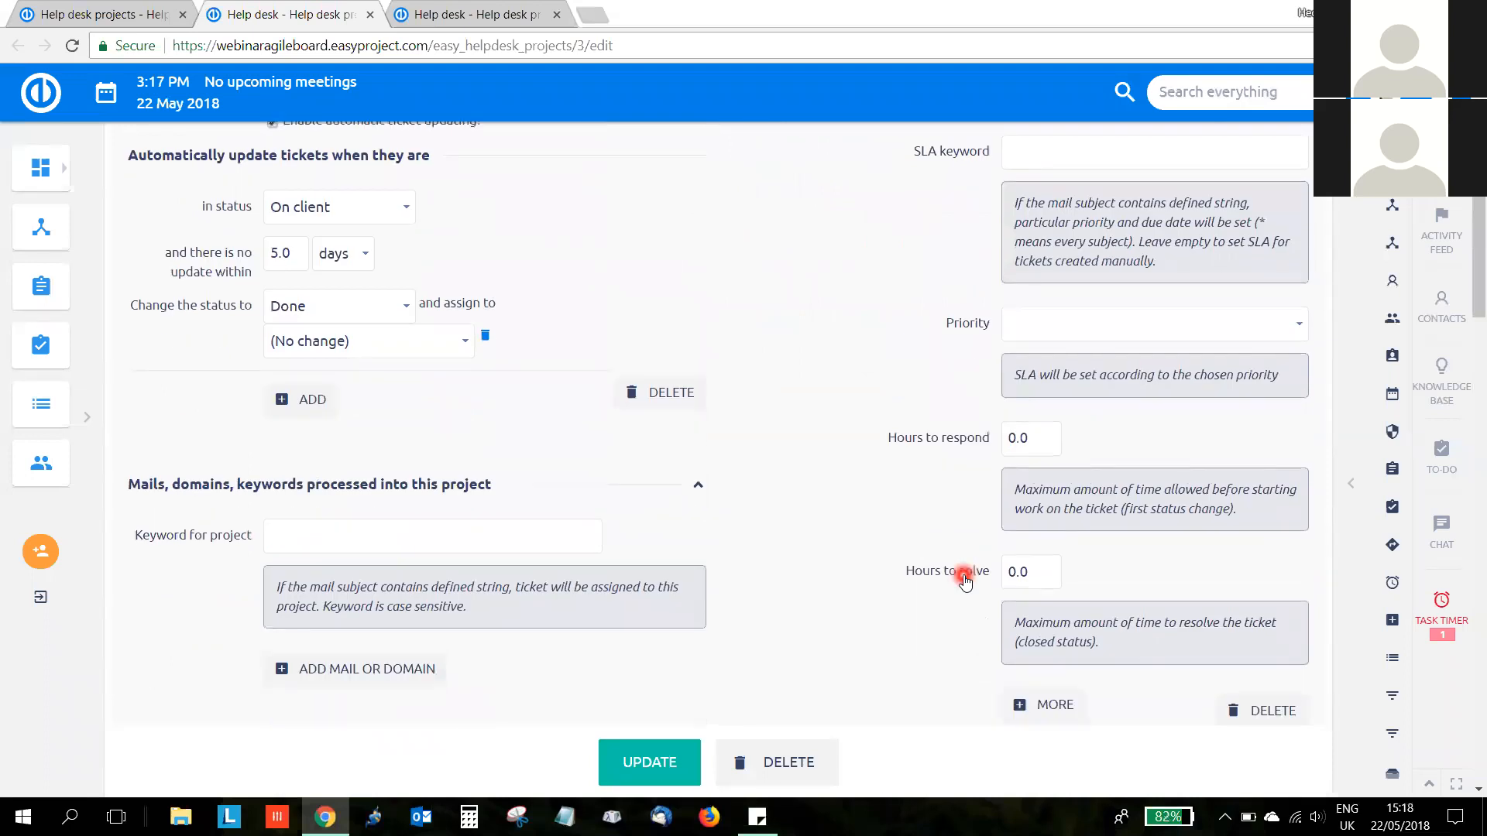
scroll(1024, 564, "up", 2)
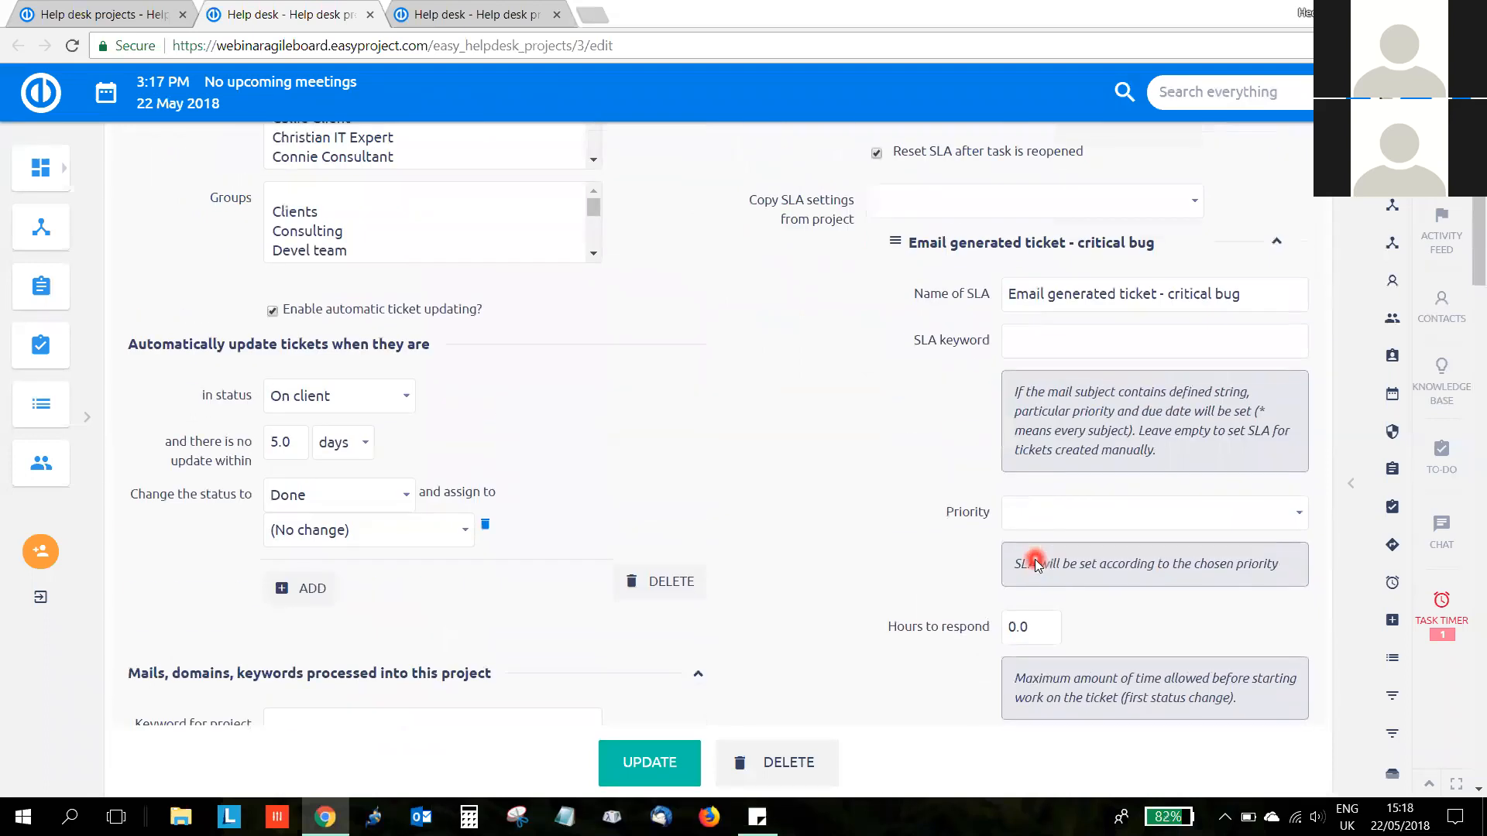
scroll(1036, 563, "up", 1)
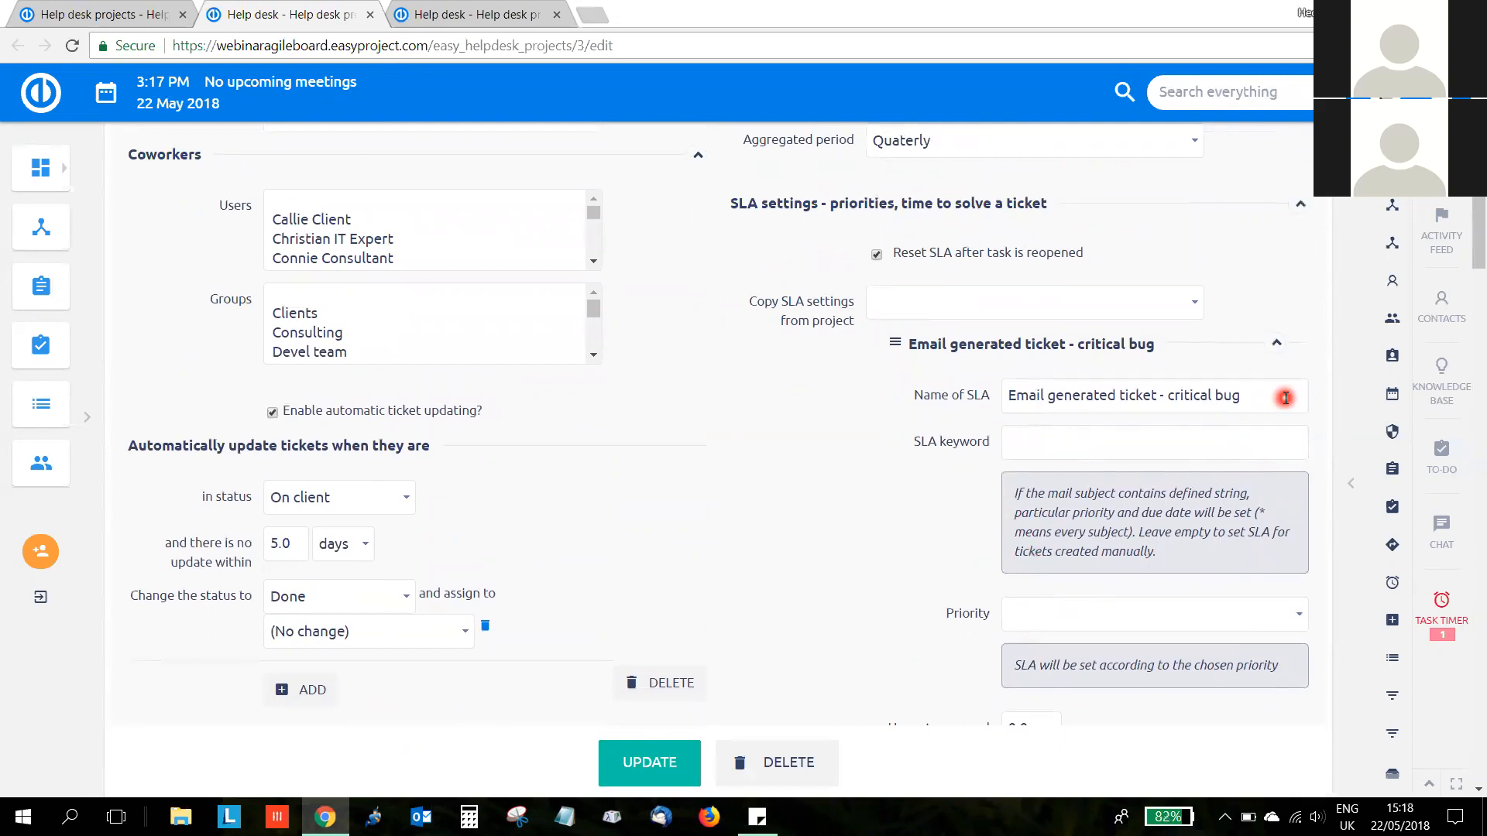
- Highlight the name of the critical bug SLA and go through its keyword, priority, hours to respond and hours to solve
left_click_drag(1285, 399, 980, 399)
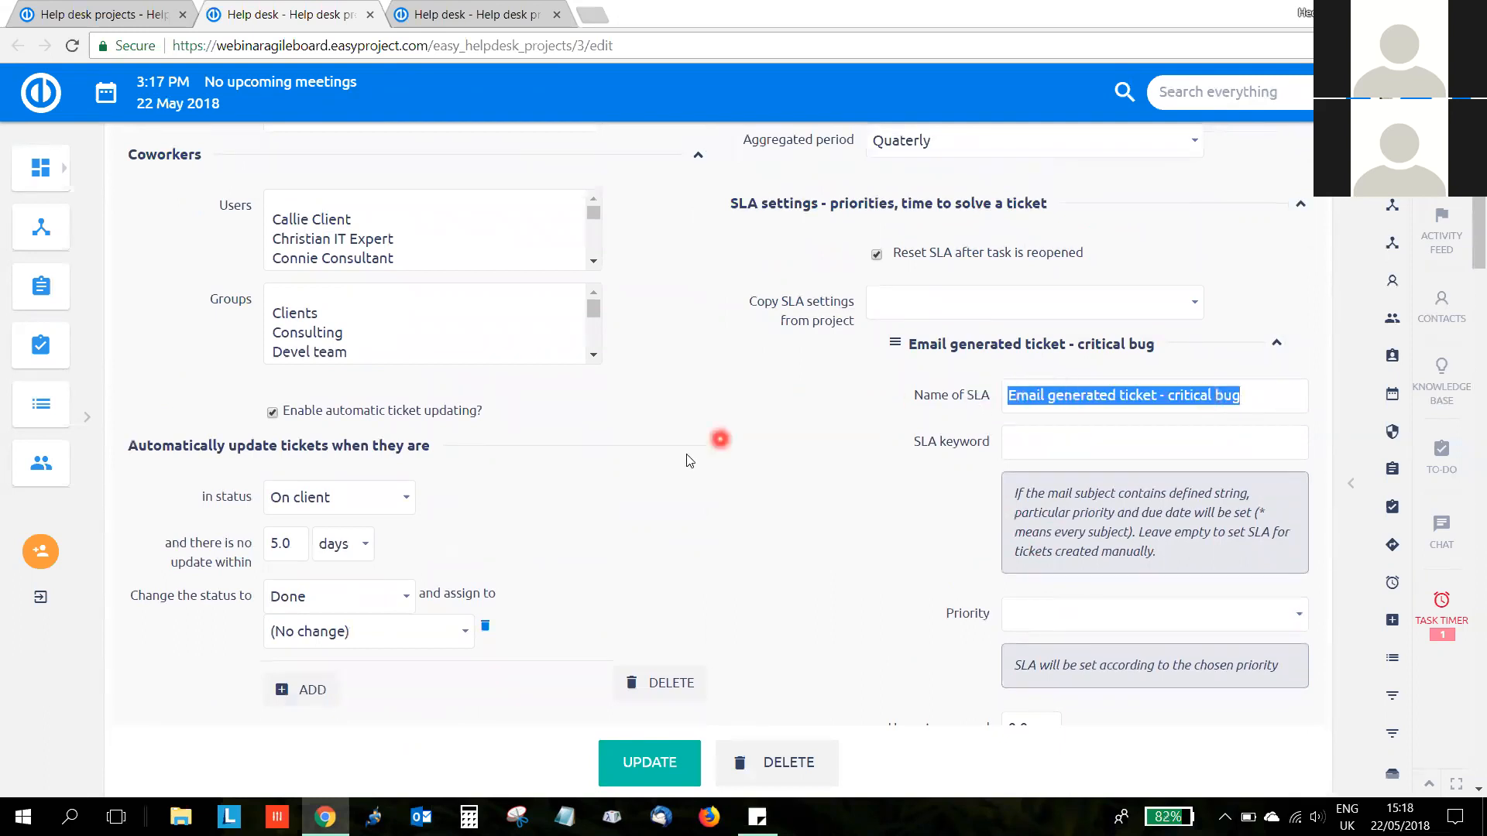
scroll(687, 457, "down", 1)
left_click(1053, 347)
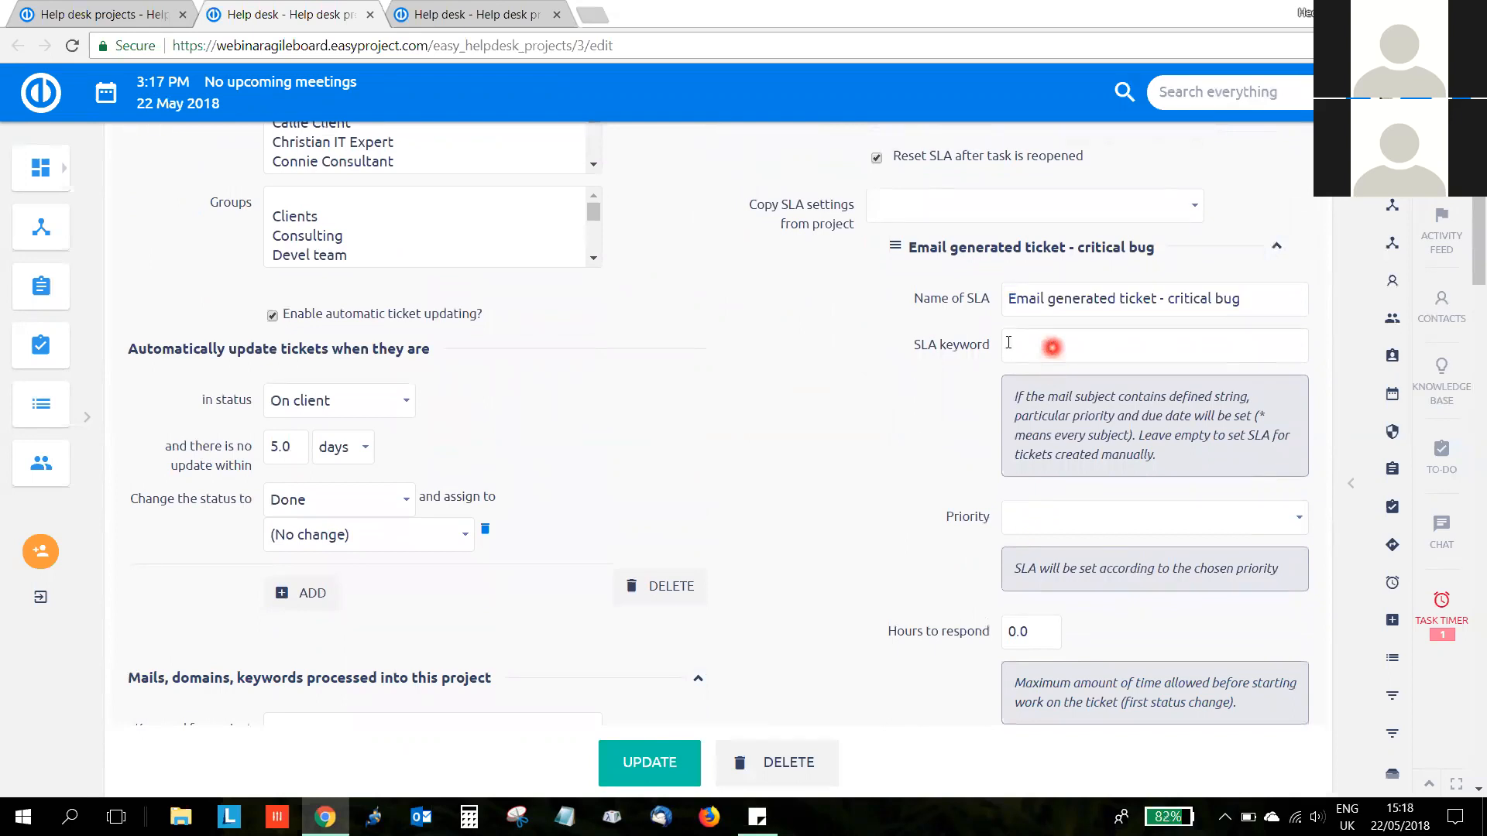
scroll(893, 508, "down", 1)
scroll(893, 508, "down", 5)
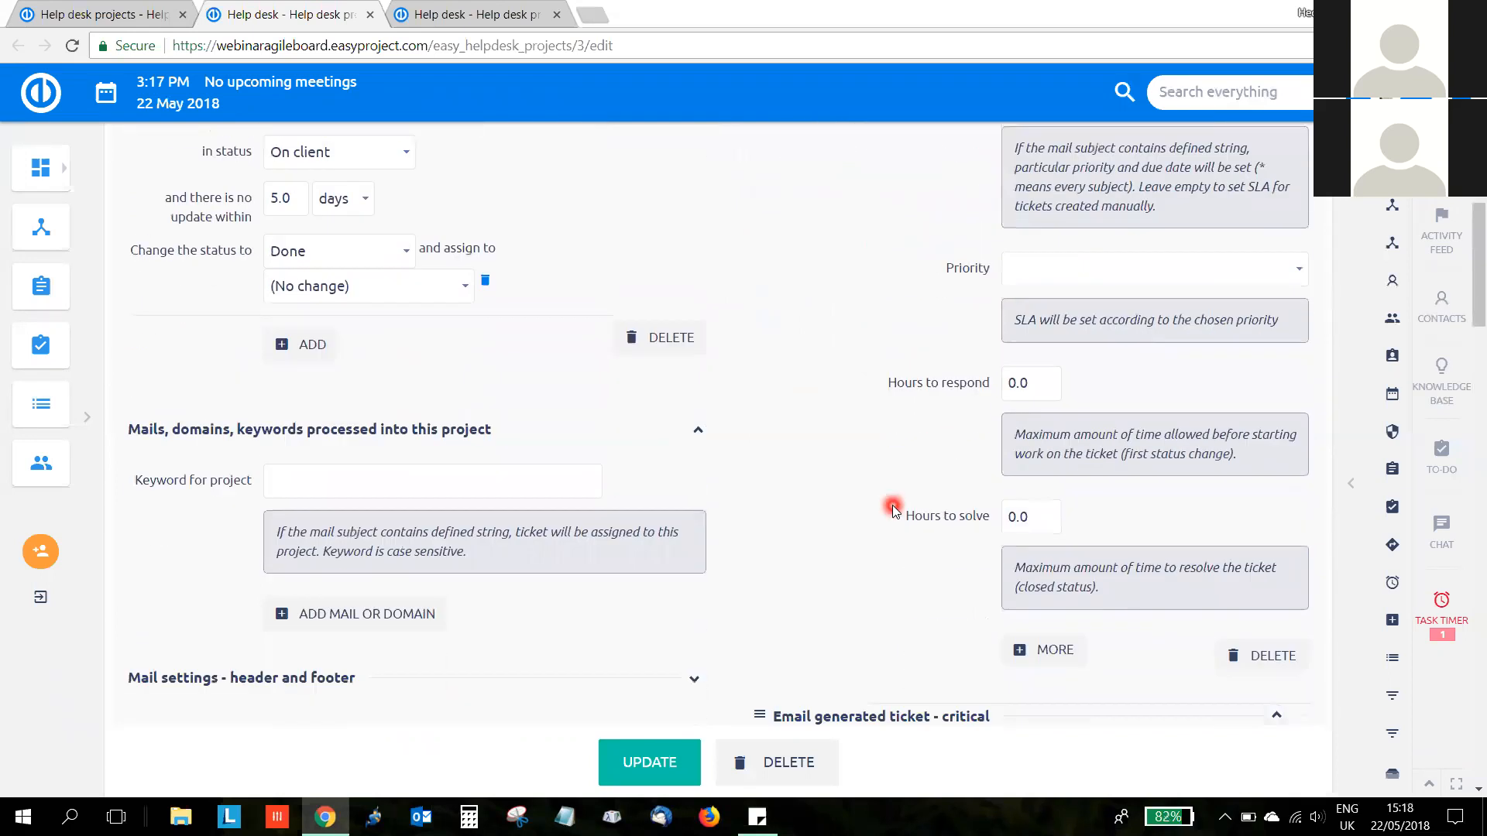
- Highlight the keyword of the "Email generated ticket - urgent" SLA and go through its priority, hours to respond and hours to solve
scroll(893, 508, "down", 8)
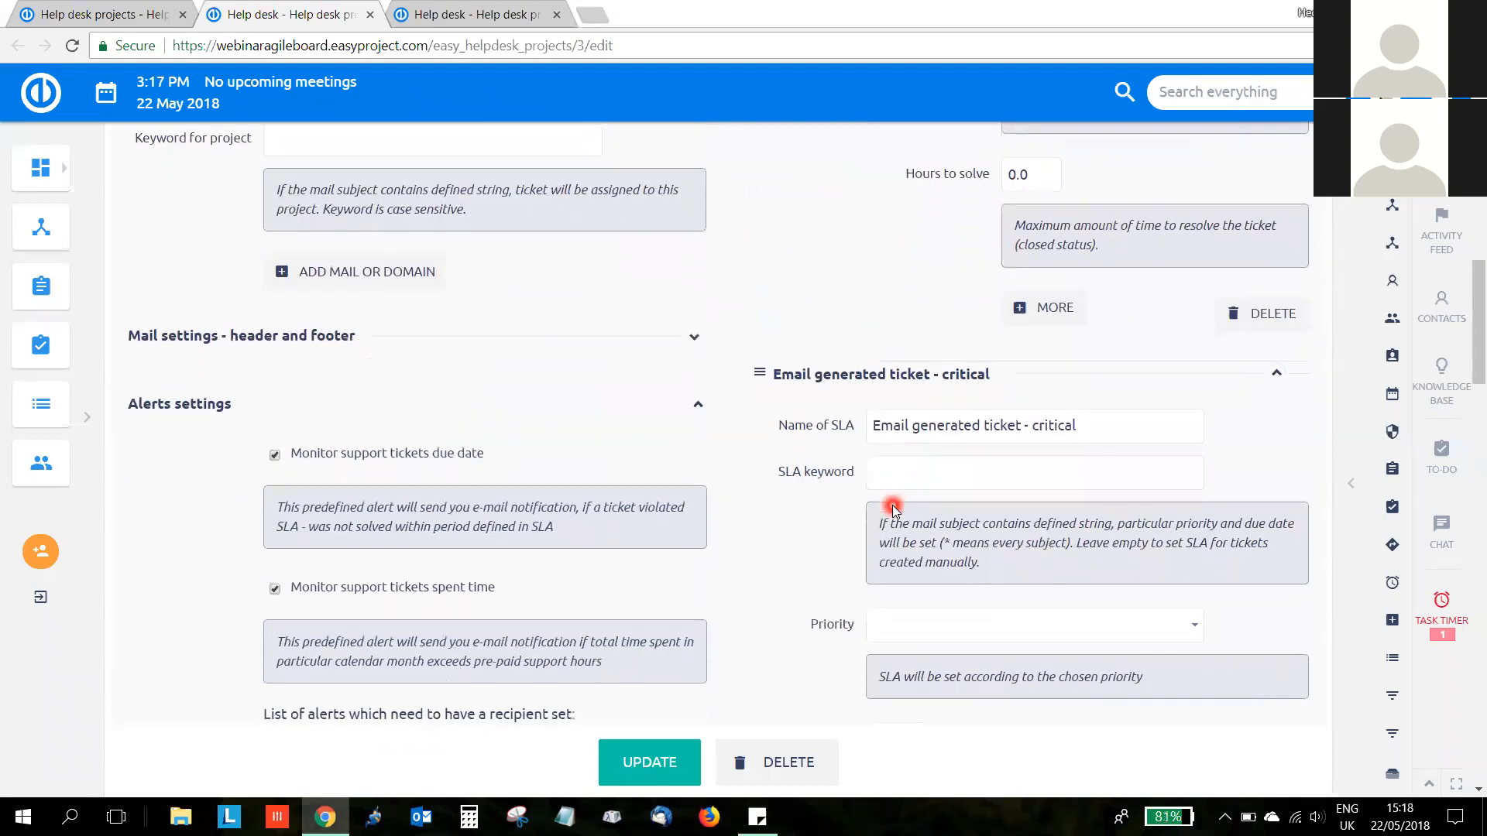
scroll(893, 508, "down", 1)
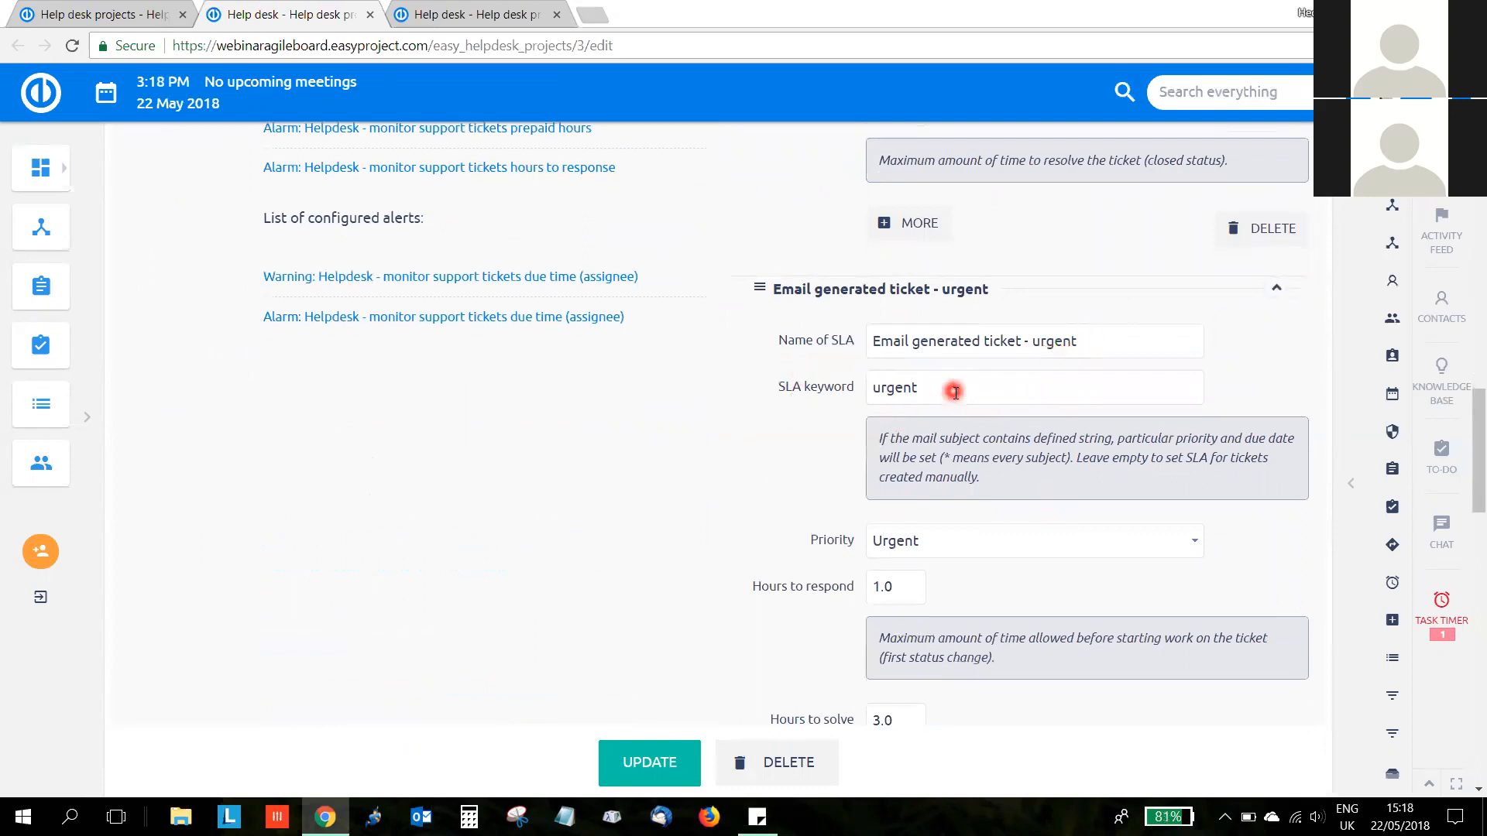
left_click_drag(953, 391, 839, 389)
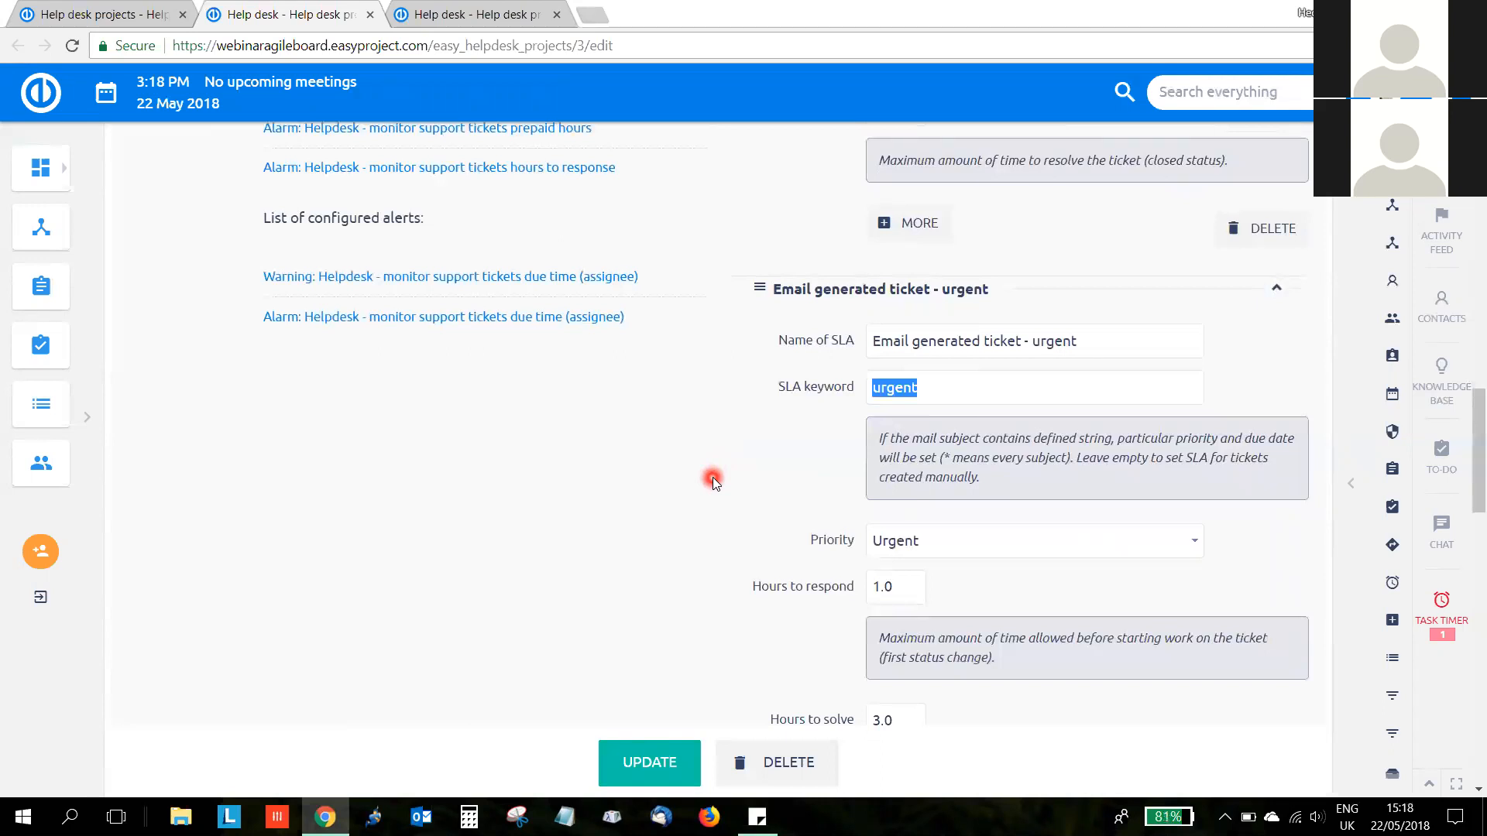
scroll(713, 480, "down", 1)
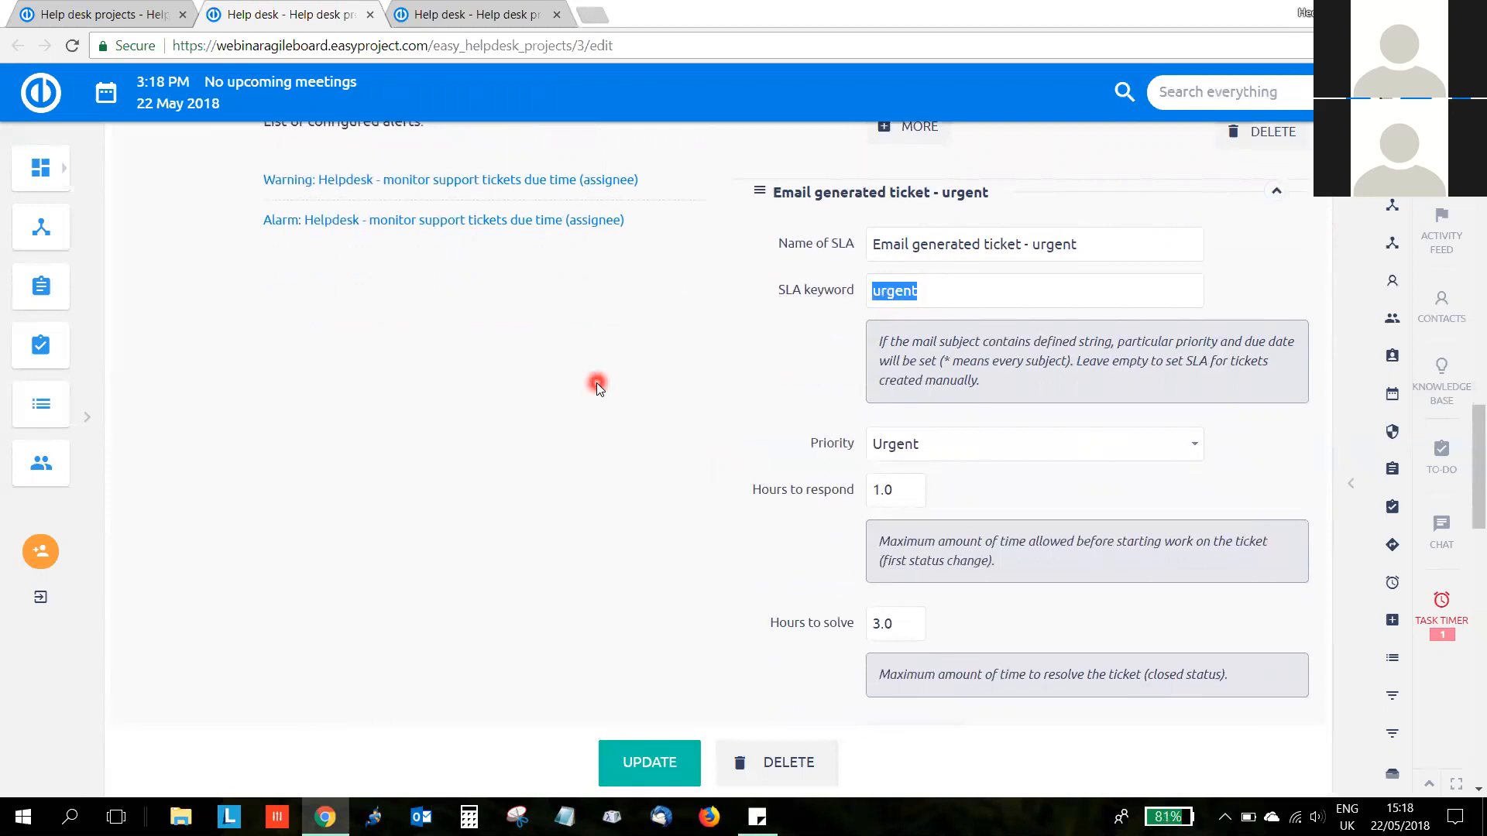
scroll(600, 381, "down", 1)
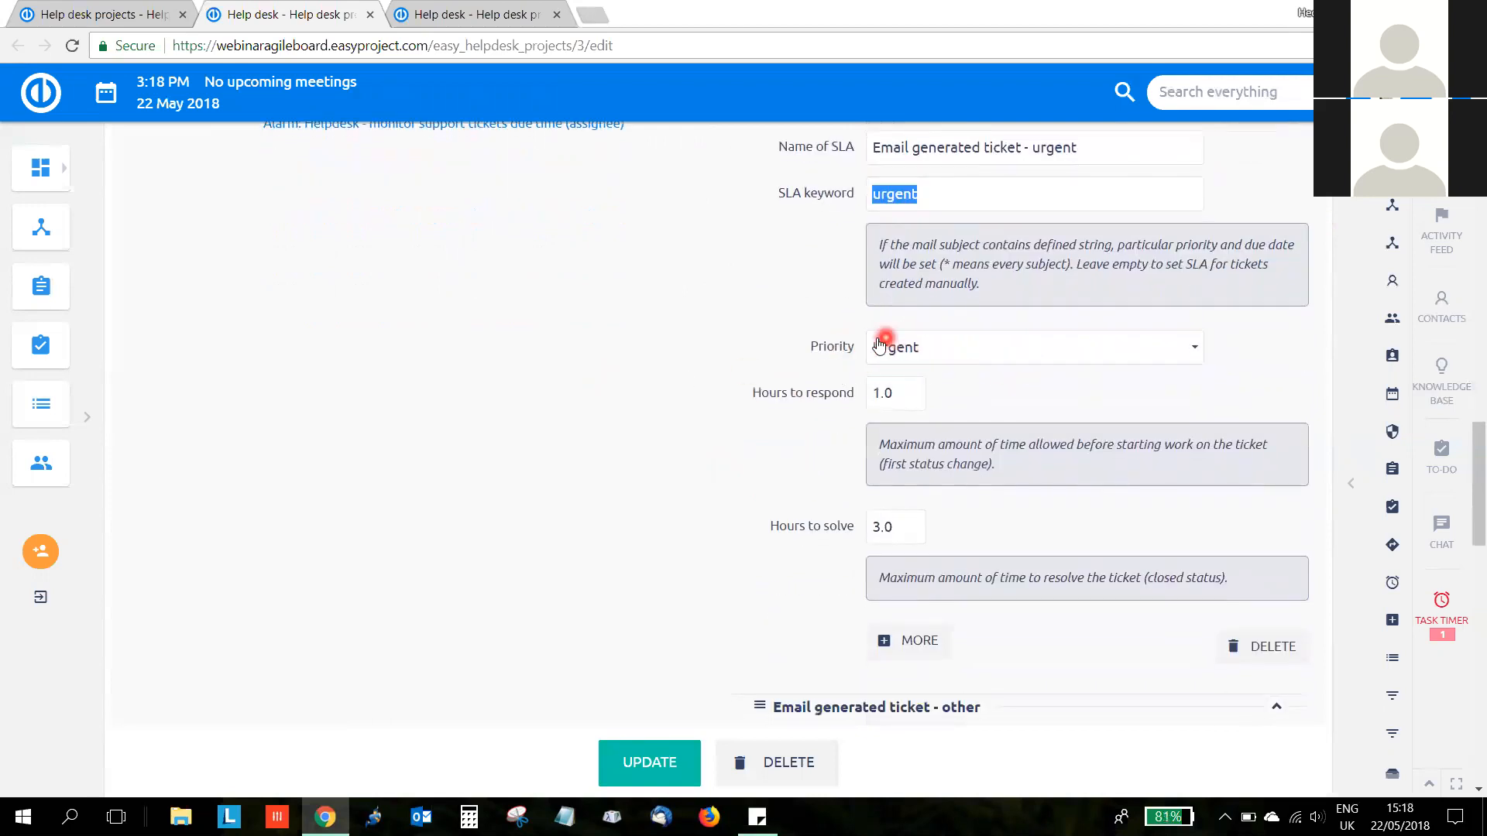
scroll(711, 484, "down", 1)
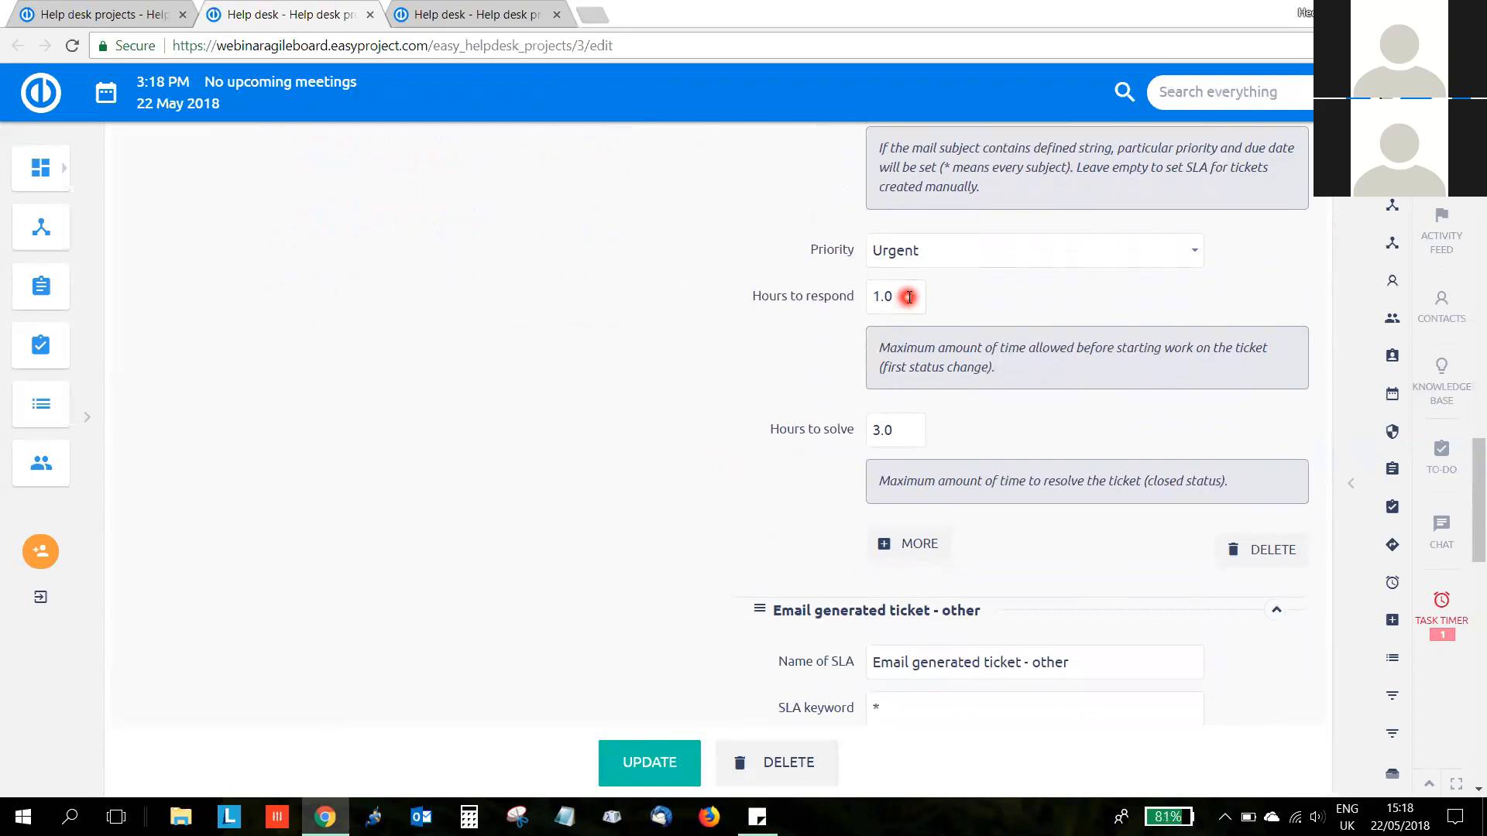
scroll(909, 297, "down", 1)
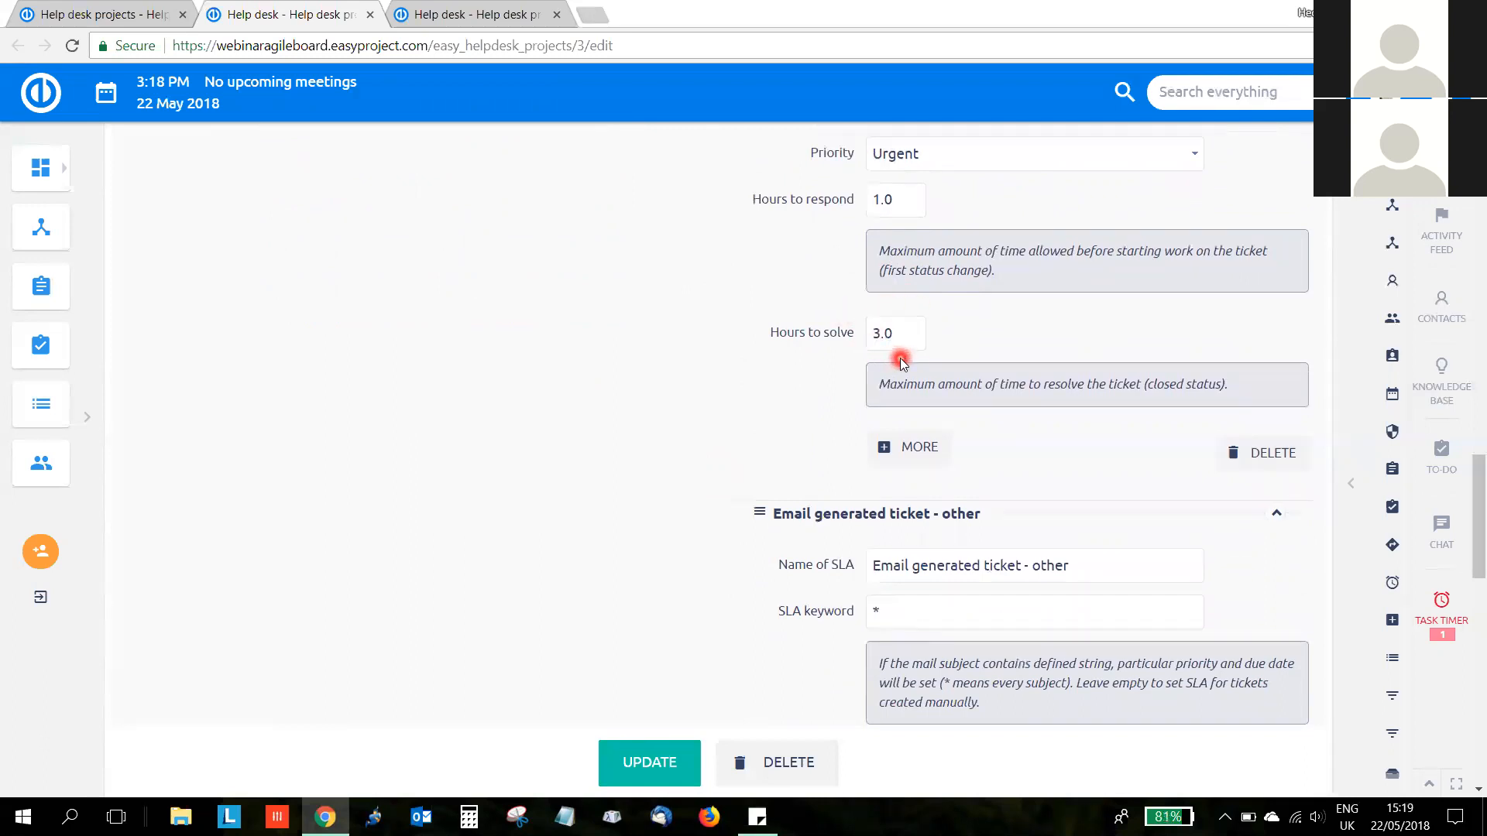
- Expand the additional options of the urgent e-mail SLA and view the work calendars available for SLA working days, without changing the selection
left_click(913, 447)
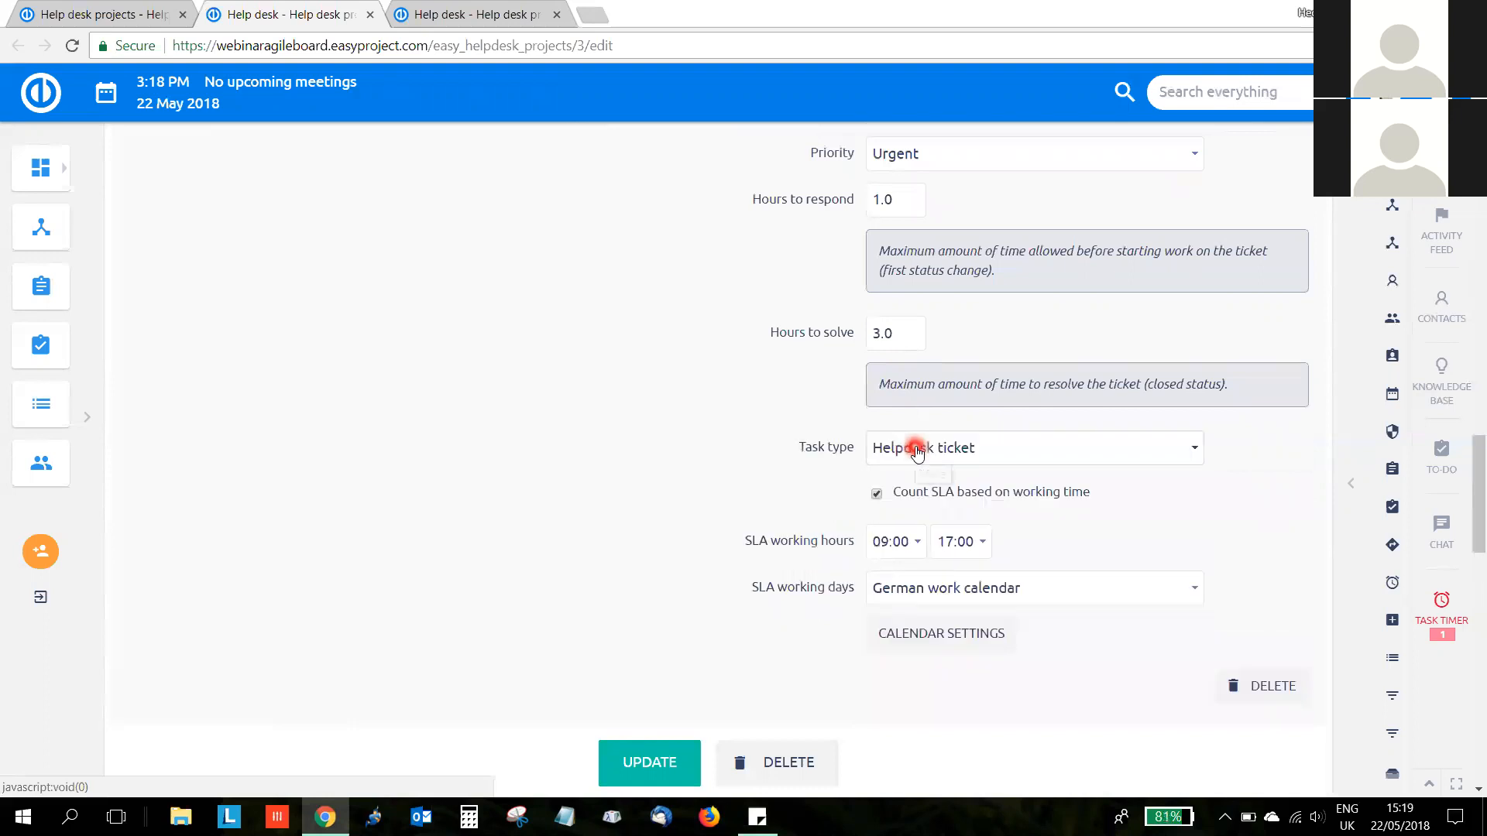
scroll(460, 446, "down", 1)
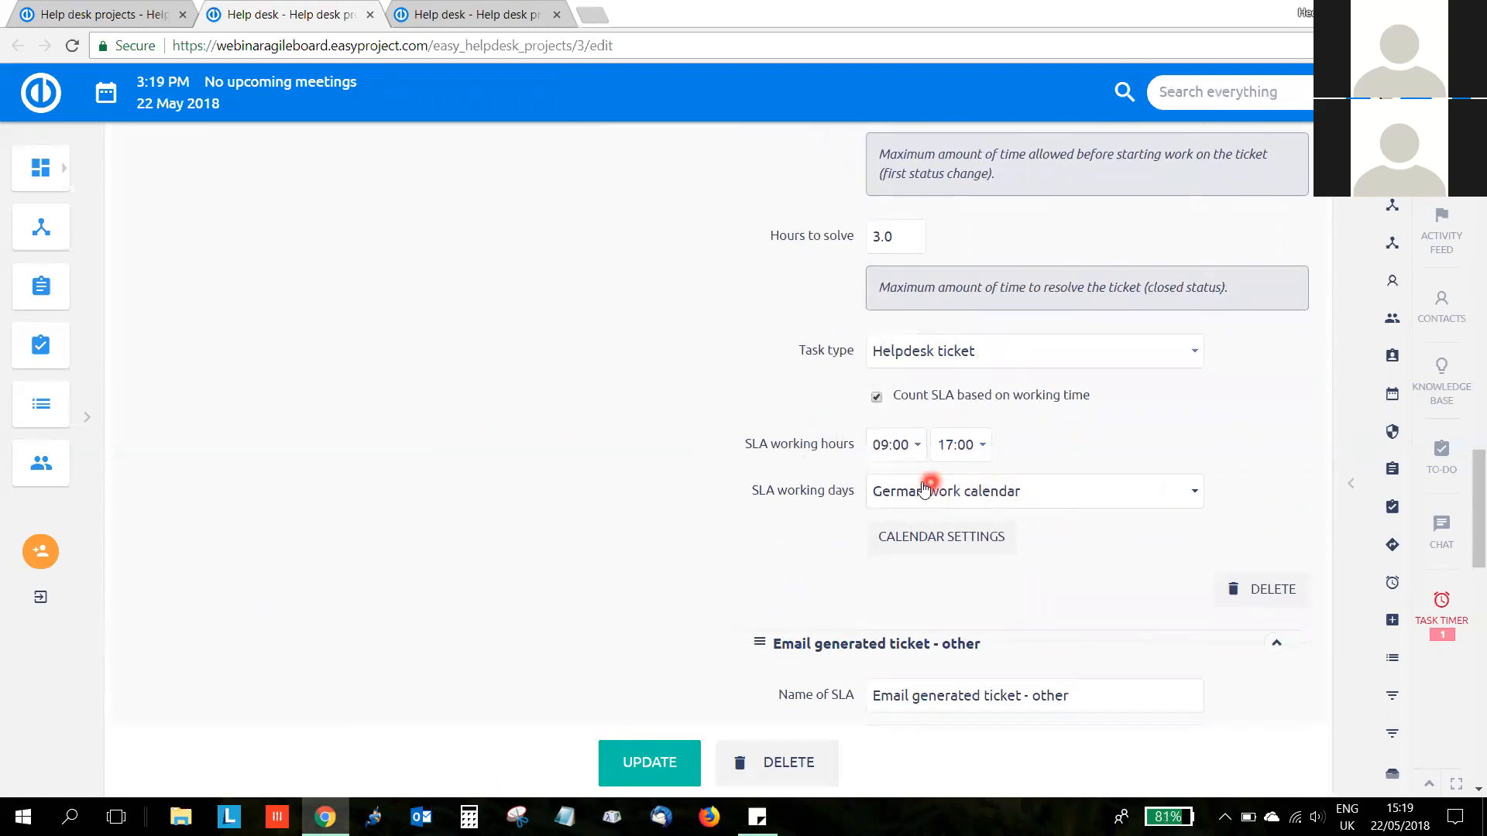
left_click(1027, 502)
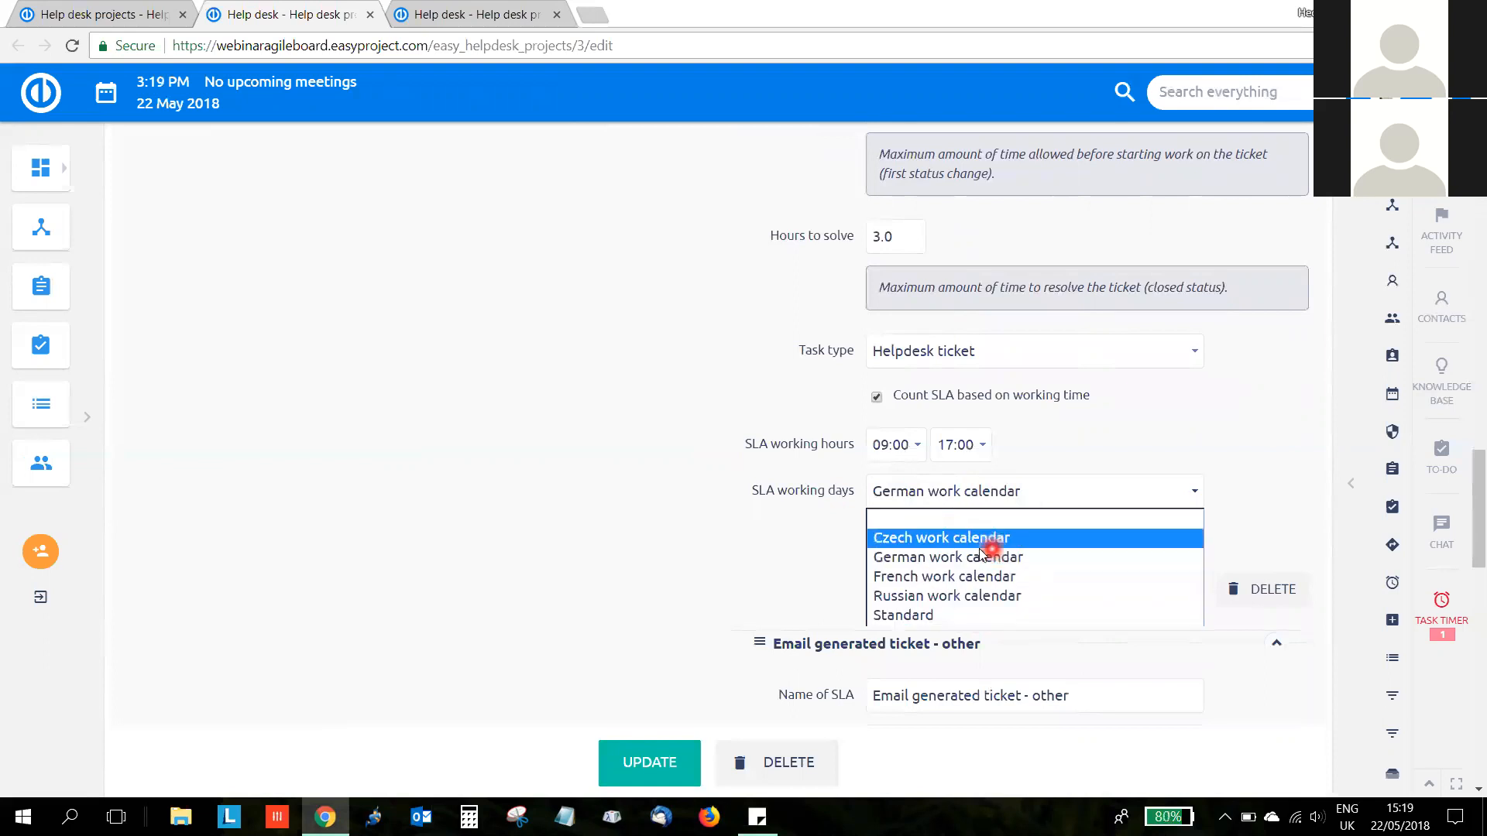
left_click(625, 523)
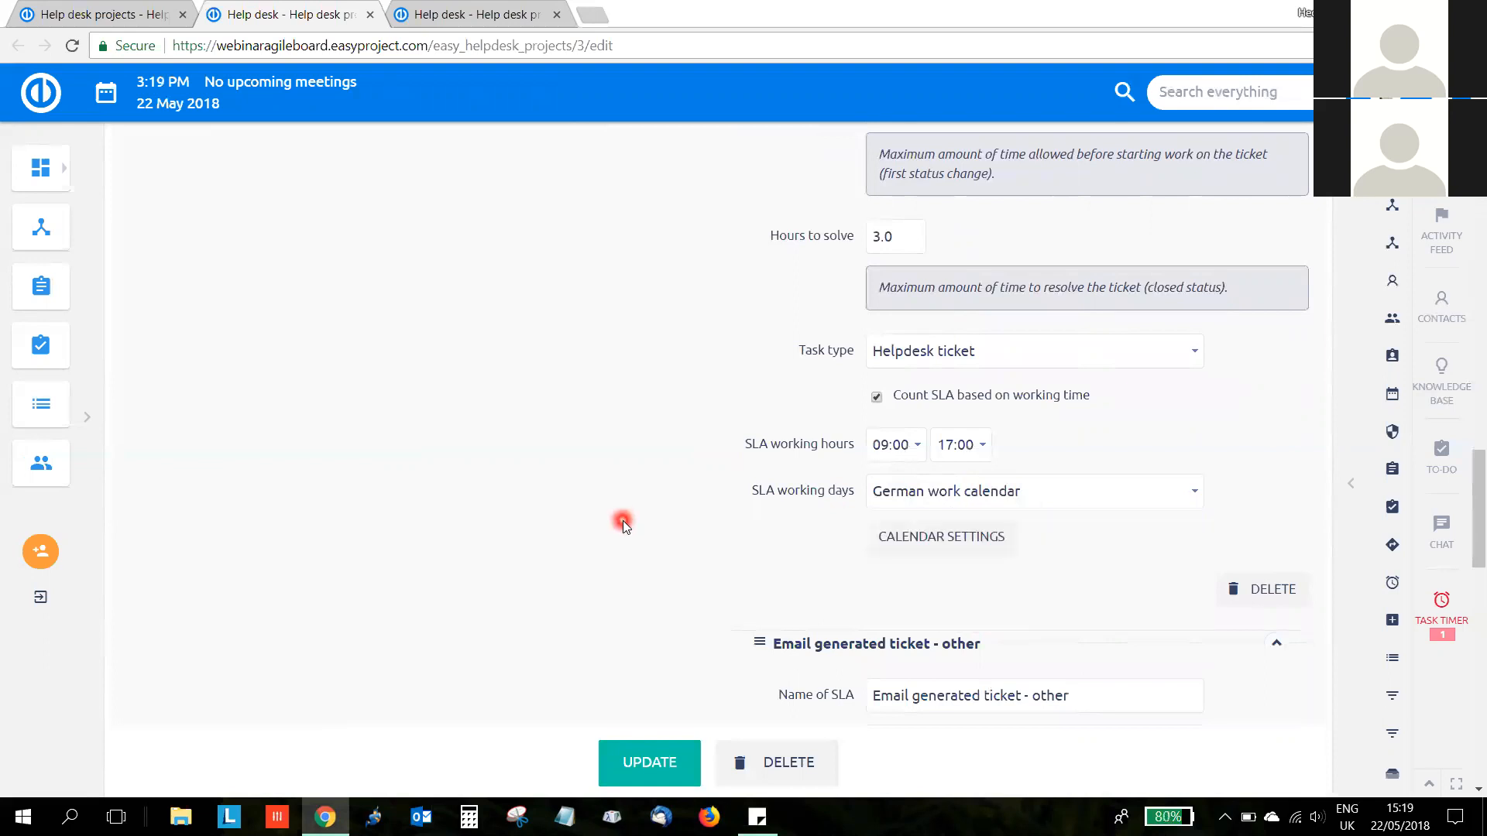
- Look through the remaining SLA entries of the Help desk project down to the option for adding an SLA
scroll(625, 522, "down", 8)
scroll(624, 523, "down", 9)
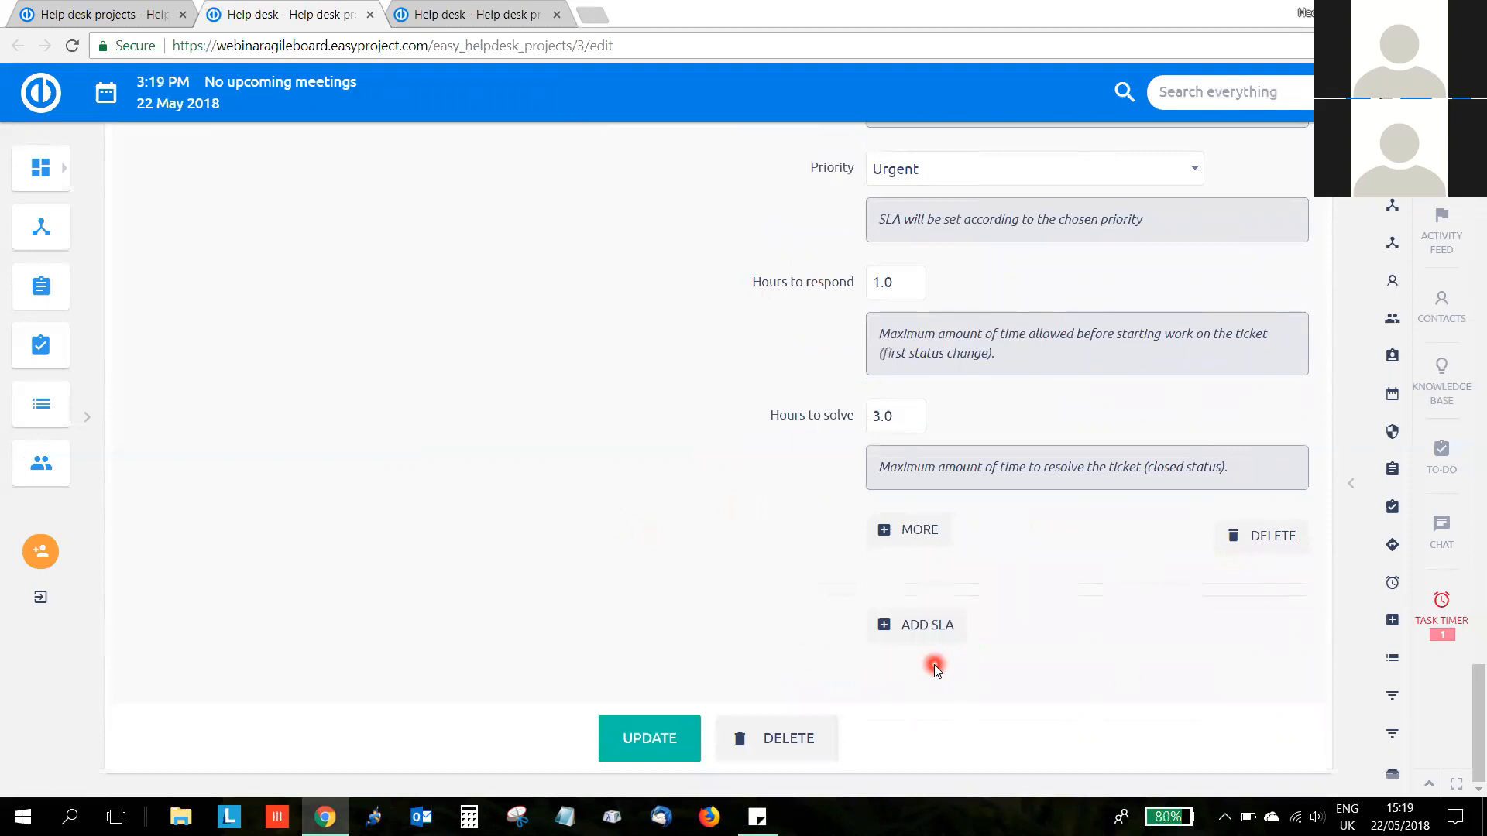
scroll(936, 666, "up", 8)
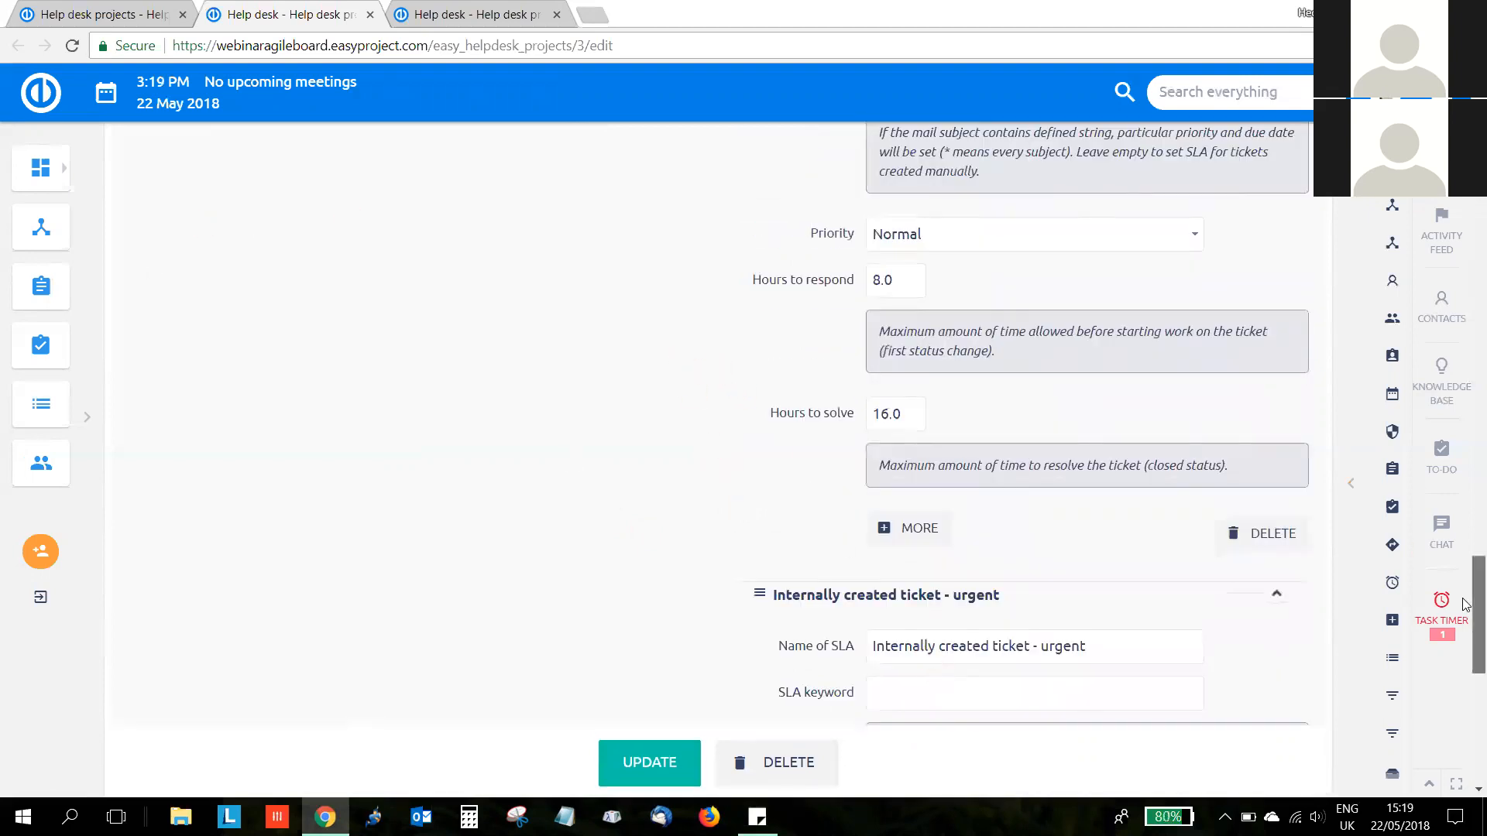
- Compare the default mailbox setting of the Help desk project with that of the Special Client project
left_click_drag(1466, 602, 1466, 117)
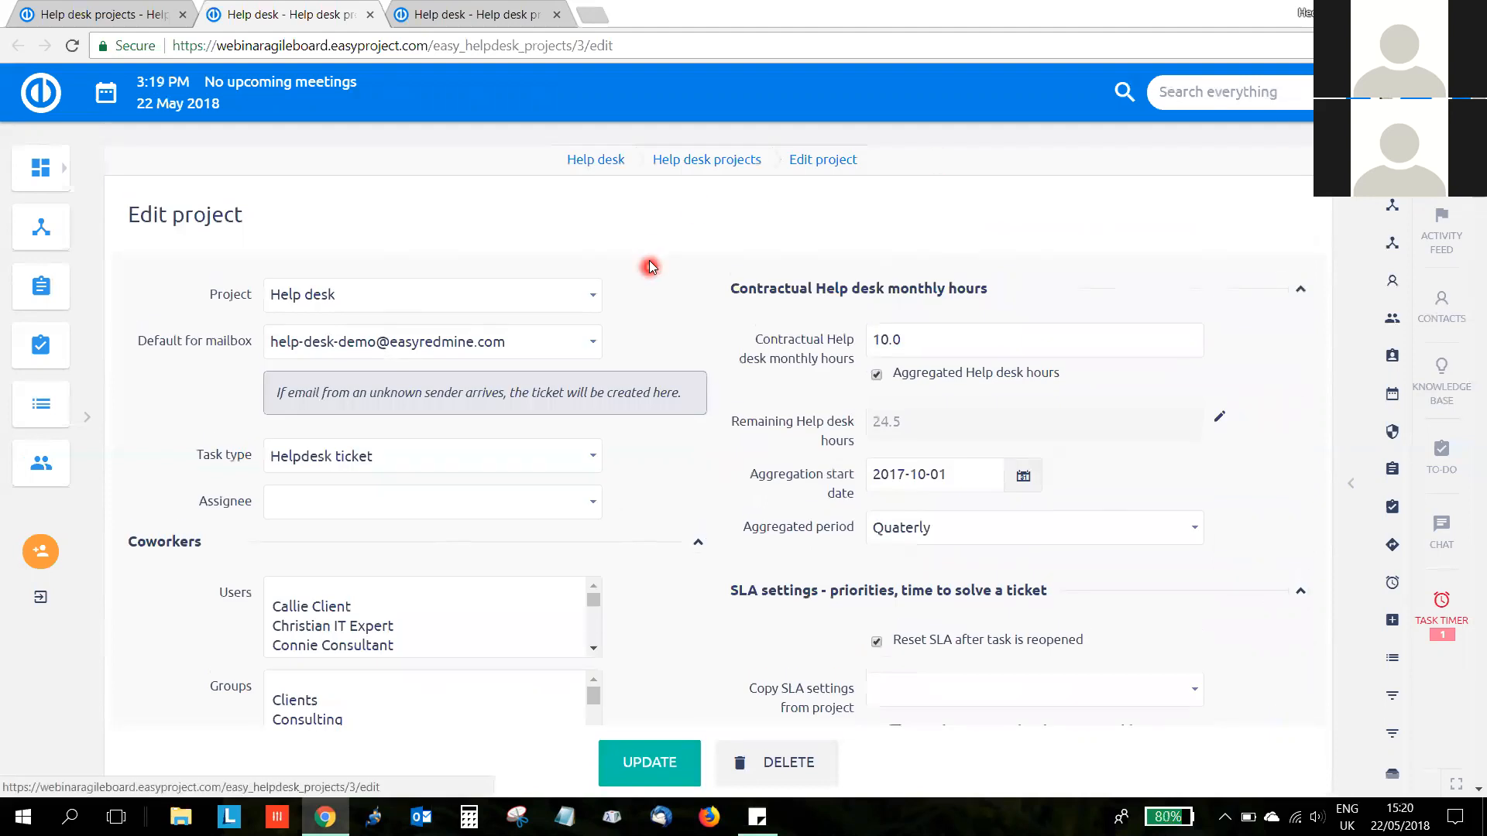
scroll(649, 266, "down", 1)
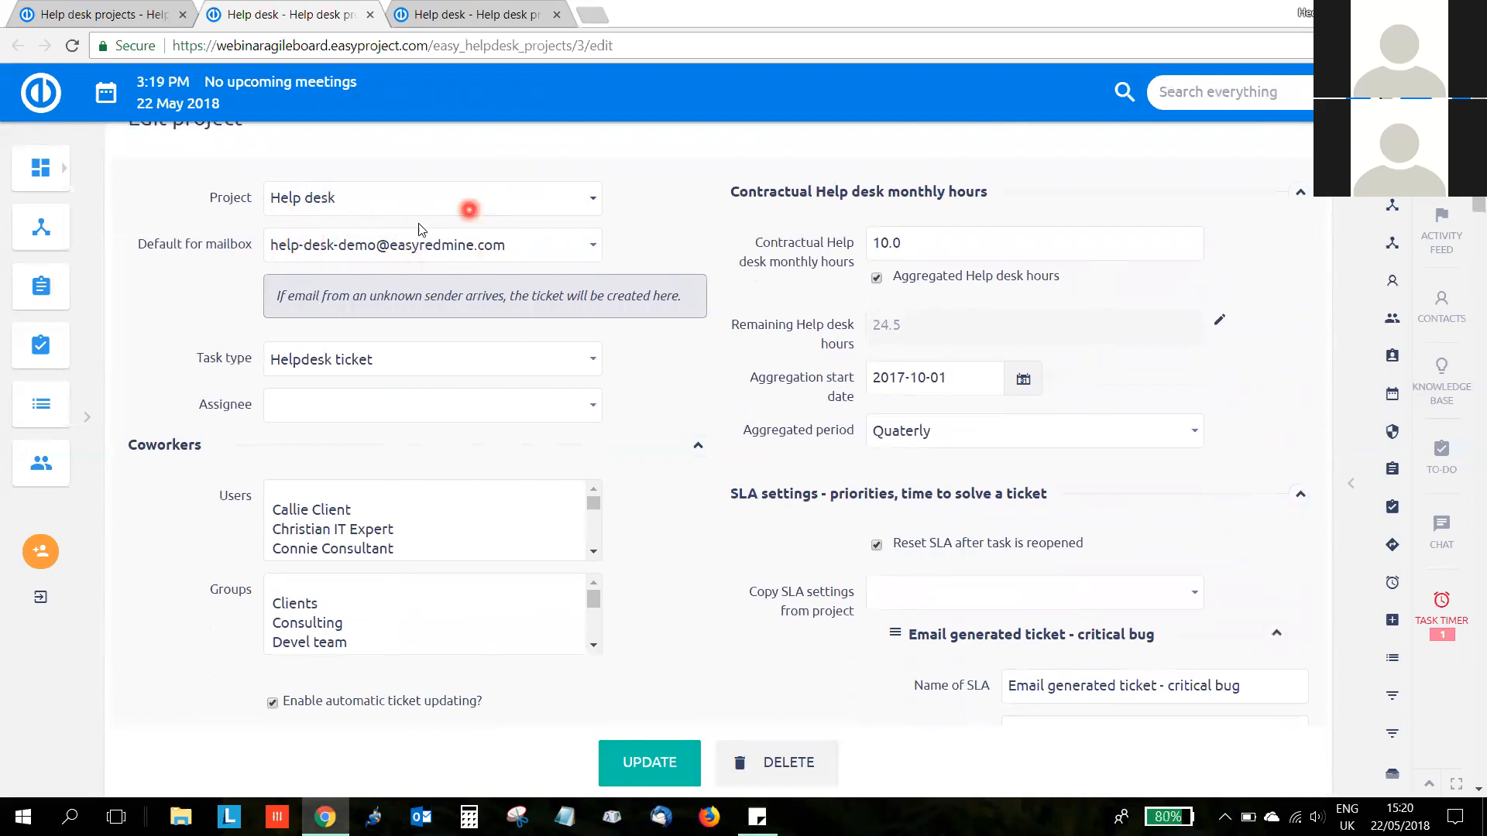
left_click(447, 9)
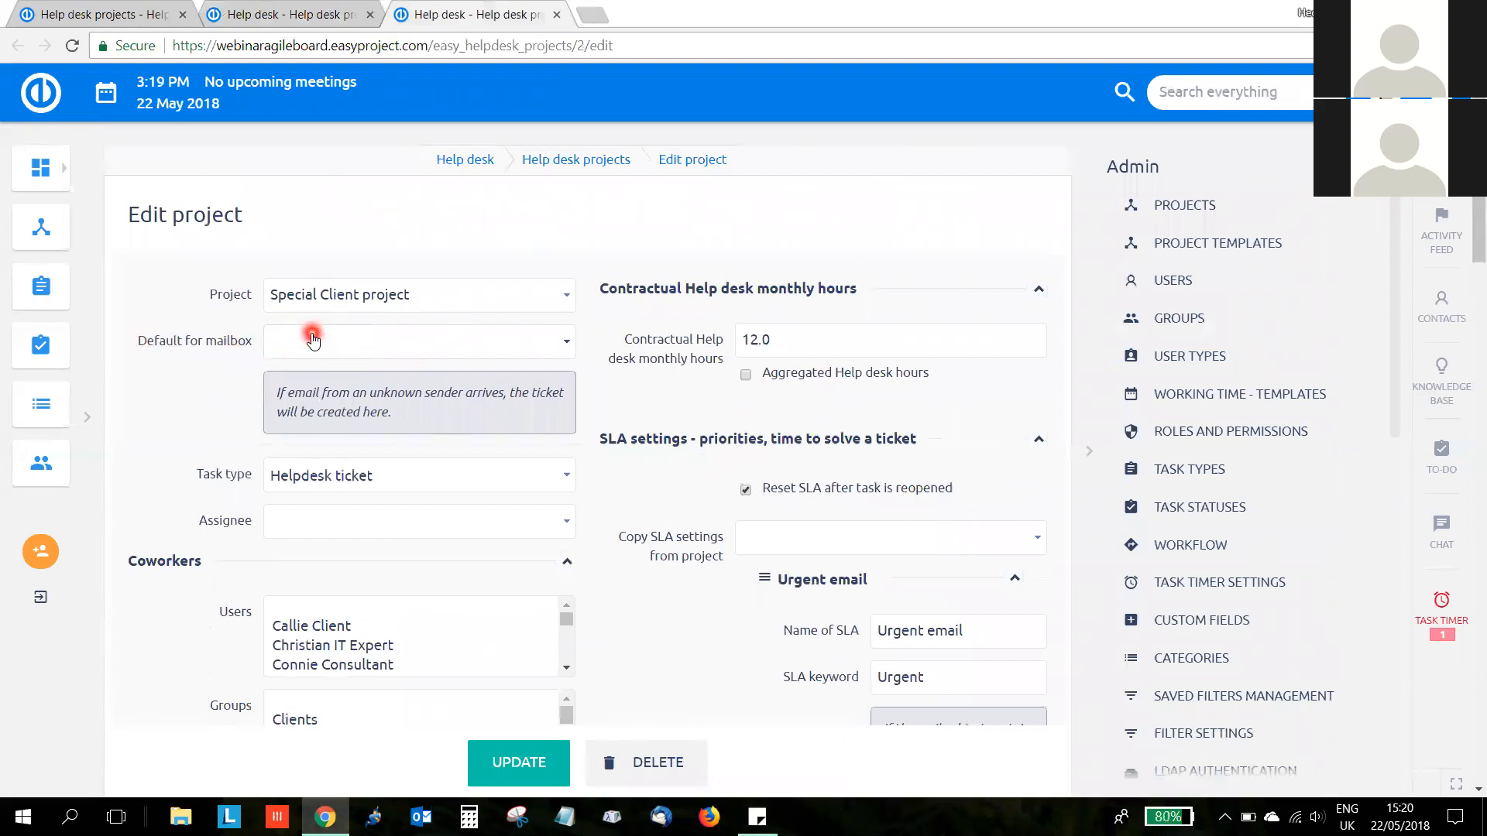
left_click(288, 10)
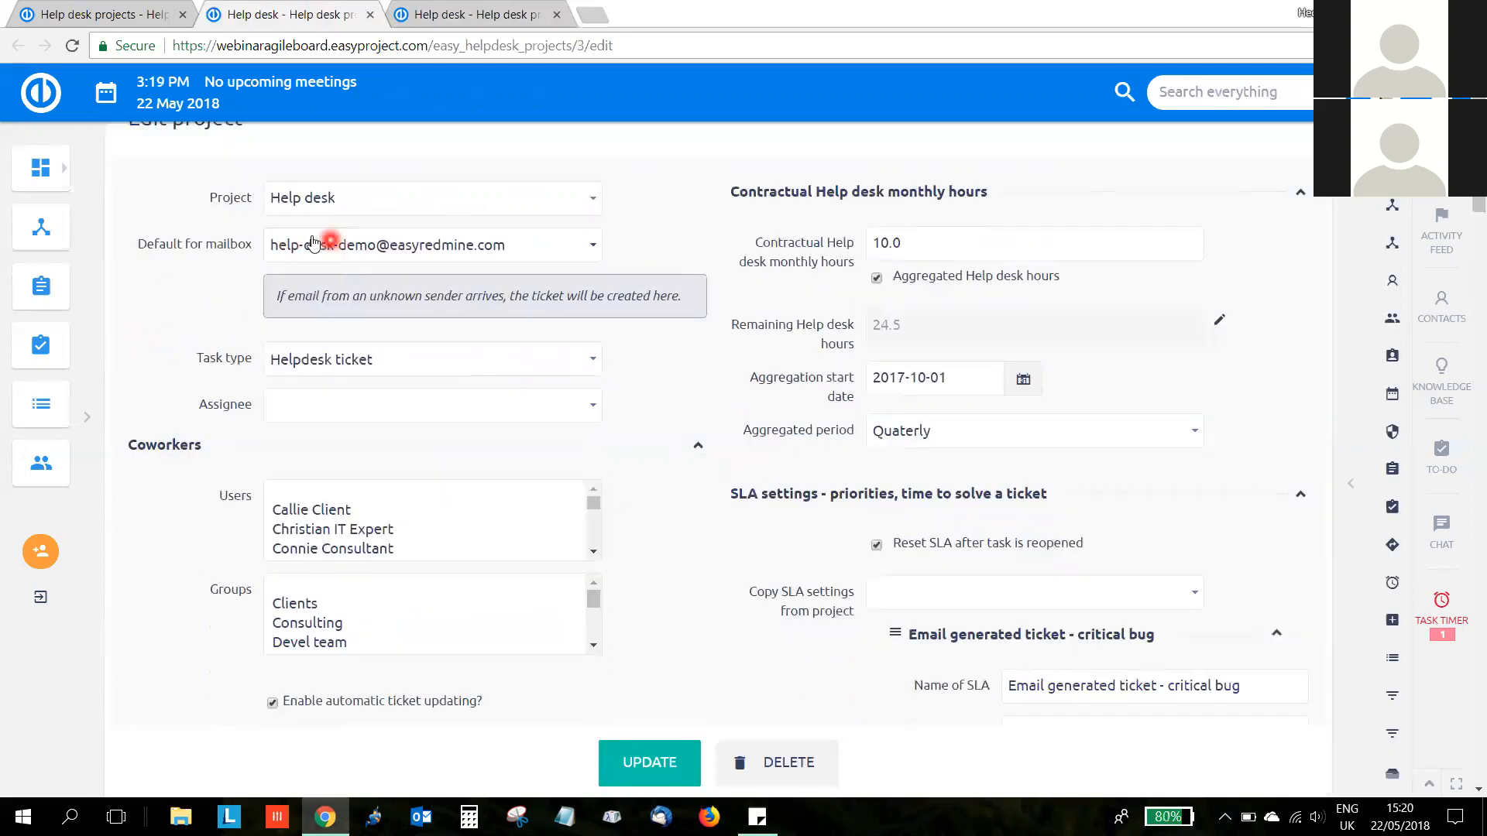
left_click(422, 13)
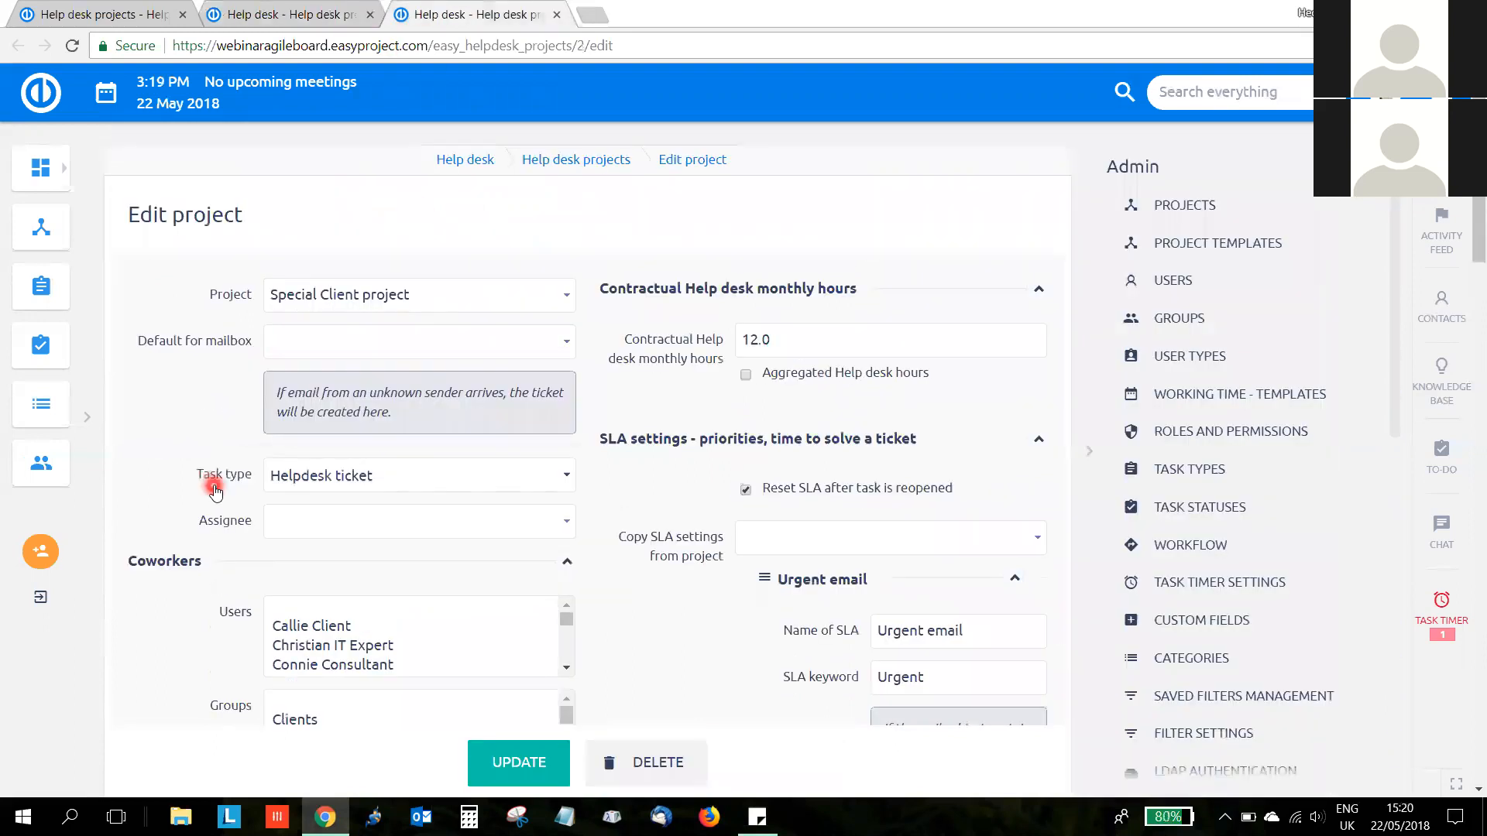
- Shorten the Special Client project's mail or domain entry to just the domain email.cz
scroll(215, 493, "down", 1)
scroll(215, 490, "down", 2)
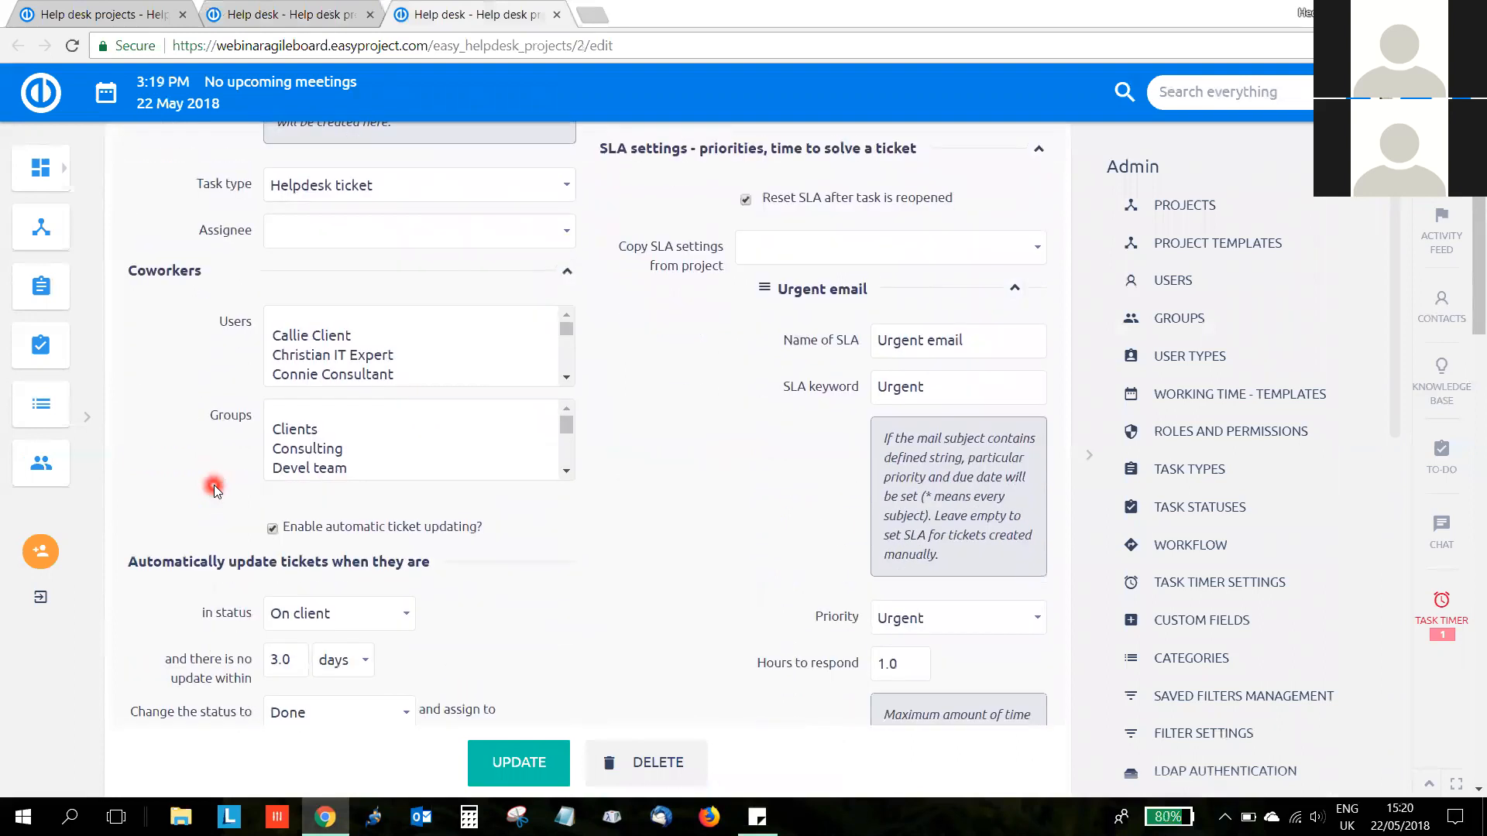
scroll(215, 490, "down", 6)
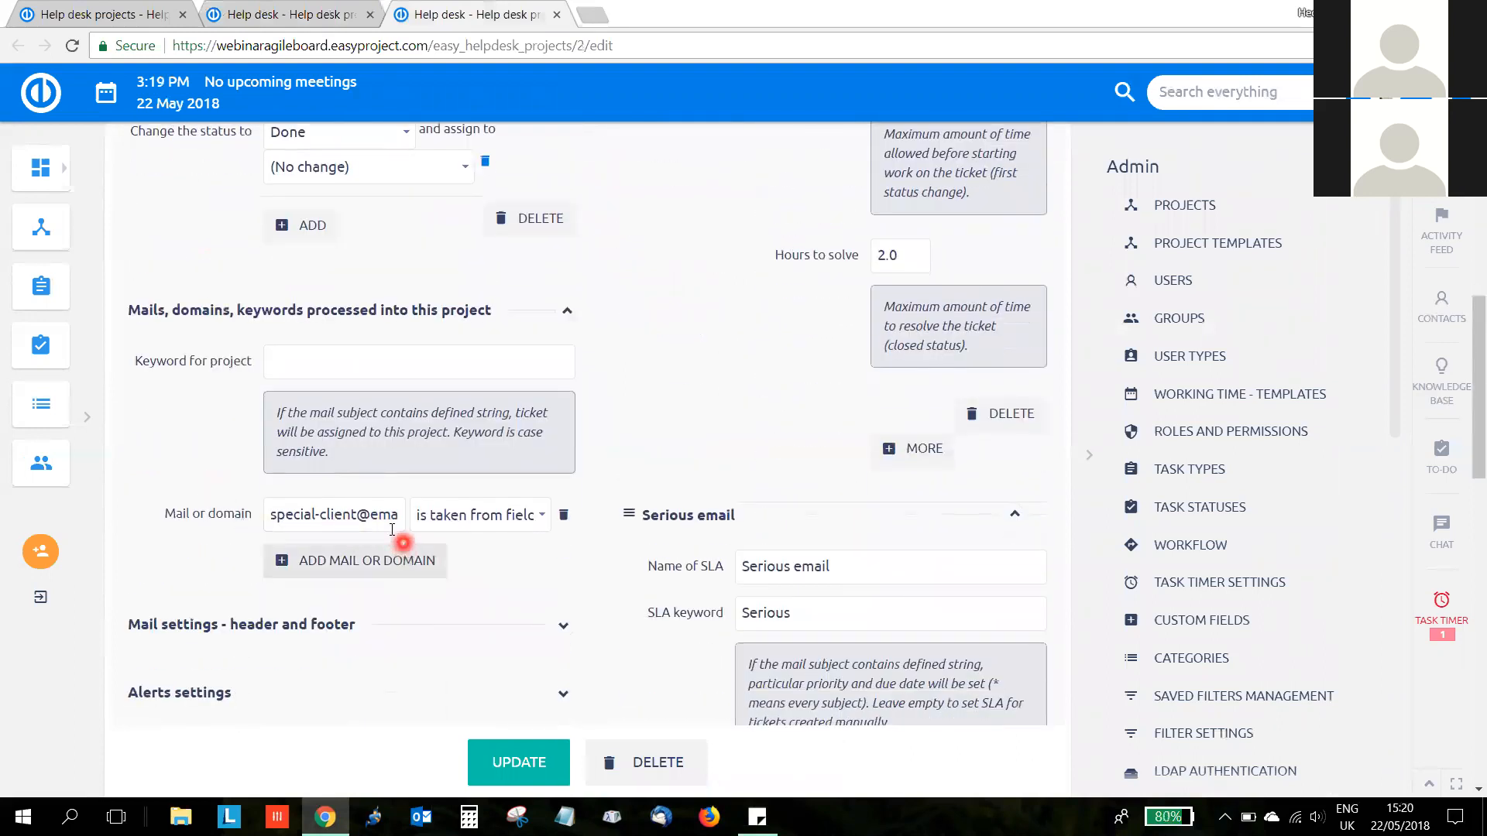
left_click_drag(268, 515, 457, 517)
left_click(340, 515)
left_click_drag(348, 518, 195, 524)
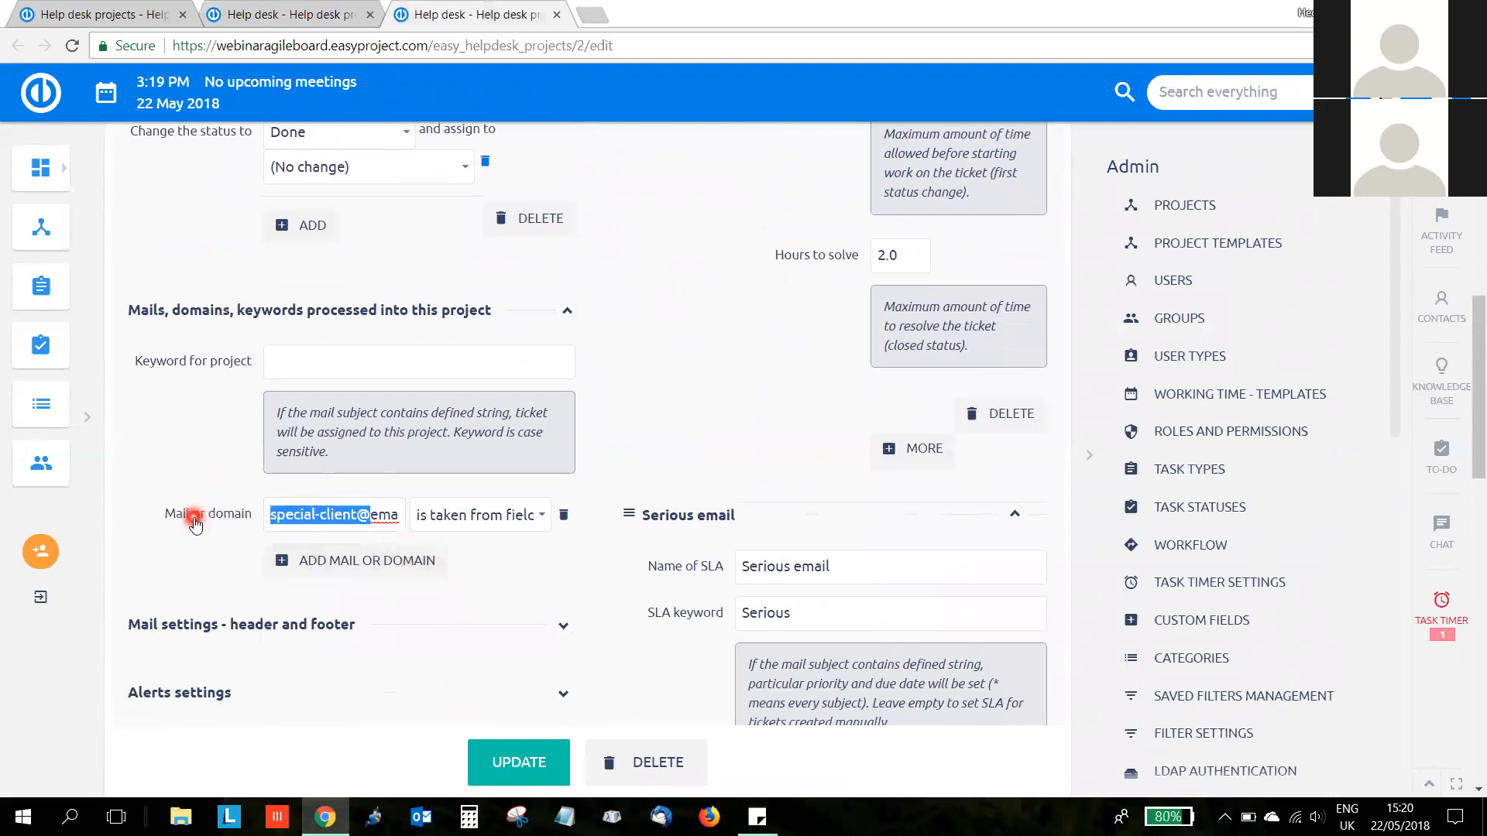
key("BackSpace")
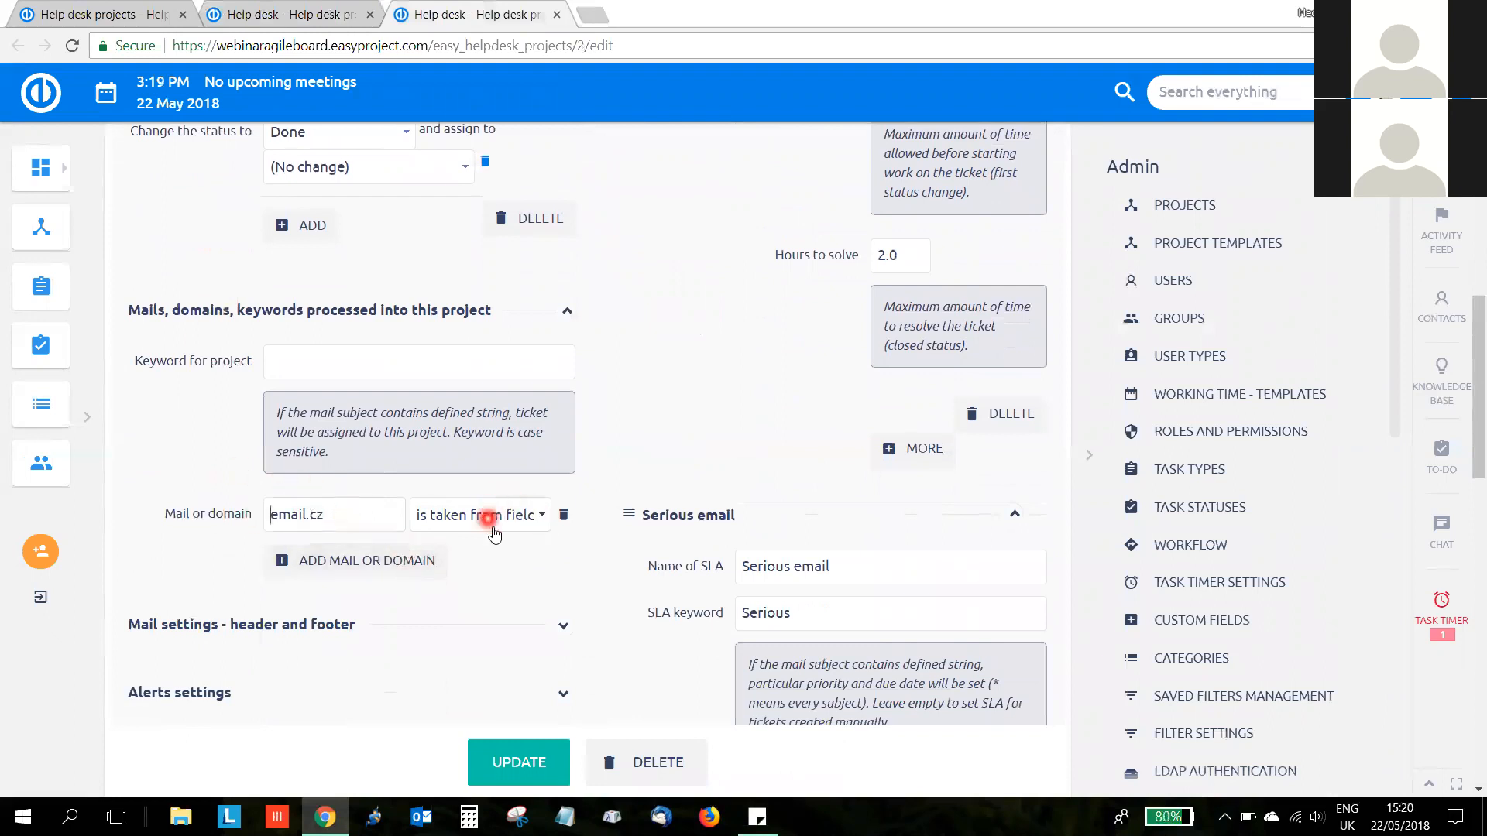
- Examine the Special Client project's default mailbox, coworkers, automatic ticket updating rule, mail processing fields and the Serious email SLA
scroll(430, 577, "up", 3)
scroll(430, 577, "up", 6)
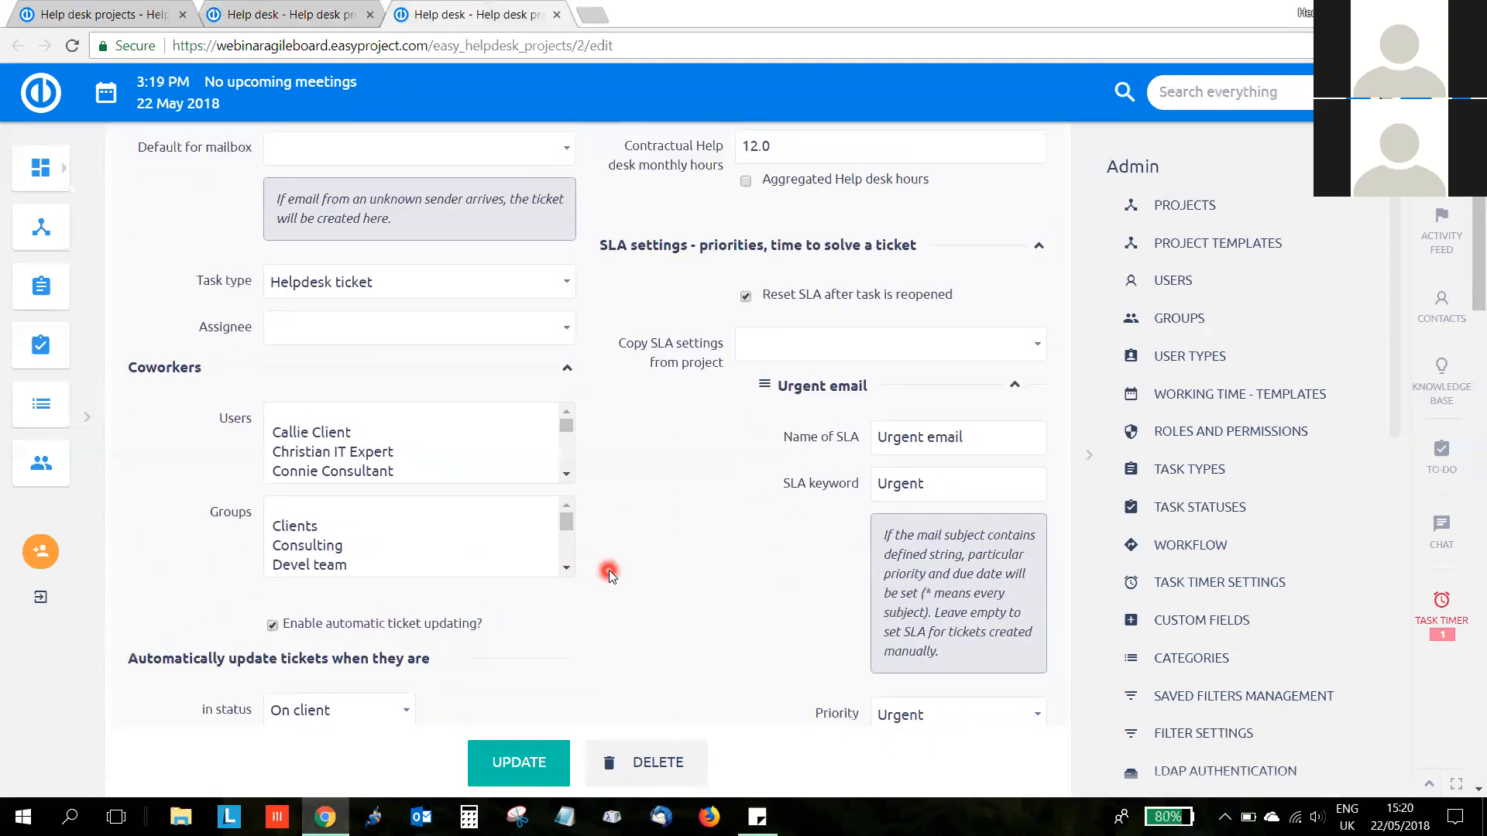
scroll(609, 570, "up", 1)
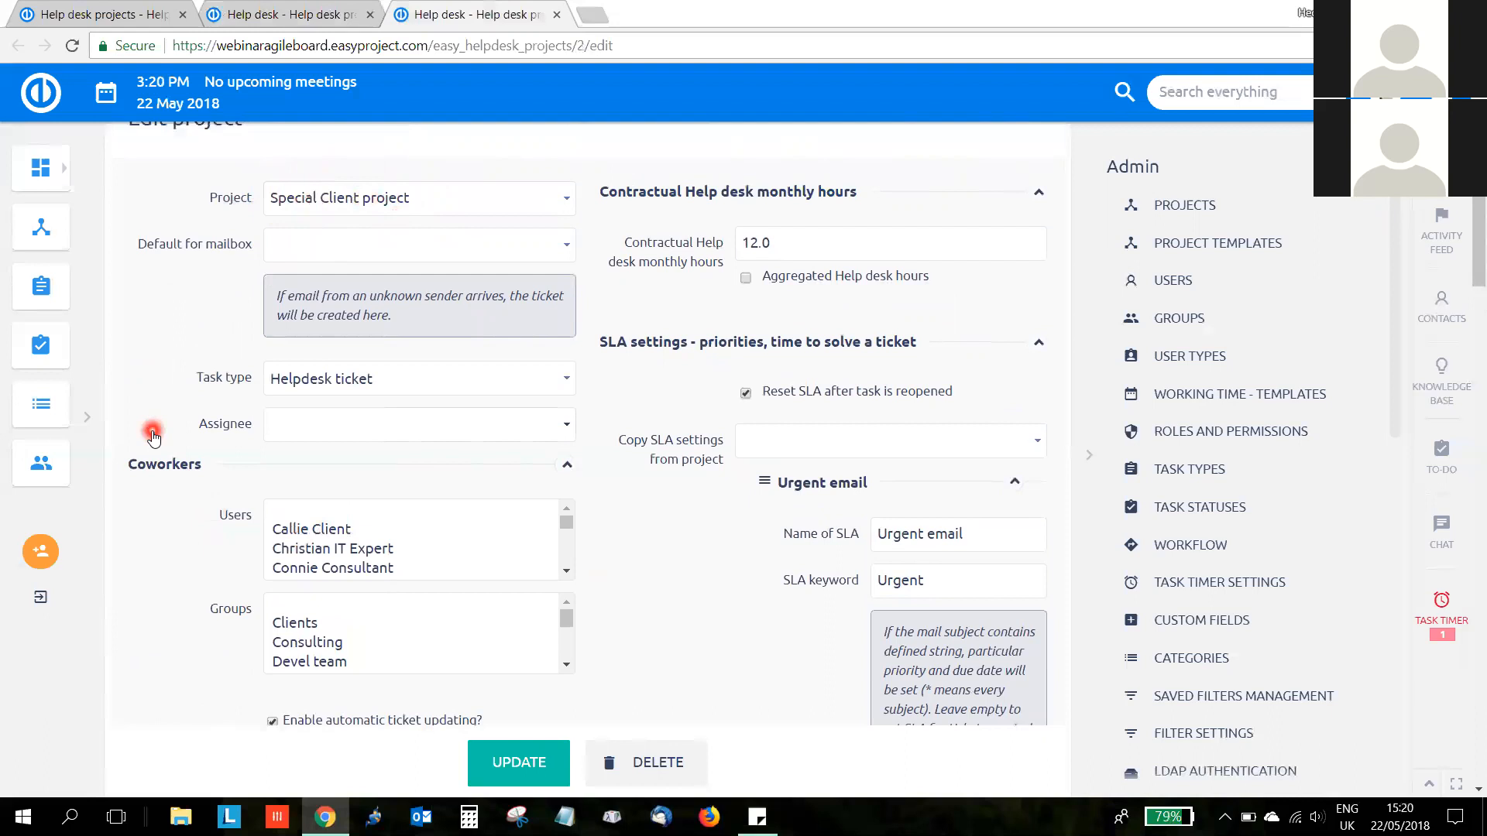
scroll(153, 438, "down", 1)
scroll(154, 438, "down", 3)
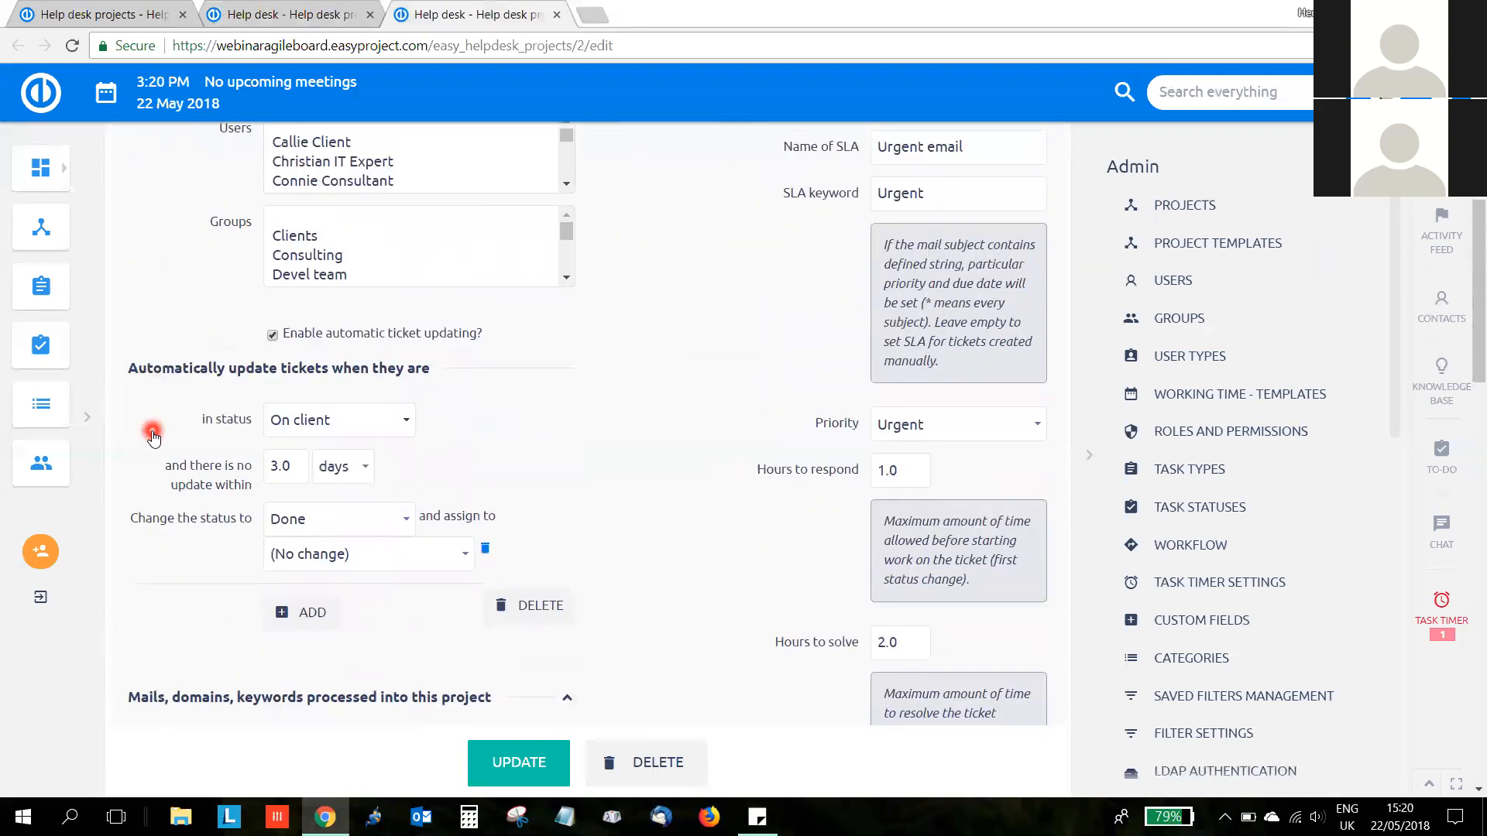
scroll(153, 438, "down", 3)
scroll(153, 435, "down", 2)
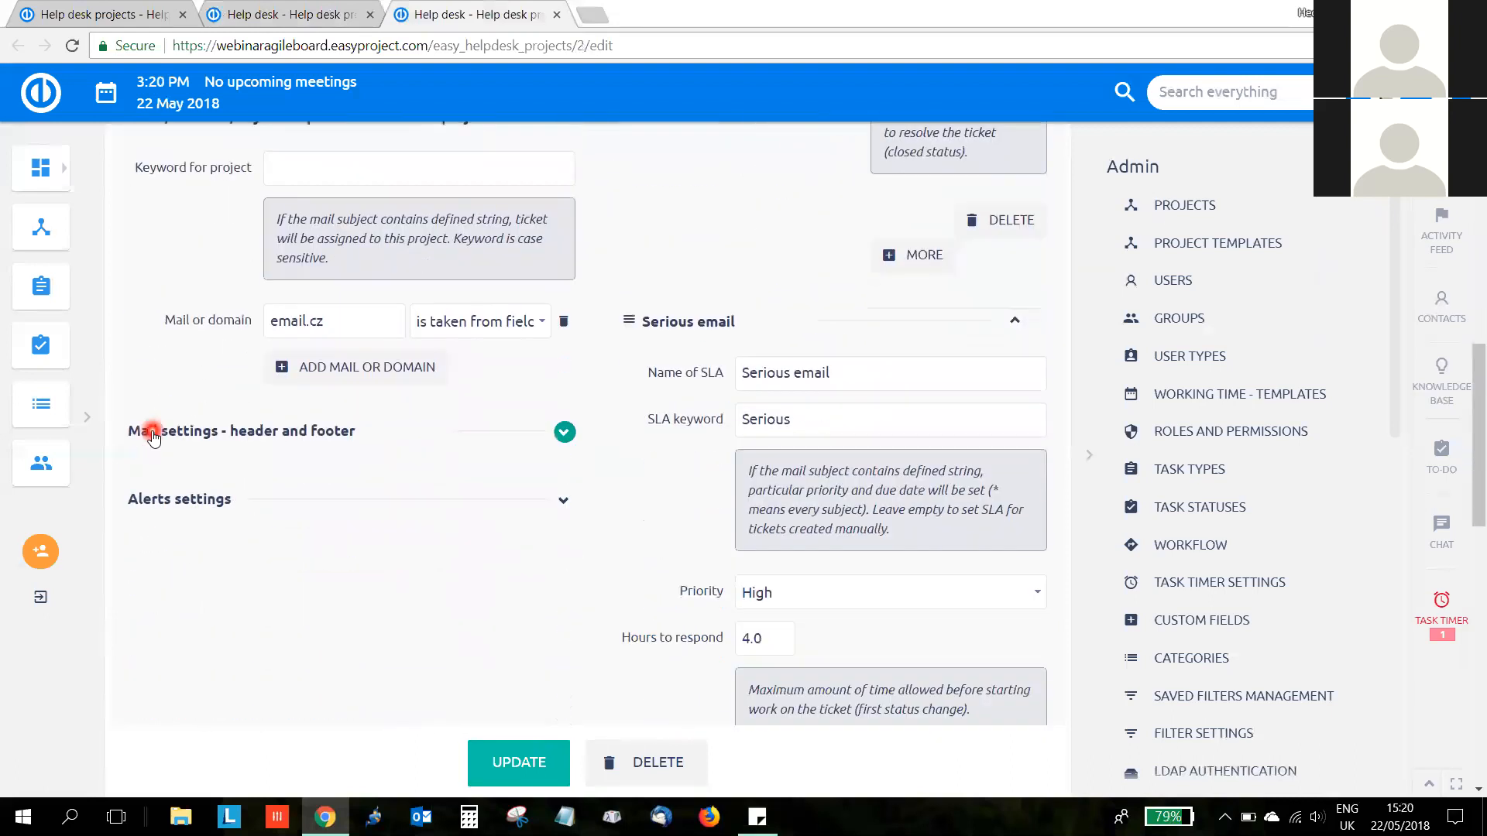
scroll(410, 509, "down", 3)
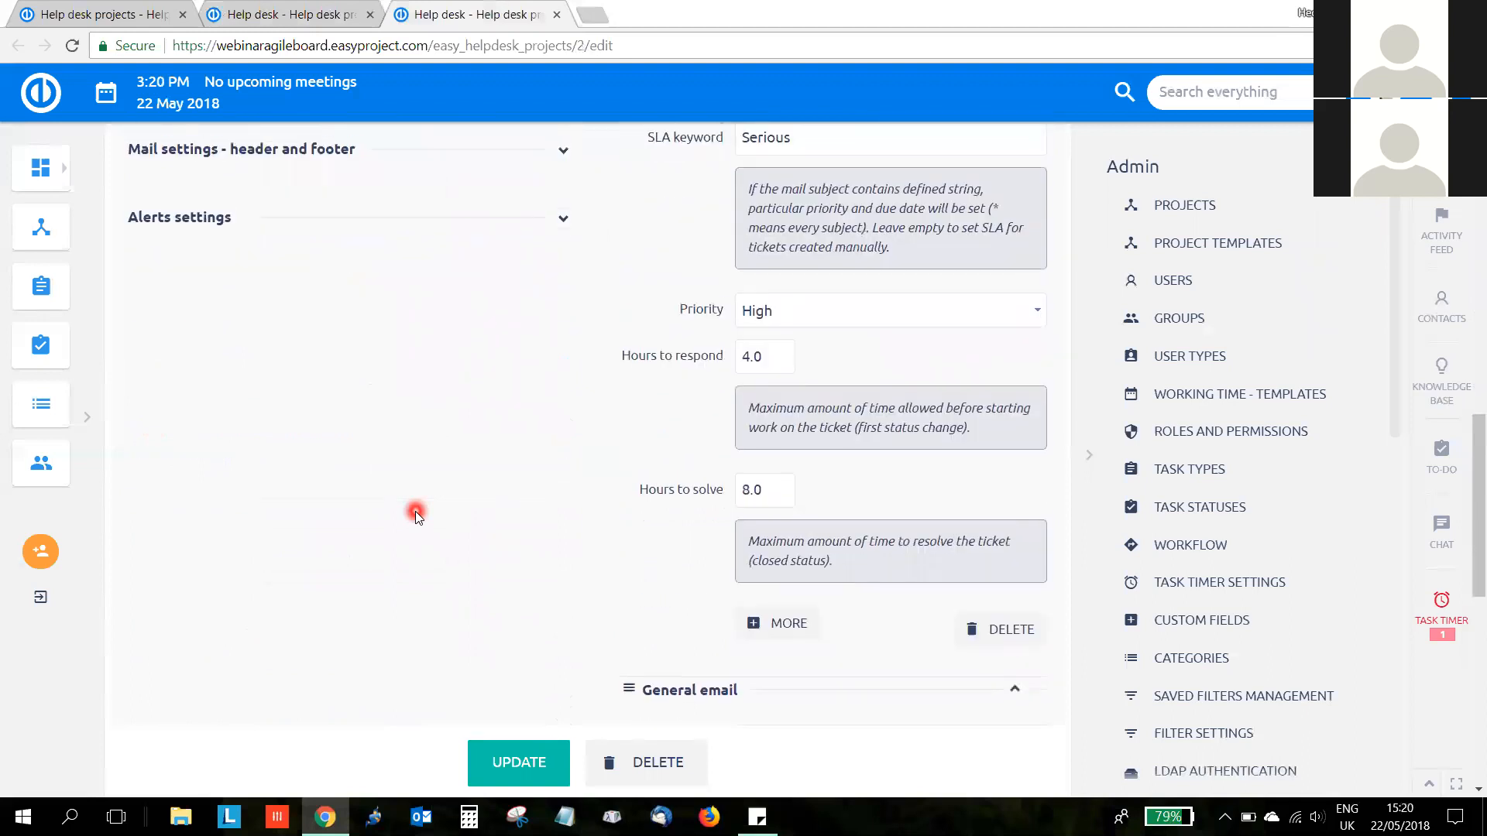
- Try enabling Aggregated Help desk hours for the Special Client project, and disable the option again
scroll(414, 513, "up", 14)
scroll(416, 517, "up", 3)
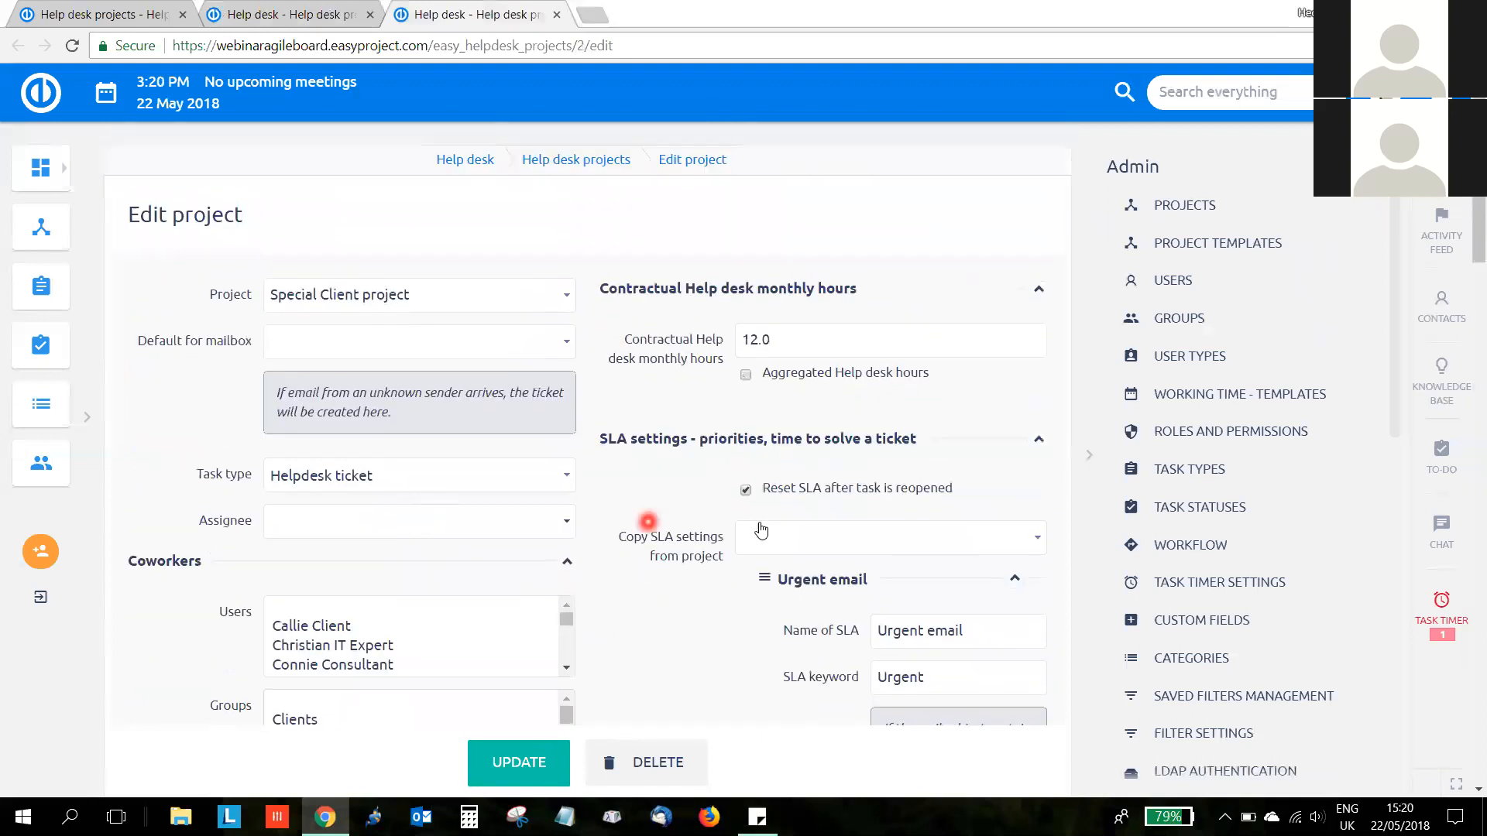
left_click(755, 375)
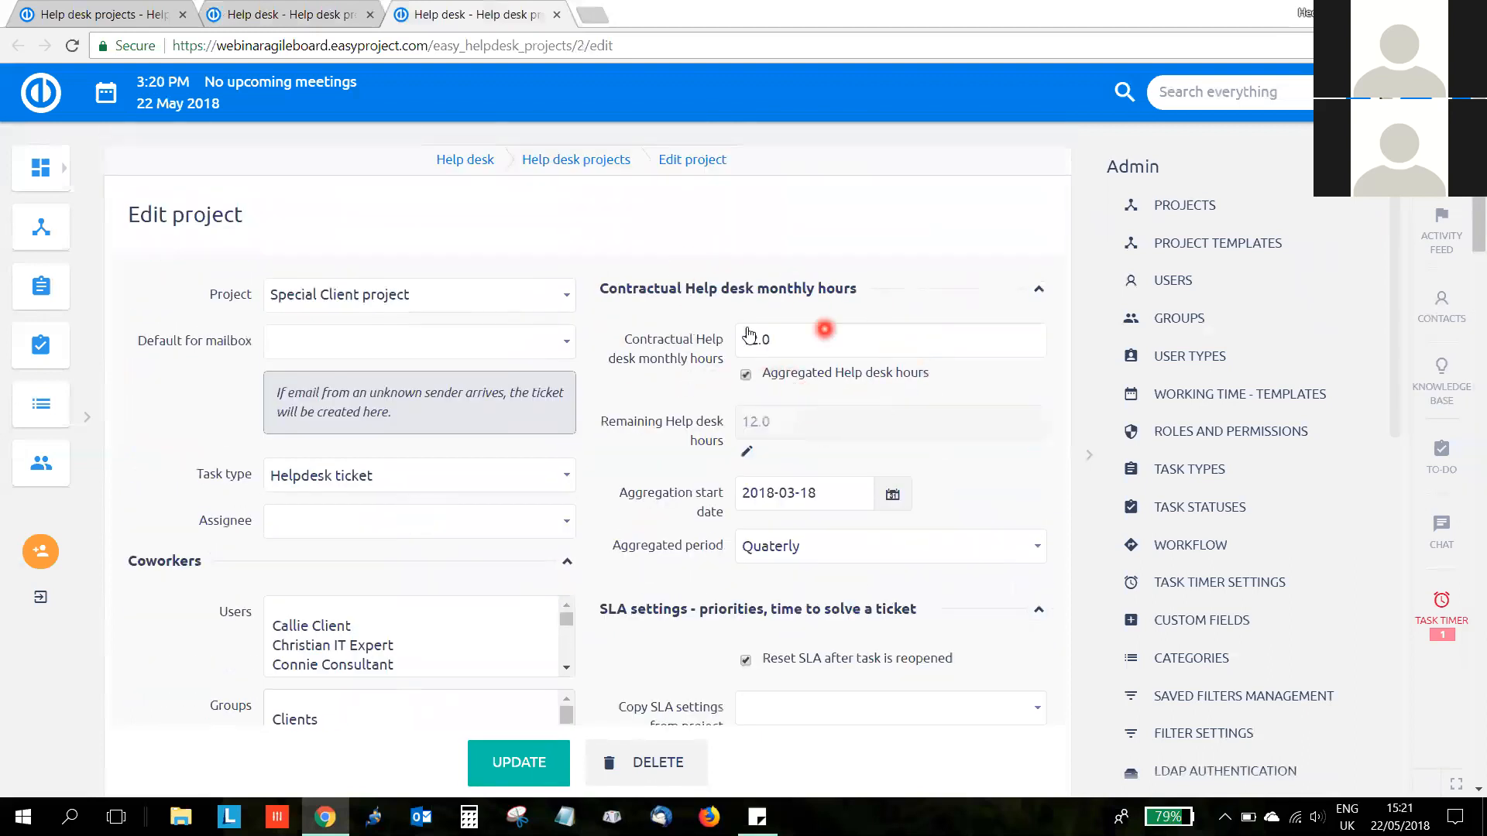
left_click(835, 380)
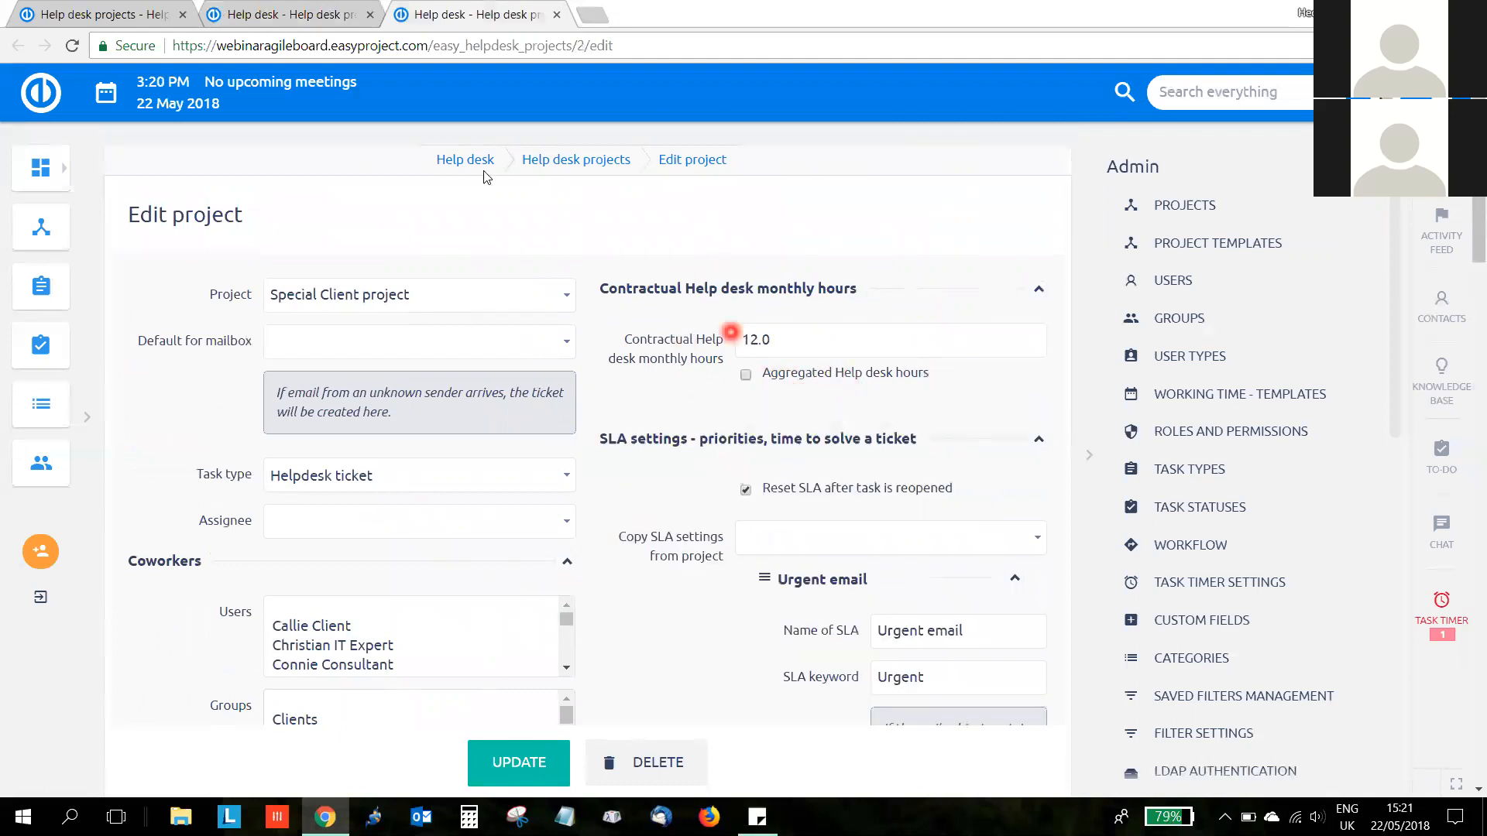
- From the Help desk projects list, open the general Help desk settings, examine the sender options, and return to the list without saving
left_click(125, 17)
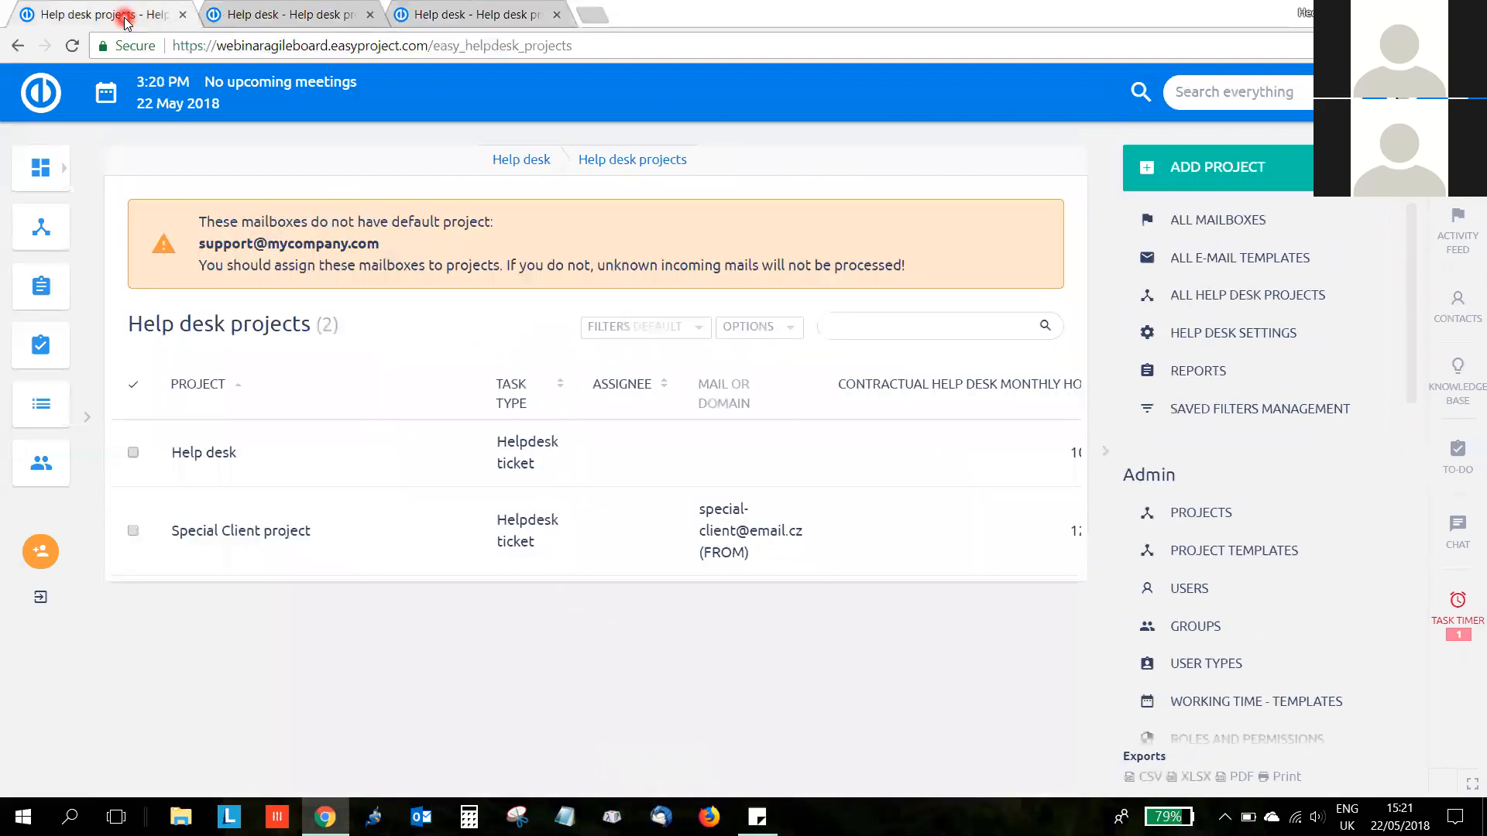
left_click(1225, 346)
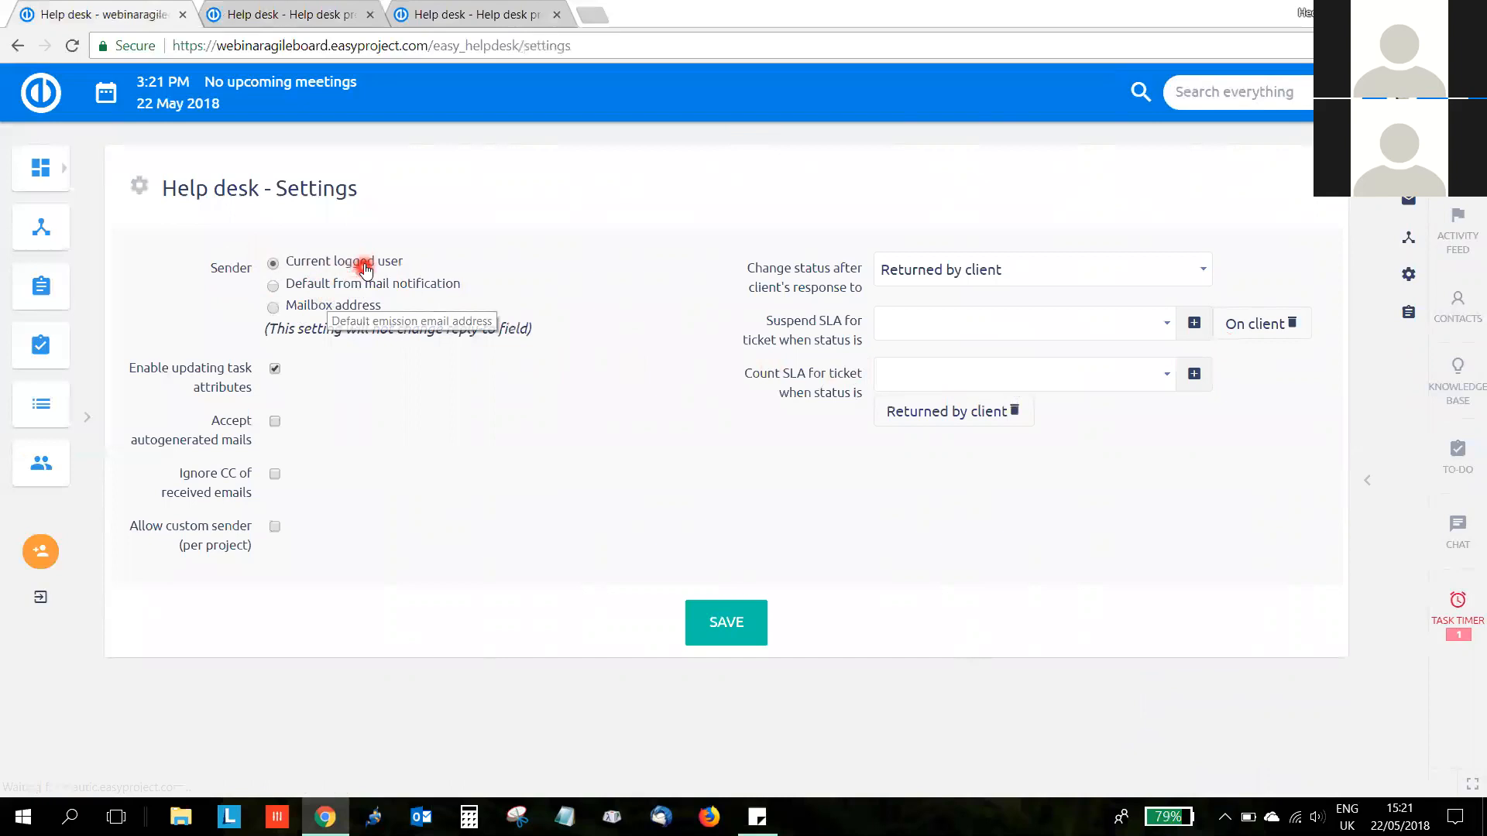
left_click(358, 305)
left_click(17, 45)
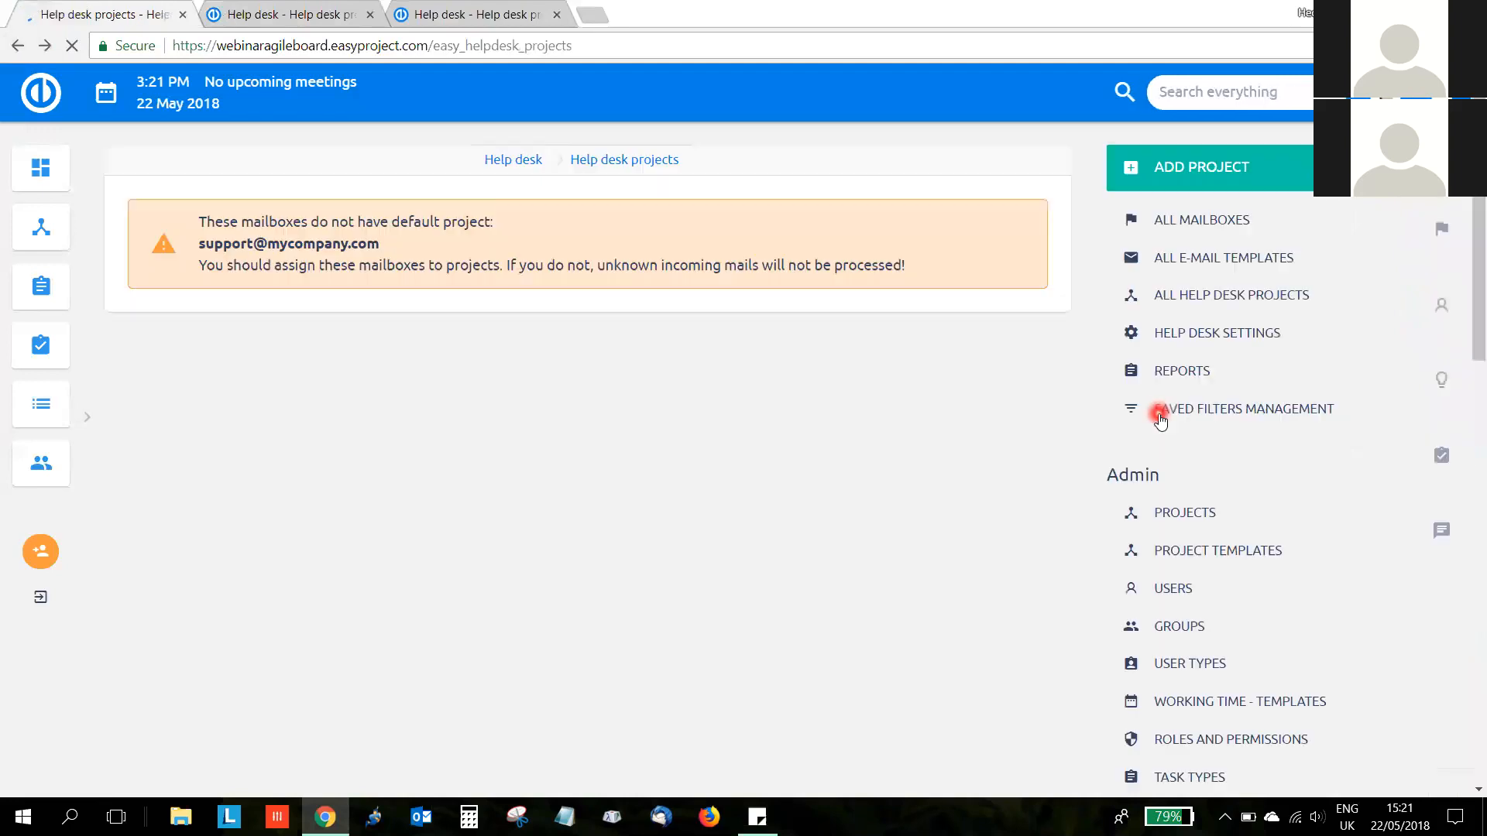
- View the Payroll and invoicing sheet from the help desk reports and return to the Help desk projects list
left_click(1200, 372)
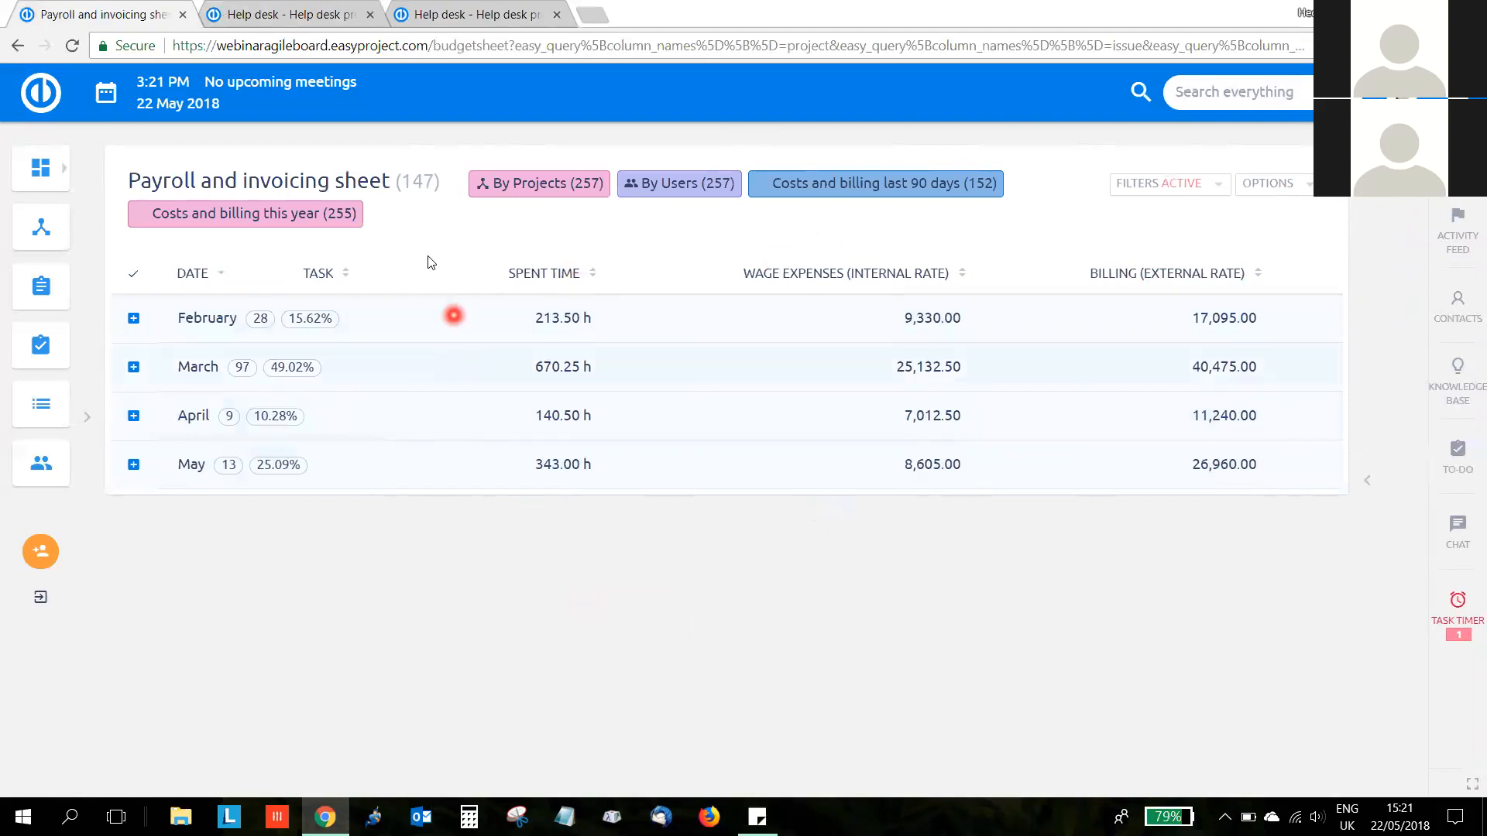
left_click(19, 44)
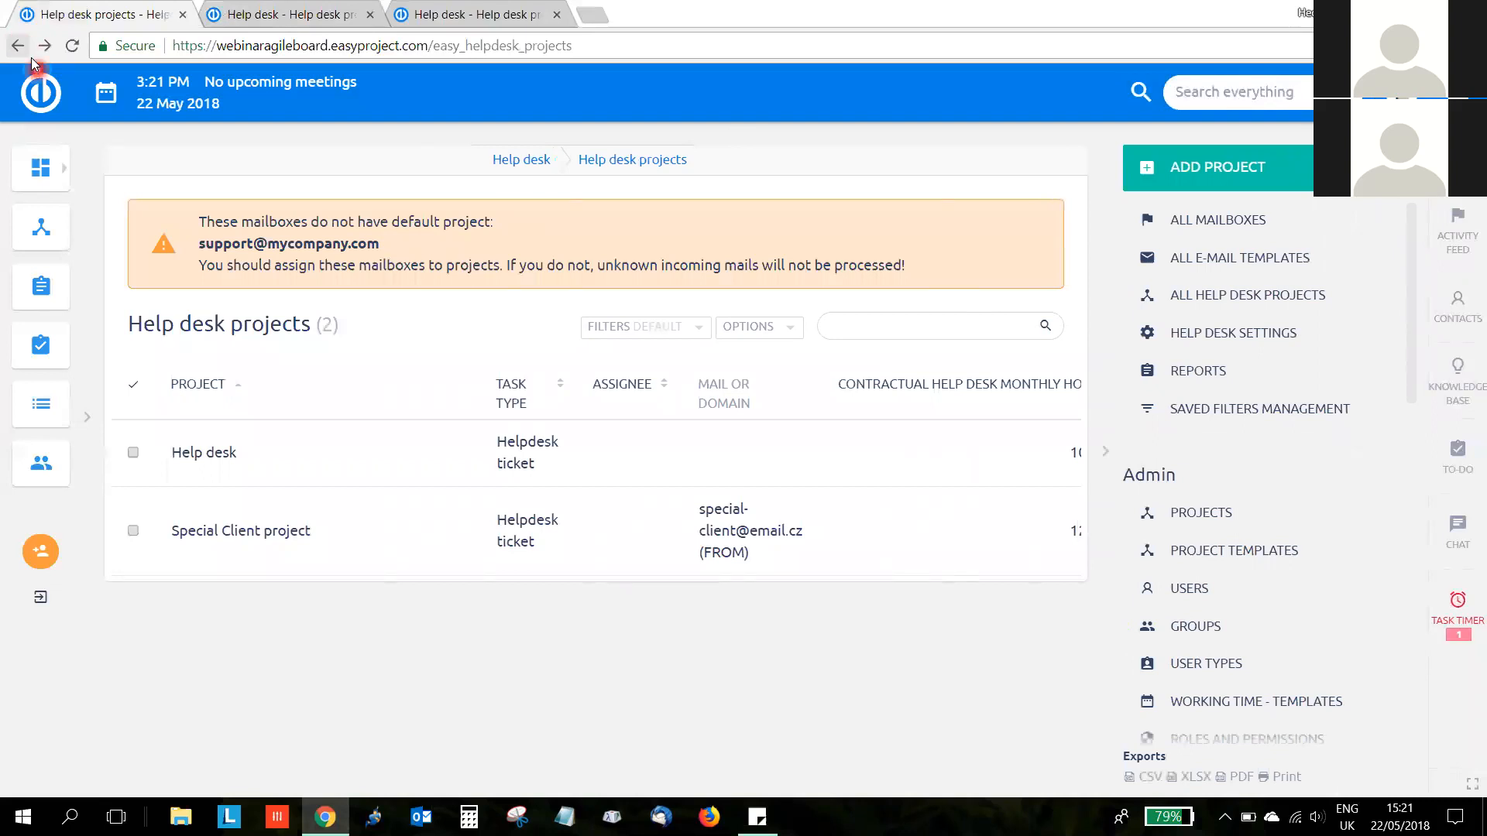
- From the home dashboard, switch the trial role and dashboard from Help Desk Manager to Client
left_click(42, 92)
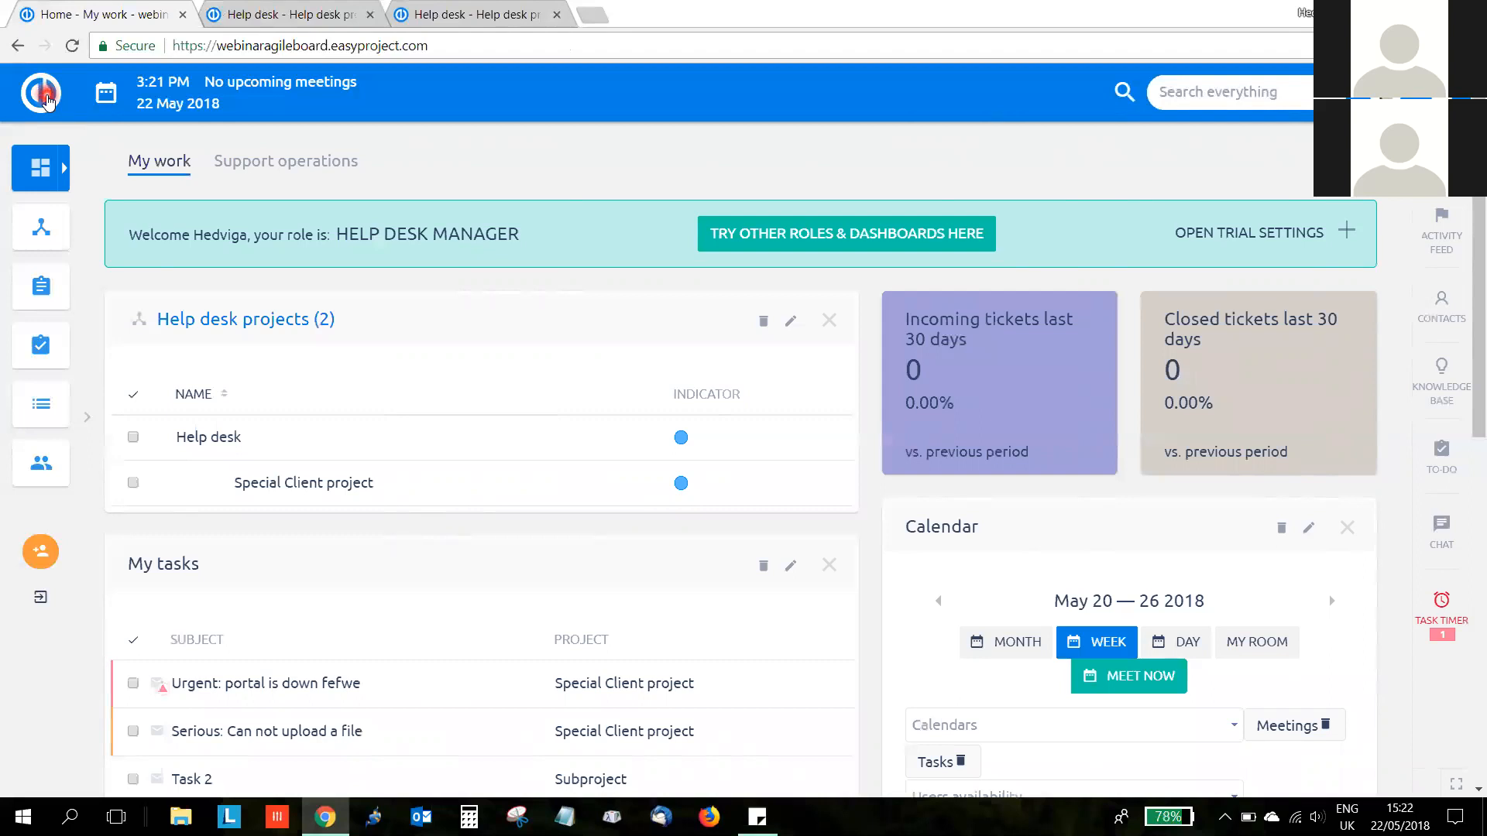
left_click(953, 246)
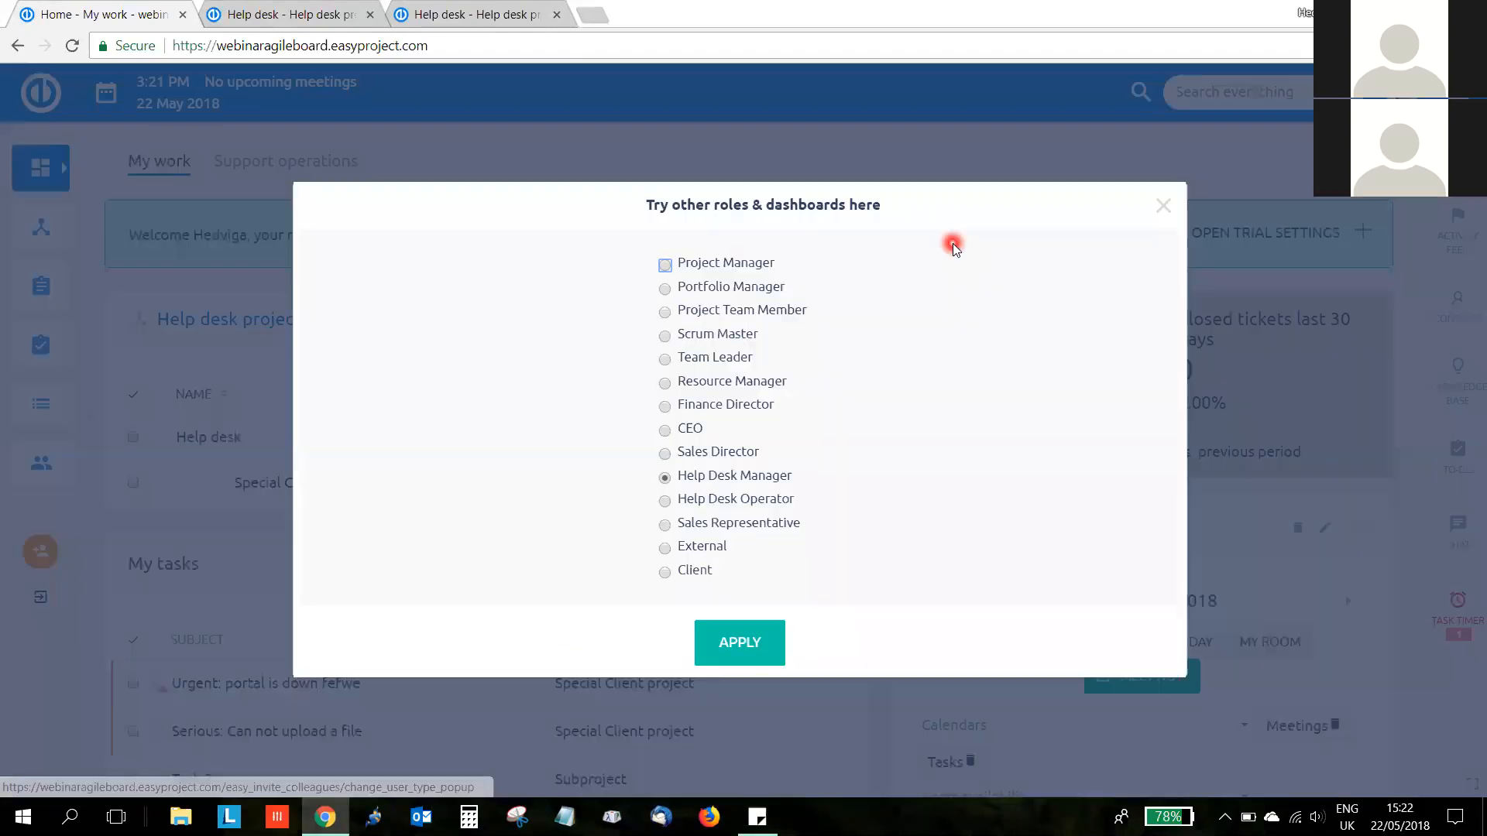
left_click(700, 571)
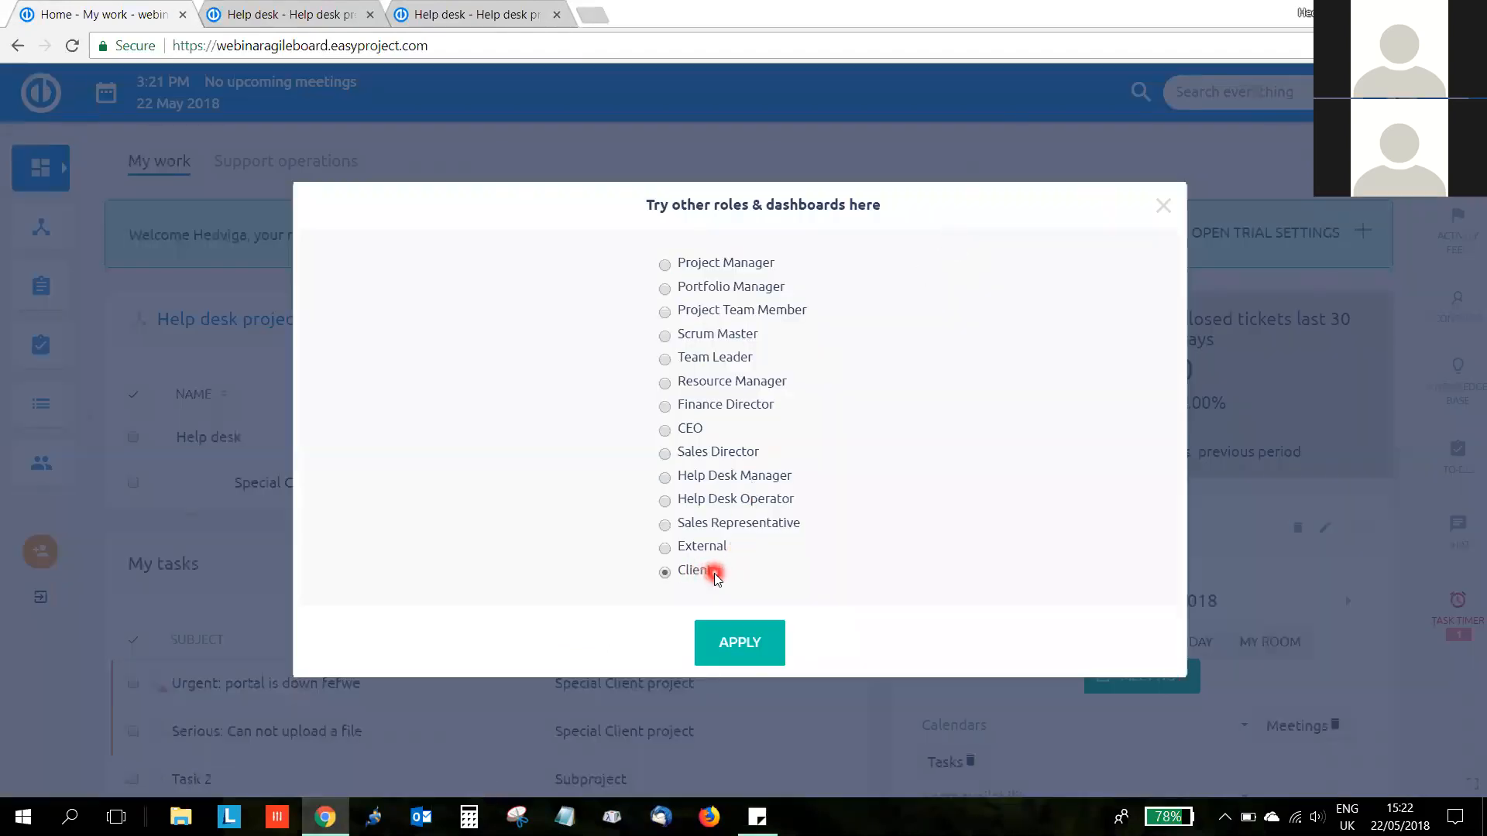
left_click(740, 643)
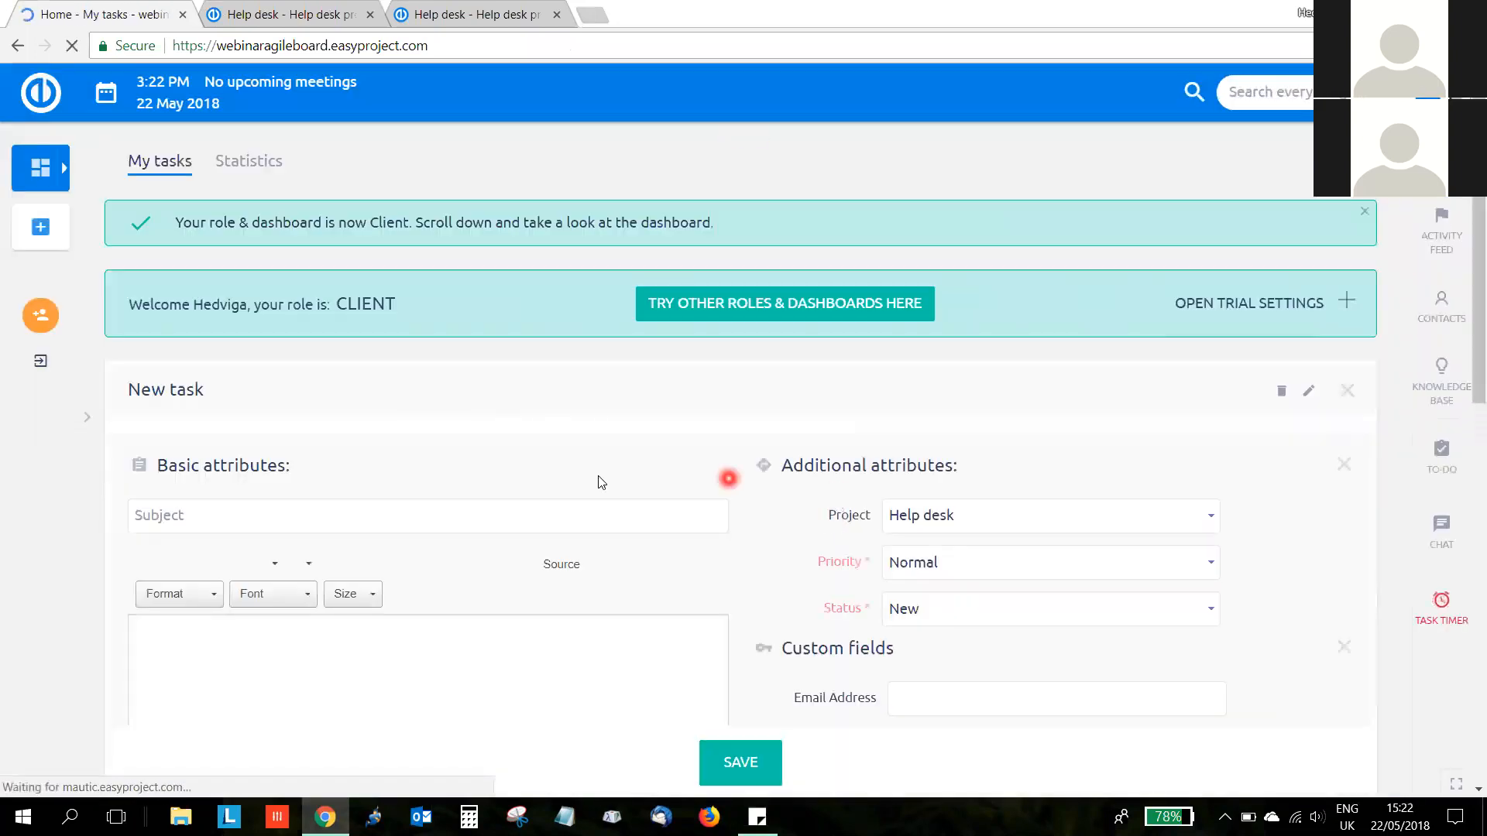
- Examine the Client's navigation menu and the New task form's description, attachments, project, priority, status and custom fields
left_click(81, 438)
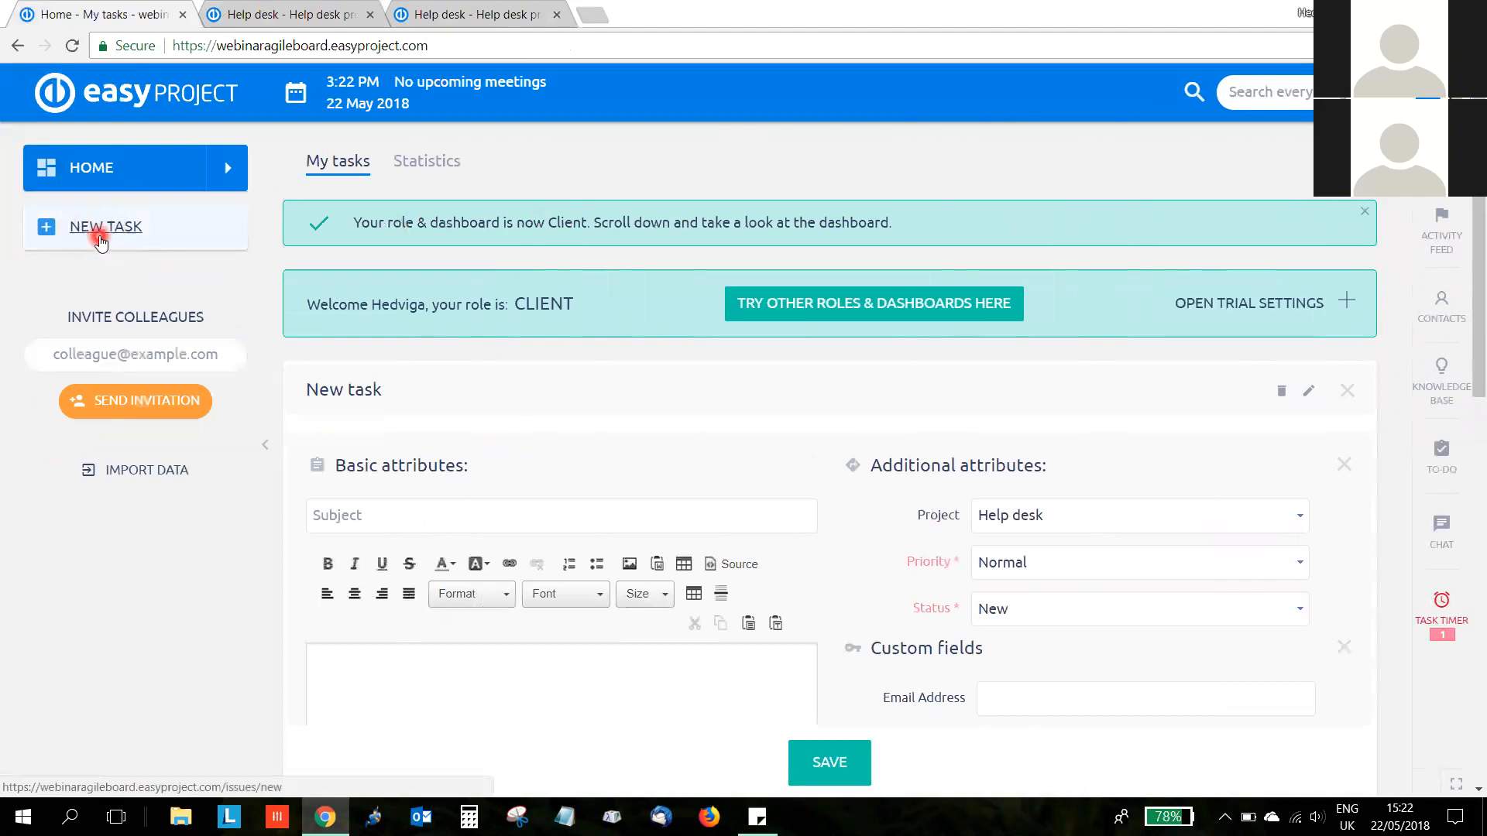
left_click(273, 443)
scroll(968, 626, "down", 1)
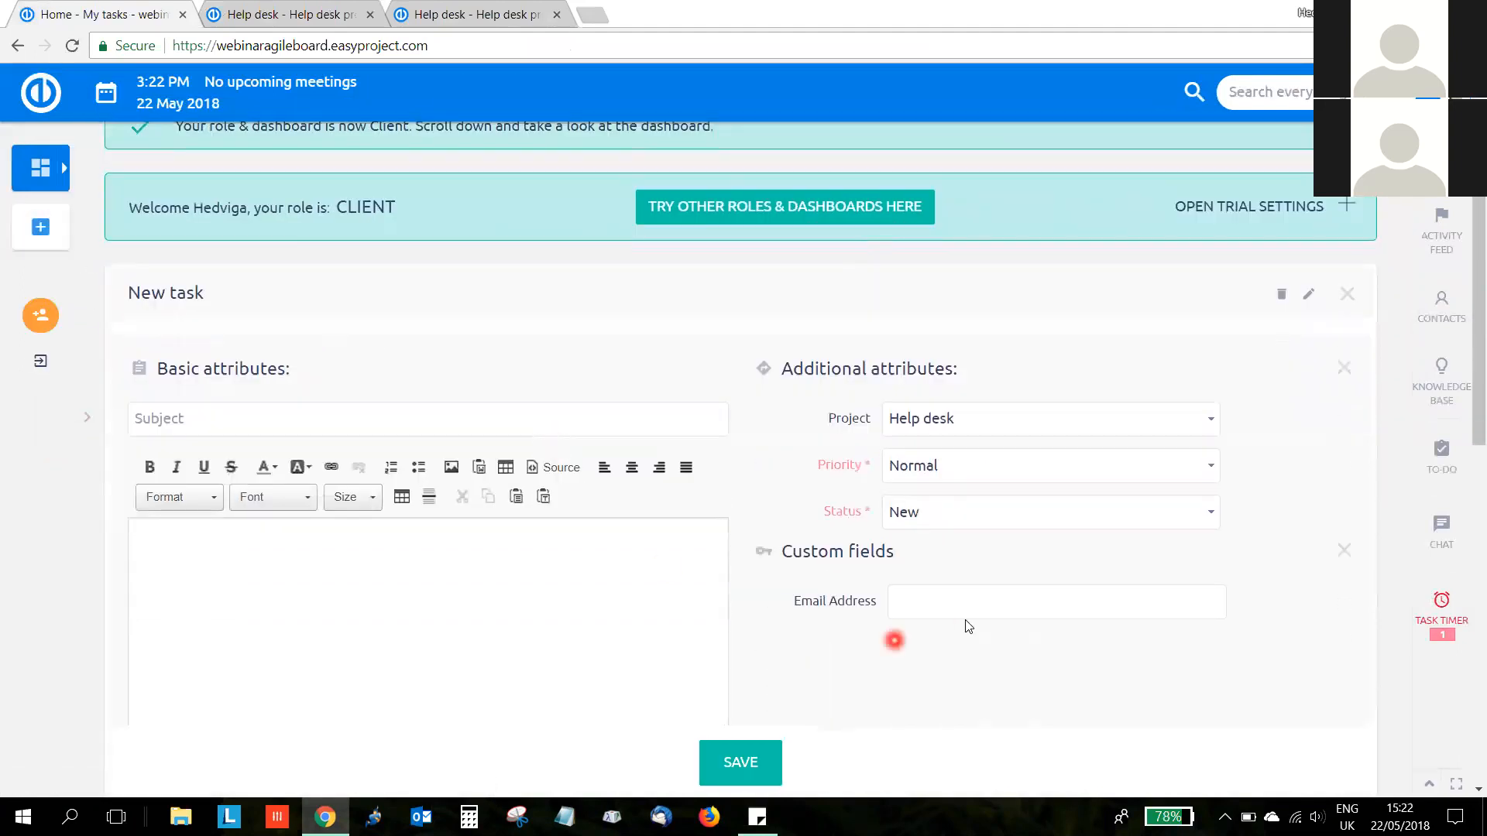
scroll(710, 625, "down", 1)
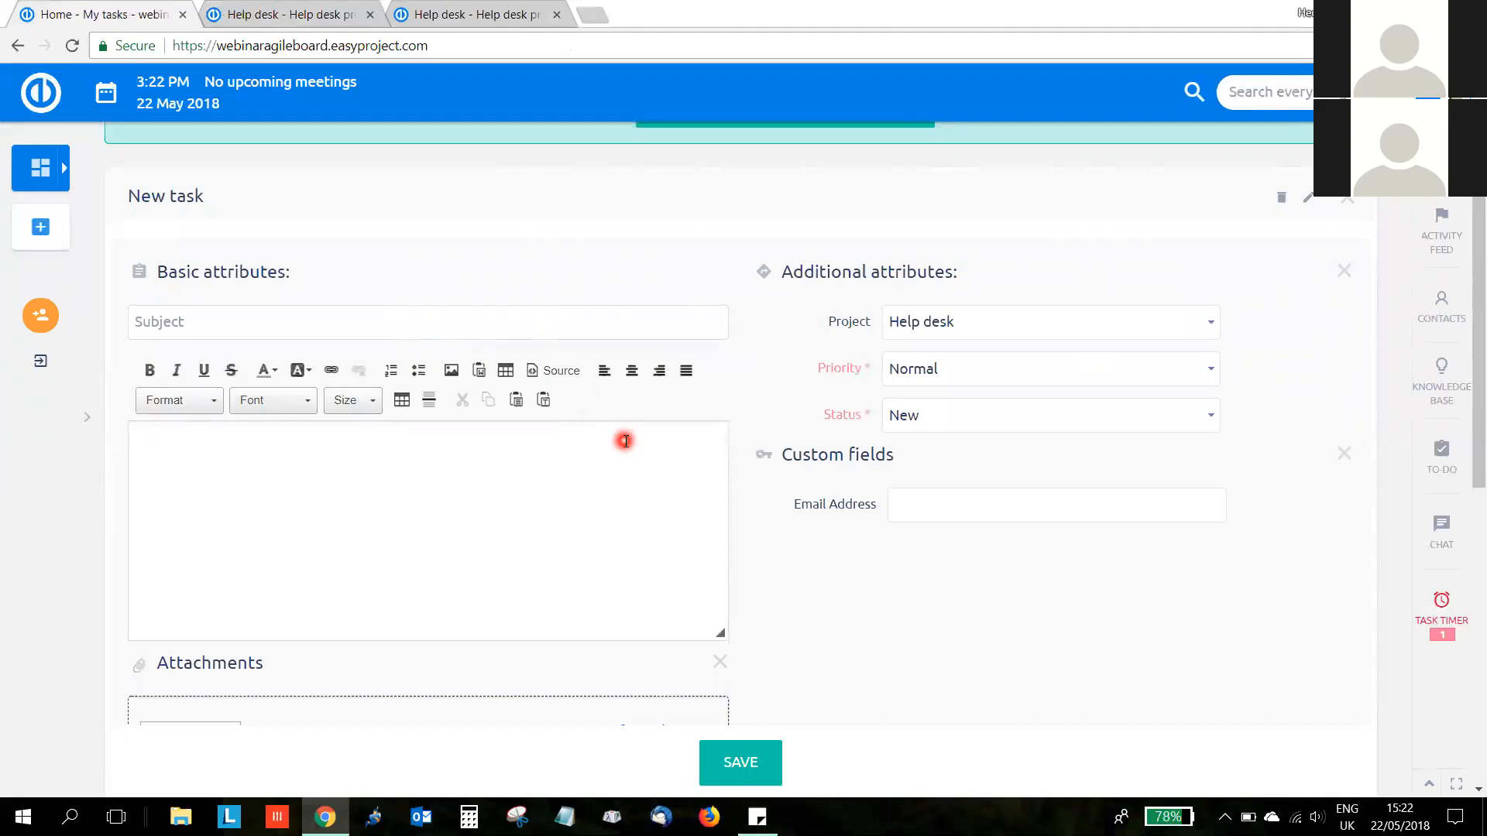
left_click(596, 484)
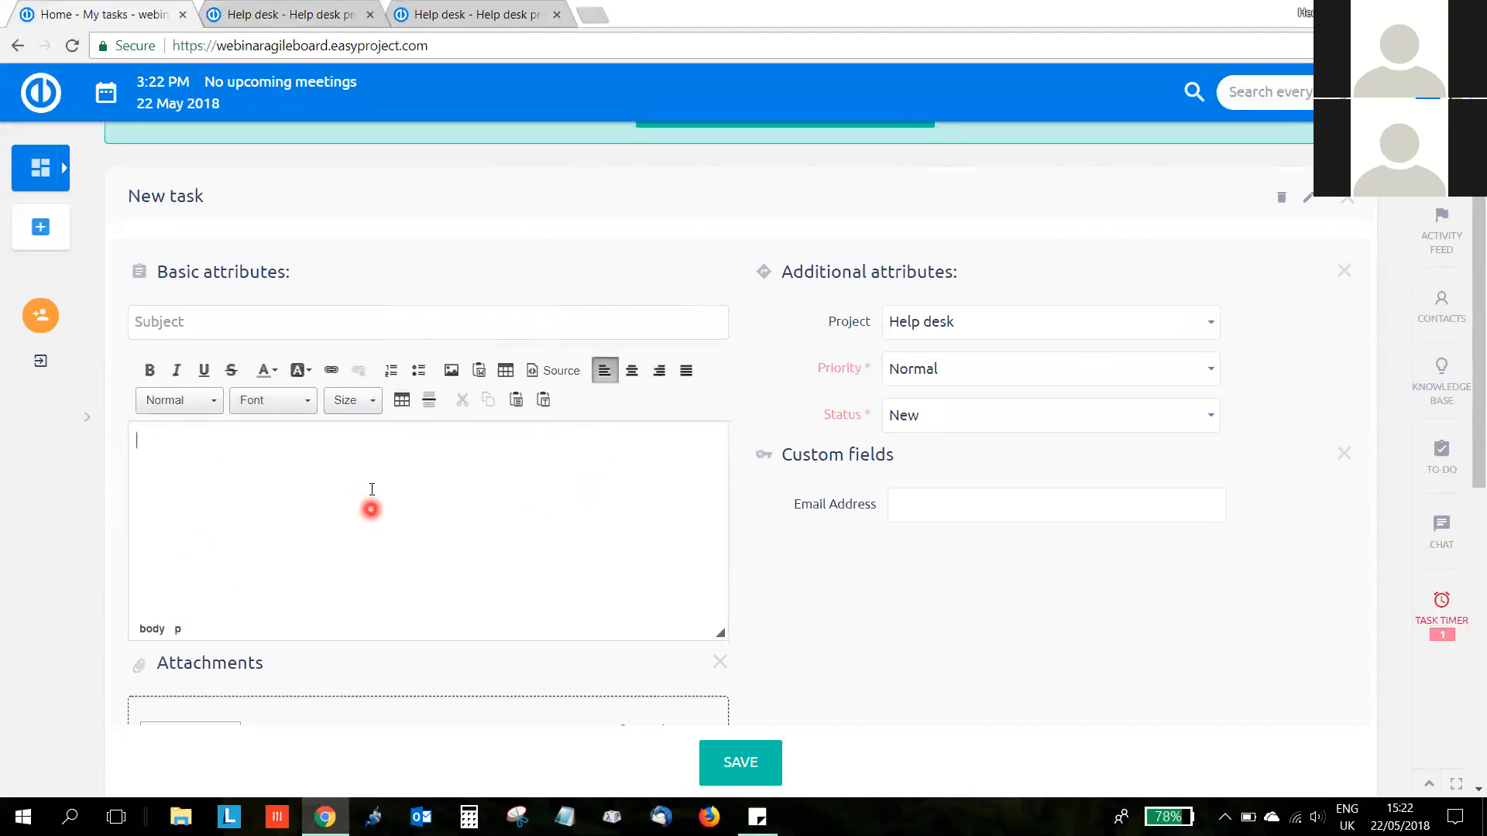
scroll(333, 500, "down", 1)
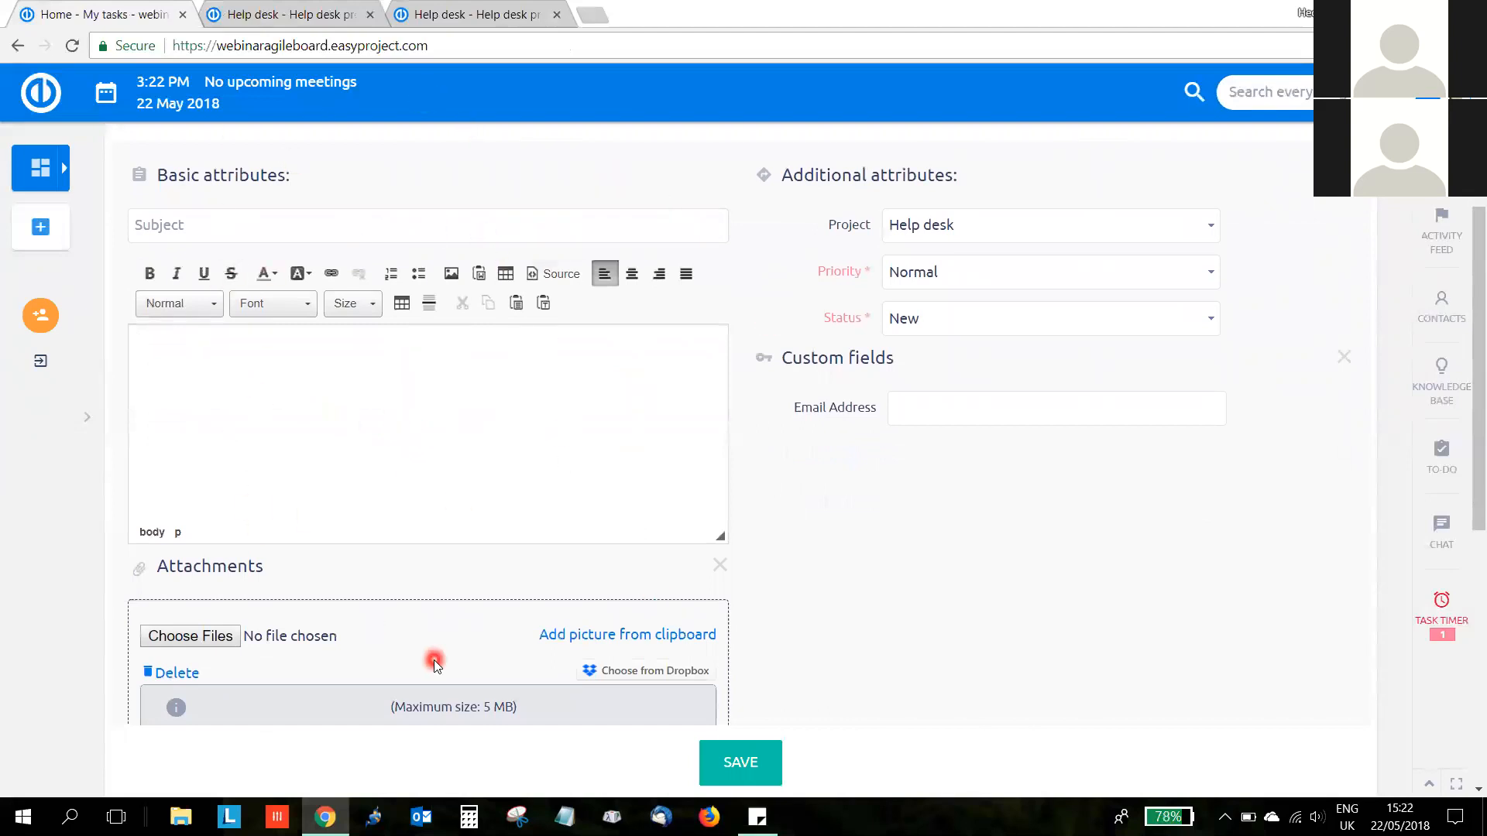
scroll(982, 653, "down", 1)
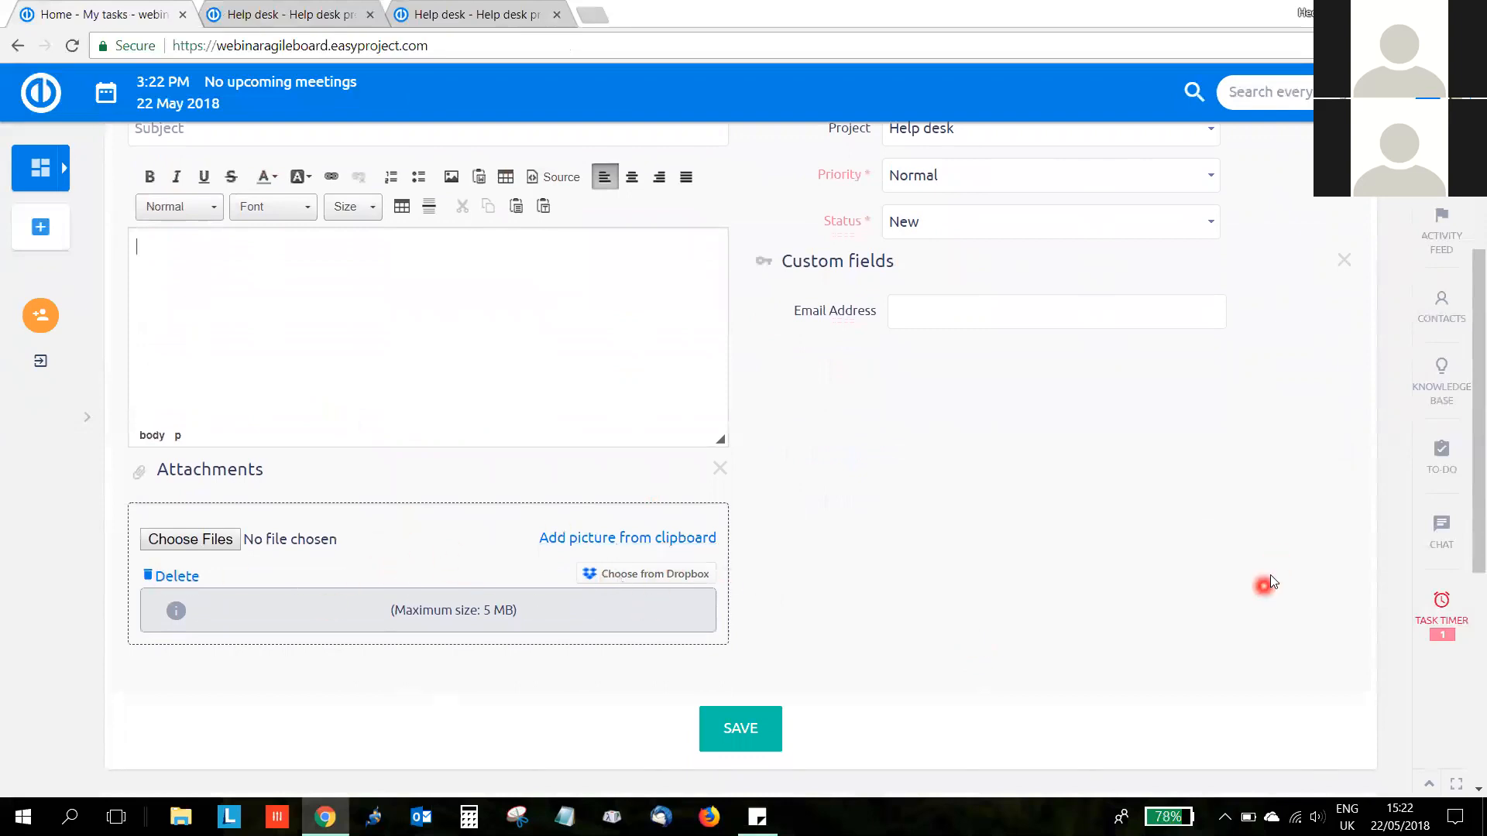
scroll(1259, 593, "up", 2)
scroll(1254, 599, "up", 1)
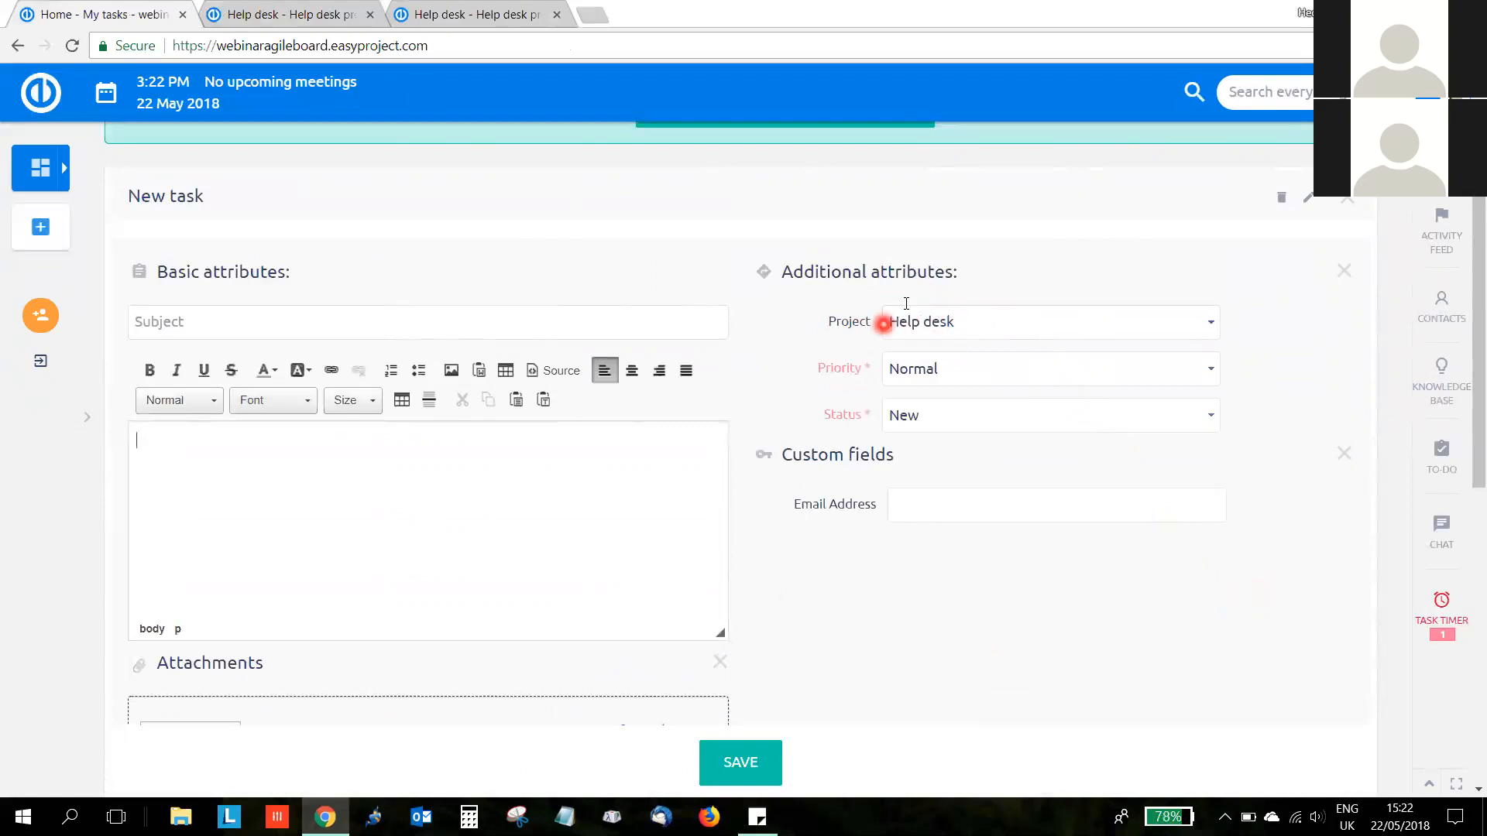
- Try reselecting Help desk as the project in the New task form, and reload the page to reset the form
left_click(955, 319)
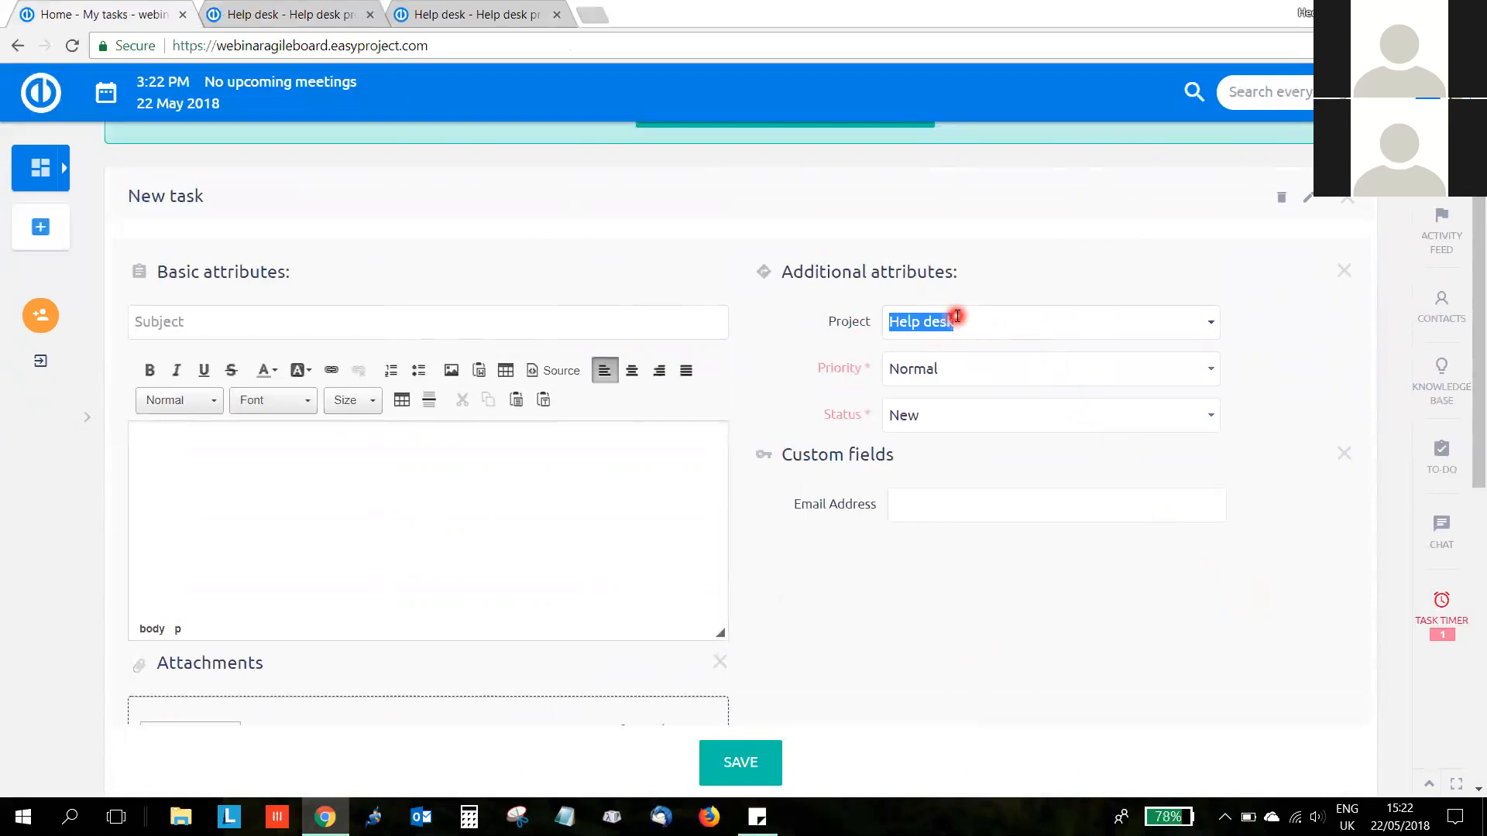
left_click(1211, 322)
left_click(1212, 324)
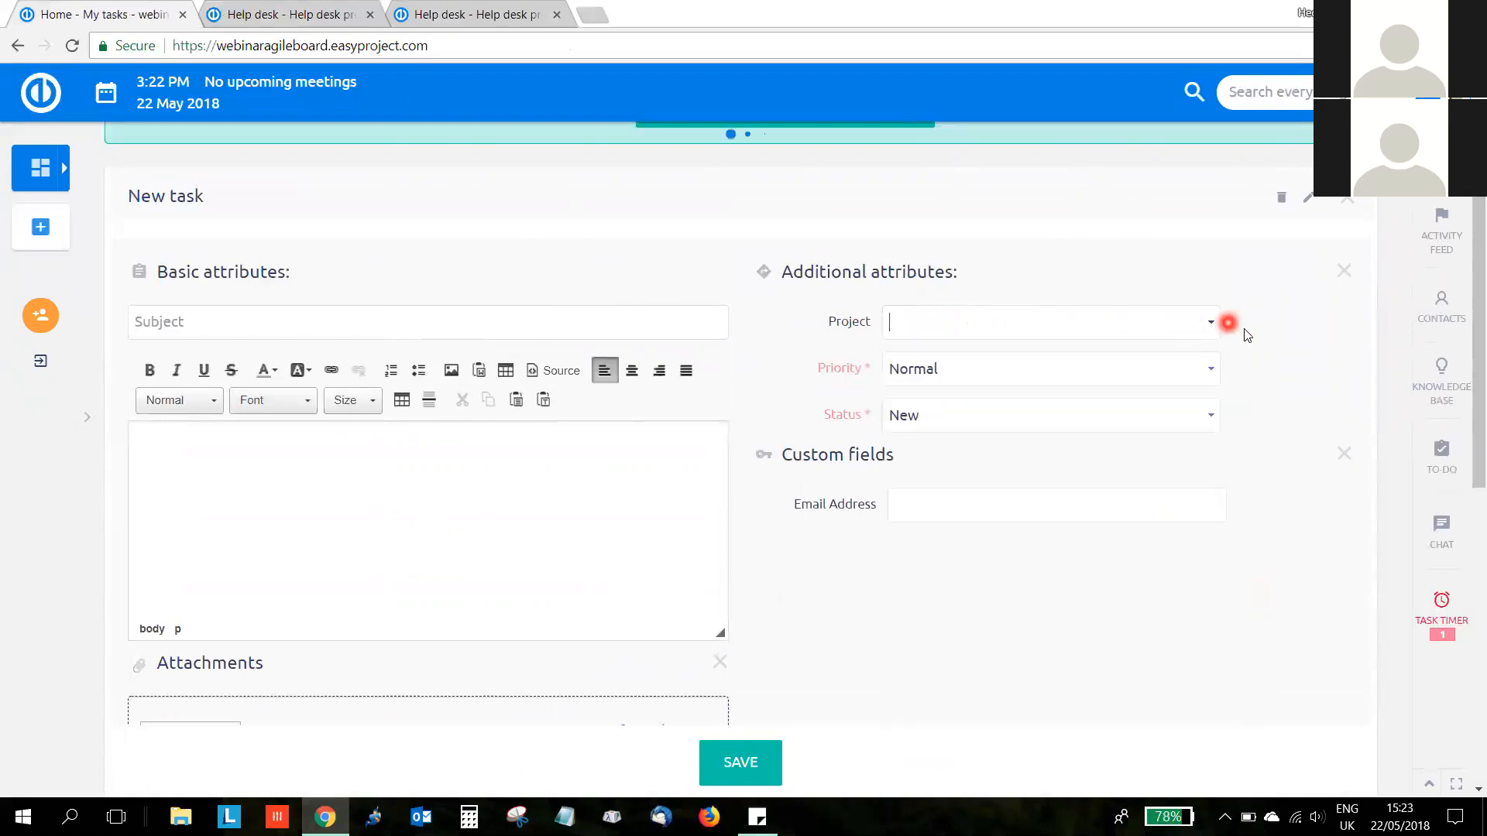
left_click(943, 320)
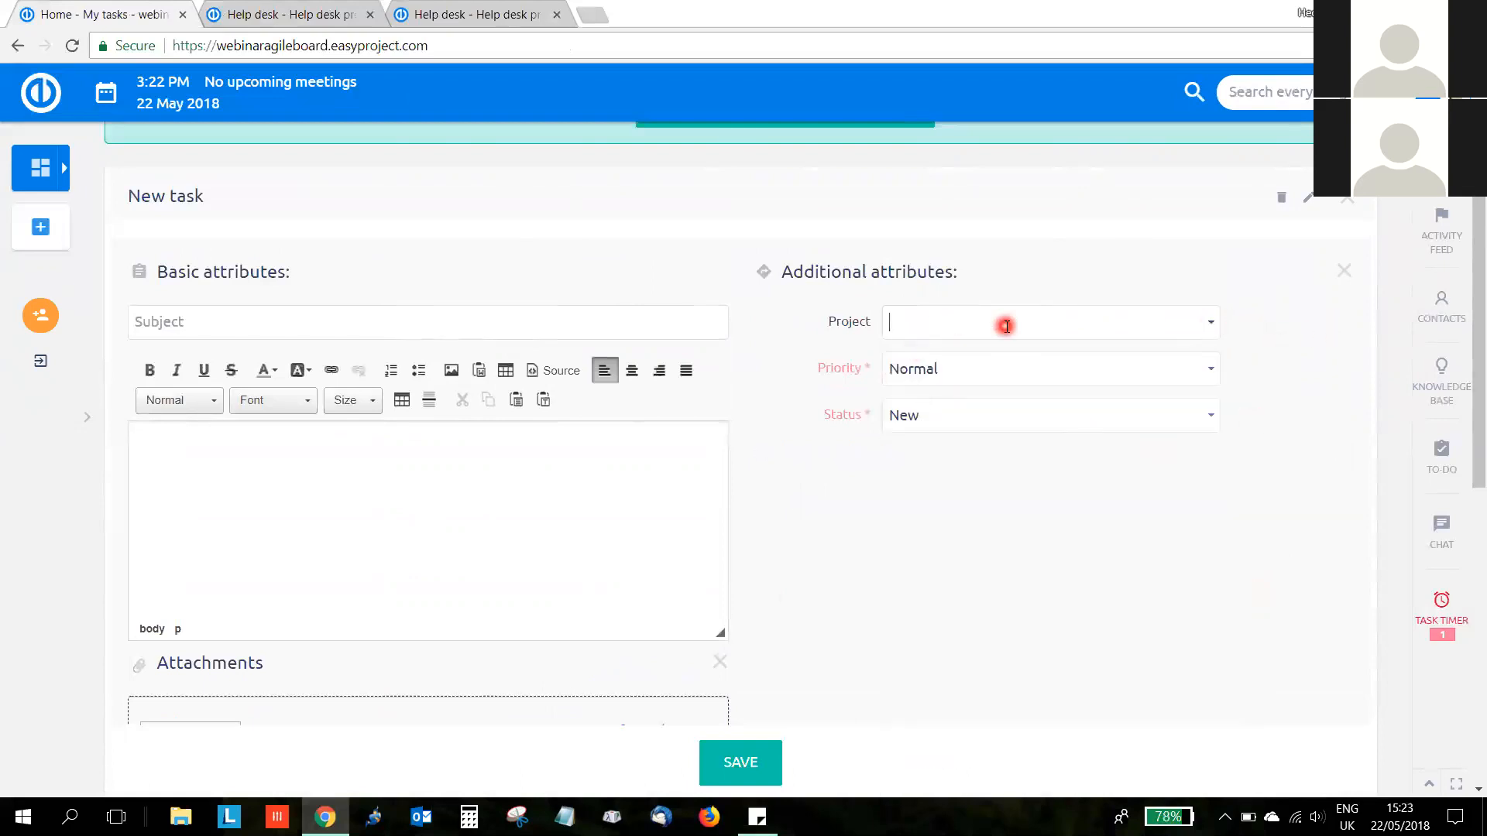
type("Help")
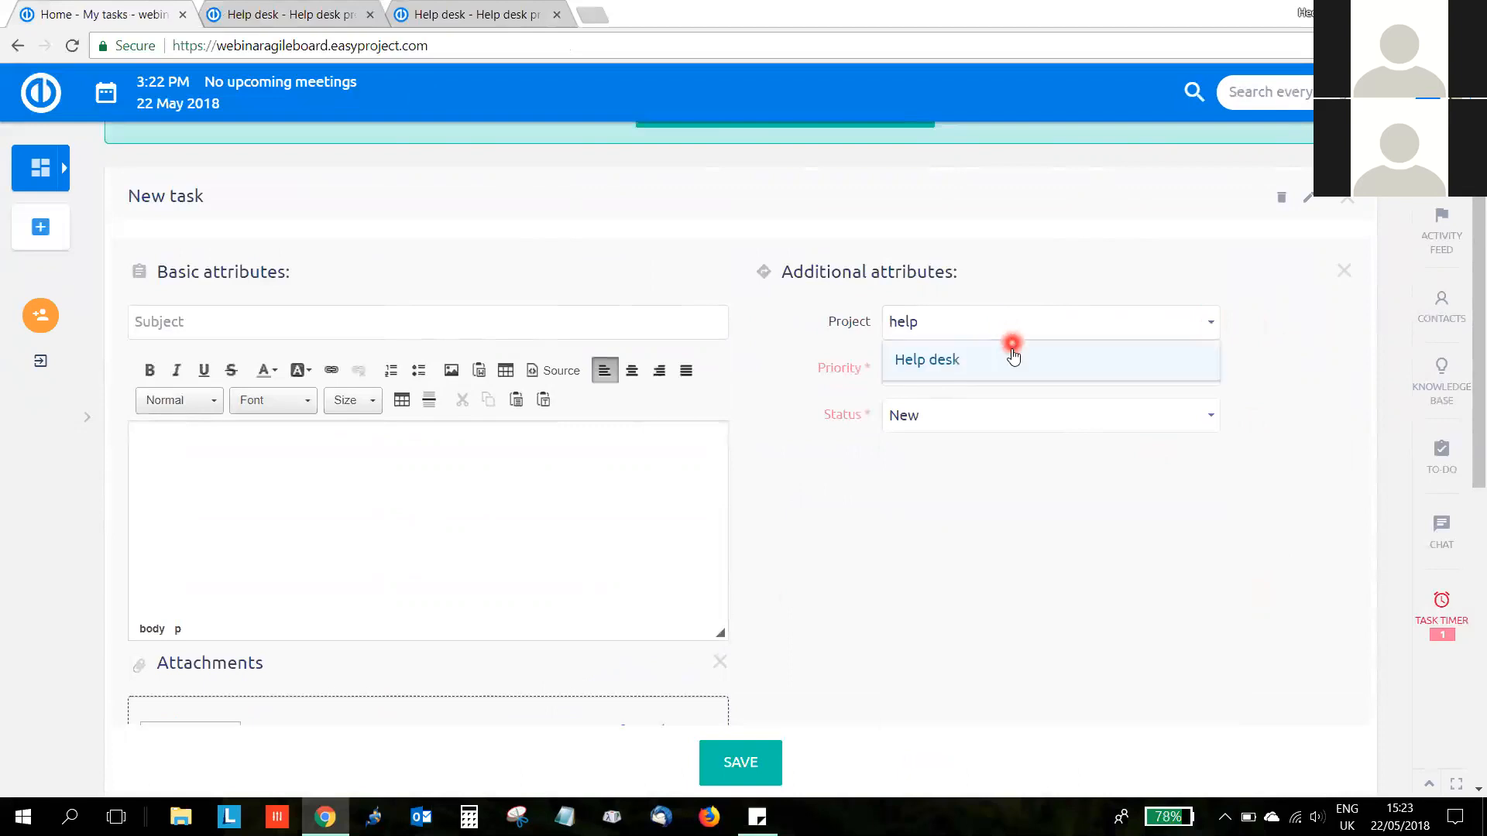
left_click(1011, 356)
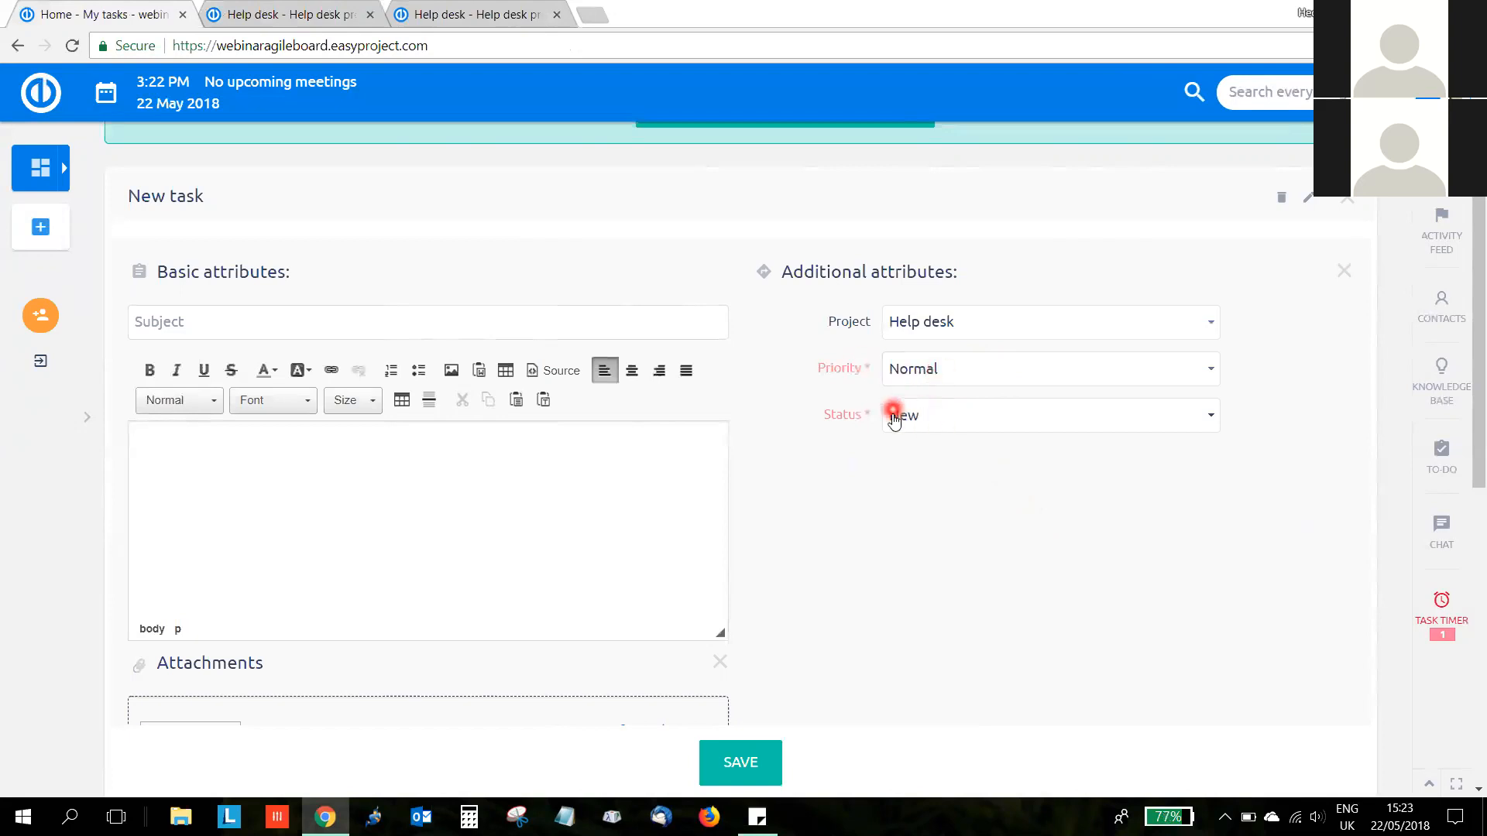
left_click(72, 45)
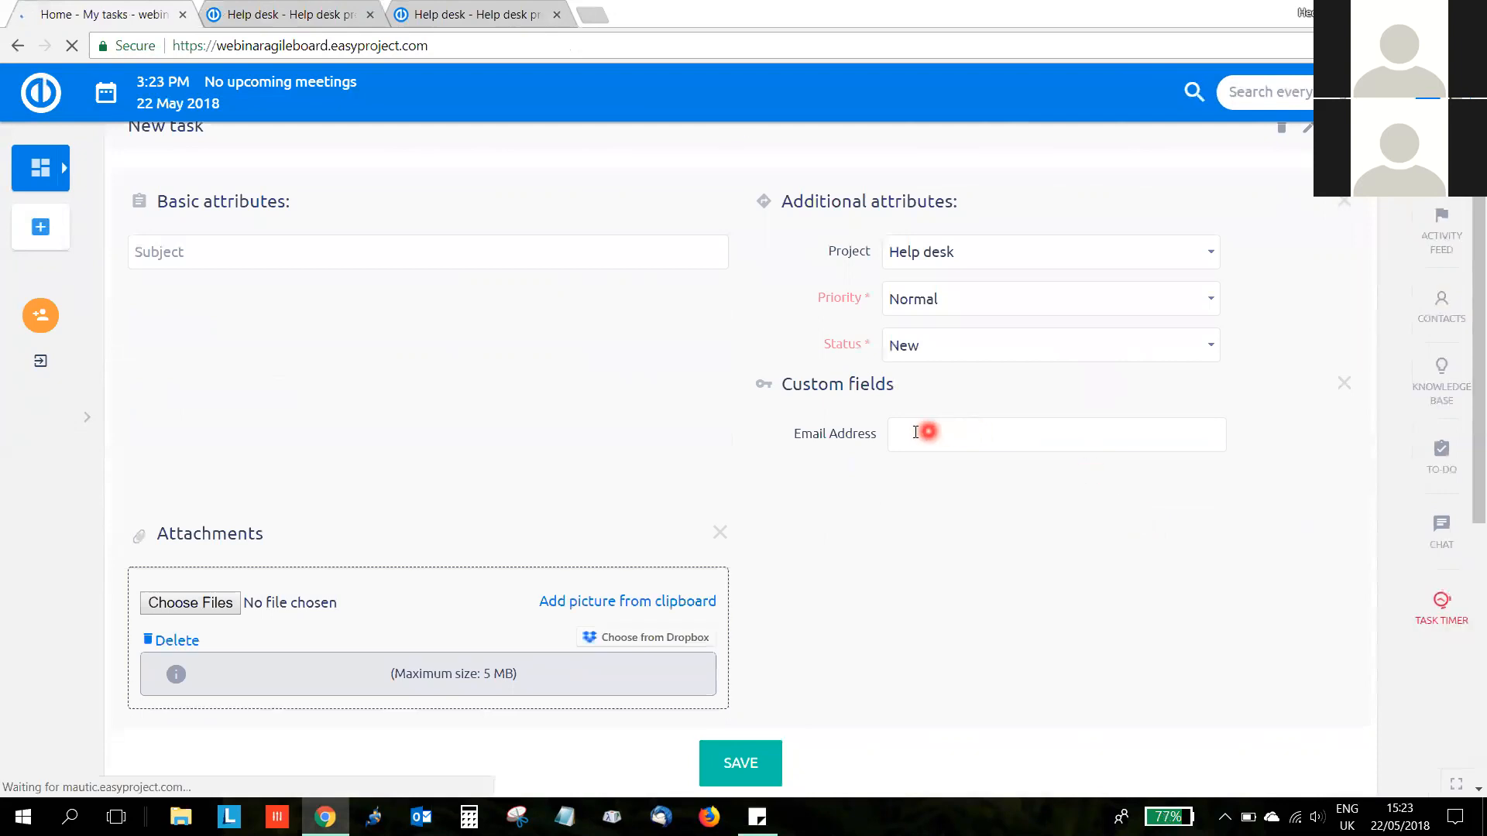
left_click(975, 436)
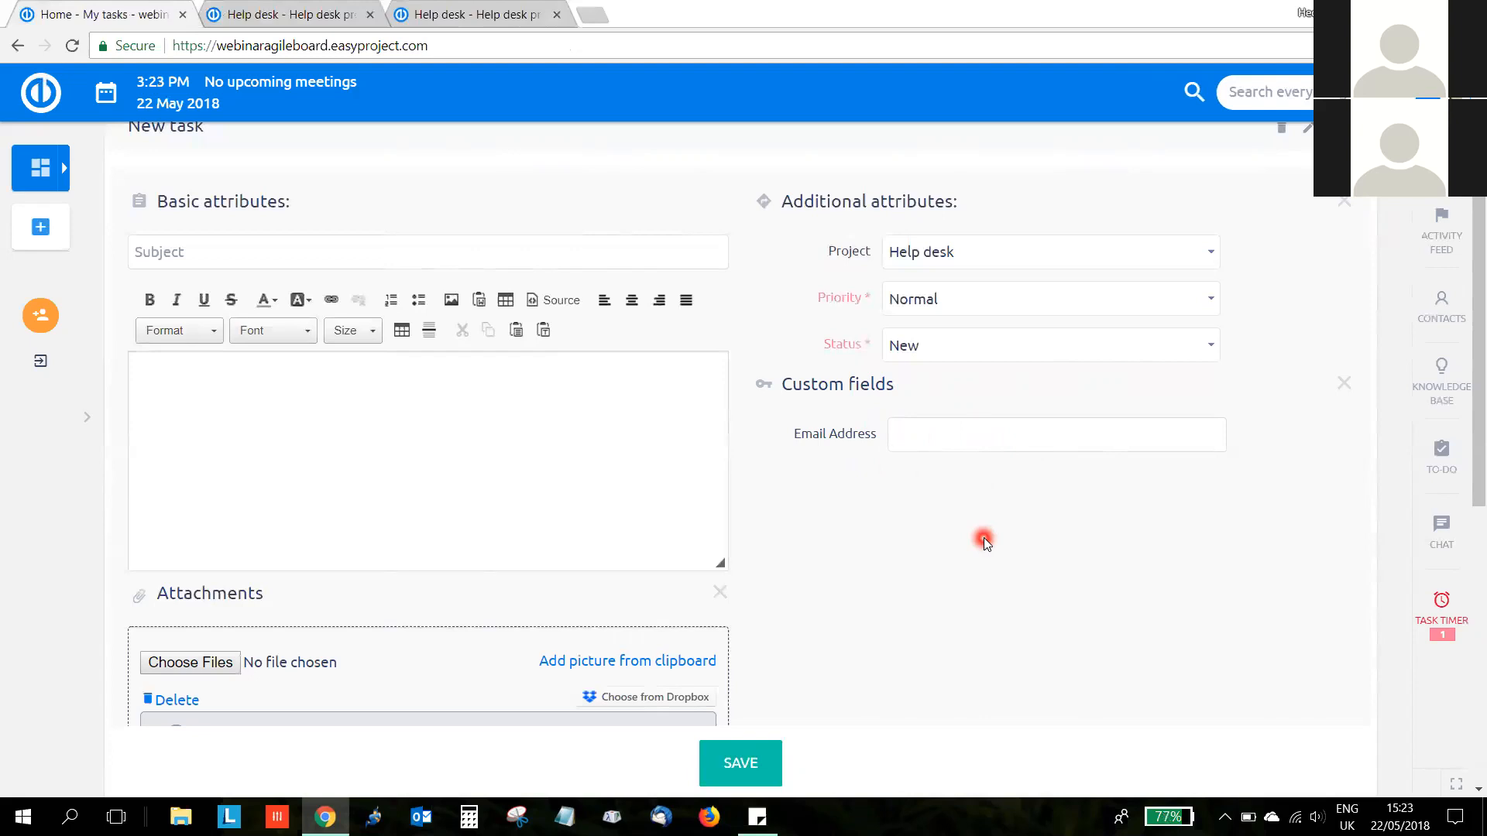
- Open the New task module's settings, examine the form field display options, shown fields and default values, and close them without updating
scroll(984, 537, "up", 1)
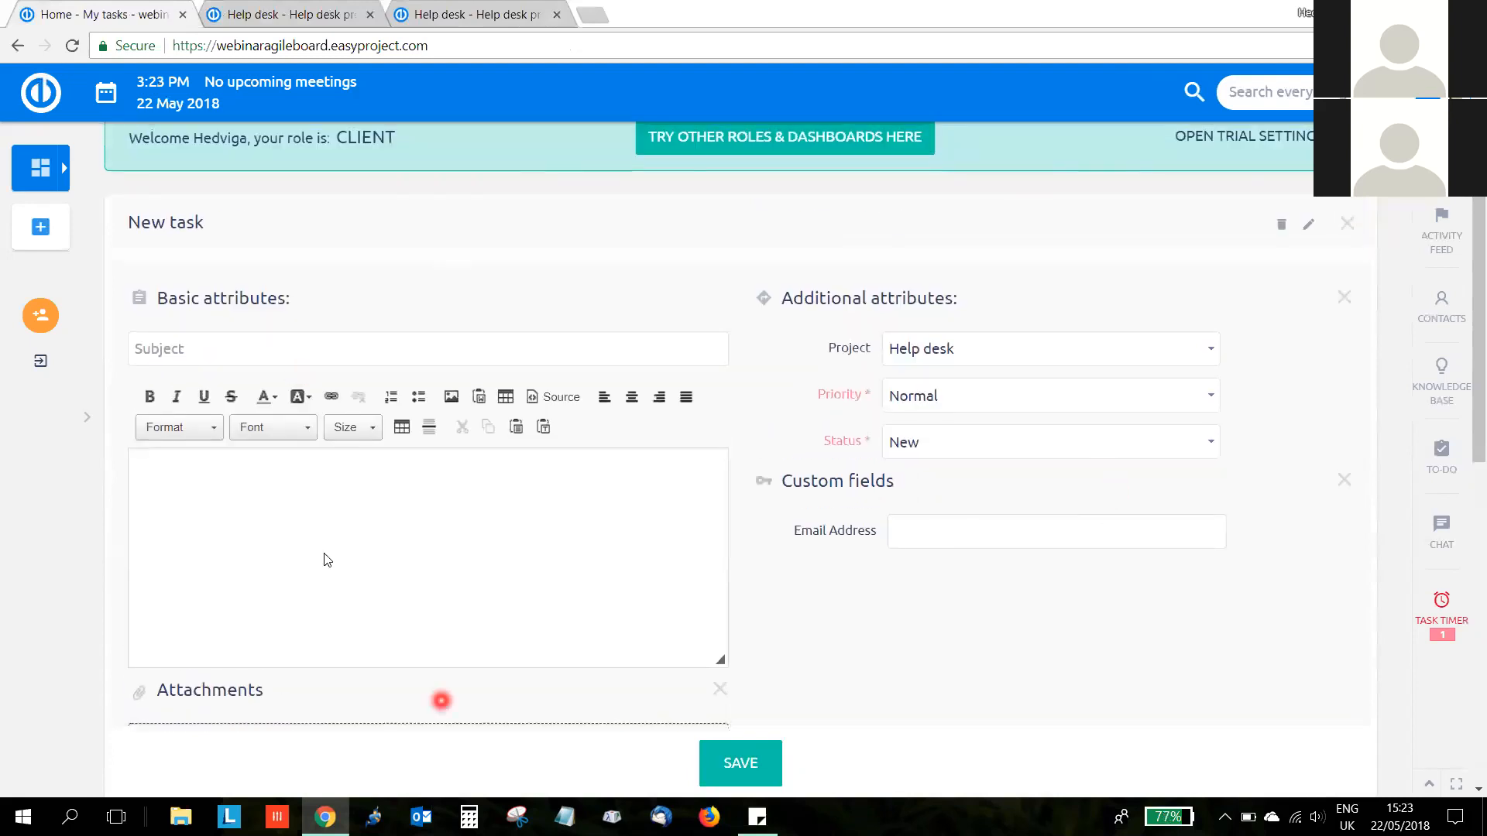
left_click(1311, 226)
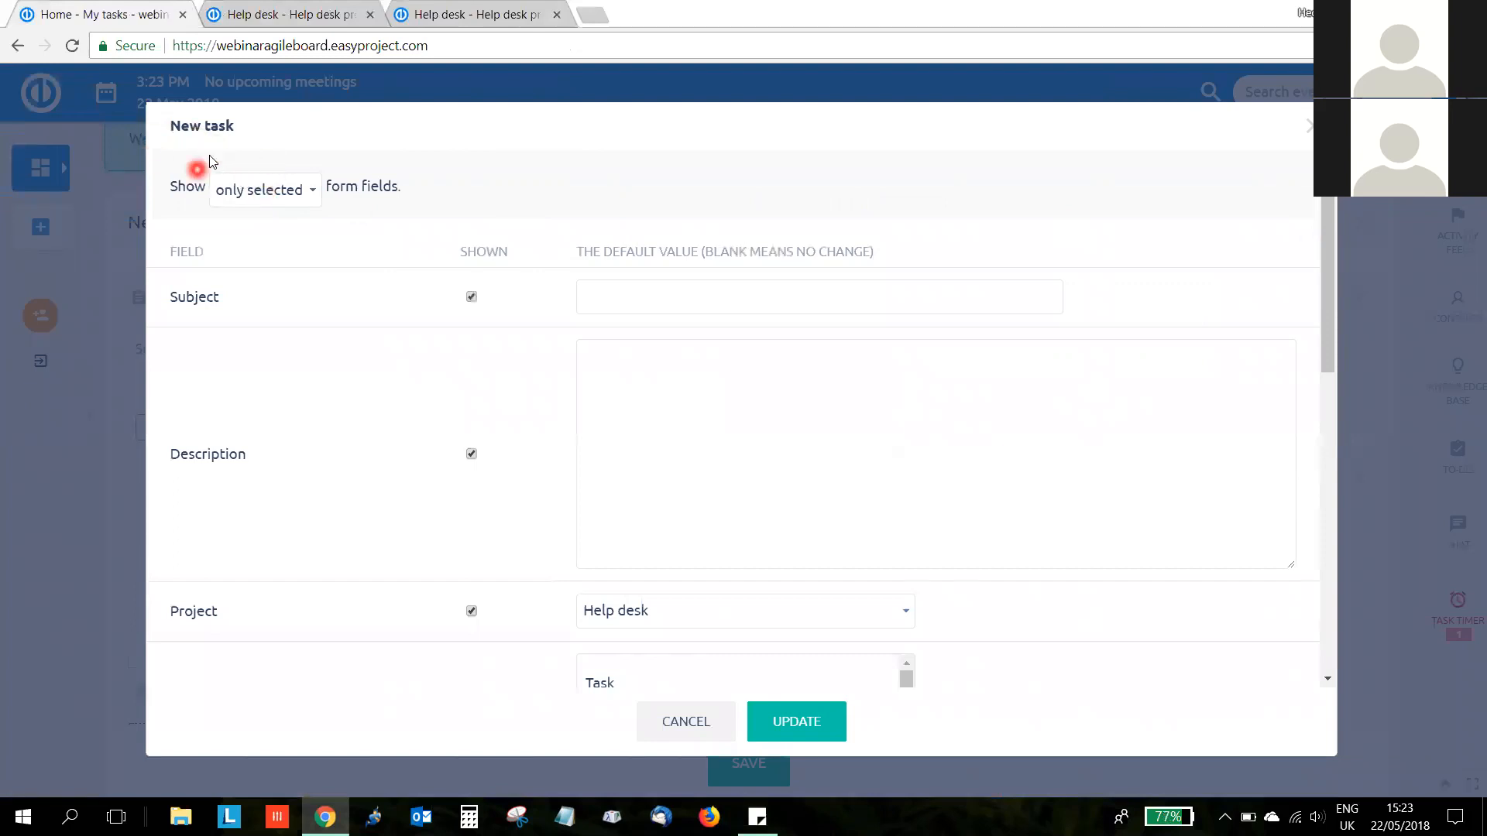
left_click(299, 205)
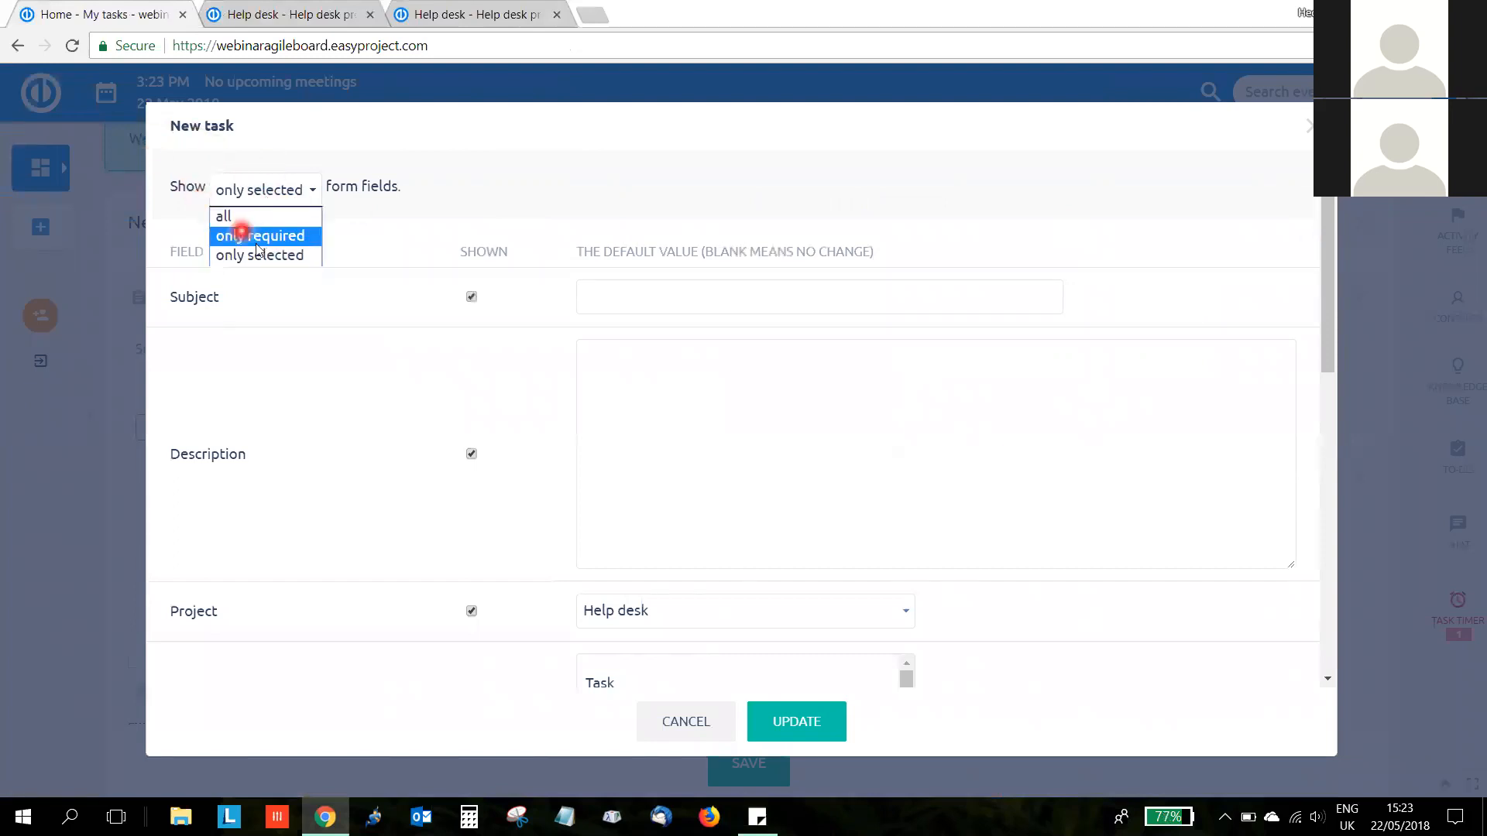
left_click(455, 194)
scroll(445, 447, "down", 1)
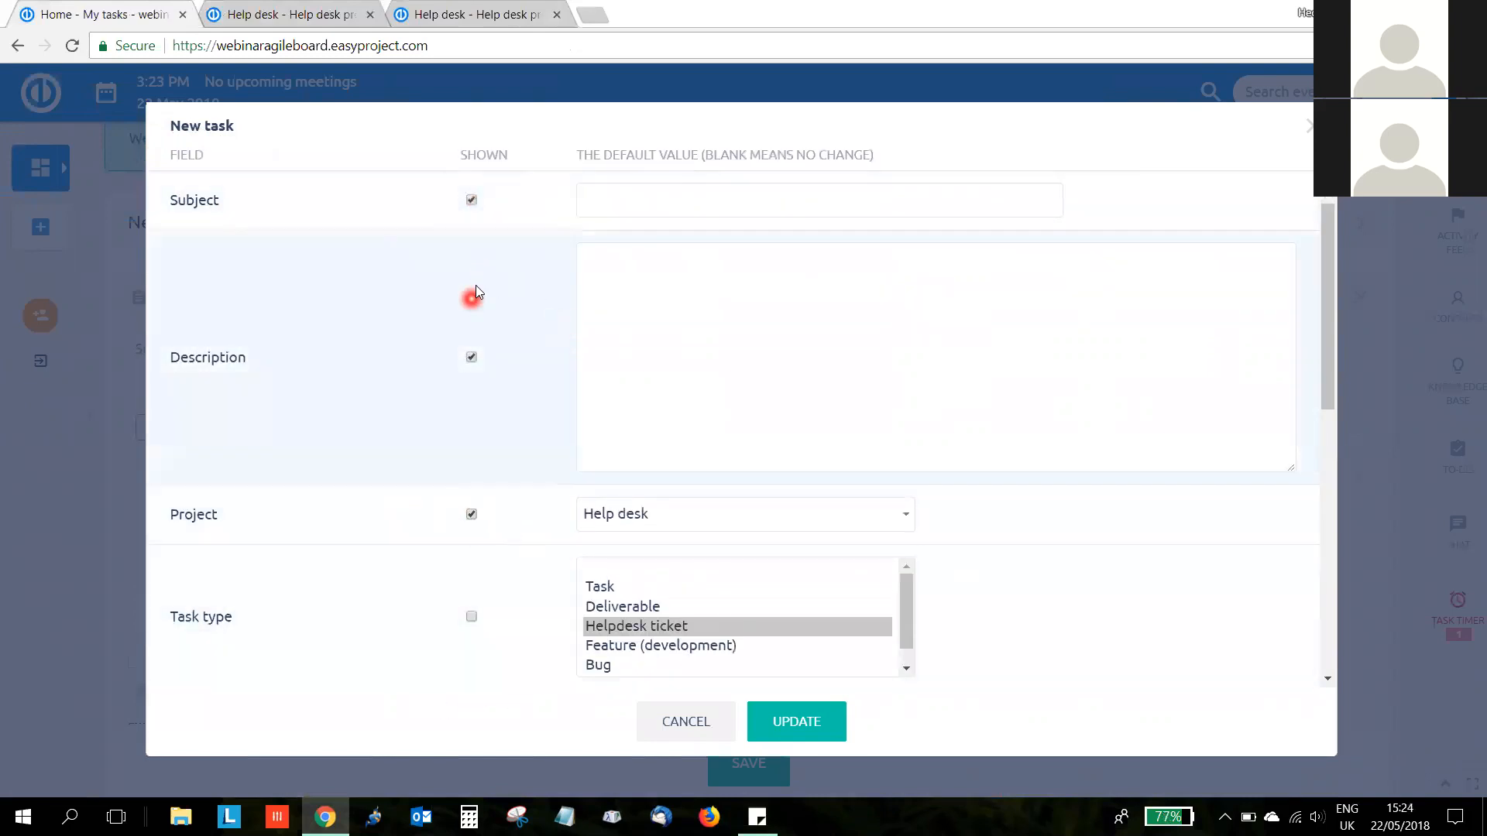
scroll(418, 395, "down", 2)
scroll(418, 395, "down", 3)
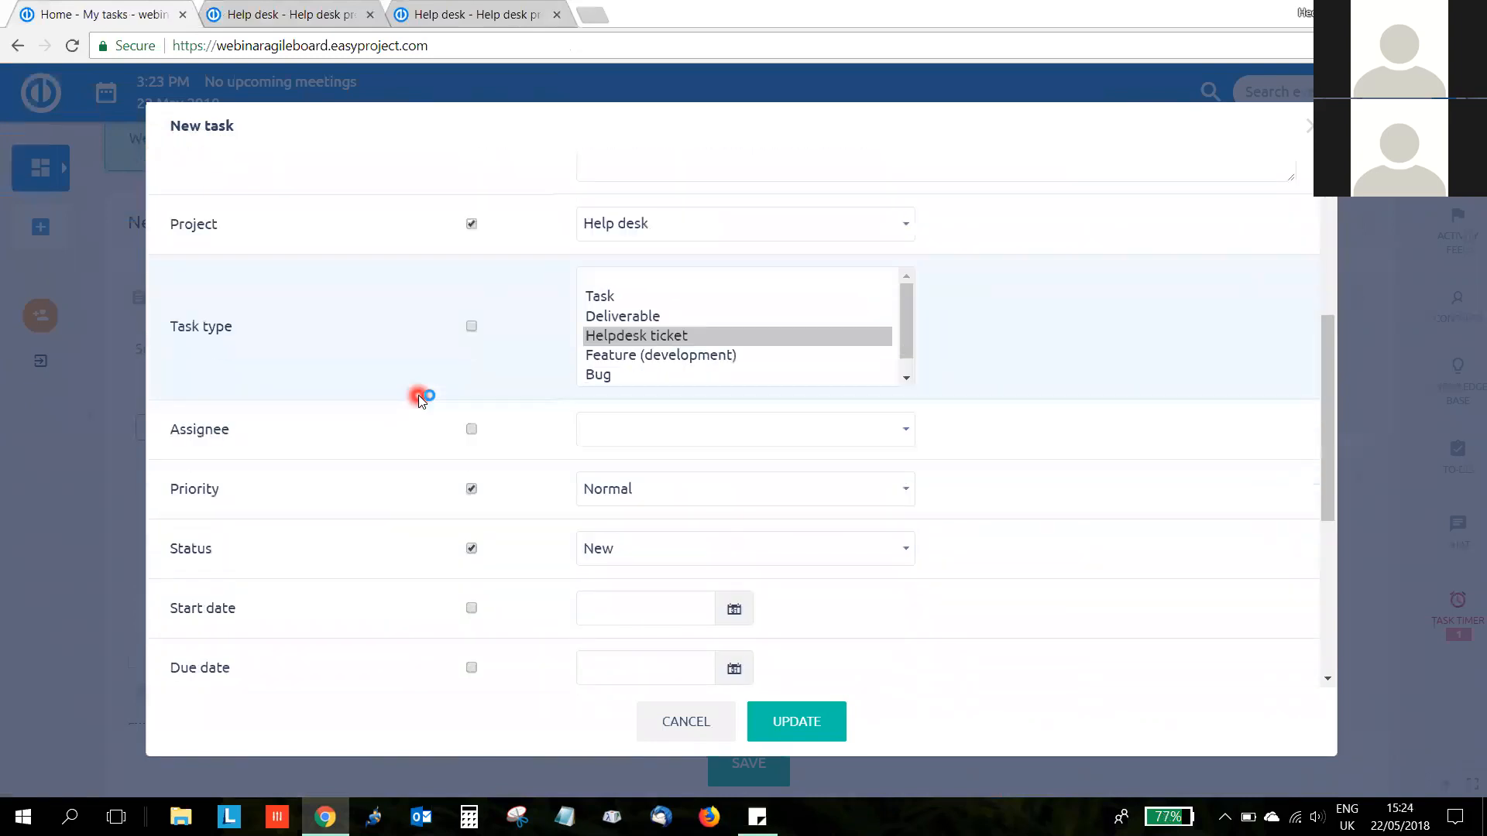
scroll(419, 455, "down", 1)
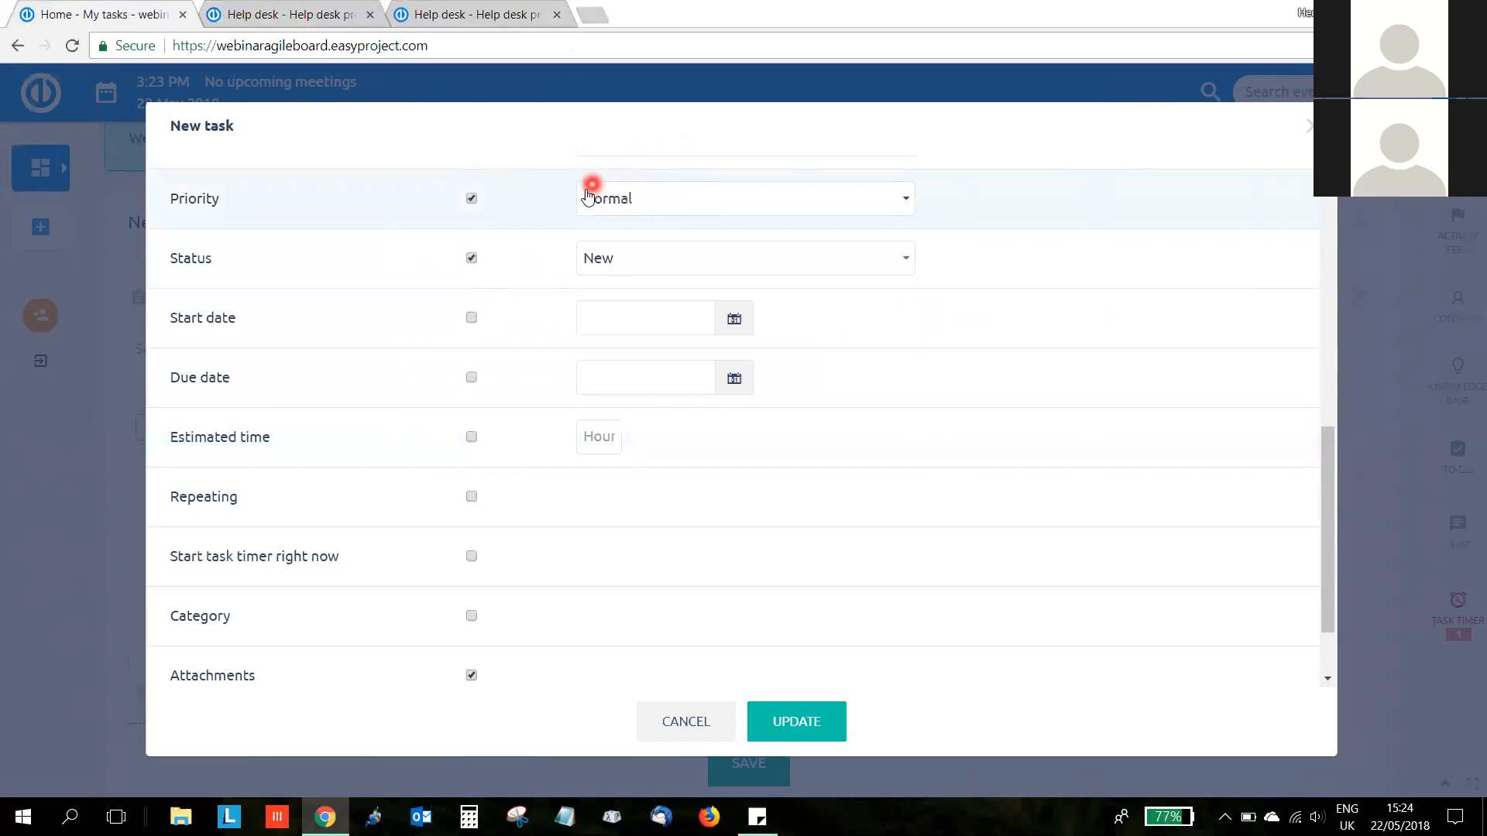
scroll(921, 550, "down", 2)
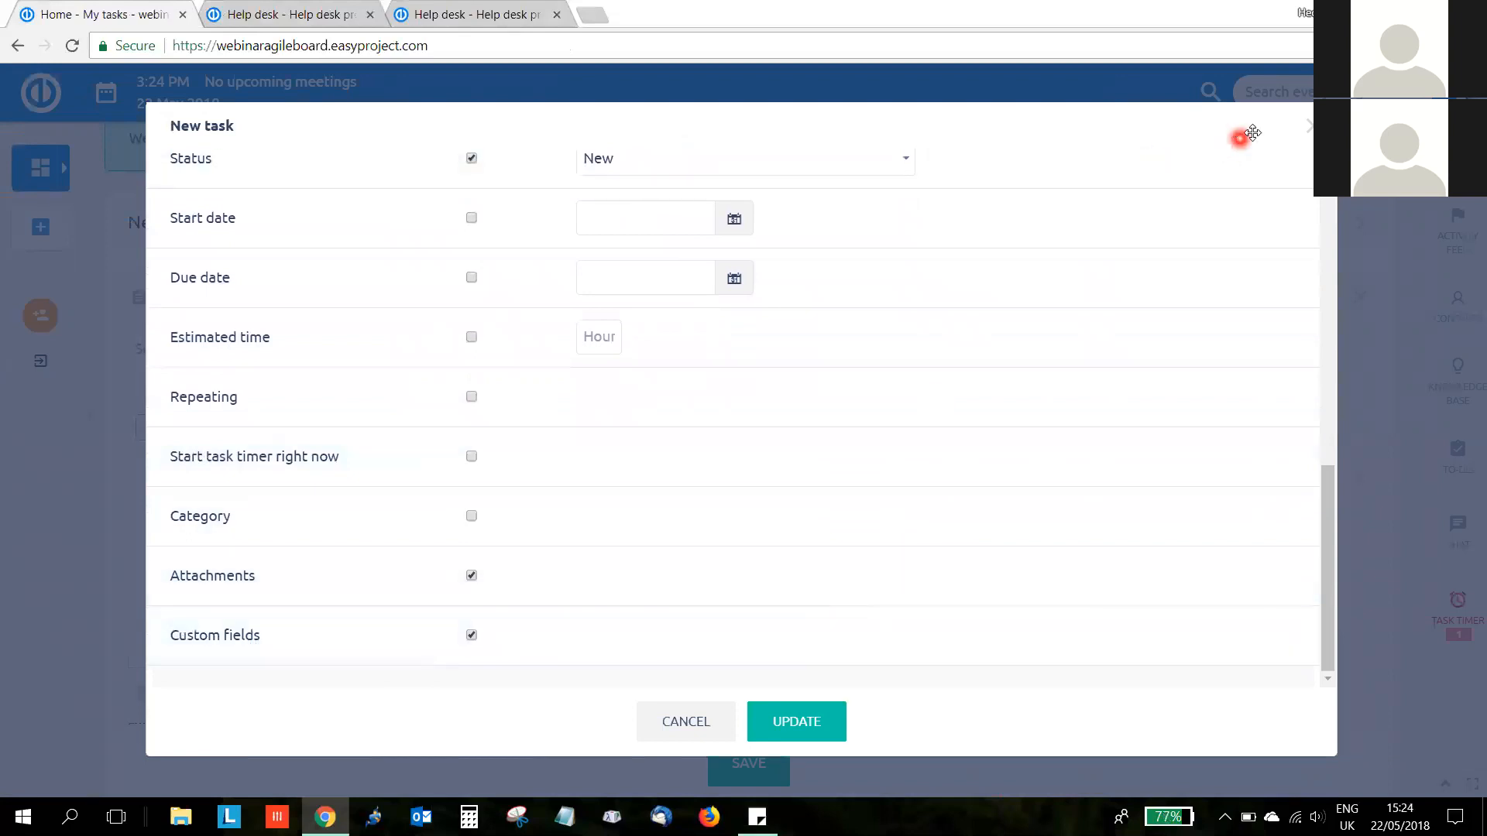
left_click(1309, 133)
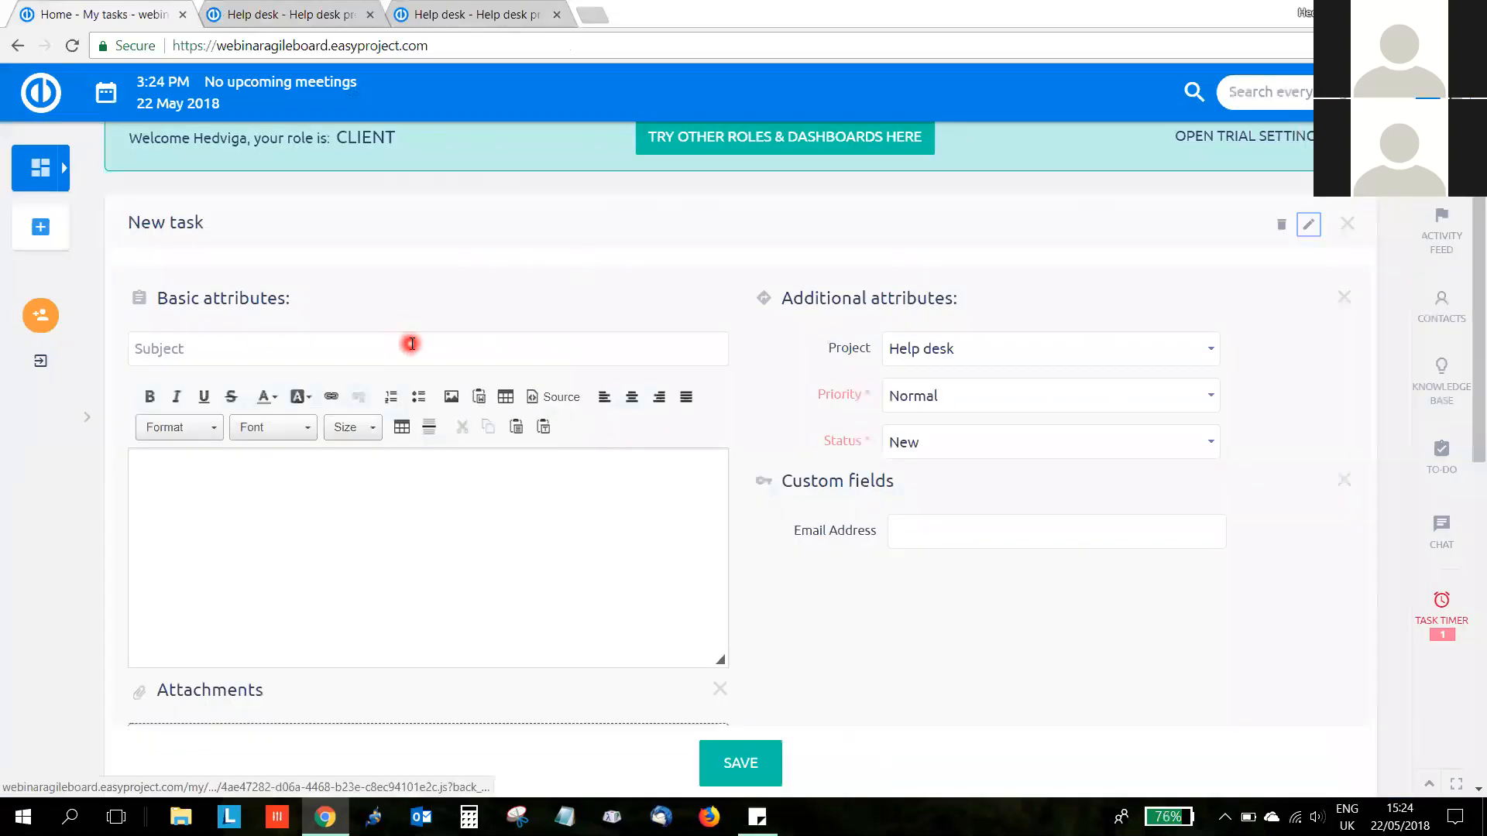
- Examine the Client dashboard's attachments area and its Tasks on me and Tasks created by me lists, and return to the New task form
scroll(412, 514, "down", 3)
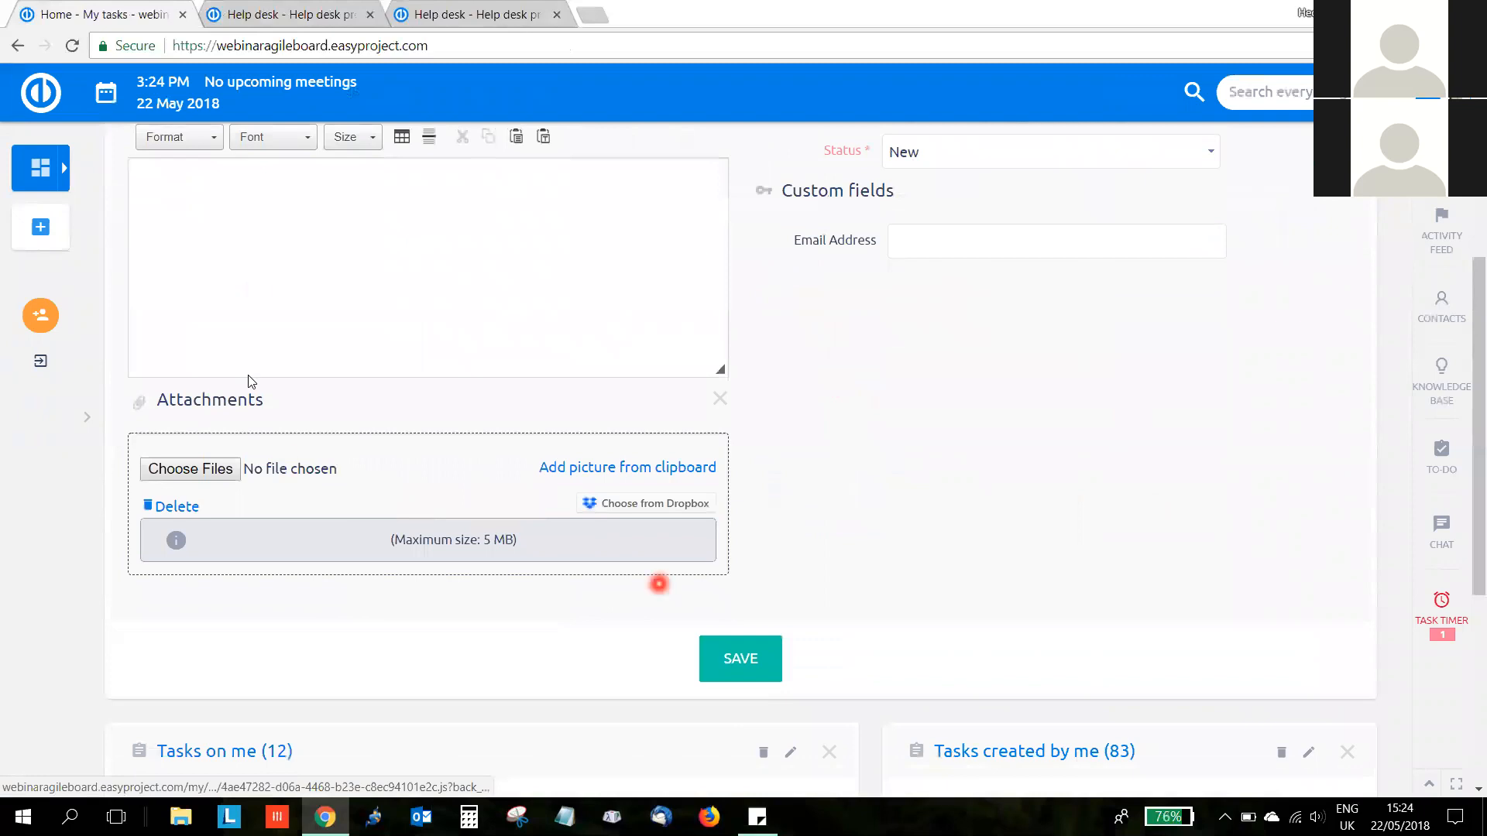
scroll(884, 495, "down", 4)
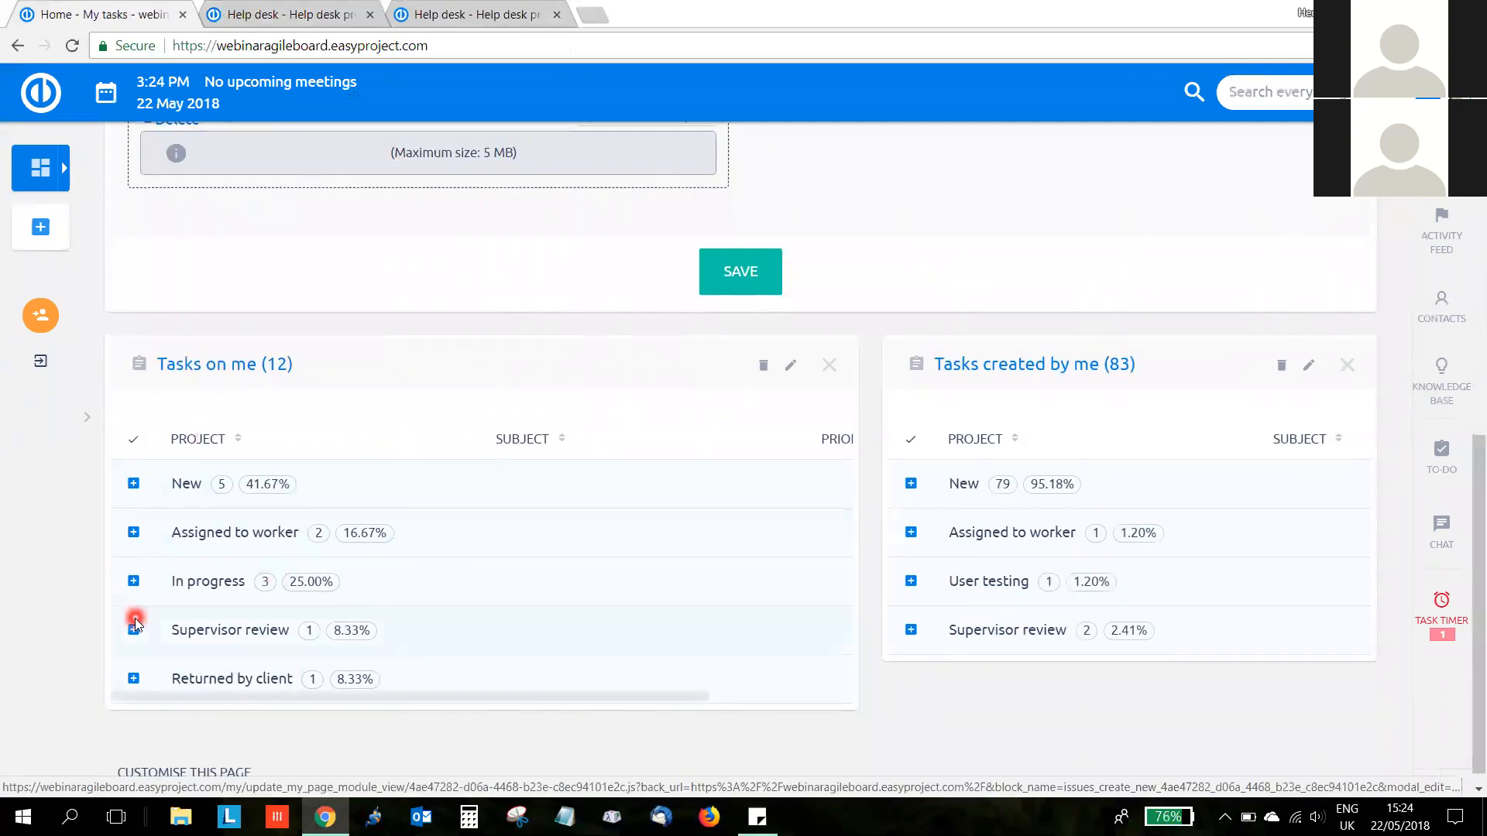
scroll(457, 571, "down", 1)
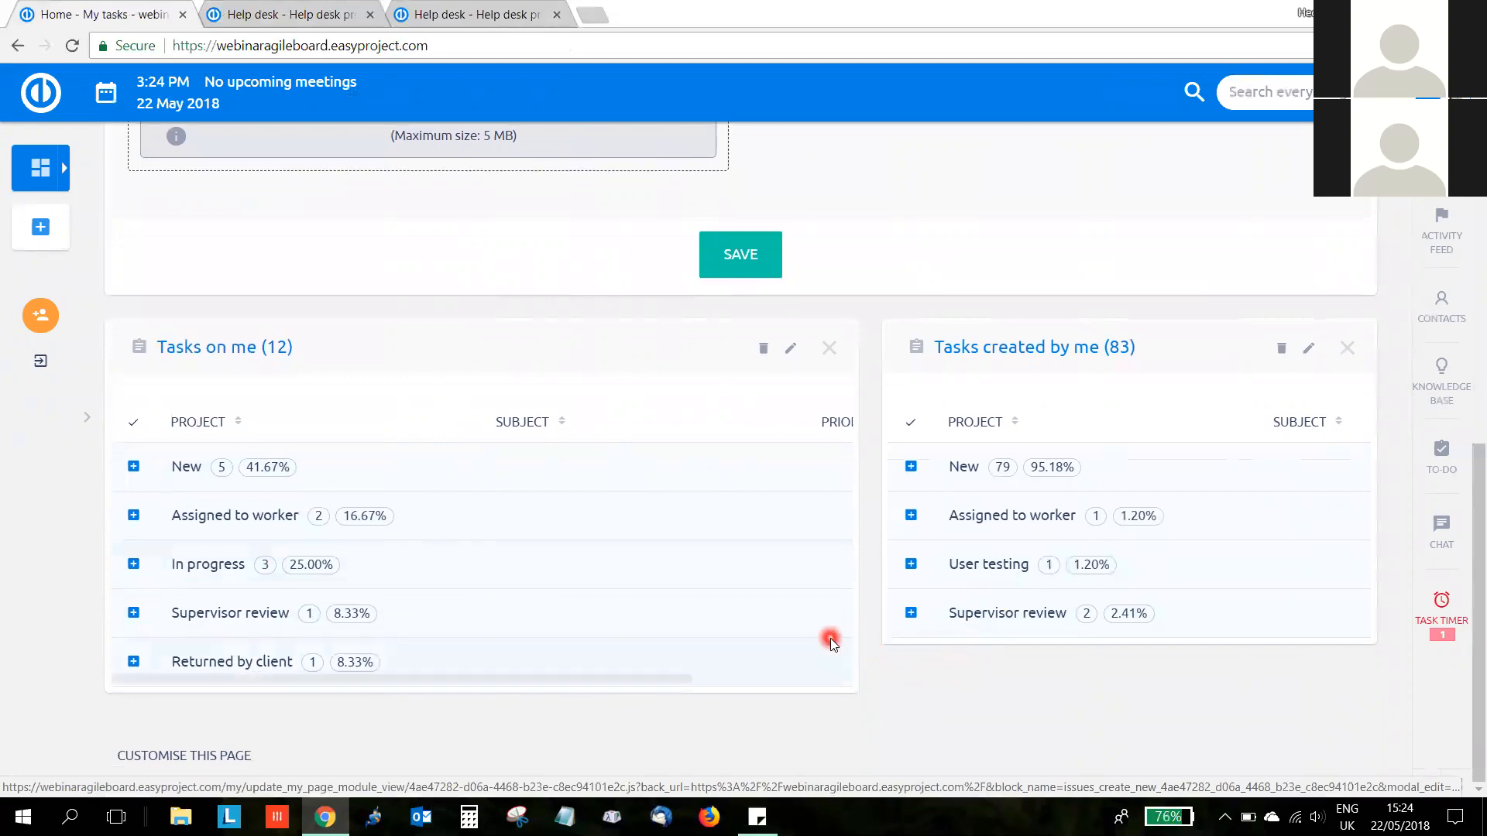
scroll(831, 643, "up", 6)
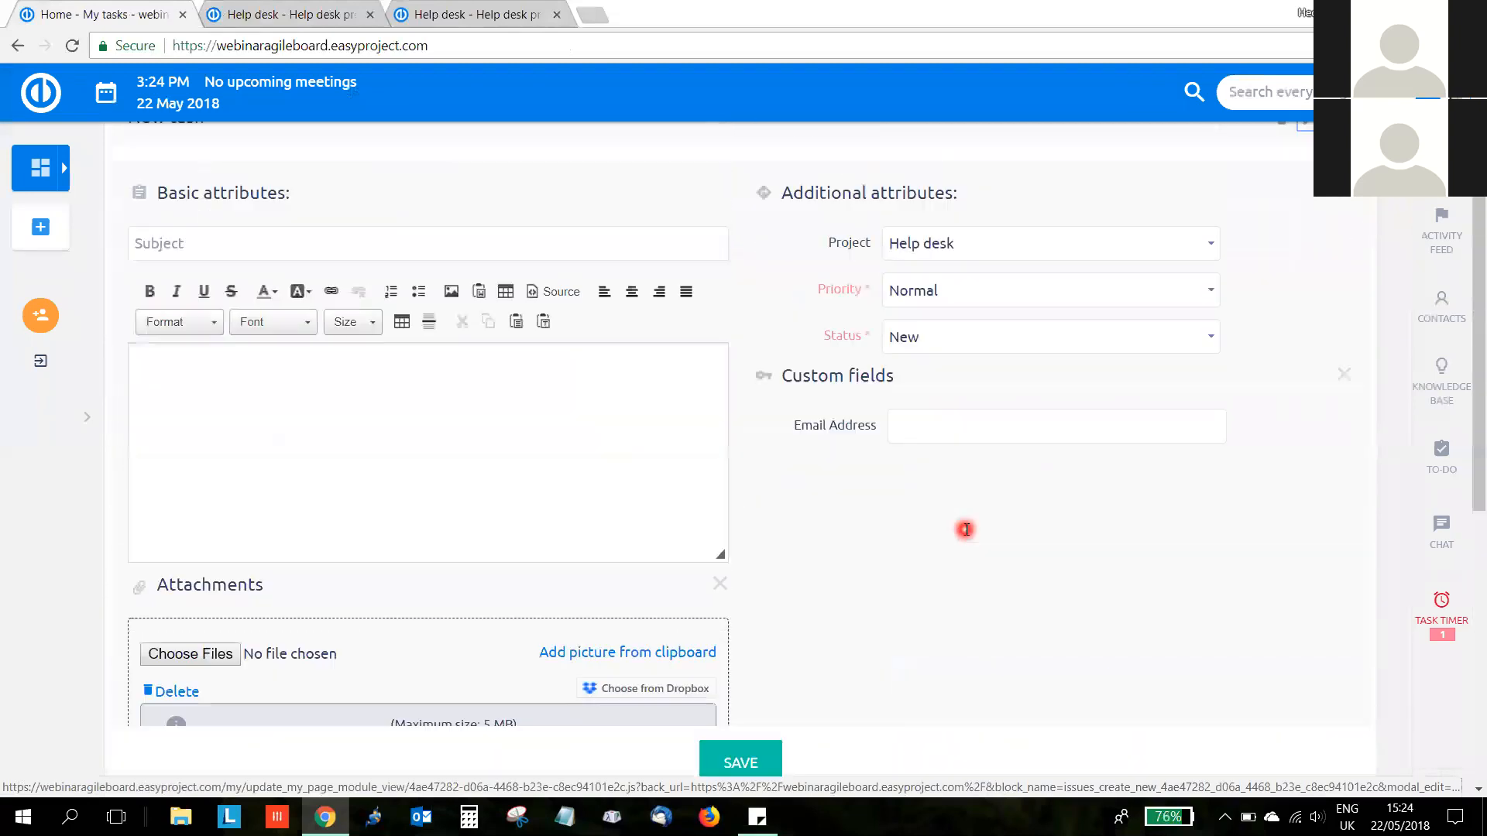